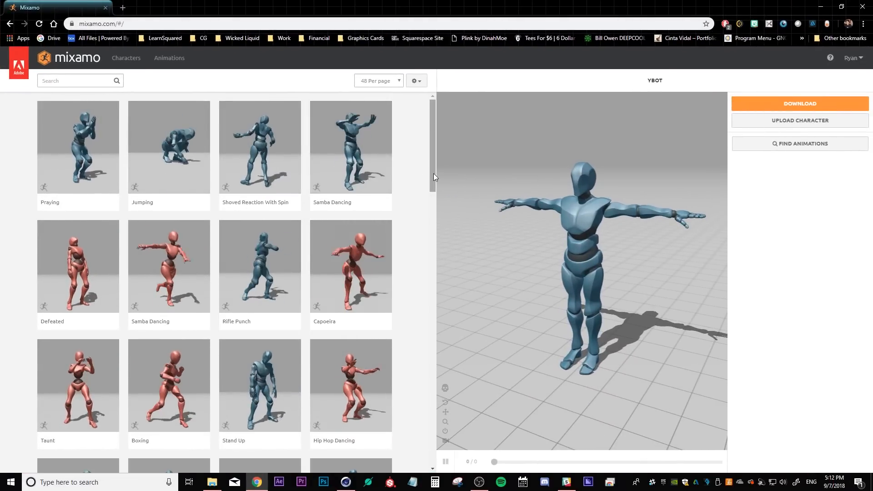
Search the Mixamo animation library for look around
left_click_drag(432, 173, 435, 154)
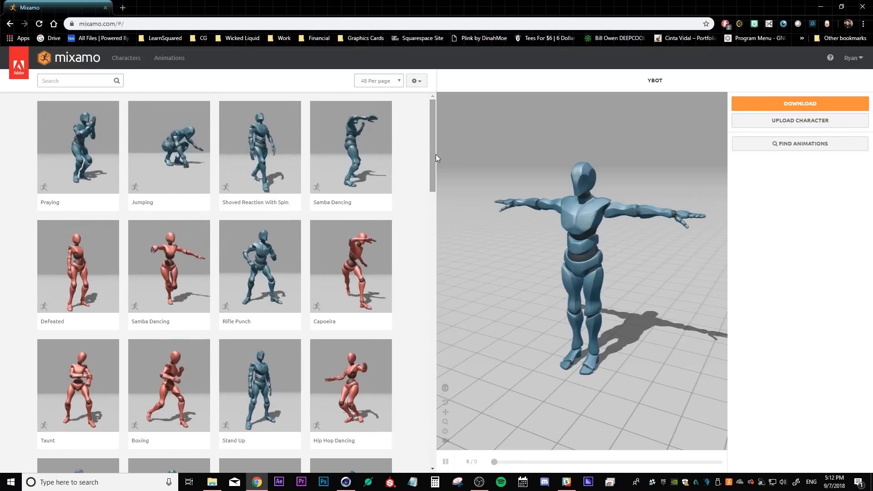
left_click_drag(493, 233, 614, 239)
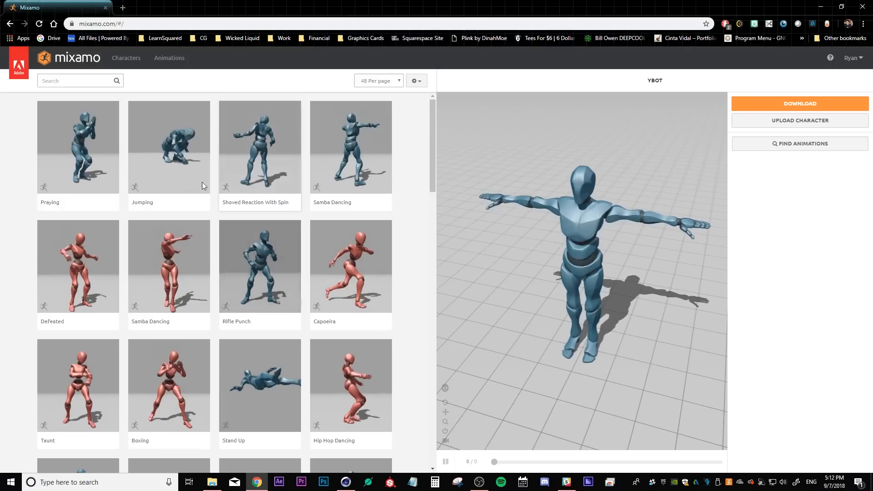
left_click(51, 80)
type("look around")
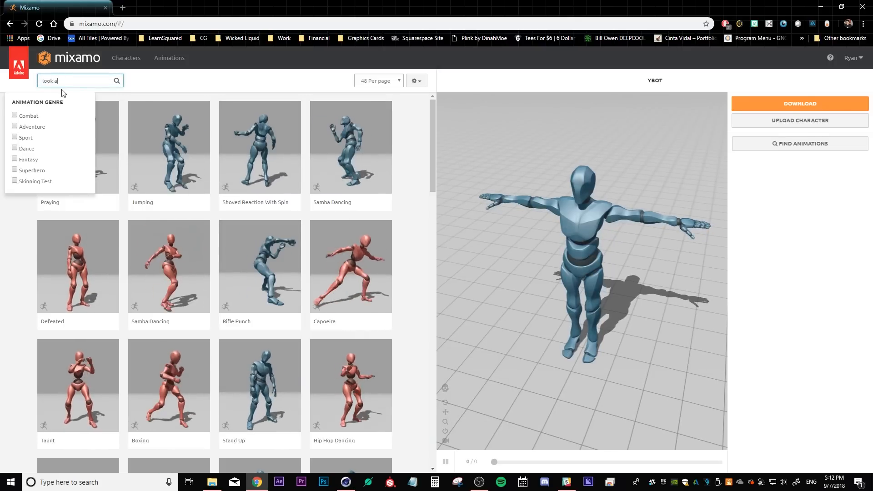
key("Return")
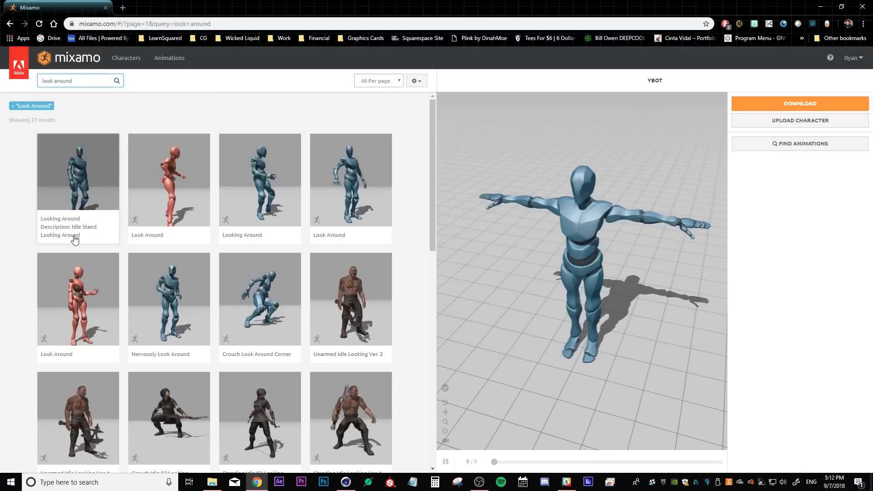
Apply the Looking Around animation to the Y Bot character and preview it
left_click(74, 235)
left_click_drag(585, 368, 519, 316)
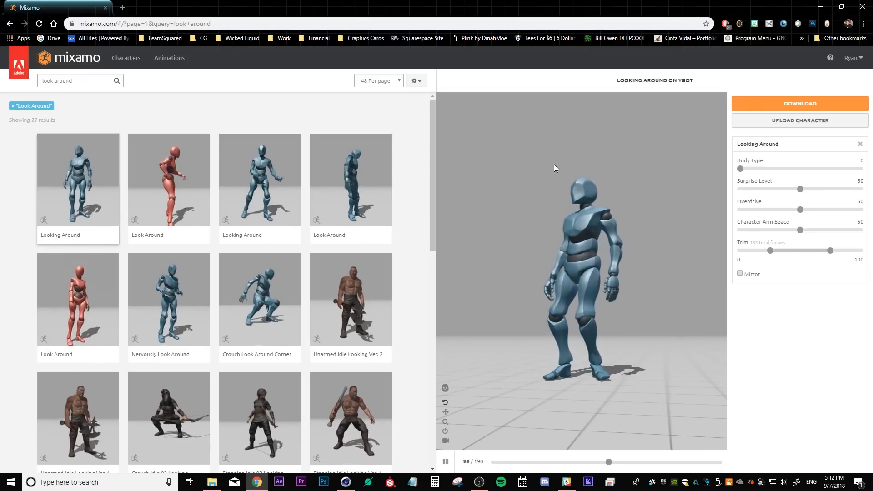
left_click_drag(580, 285, 613, 290)
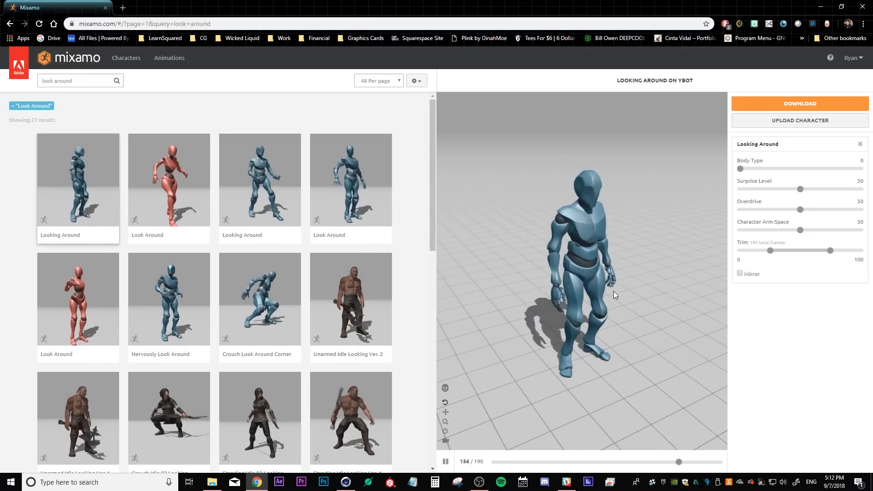
Download the animation as FBX with skin at 60 frames per second
left_click(790, 105)
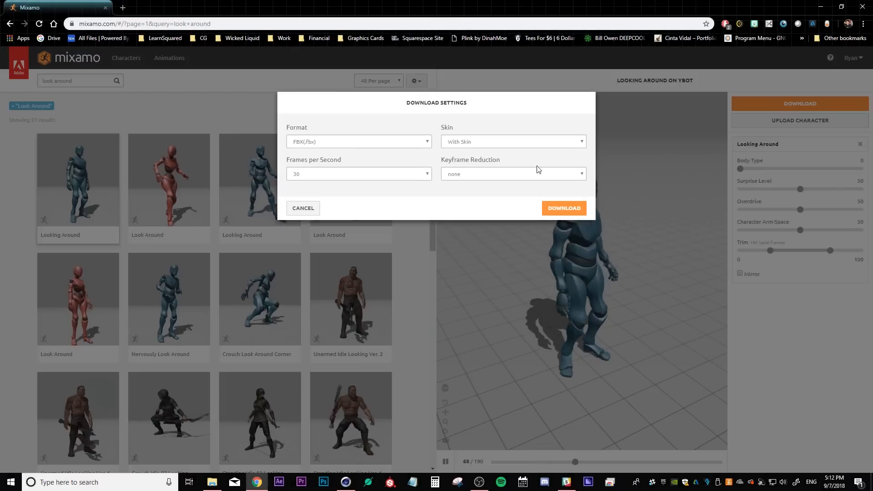
left_click(319, 177)
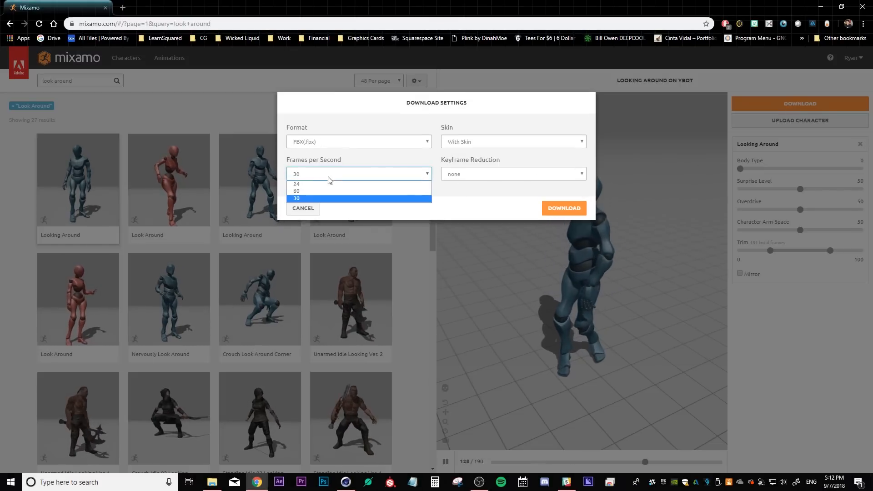
left_click(322, 196)
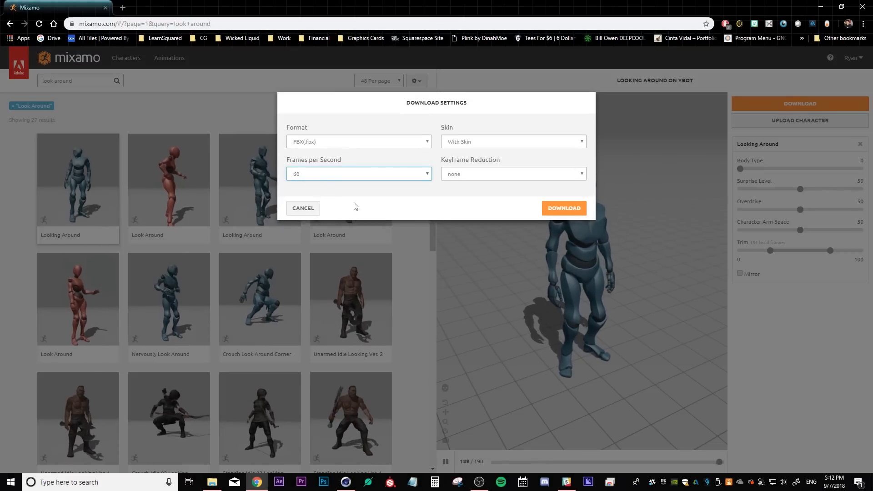
left_click(564, 208)
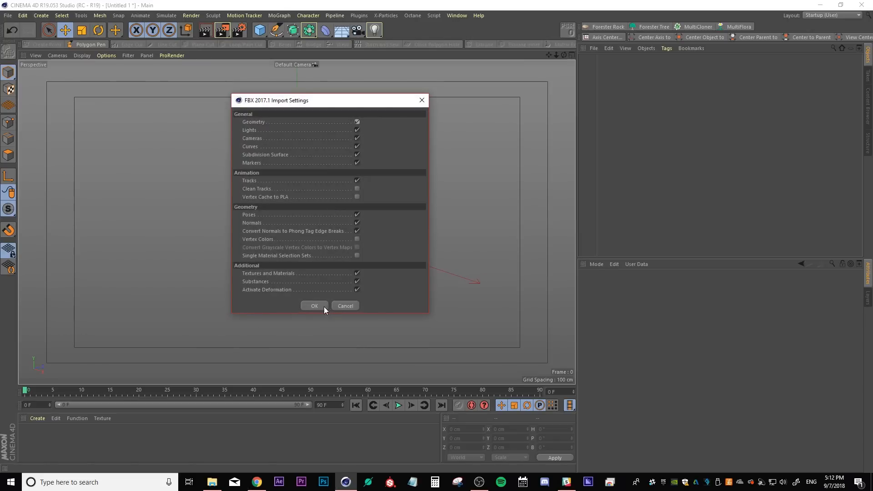
Confirm the FBX import in Cinema 4D and play back the character's animation
left_click(324, 306)
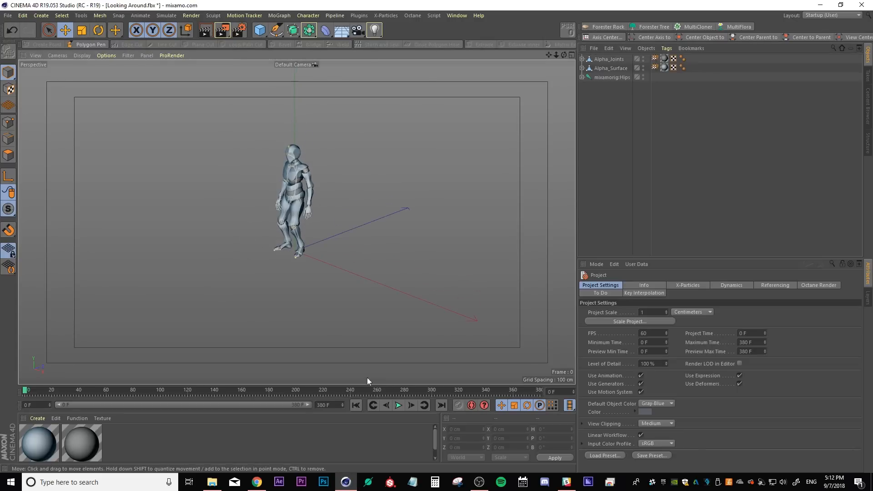
left_click(398, 405)
scroll(299, 220, "up", 3)
middle_click_drag(299, 220, 296, 239, "alt")
left_click_drag(296, 238, 261, 245, "alt")
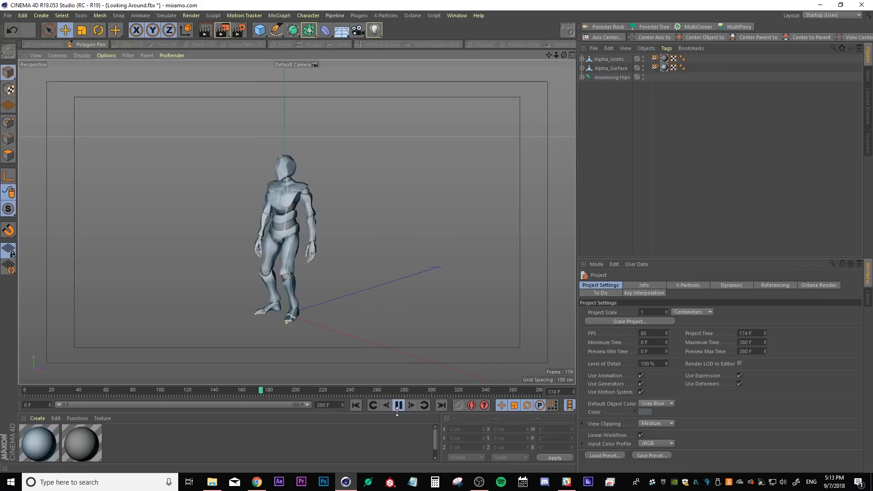
left_click(399, 407)
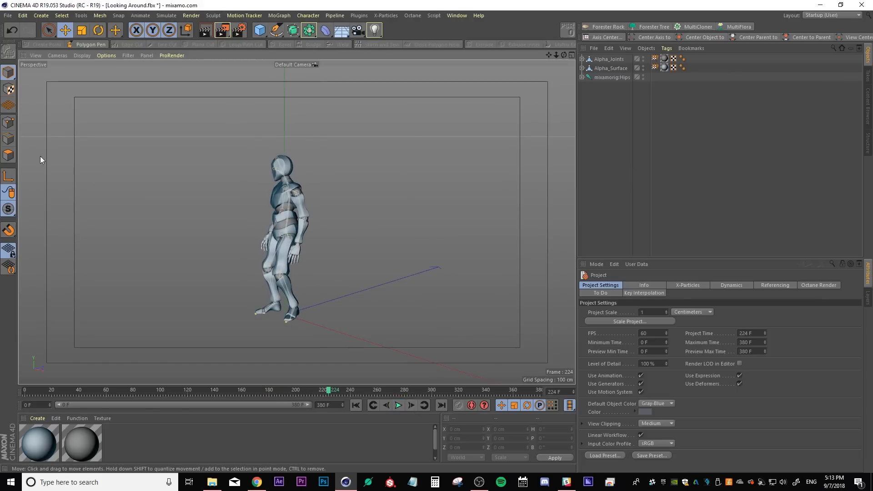
Export the scene as Alembic file Looking Around.abc into the X-Particles Leaves Tutorial folder with default export settings
left_click(8, 16)
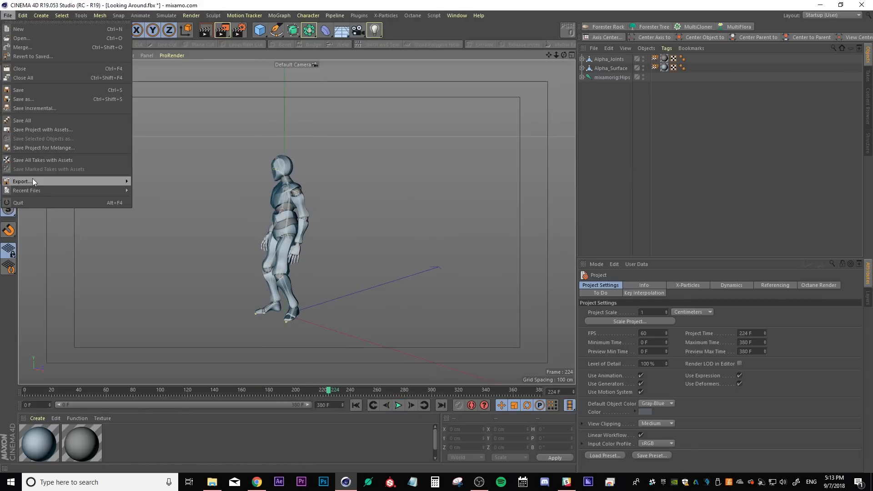
mouse_move(31, 180)
left_click(149, 191)
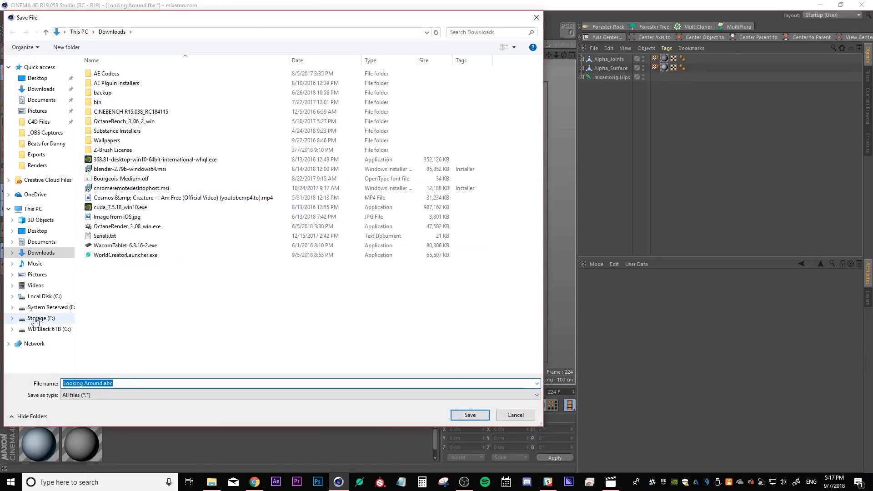
left_click(45, 329)
left_click(110, 131)
double_click(110, 130)
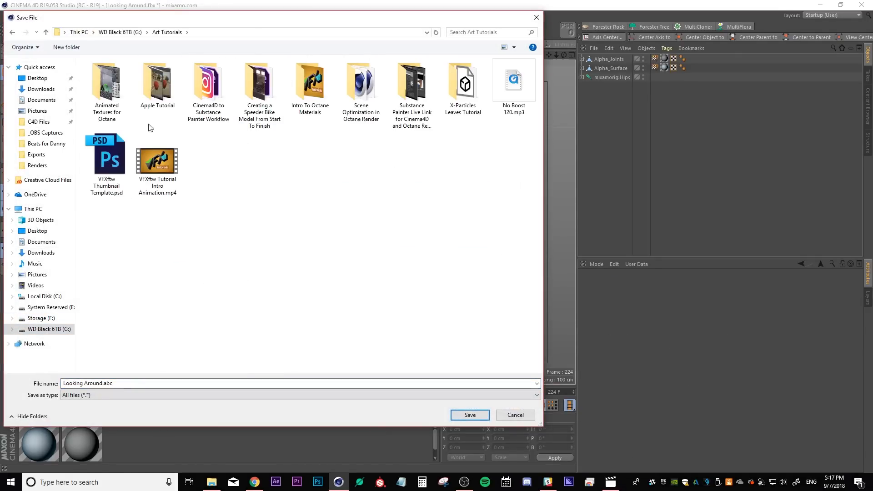
double_click(471, 81)
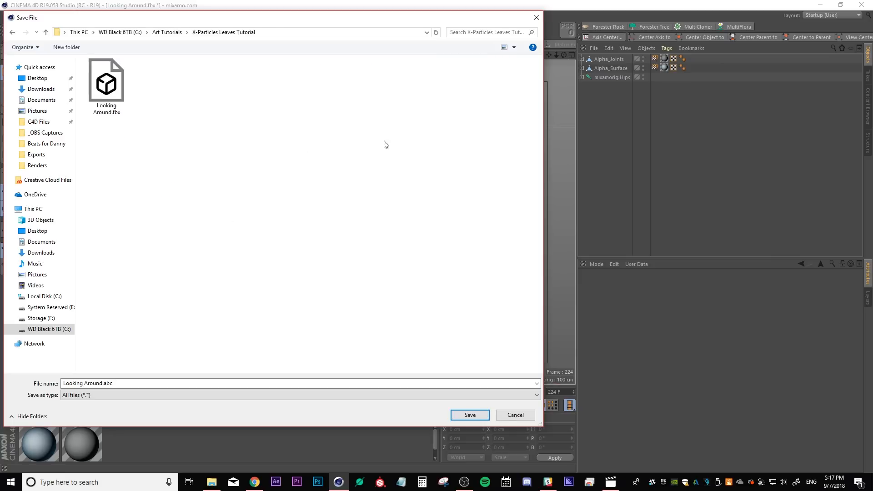
left_click(469, 415)
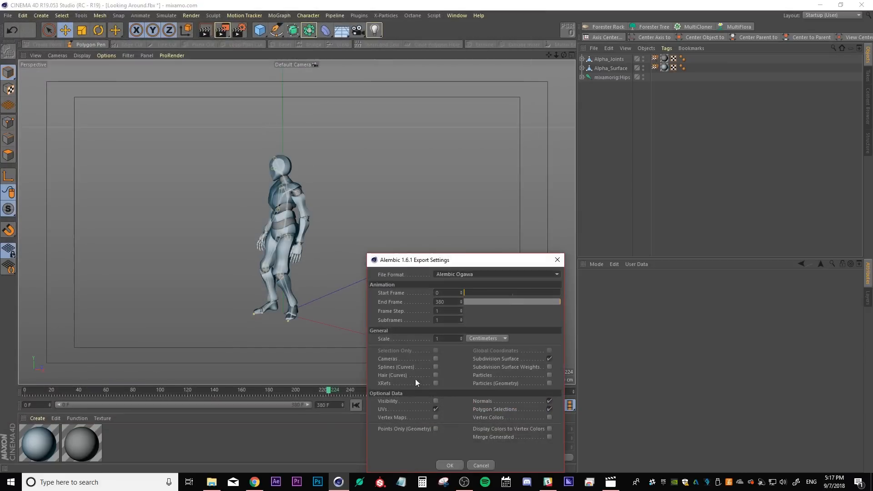
left_click_drag(450, 265, 420, 142)
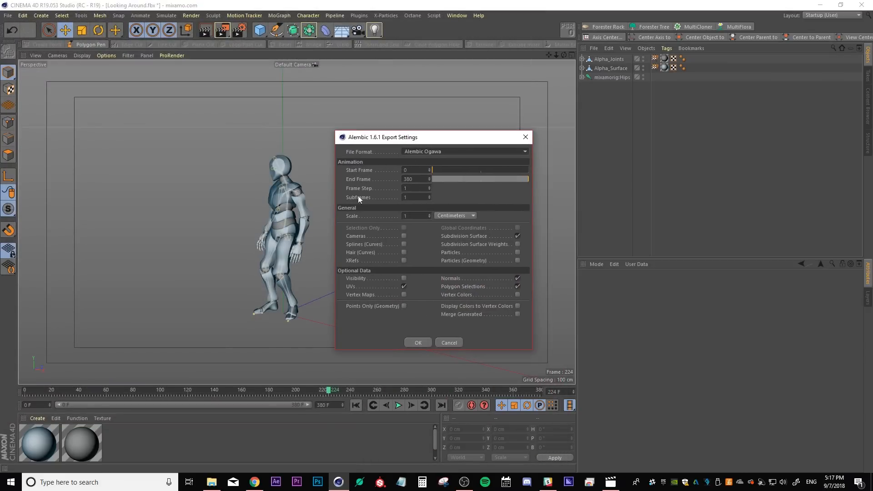
left_click(422, 344)
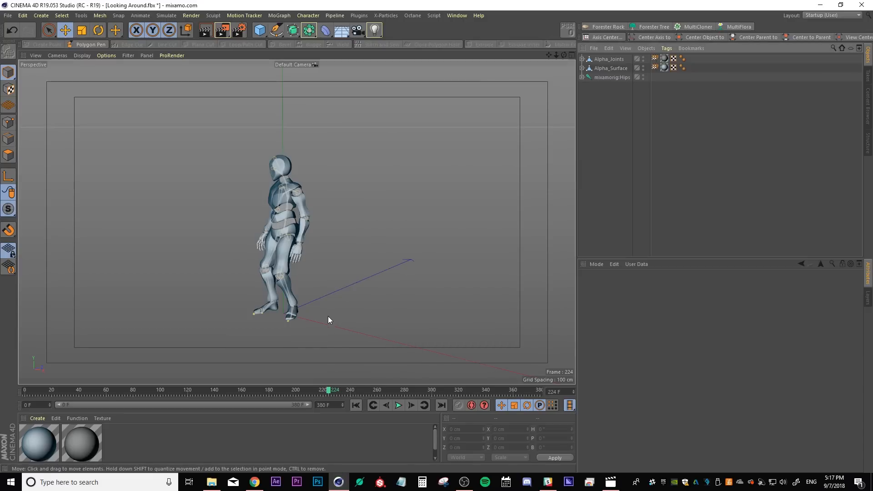
Create a new empty scene
left_click(7, 16)
left_click(18, 29)
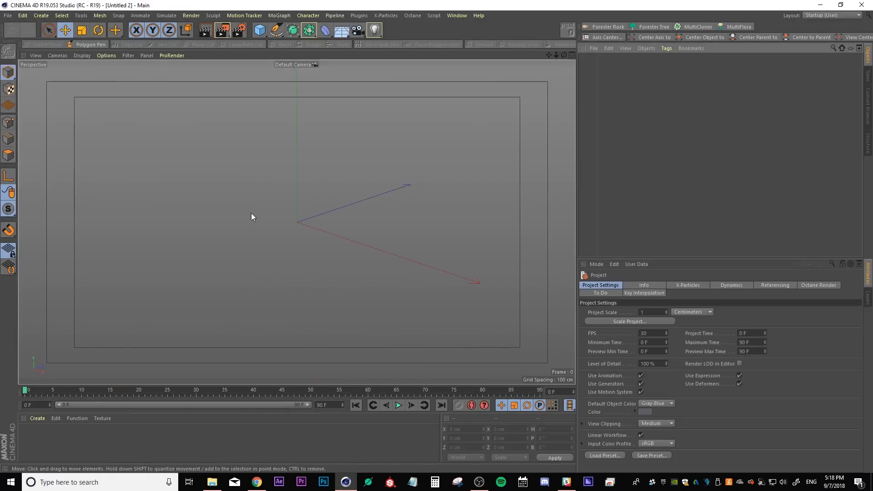
left_click_drag(252, 216, 310, 209, "alt")
Add an X-Particles xpSystem with its emitter to the new scene
left_click(386, 15)
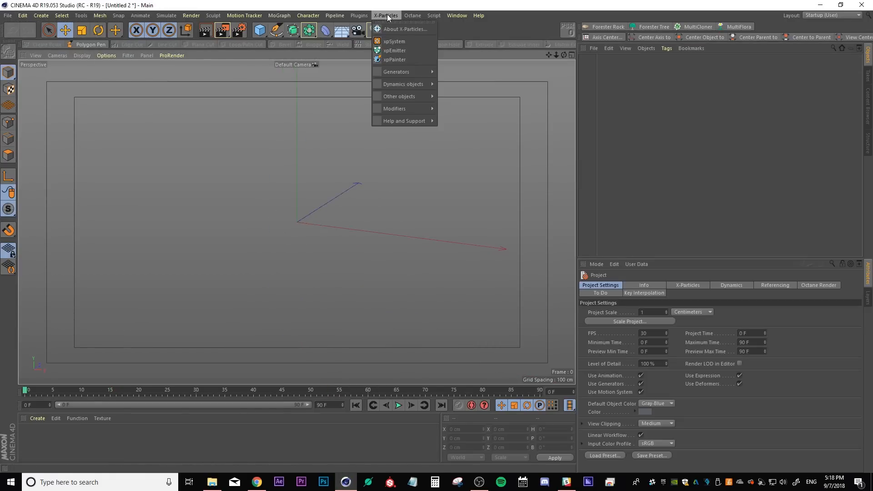
left_click(386, 41)
left_click(660, 177)
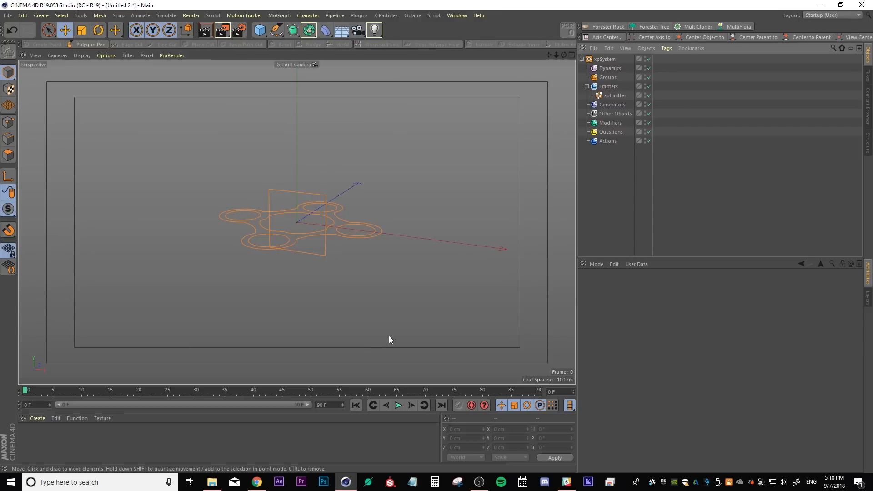
Import Looking Around.abc from File Explorer with default Alembic import settings
left_click(212, 482)
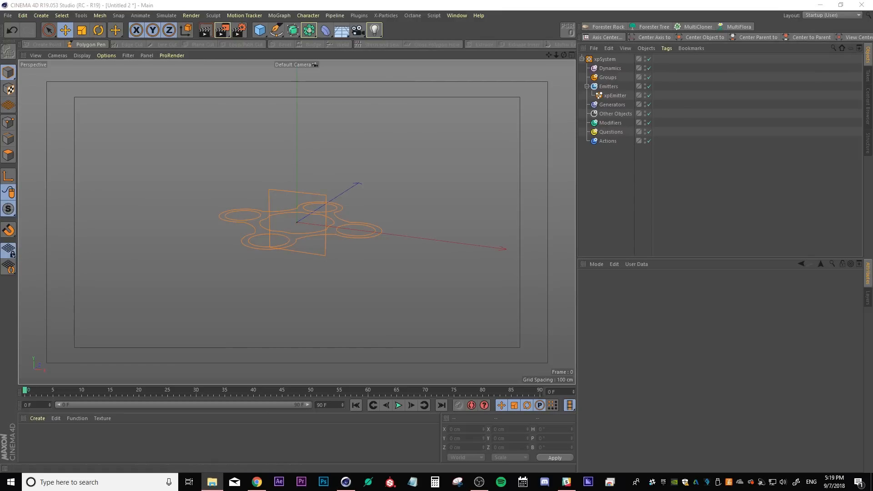
left_click_drag(0, 177, 336, 177)
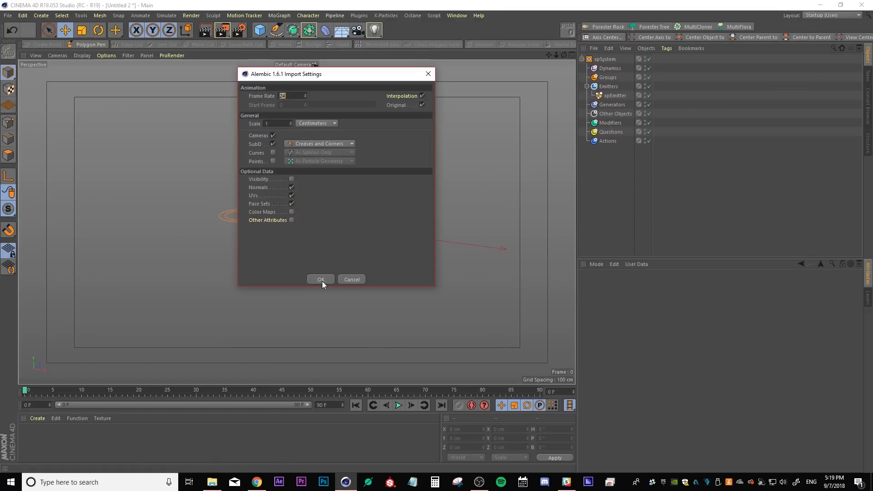
left_click(323, 279)
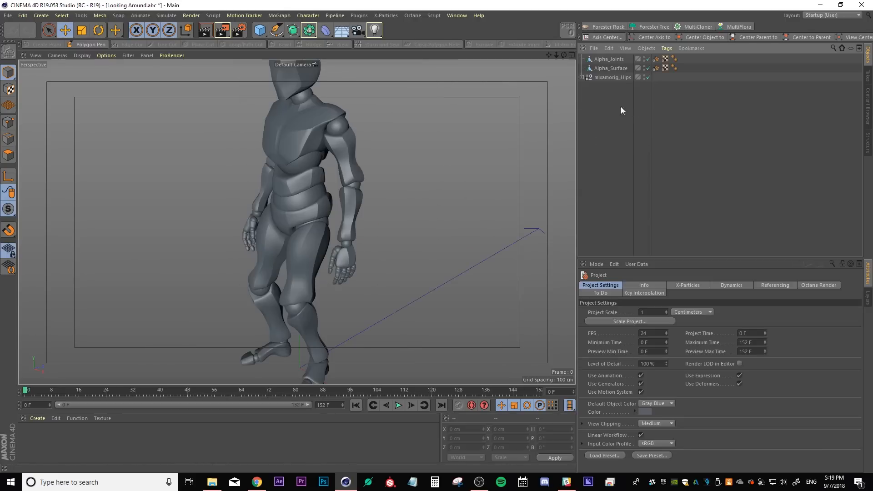
Expand the mixamorig_Hips hierarchy and delete all the rig joint objects
left_click(582, 76)
left_click(587, 86)
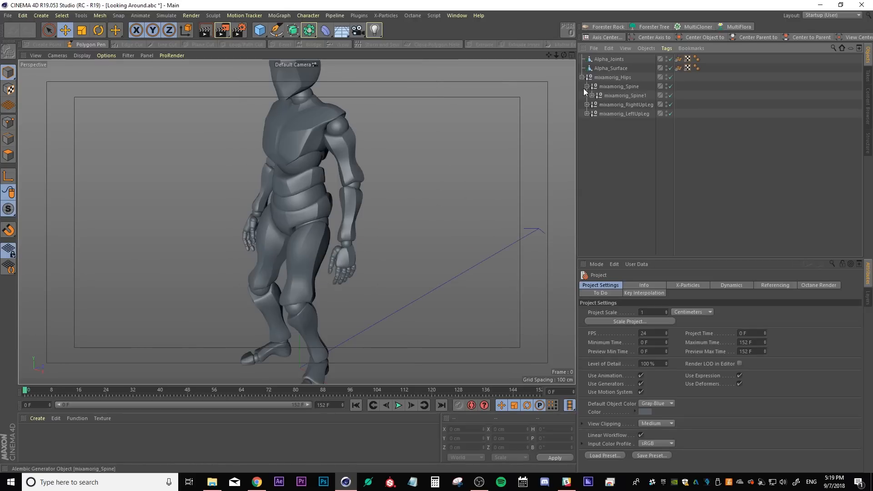
left_click(591, 95)
left_click(596, 105)
left_click(602, 122)
left_click(607, 131)
left_click(612, 141)
left_click(617, 150)
left_click(622, 159)
left_click_drag(701, 254, 537, 78)
key("Delete")
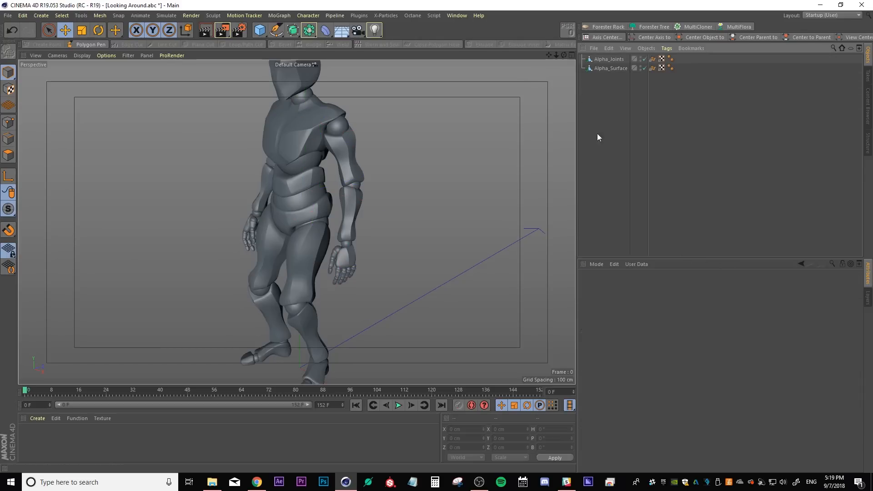
Group Alpha_Joints and Alpha_Surface under a new Null object
left_click_drag(261, 33, 269, 33)
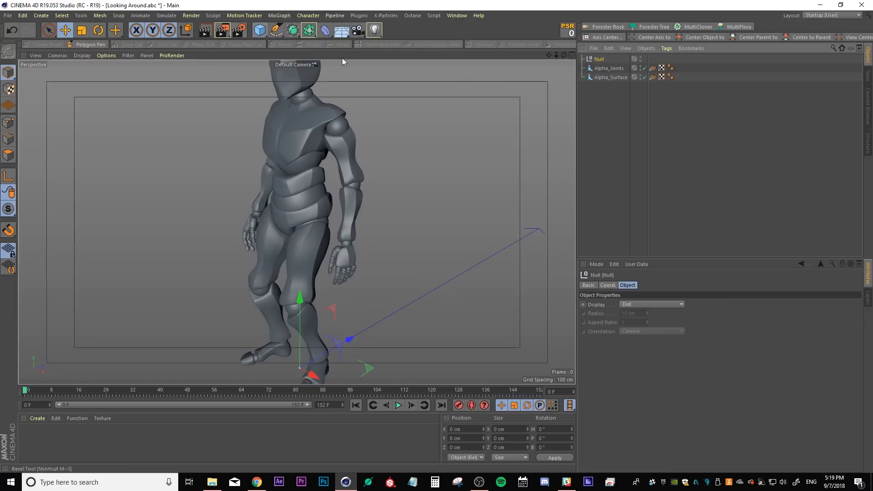
left_click_drag(631, 105, 592, 70)
left_click_drag(595, 70, 596, 59)
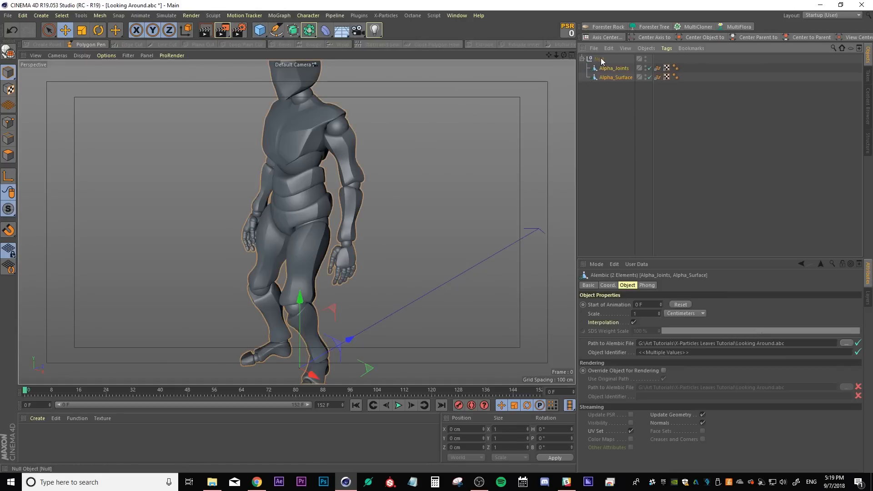
Rename the null as Looking Around.abc and collapse it
double_click(599, 59)
type("Lo")
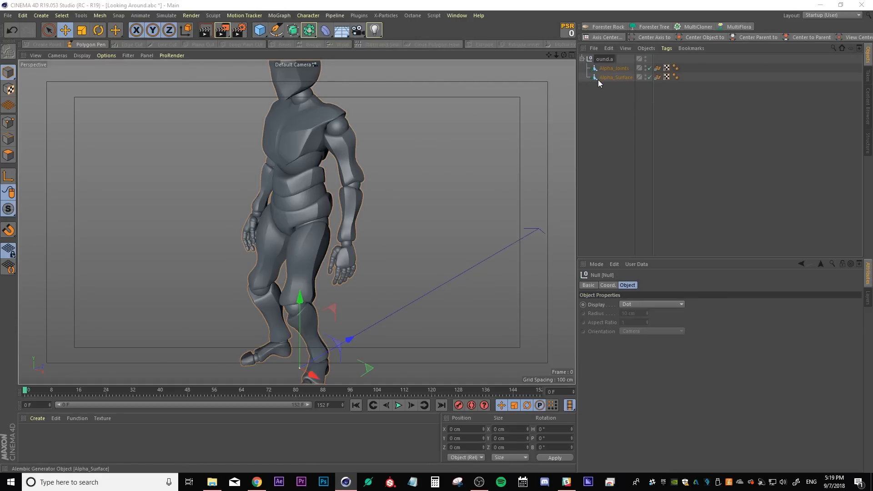
key("Return")
left_click(581, 59)
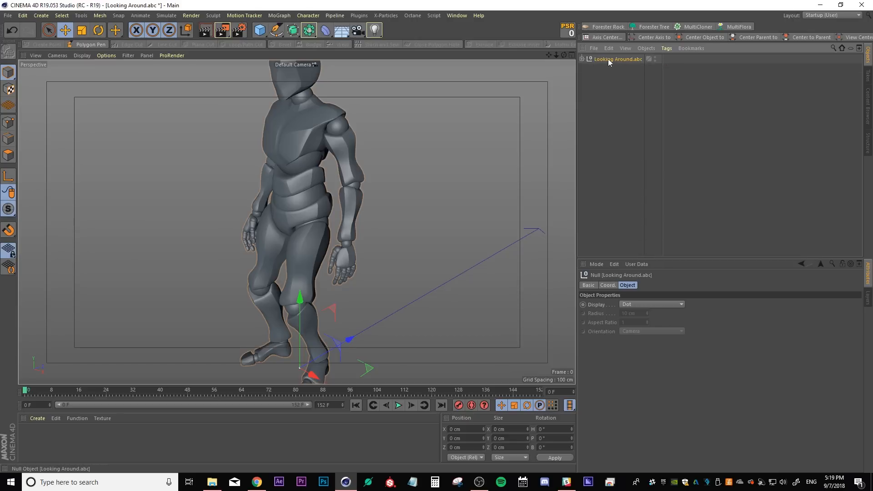
Bring the Looking Around.abc group into the Untitled 2 scene containing the xpSystem
left_click(456, 16)
left_click(460, 240)
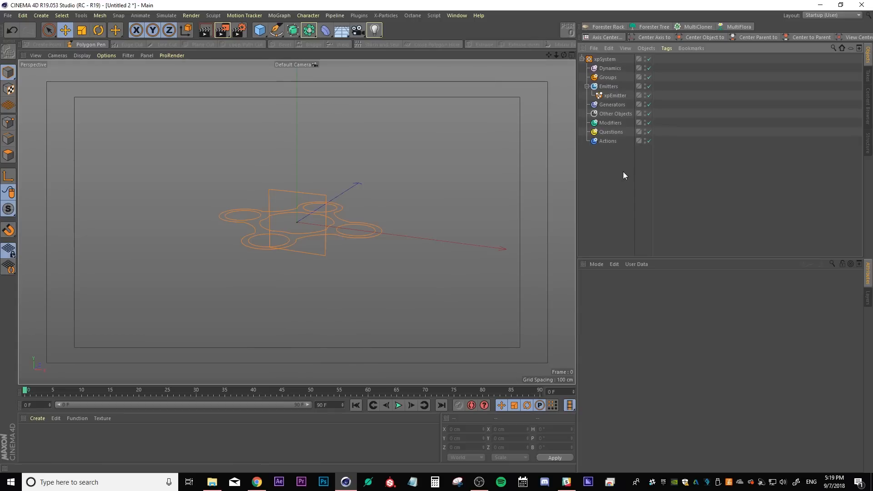
left_click_drag(610, 59, 608, 167)
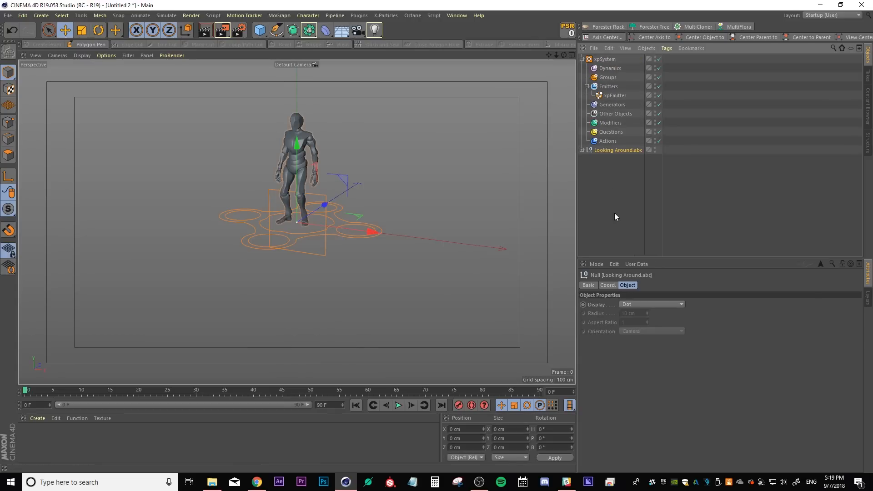
Save the scene as X-Particles Leaves Tutorial.c4d and select the xpEmitter
left_click(610, 211)
key("ctrl+shift+s")
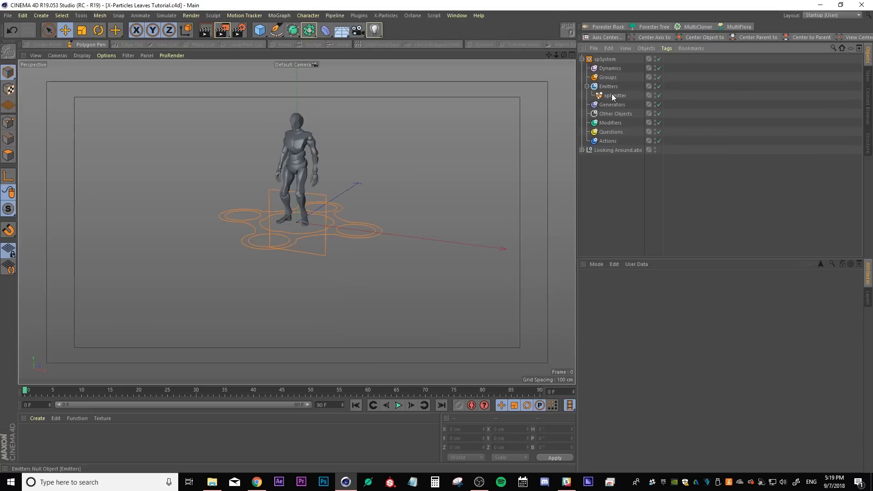
left_click(612, 94)
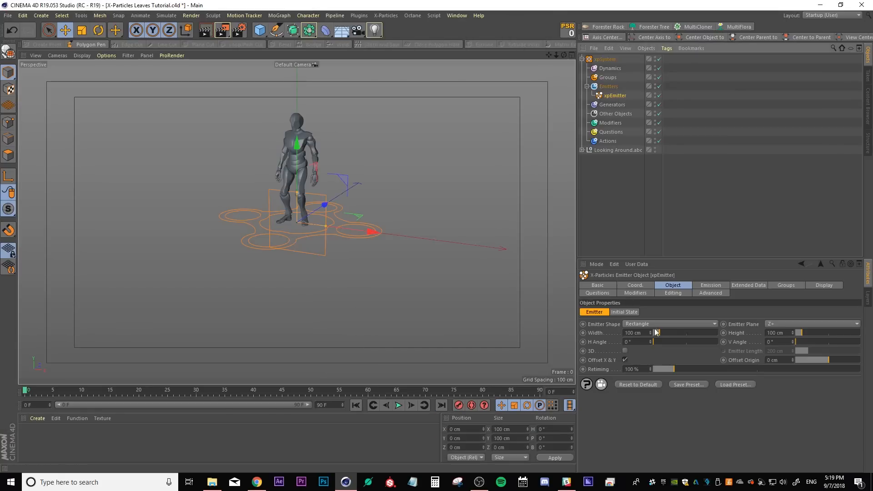
Set the emitter's shape to Circle and its emitter plane to Y+
left_click(673, 323)
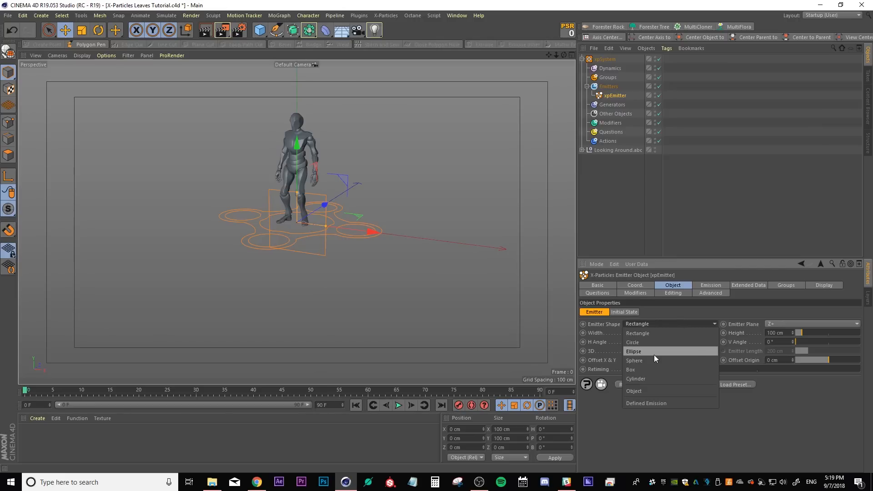
left_click(642, 343)
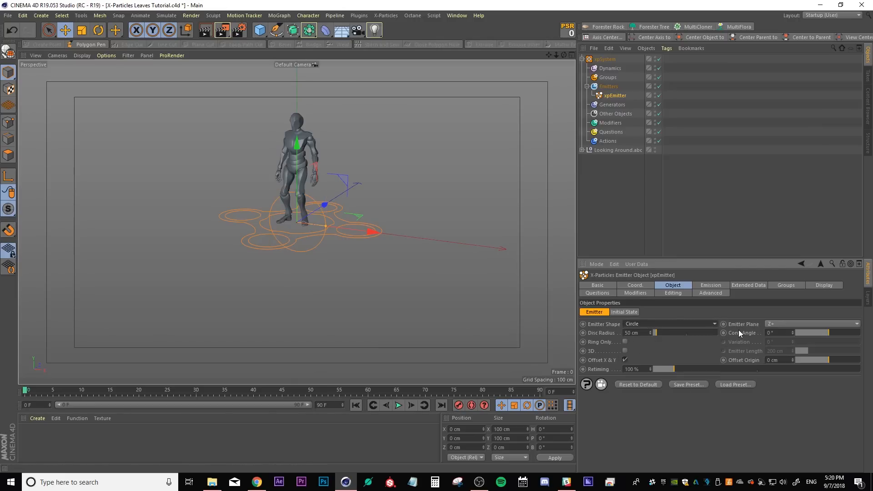
left_click(780, 323)
left_click(783, 331)
left_click(780, 323)
left_click(779, 350)
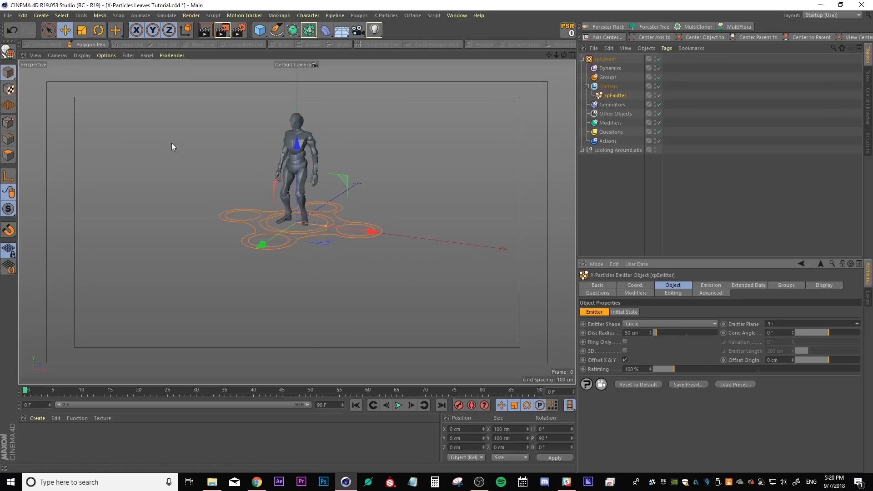
Scale the circular emitter up to a disc radius of about 188 cm
left_click(82, 30)
left_click_drag(396, 180, 523, 180)
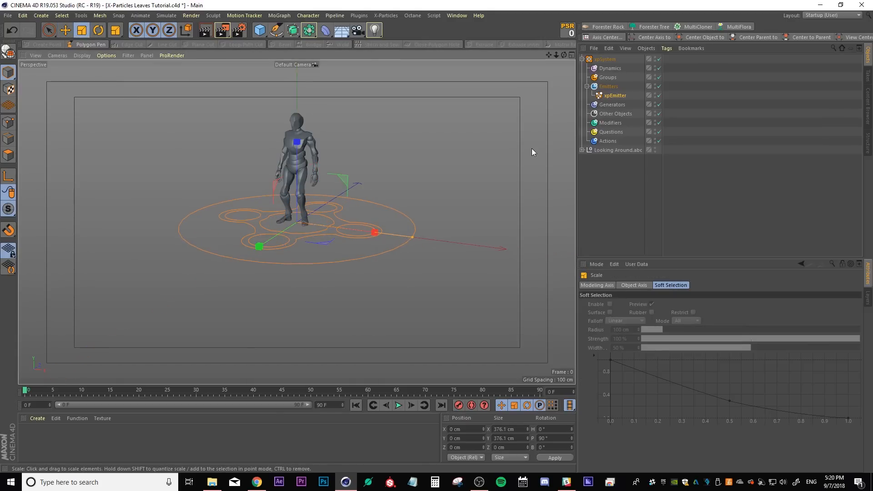
left_click(610, 97)
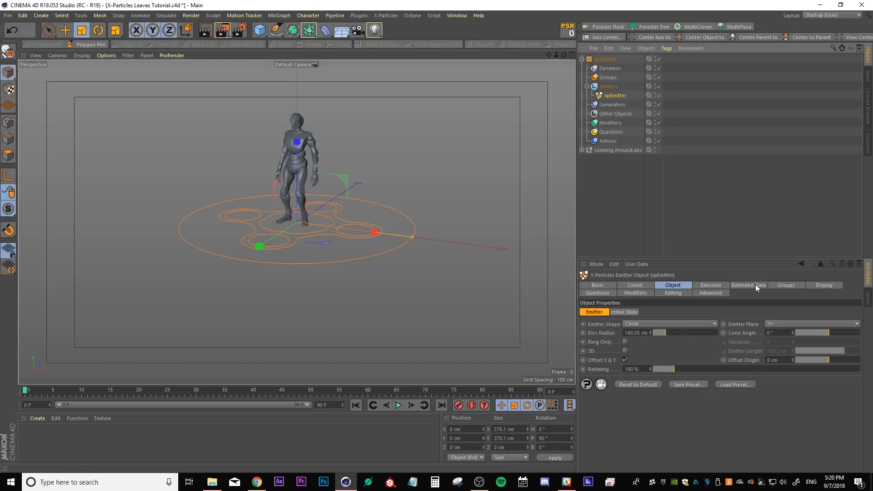
Turn off Emit all Frames and set the emitter's End Emit to 1 F
left_click(711, 285)
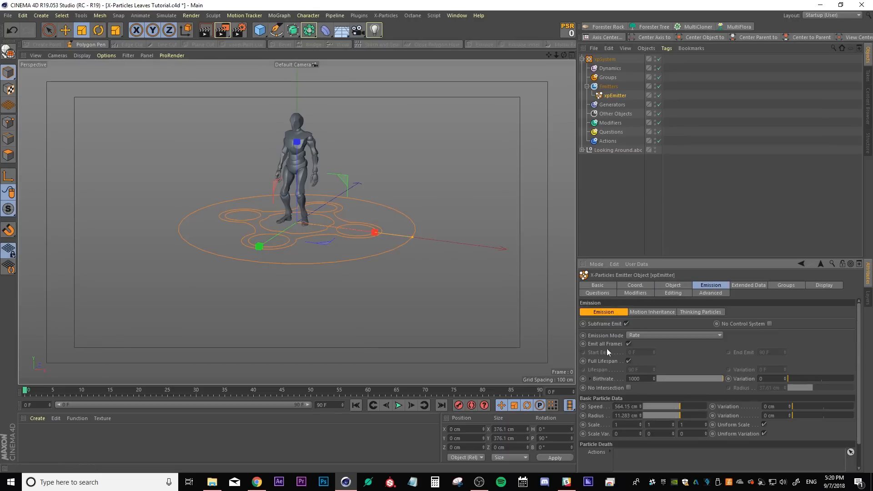
left_click(628, 344)
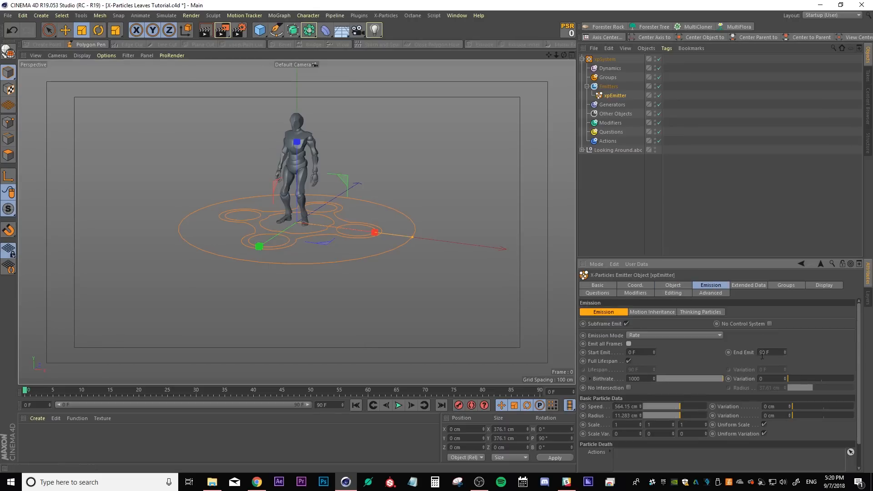
type("1")
key("Return")
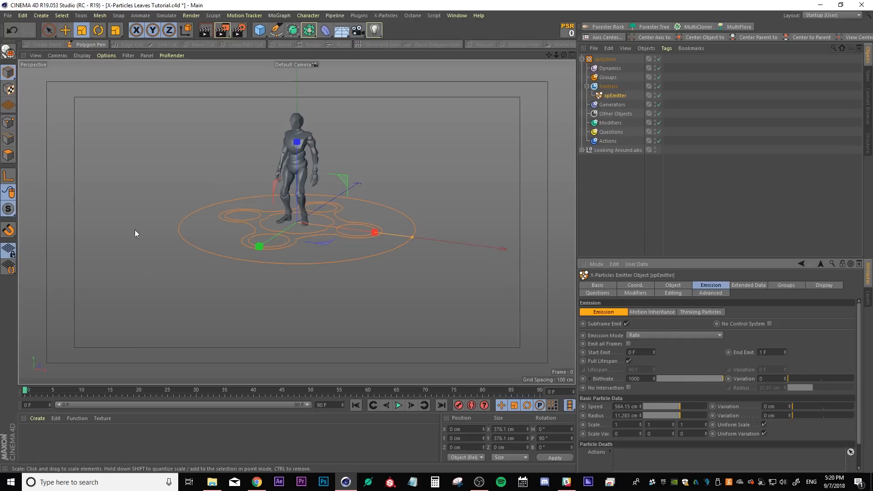
Set the emitter's birthrate to 100000 and particle speed to 100 cm
left_click(641, 378)
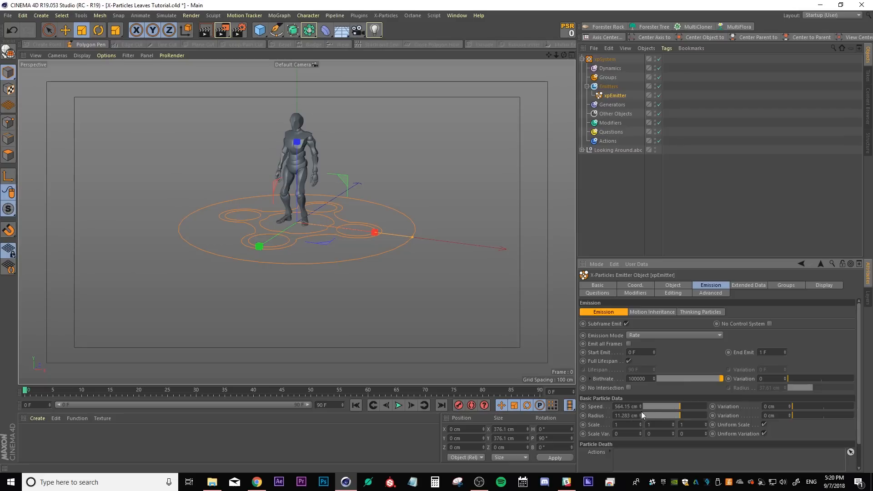
left_click_drag(672, 407, 653, 406)
left_click(620, 406)
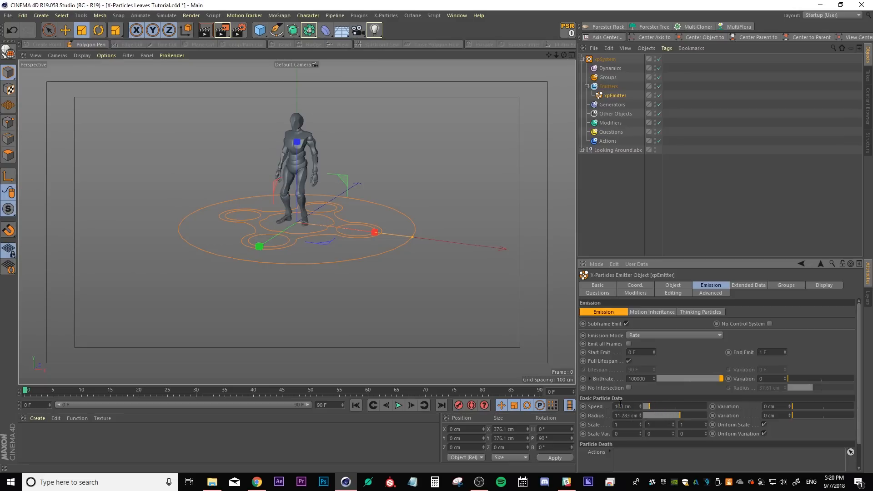
type("100")
key("Return")
Play the animation and orbit the viewport to inspect the emitted particles
left_click(398, 405)
middle_click_drag(321, 225, 301, 279, "alt")
scroll(278, 314, "up", 2)
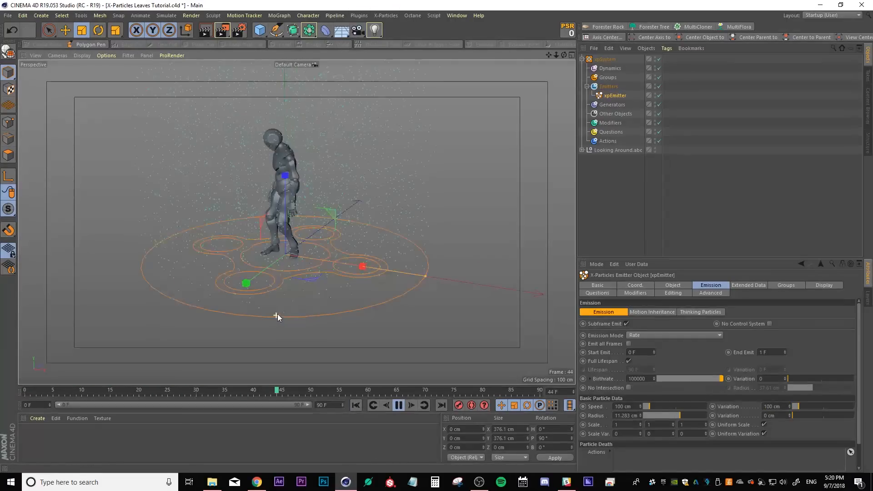
left_click(401, 409)
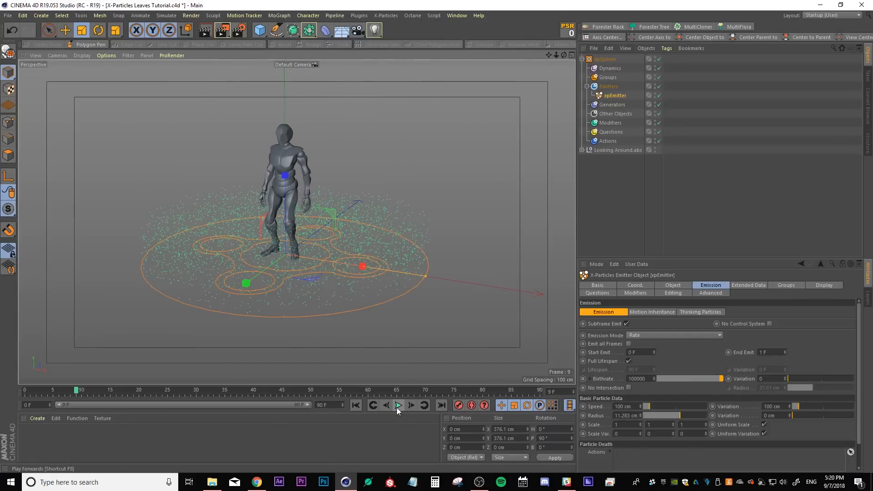
Add a Cover/Target motion modifier to the Modifiers folder
left_click(607, 198)
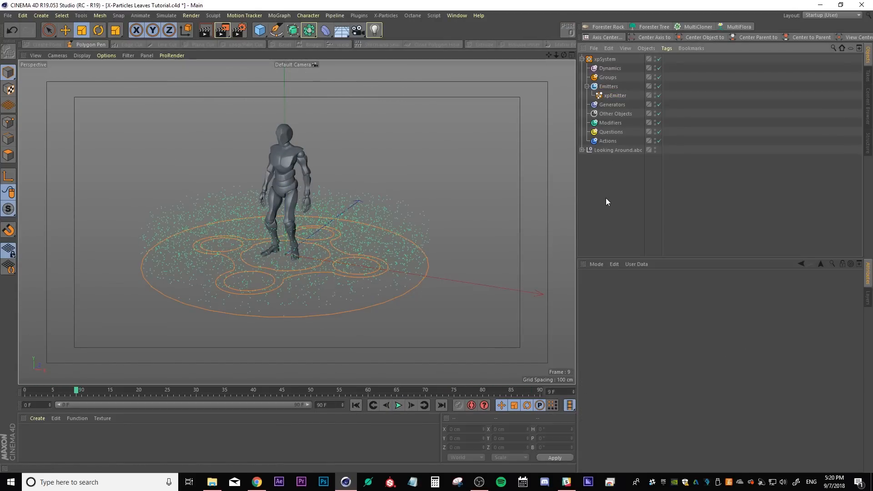
left_click(610, 122)
left_click_drag(239, 255, 204, 240, "alt")
scroll(302, 224, "up", 2)
left_click_drag(296, 222, 285, 299, "alt")
left_click_drag(300, 131, 302, 166, "alt")
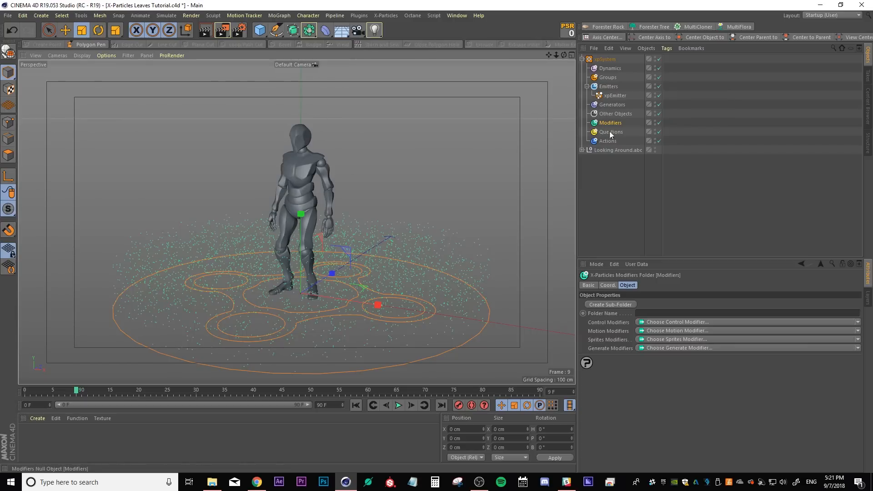
left_click(858, 331)
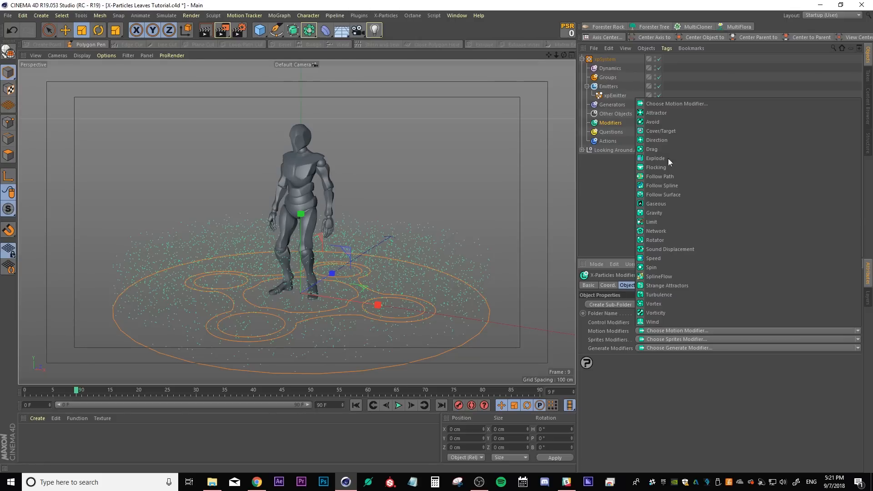
left_click(666, 133)
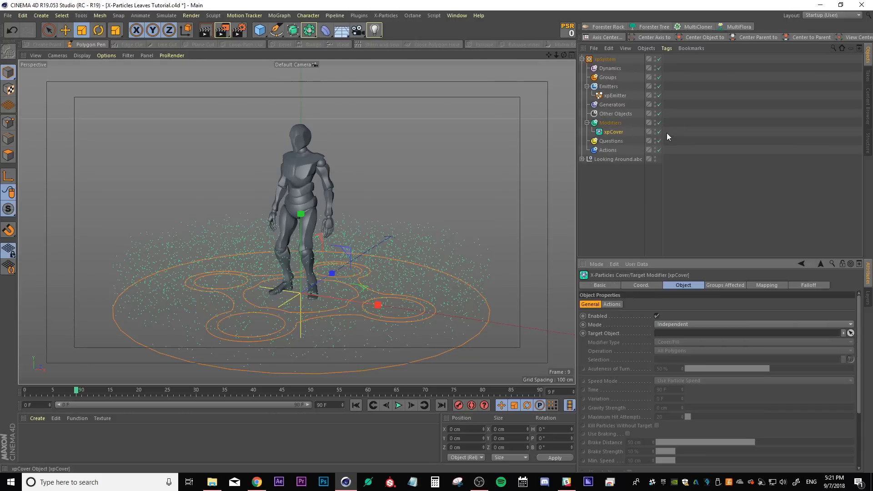
Set the Cover/Target modifier's target object to Looking Around.abc
left_click(850, 333)
left_click(603, 160)
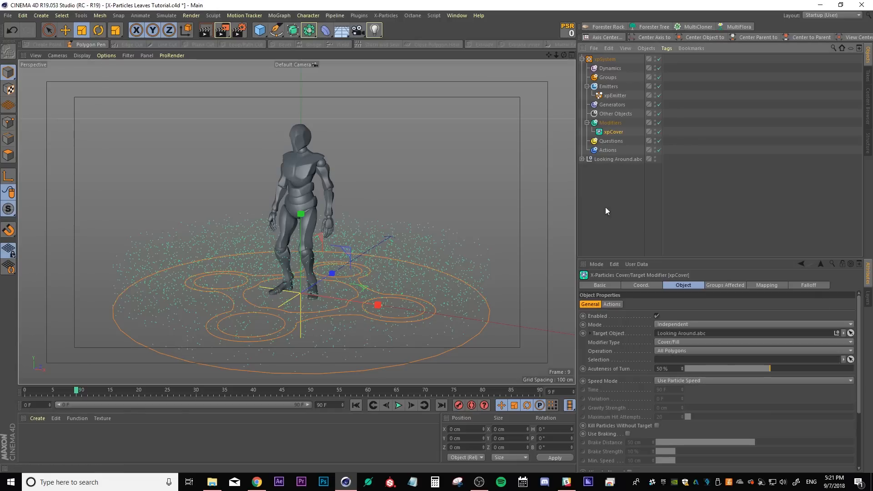
Preview the animation from the start and hide Looking Around.abc in the viewport
left_click(356, 404)
left_click(394, 406)
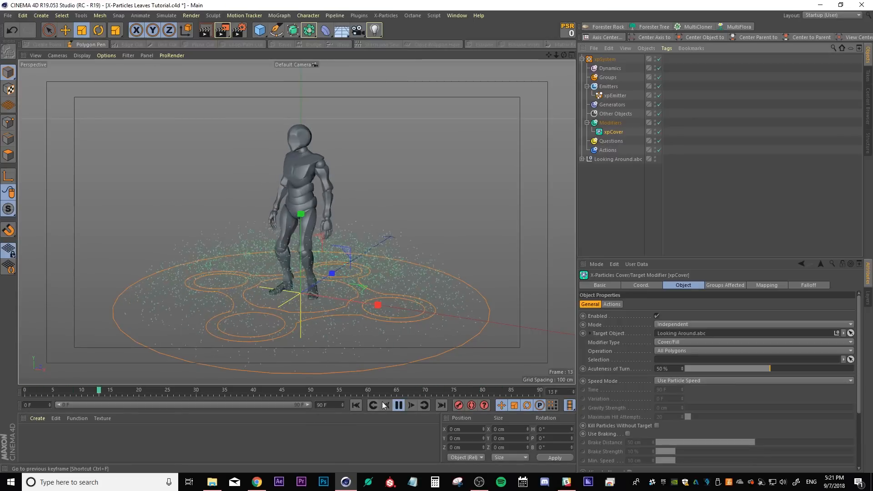
left_click(400, 406)
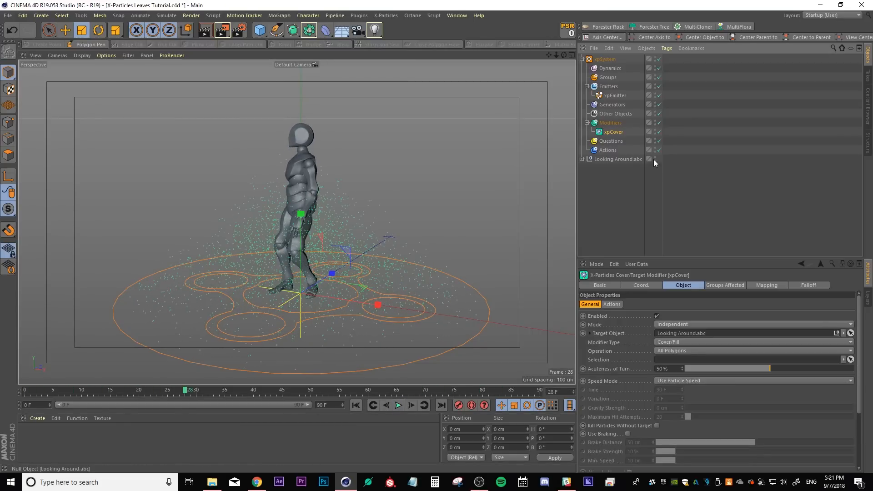
left_click(654, 159)
left_click(399, 405)
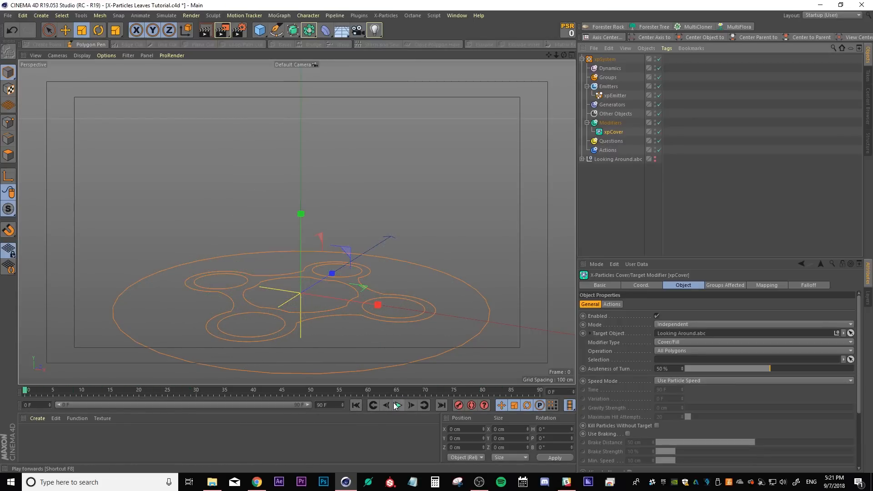
left_click_drag(285, 276, 321, 282, "alt")
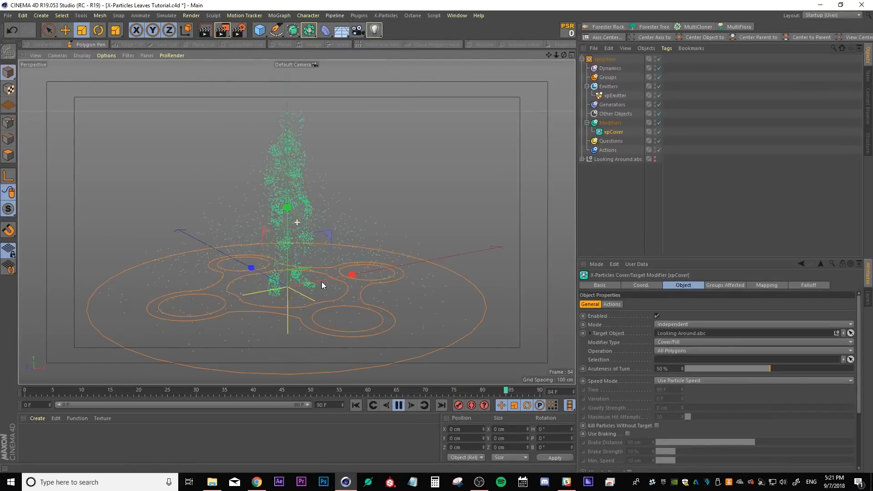
left_click(398, 405)
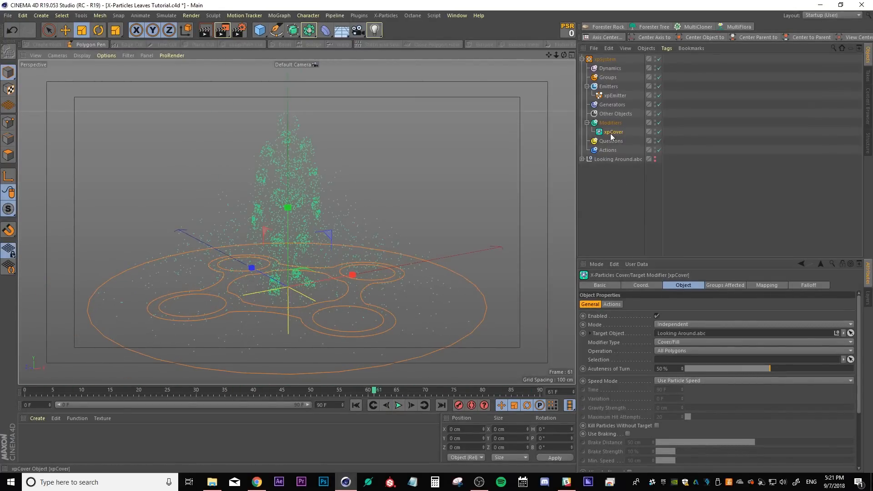
Set the Cover/Target speed mode to Gravity with a gravity strength of 5 cm
left_click(645, 286)
left_click(698, 285)
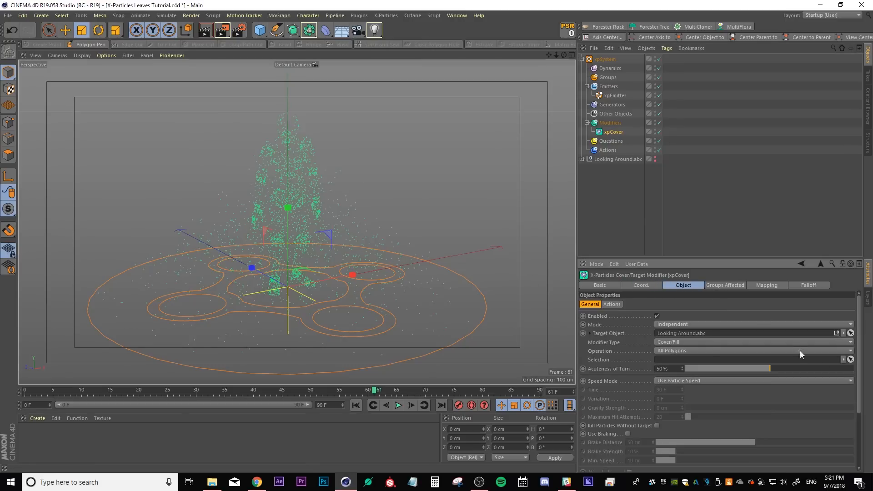
left_click_drag(862, 364, 862, 390)
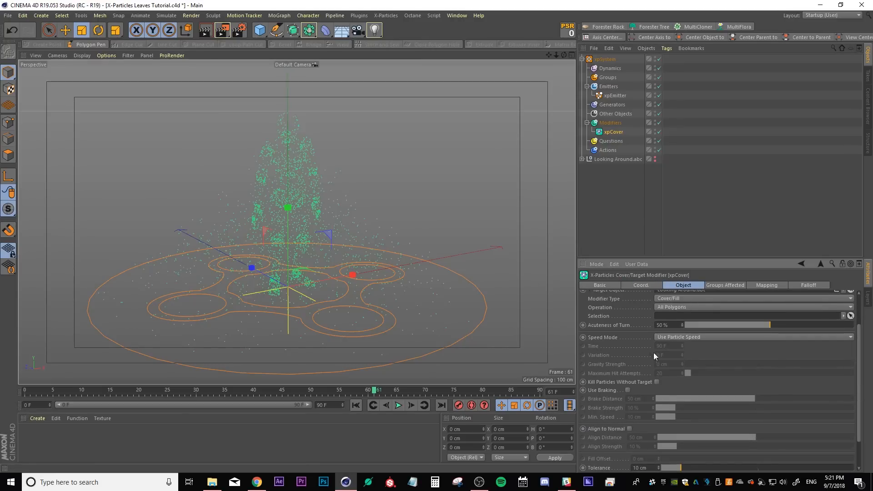
left_click(664, 336)
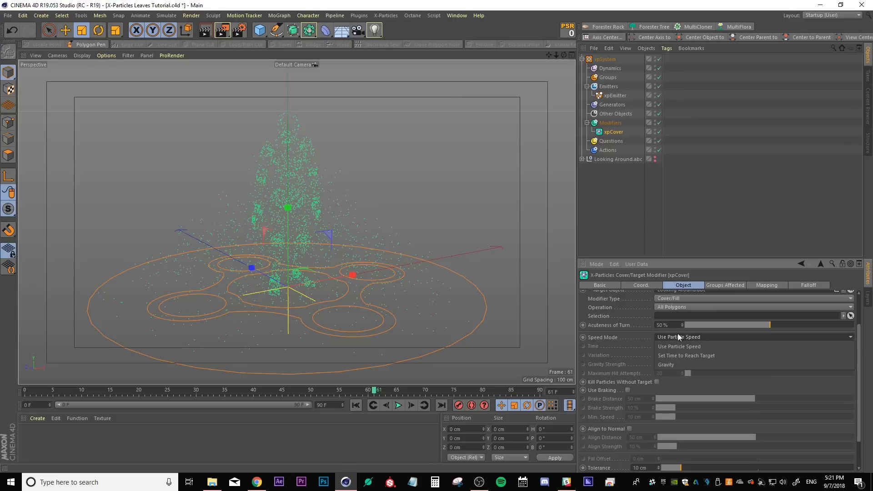
left_click(686, 364)
left_click(679, 363)
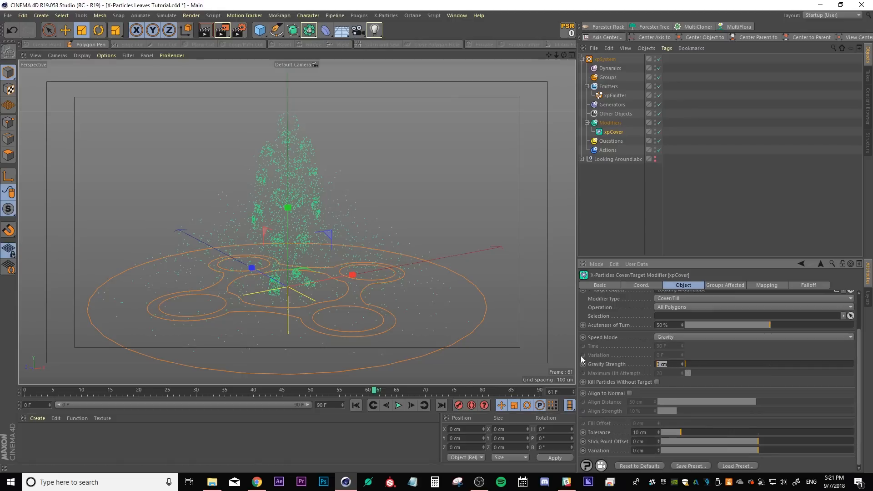
type("5")
key("Return")
Replay the animation from the start to check the particles covering the character
left_click(357, 405)
left_click(399, 405)
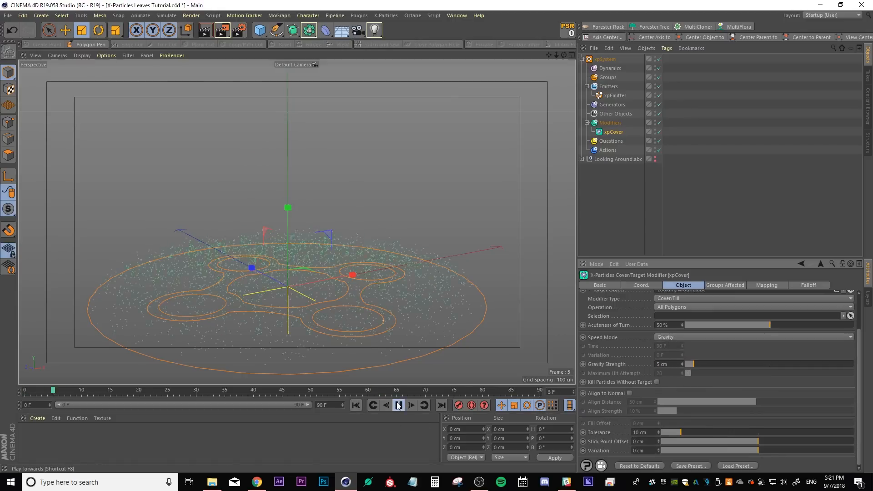
left_click(399, 405)
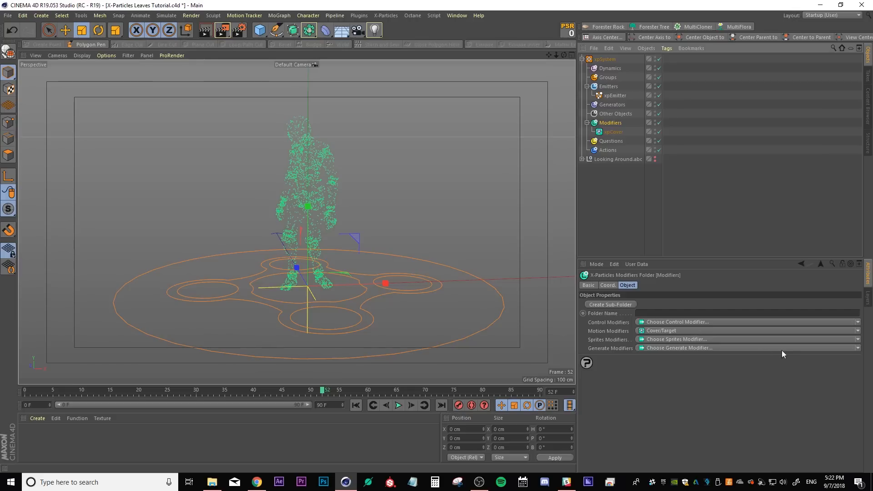
Add a Turbulence motion modifier and play the animation
left_click(857, 331)
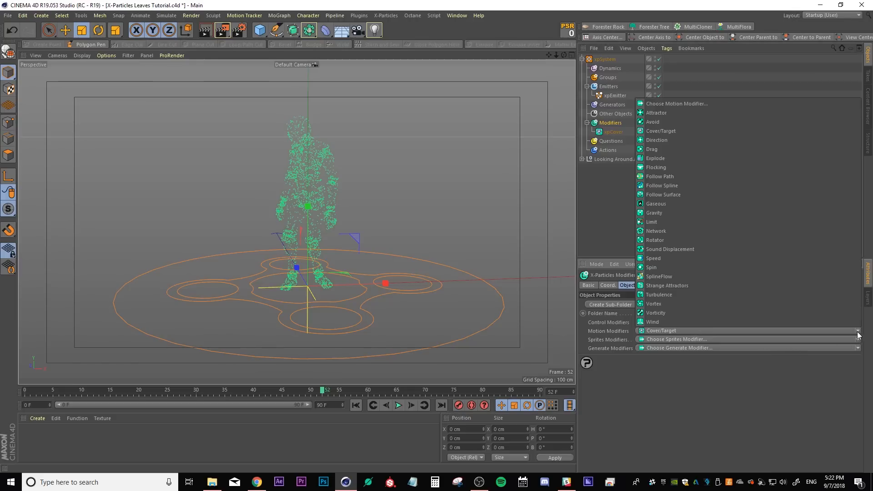
left_click(666, 295)
left_click(398, 405)
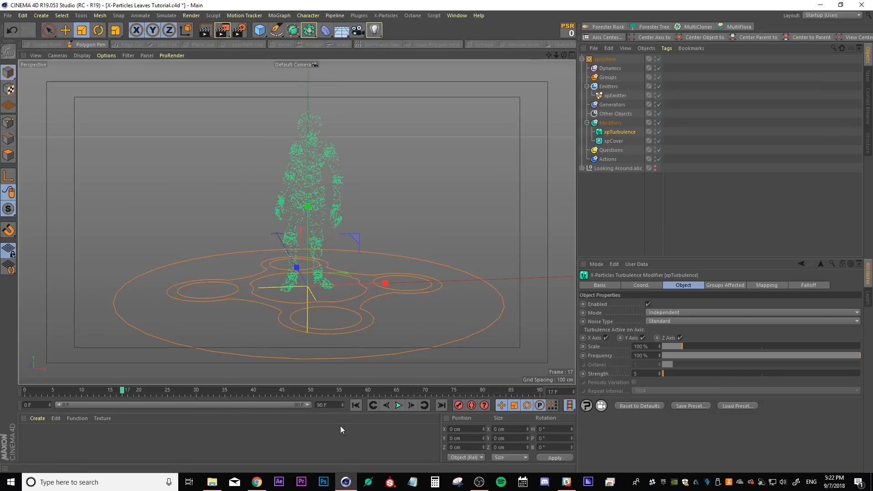
Add a Trigger Action control modifier and move it below xpCover and xpTurbulence
left_click(610, 123)
left_click(858, 323)
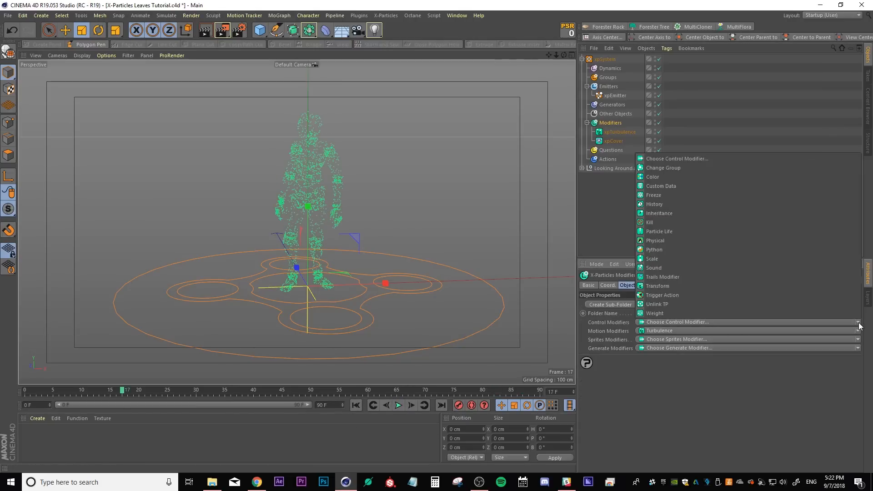
left_click(694, 294)
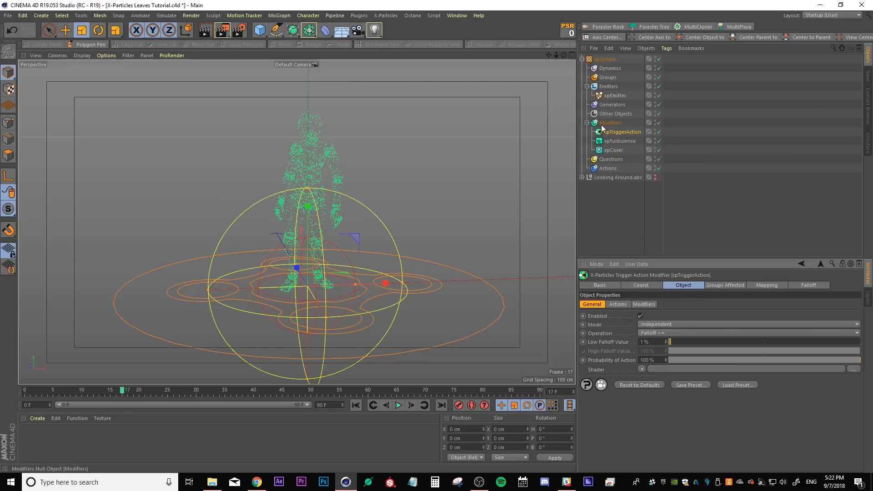
mouse_move(609, 132)
left_mouse_down()
mouse_move(612, 152)
mouse_move(612, 130)
left_mouse_up()
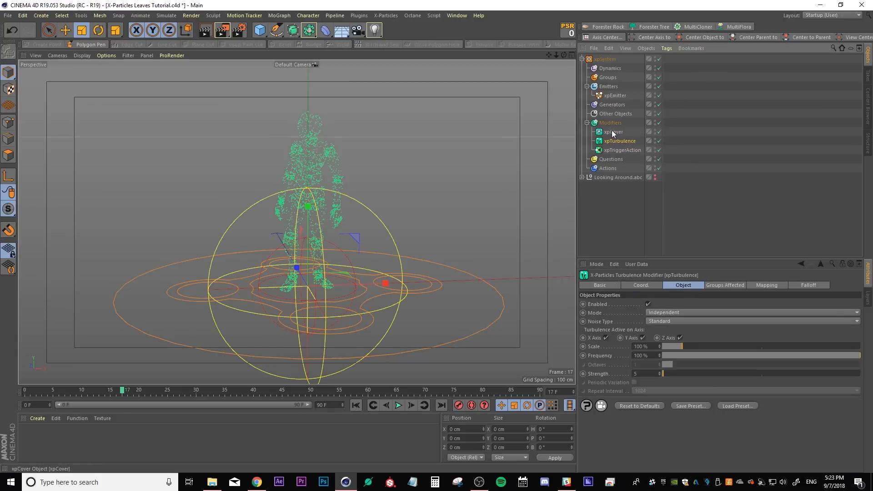
Set the Trigger Action modifier's falloff shape to Infinite
left_click(608, 150)
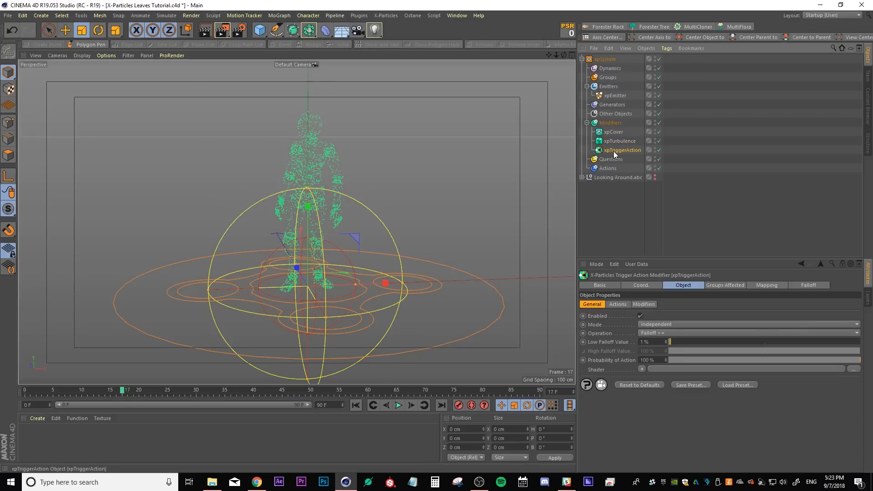
left_click(800, 285)
left_click(624, 305)
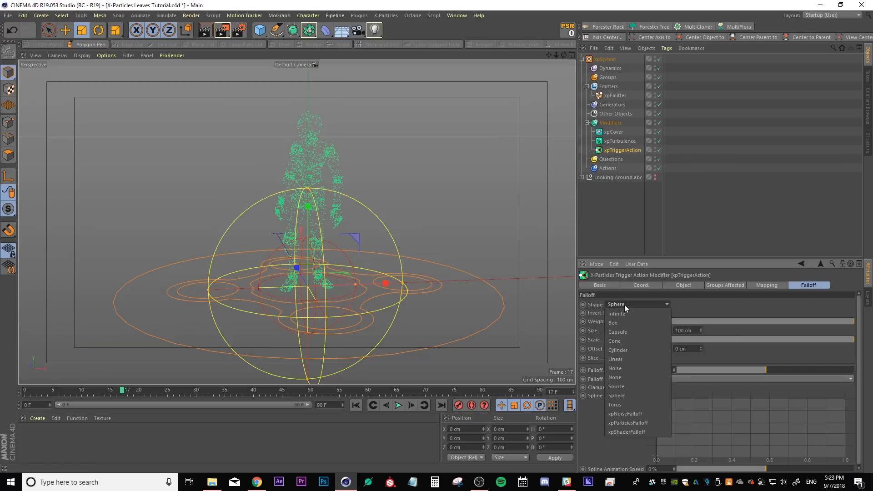
left_click(625, 314)
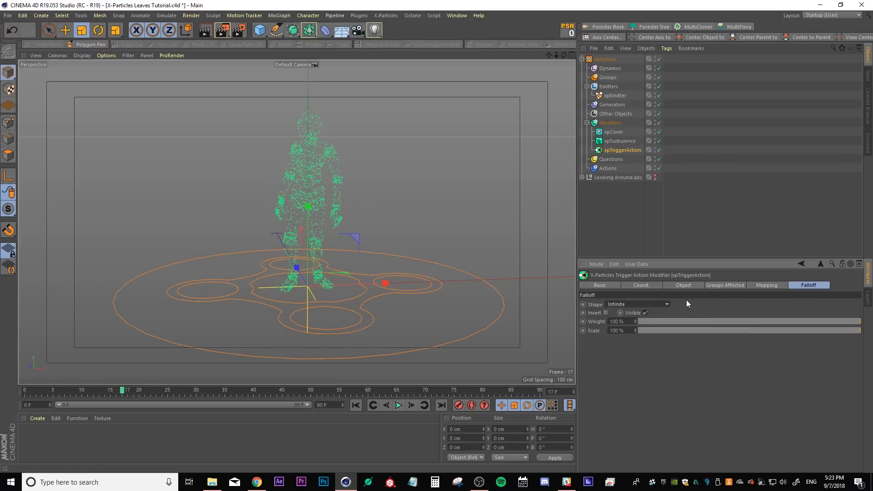
Add xpCover and xpTurbulence to the Trigger Action's Modifiers to Affect Particles list
left_click(685, 285)
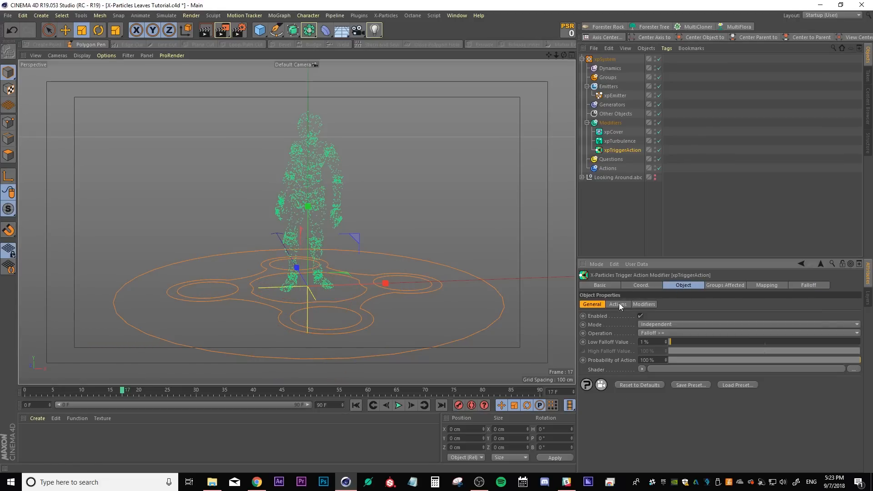
left_click(643, 305)
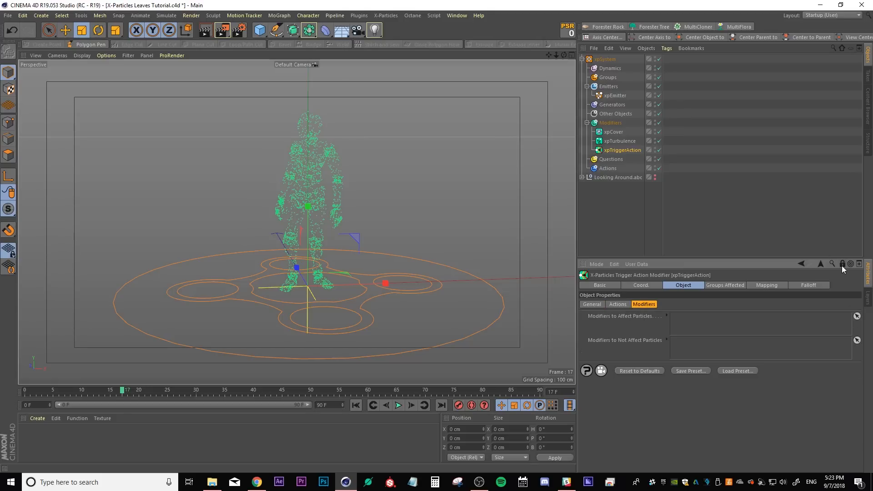
left_click(613, 132)
left_click(617, 140, "ctrl")
left_click_drag(618, 143, 683, 323)
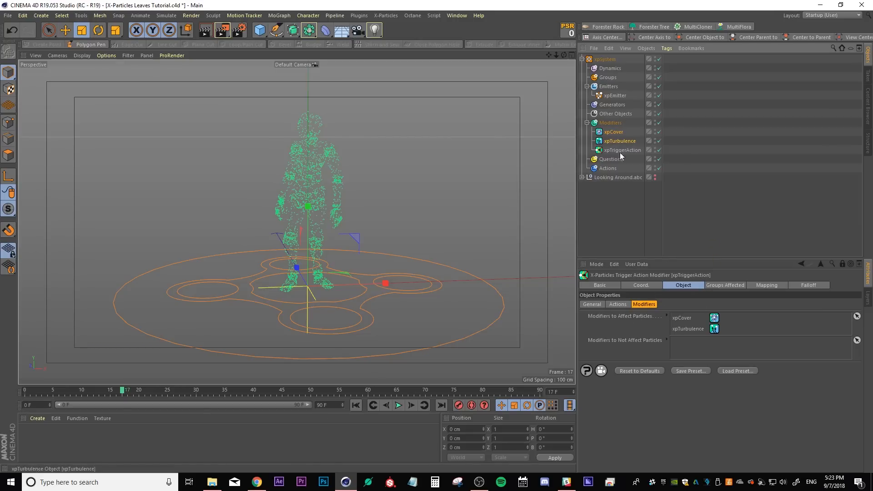
Replay the animation from the start to check the particles
left_click(355, 405)
left_click(398, 405)
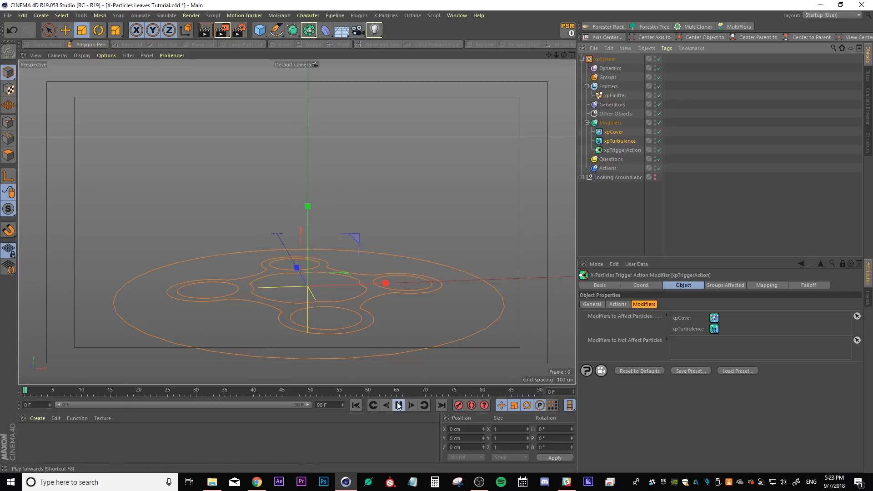
left_click(397, 404)
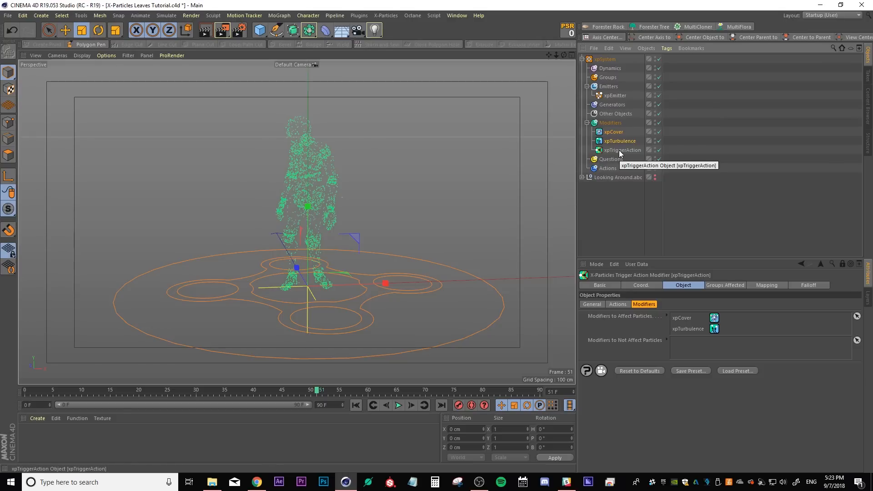
Add a second Trigger Action control modifier to the Modifiers folder
left_click(615, 203)
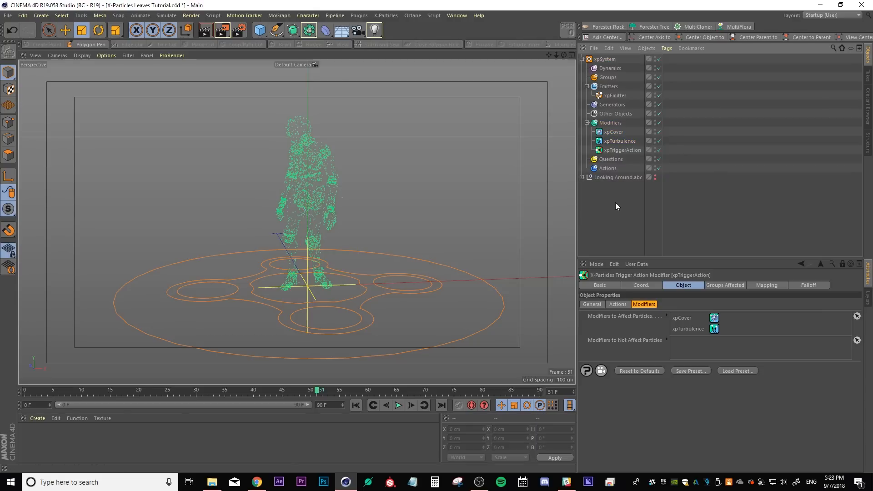
left_click(609, 125)
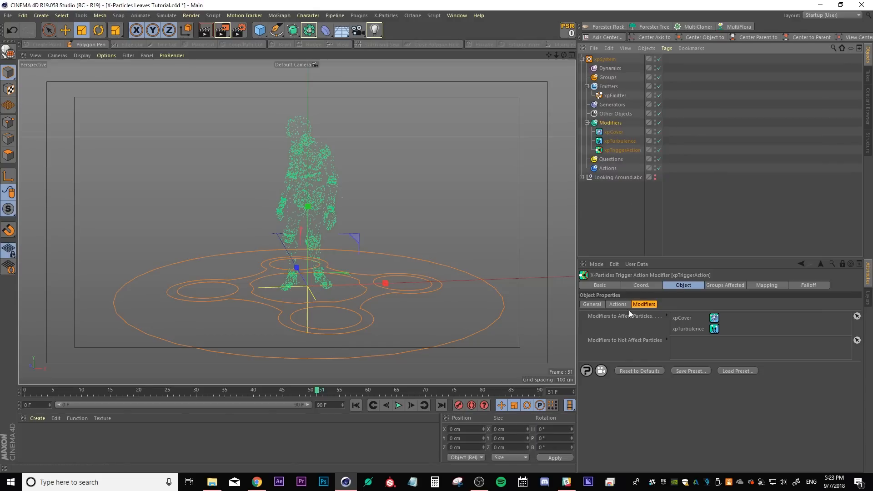
left_click(636, 286)
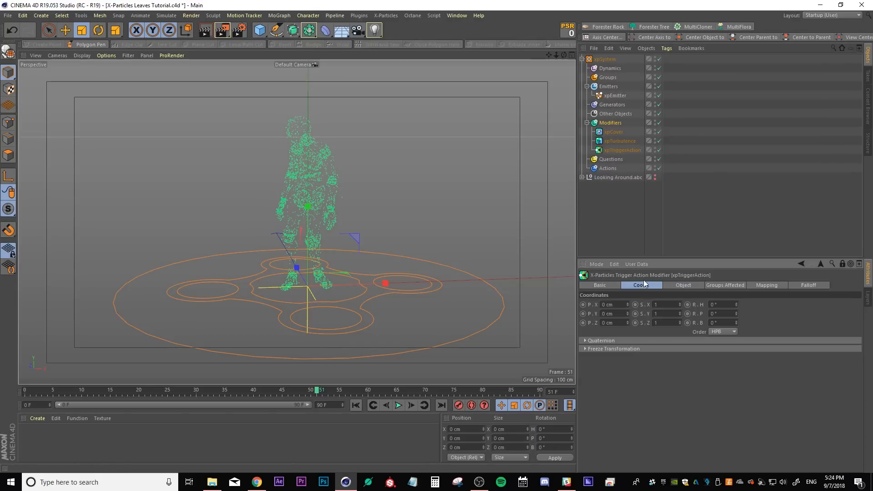
left_click(680, 285)
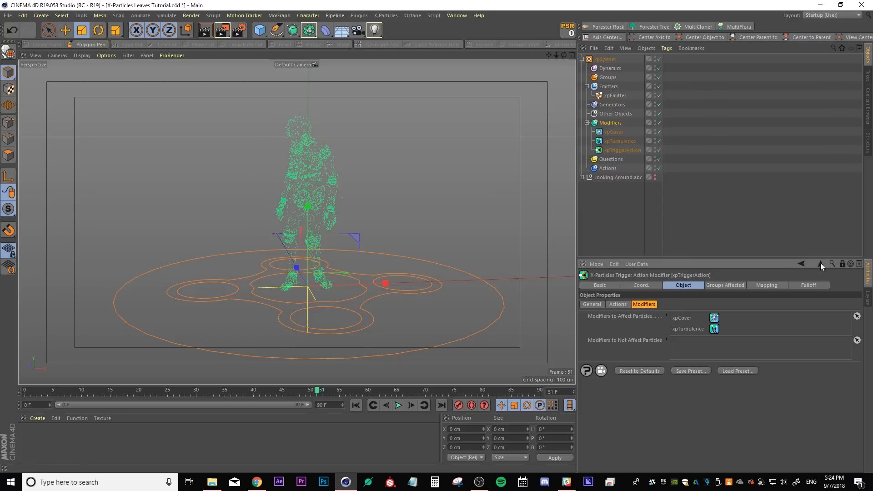
left_click(842, 263)
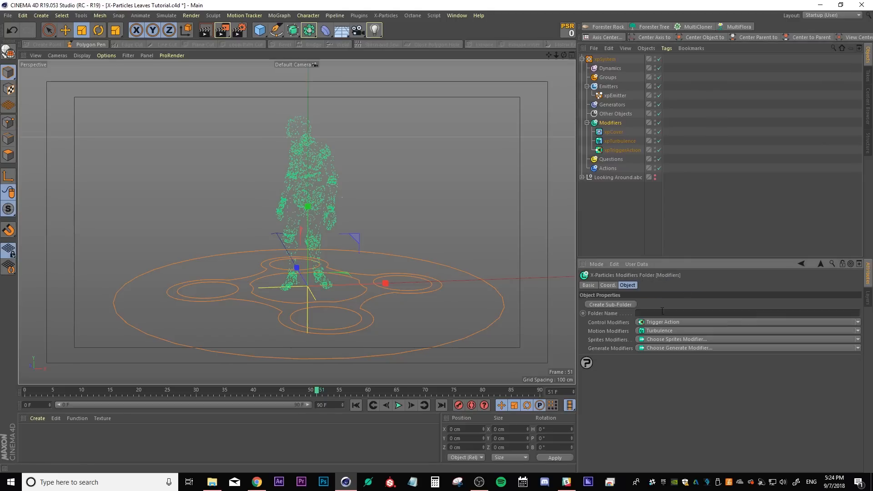
left_click(858, 322)
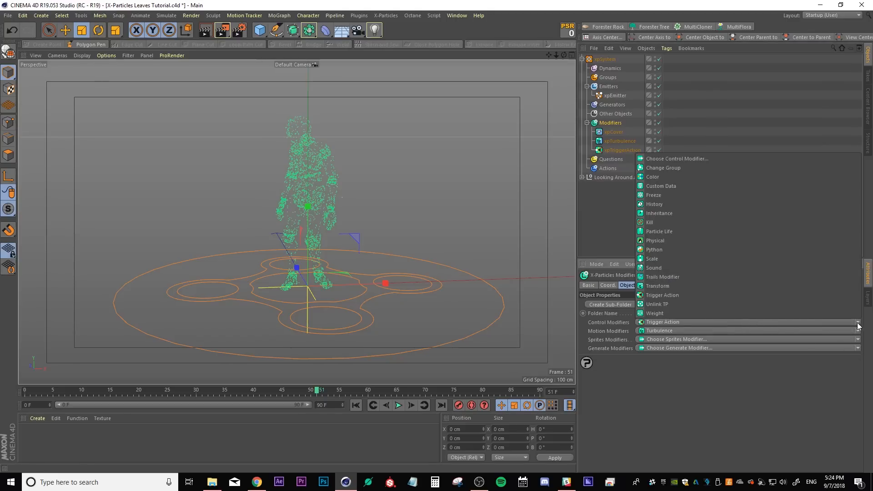
left_click(663, 295)
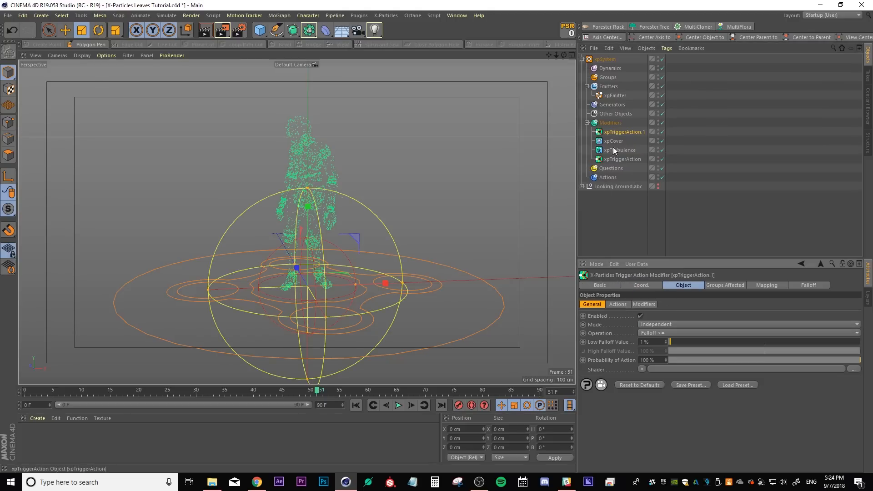
Move the new Trigger Action to the bottom of the modifiers and rename it Stop Covering
left_click_drag(618, 134, 618, 160)
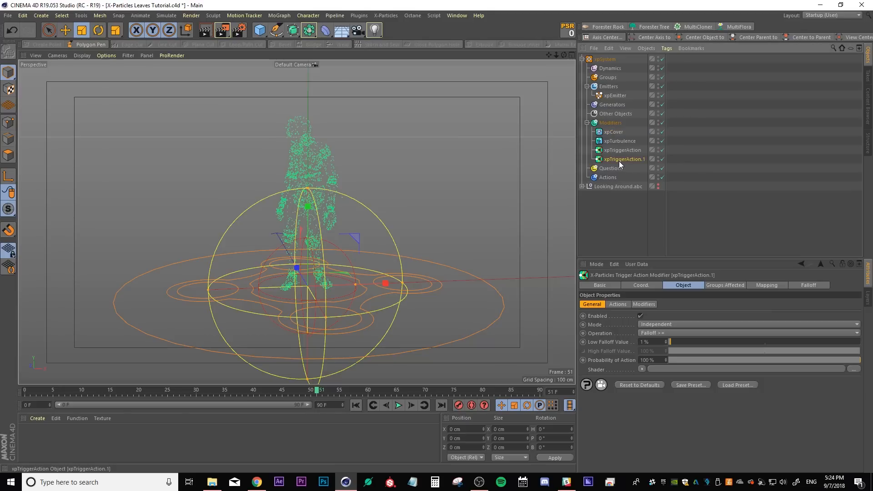
double_click(618, 159)
type("Stop Covering")
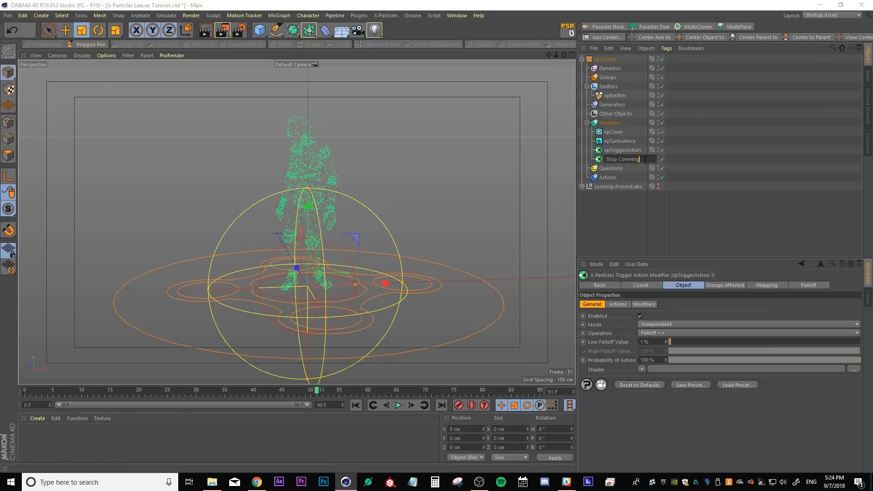
key("Return")
Set Stop Covering's falloff shape to Linear and rotate the falloff to 270° pitch
left_click(808, 285)
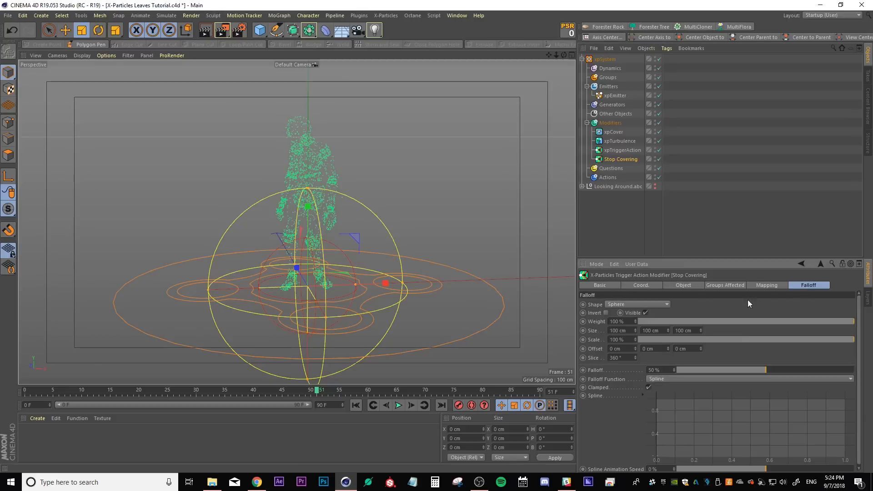
left_click(629, 305)
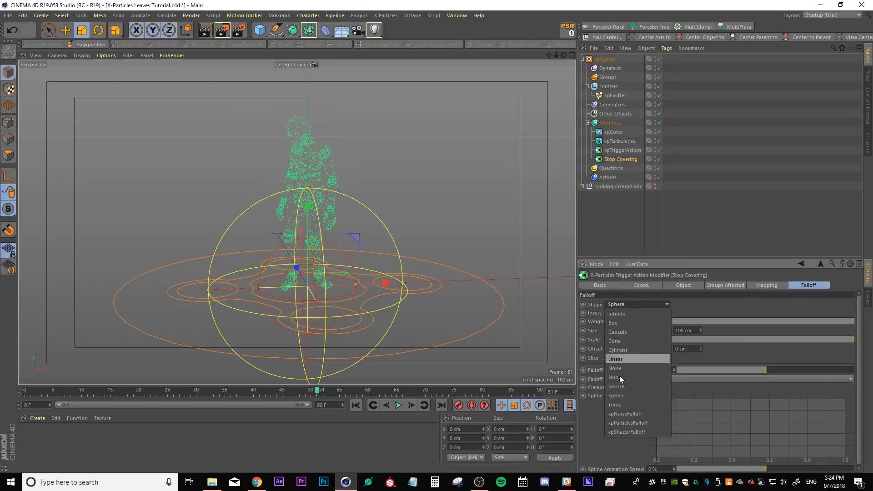
left_click(625, 360)
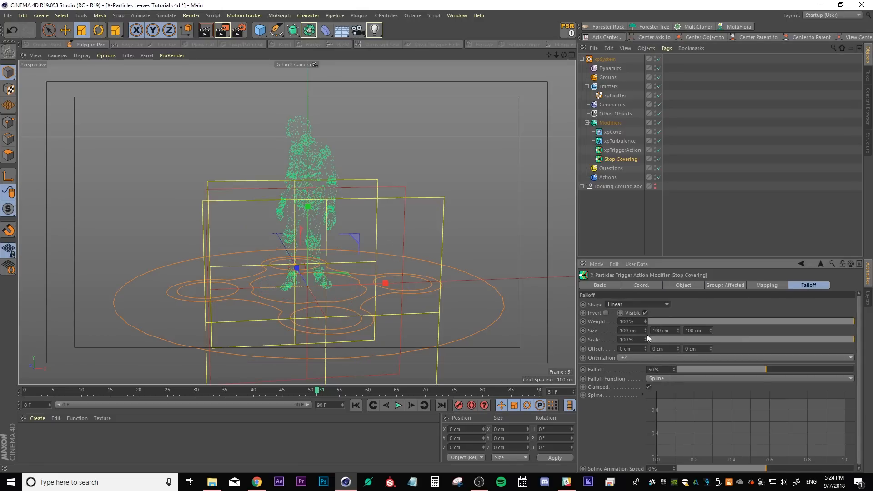
key("r")
left_click_drag(305, 254, 282, 361)
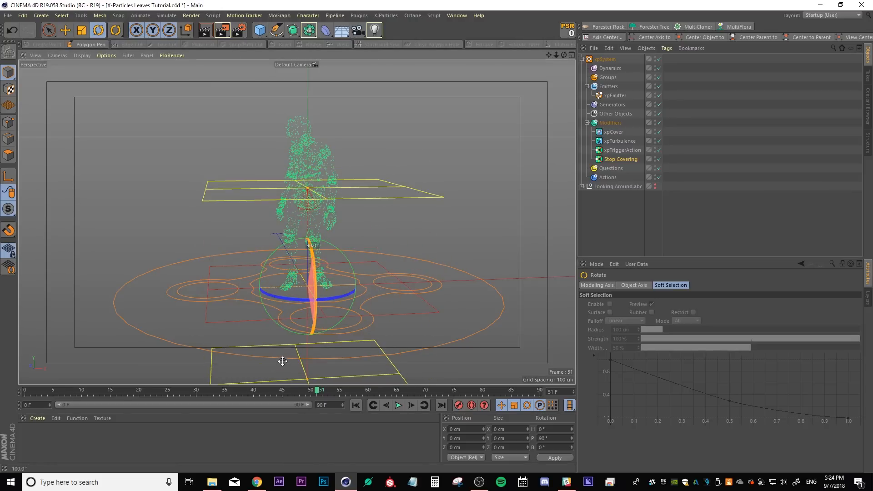
left_click_drag(307, 188, 295, 271)
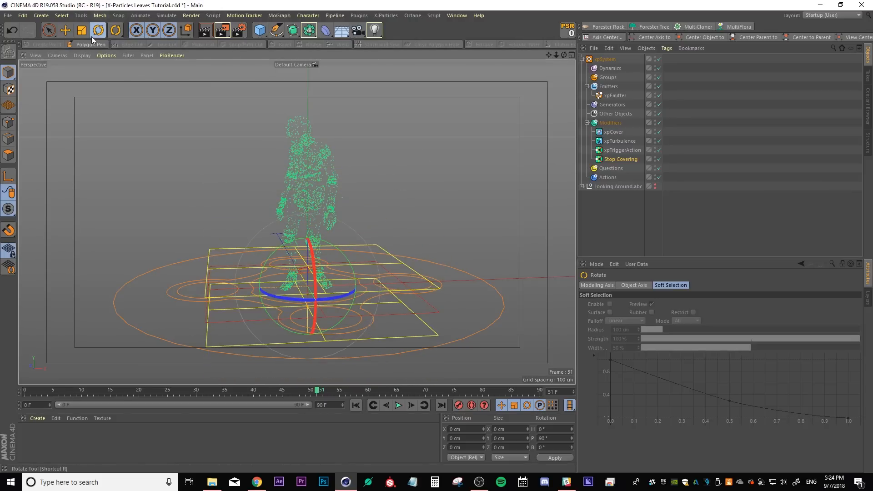
left_click_drag(312, 309, 296, 376)
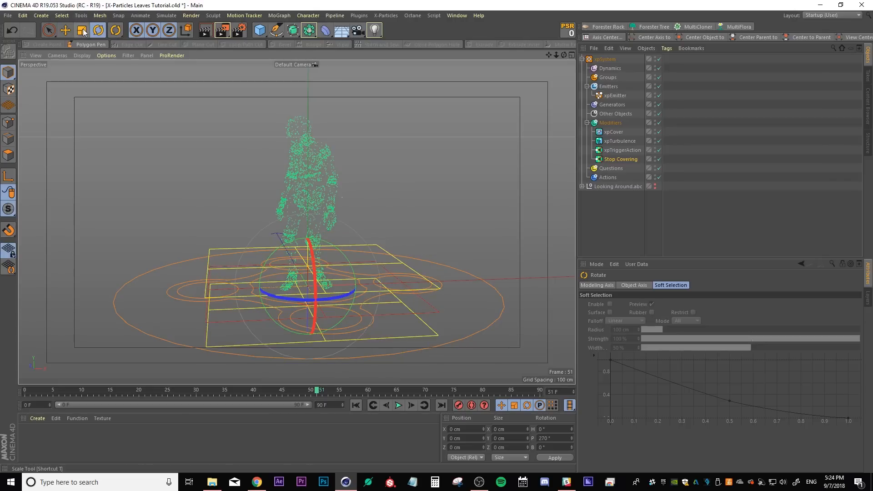
Move the Stop Covering falloff up above the character to about 228 cm in Y
left_click(65, 30)
left_click_drag(296, 357, 356, 116)
middle_click_drag(357, 116, 322, 170, "alt")
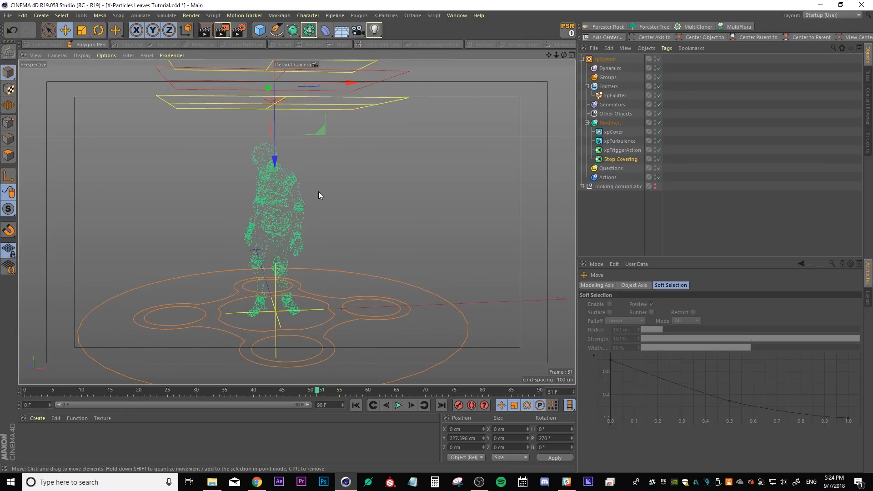
Replay and scrub the animation to check how the falloff affects the particles
left_click(351, 403)
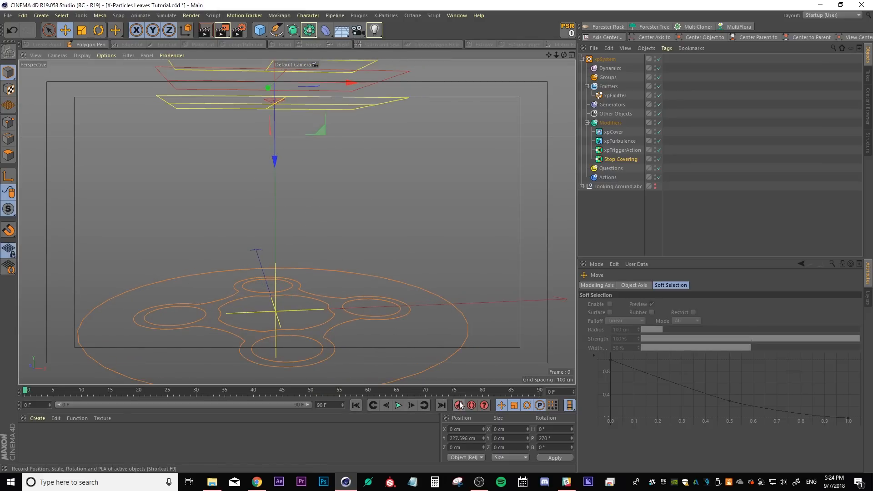
left_click_drag(106, 391, 260, 390)
left_click(355, 404)
left_click(398, 405)
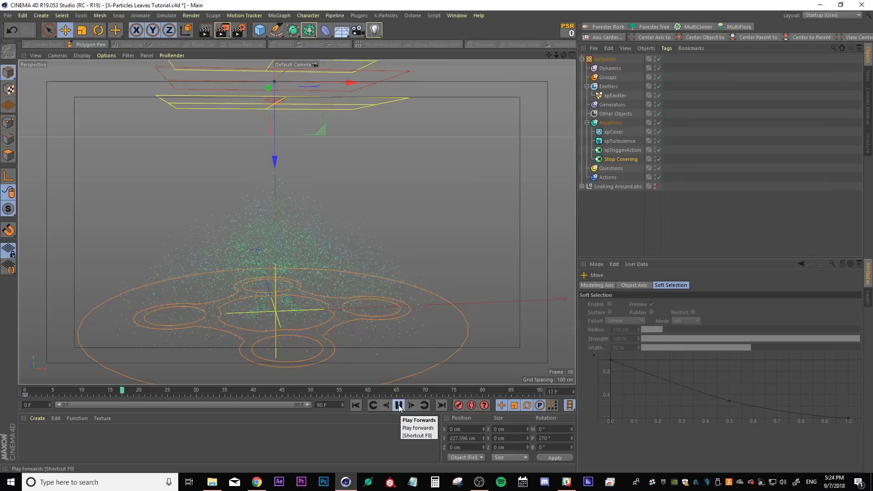
left_click(398, 405)
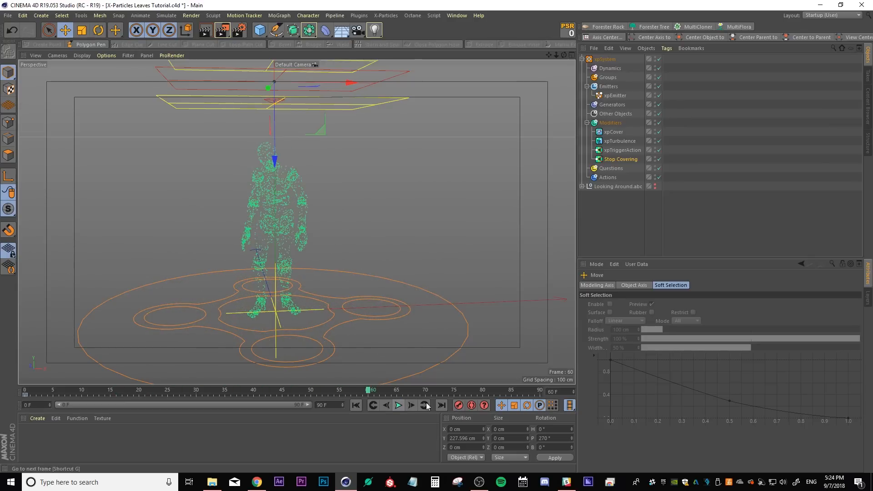
left_click_drag(368, 391, 483, 391)
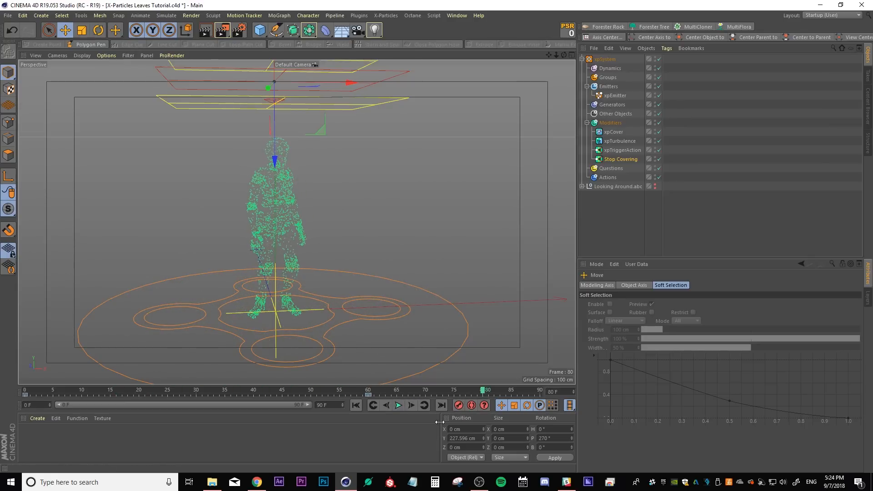
Try moving the Stop Covering falloff down below the character
left_click_drag(274, 124, 277, 397)
middle_click_drag(370, 357, 347, 269, "alt")
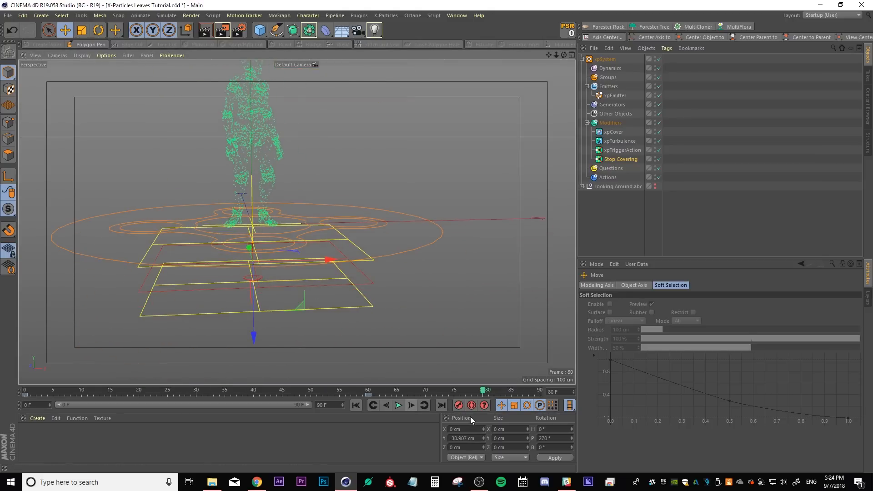
left_click_drag(473, 390, 368, 391)
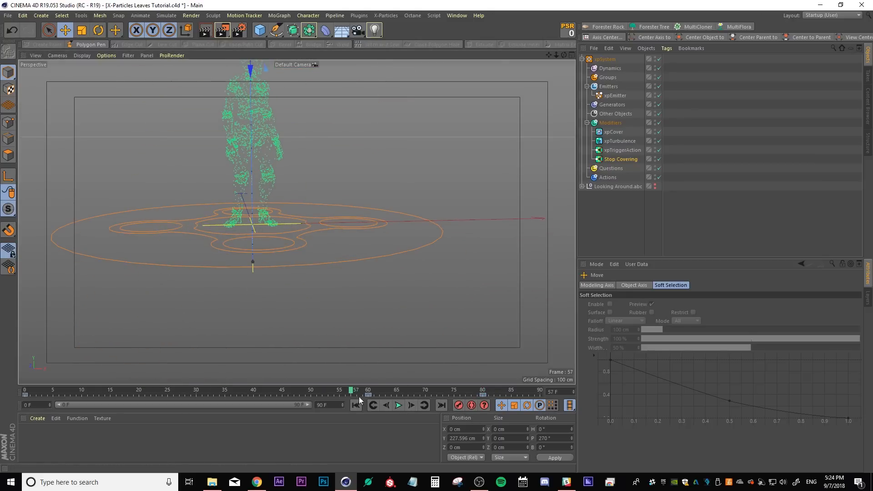
Add xpCover to the Stop Covering modifier's Modifiers to Not Affect Particles list
left_click_drag(337, 149, 334, 222, "alt")
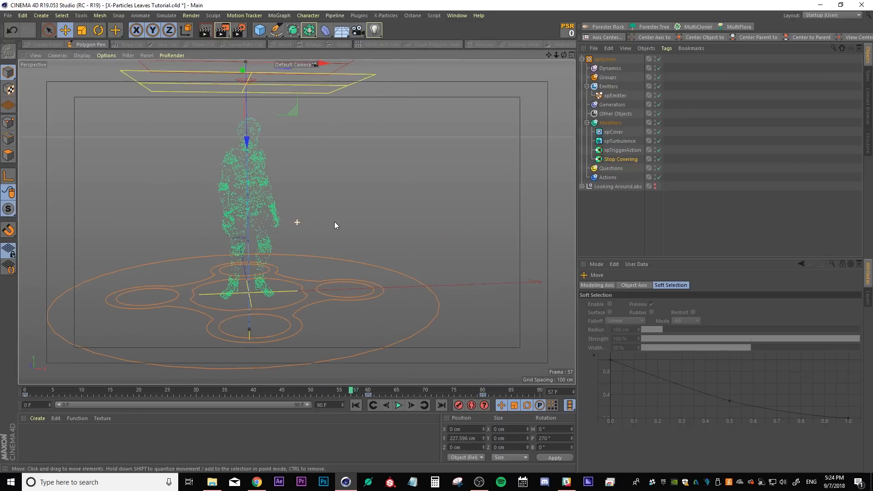
left_click(628, 158)
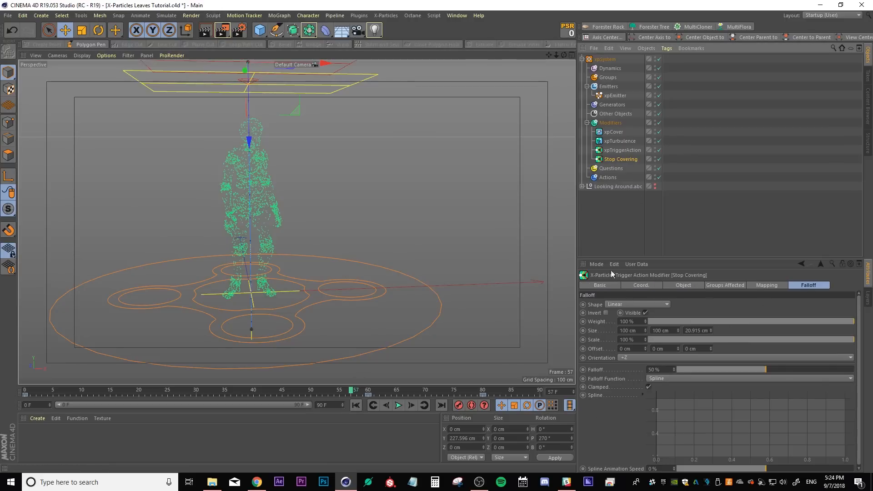
left_click(683, 285)
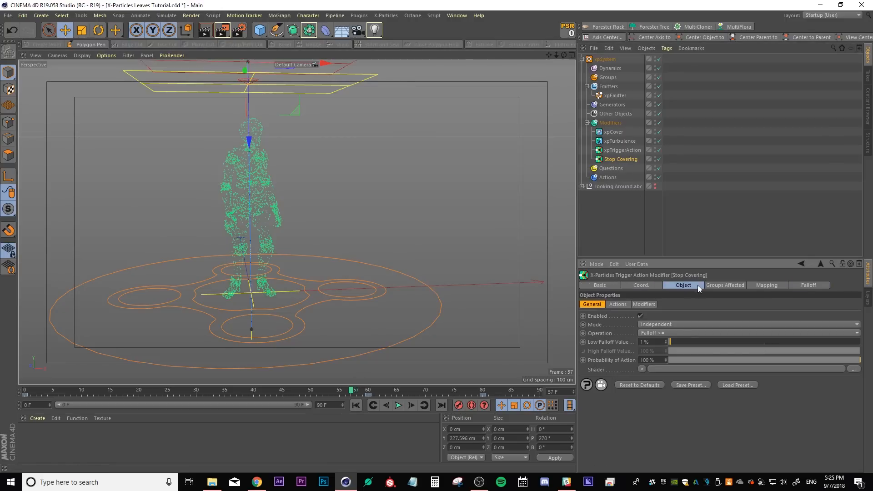
left_click(644, 305)
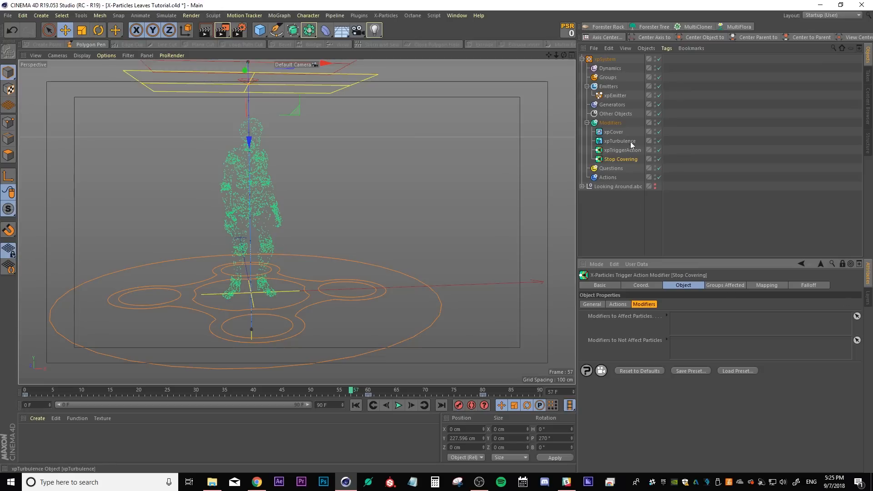
left_click(614, 133)
left_click_drag(614, 133, 685, 347)
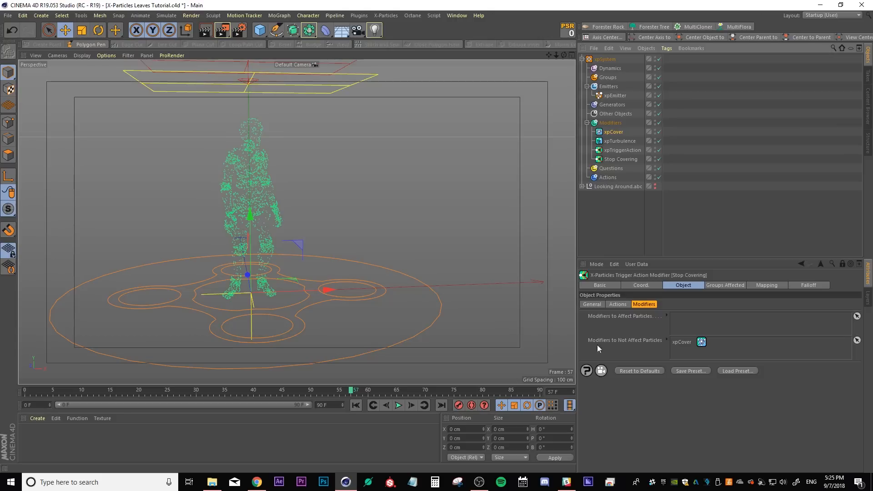
Replay the animation from the start, then extend the scene length to 200 frames
left_click(618, 220)
left_click(355, 406)
left_click(398, 406)
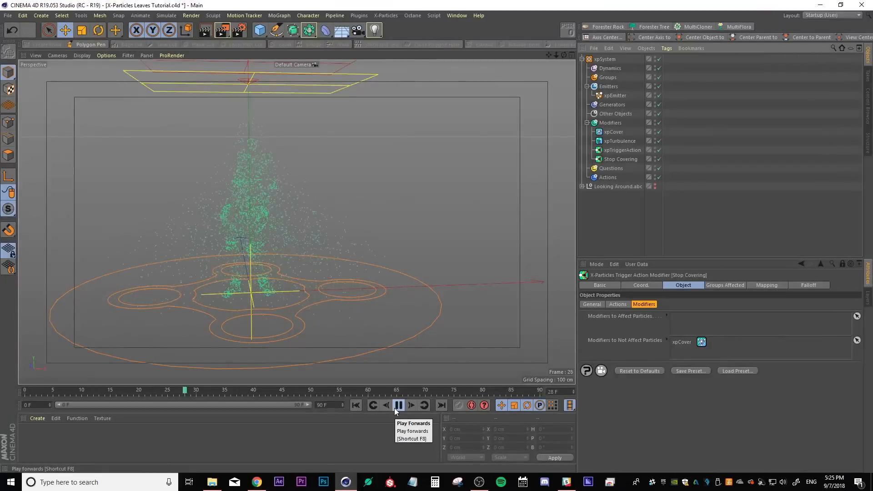
left_click(398, 405)
double_click(321, 405)
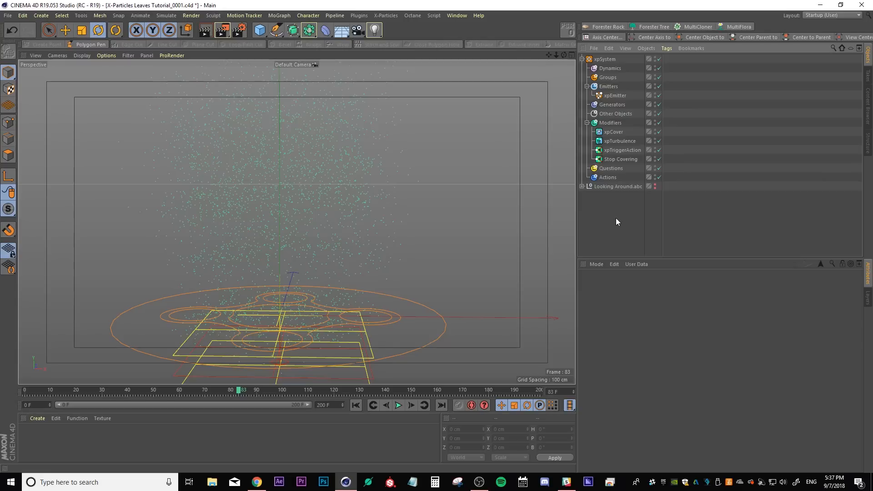
Add an xpWind motion modifier to the Modifiers folder and place it above Stop Covering
left_click(614, 159)
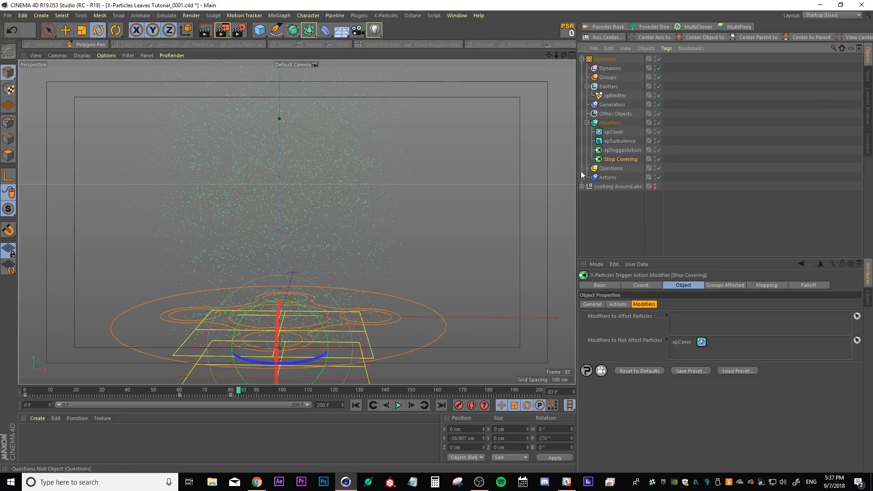
left_click(607, 123)
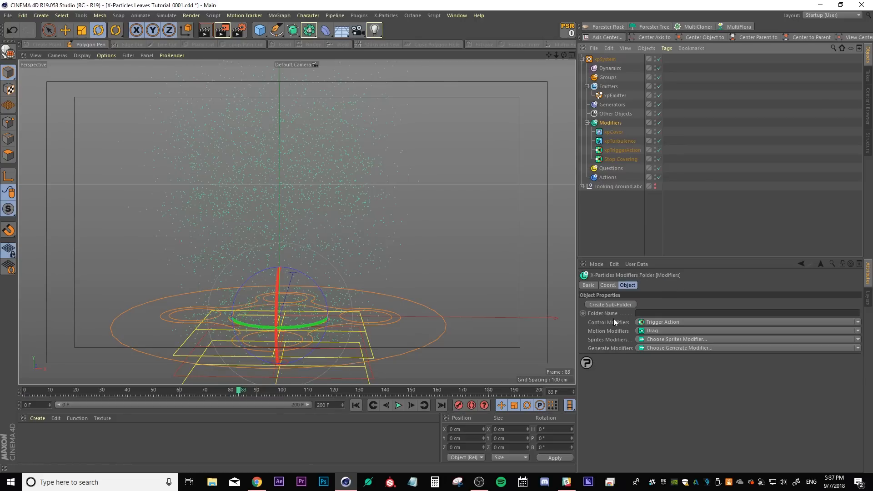
left_click(857, 330)
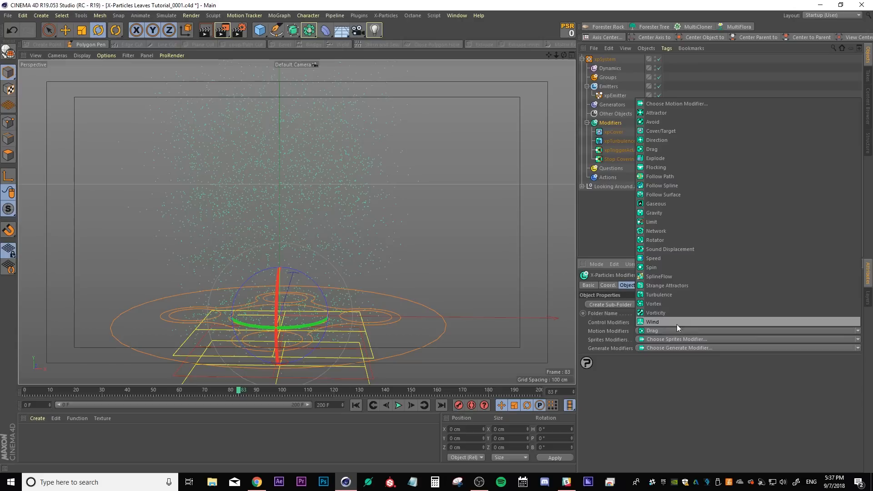
left_click(651, 321)
left_click_drag(613, 132, 611, 164)
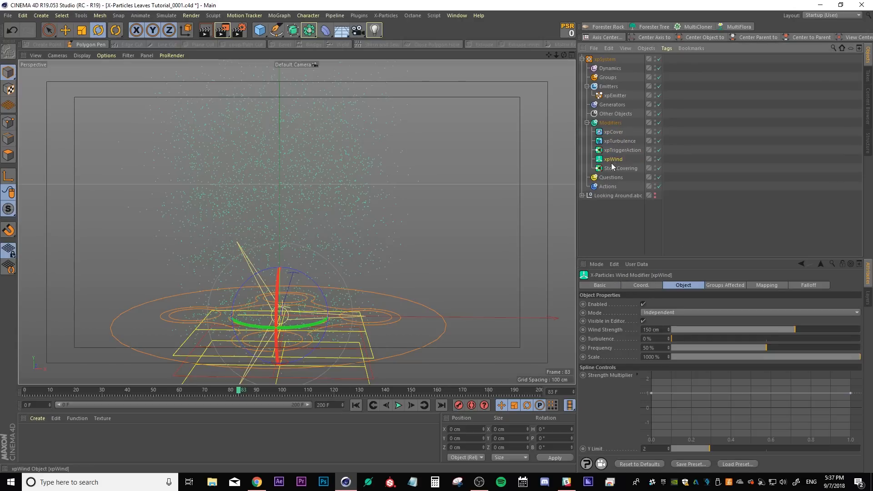
Add an xpDrag motion modifier and move it below xpWind
left_click(609, 123)
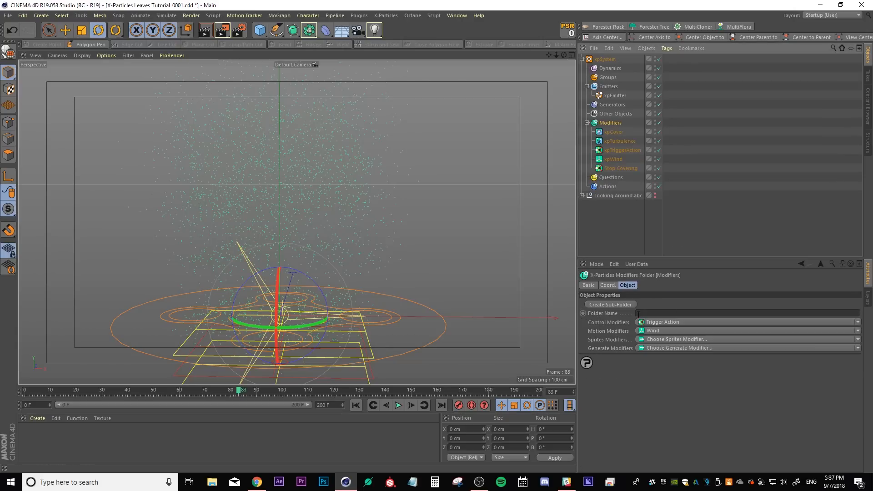
left_click(858, 331)
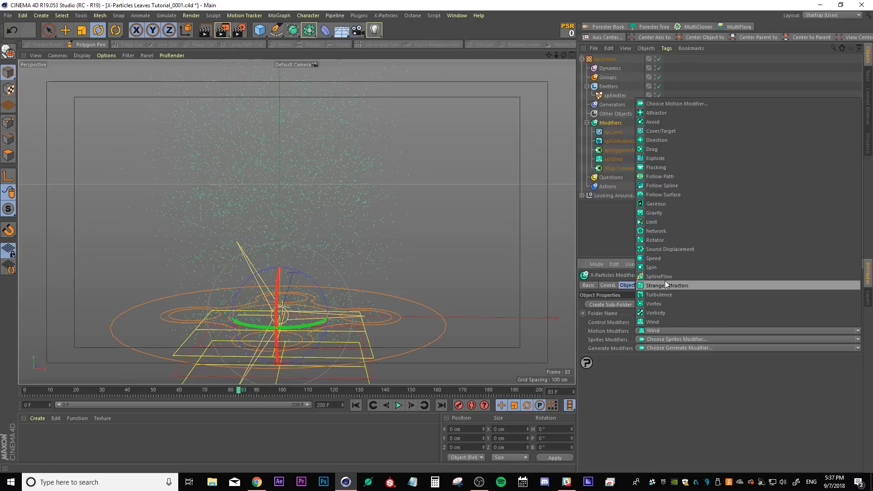
left_click(654, 149)
left_click_drag(610, 134, 615, 170)
Add an xpGravity motion modifier and move it below xpDrag
left_click(611, 124)
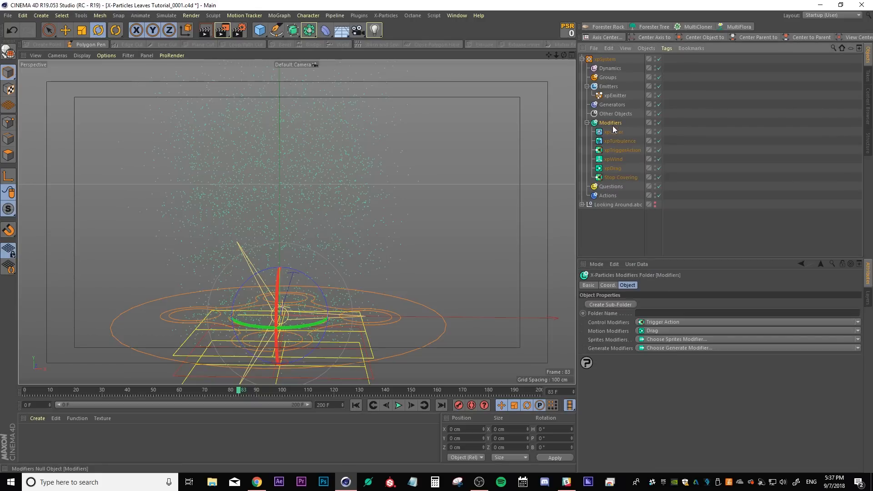
left_click(855, 335)
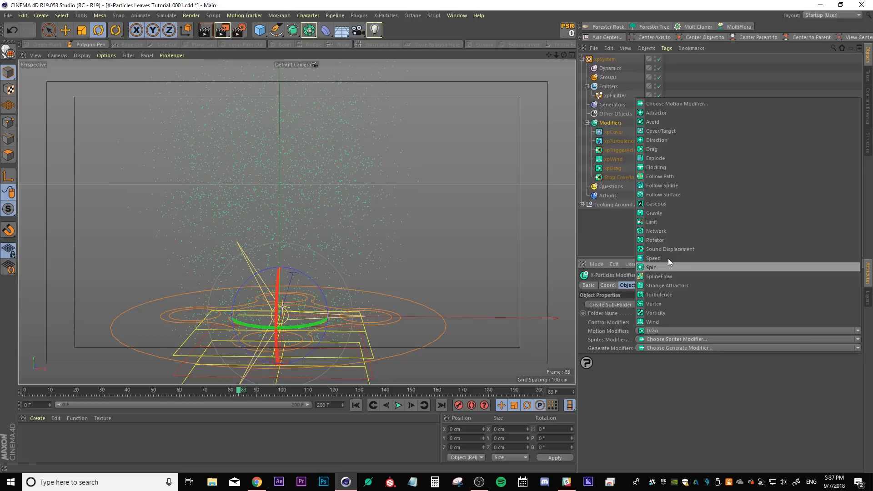
left_click(651, 214)
left_click_drag(615, 134, 622, 182)
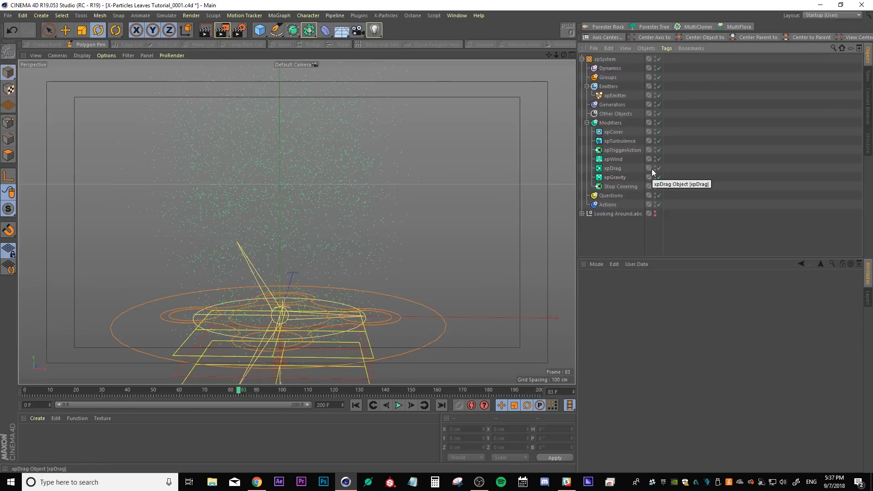
Add xpWind, xpDrag and xpGravity to the Stop Covering modifier's Modifiers to Affect Particles list
left_click(620, 187)
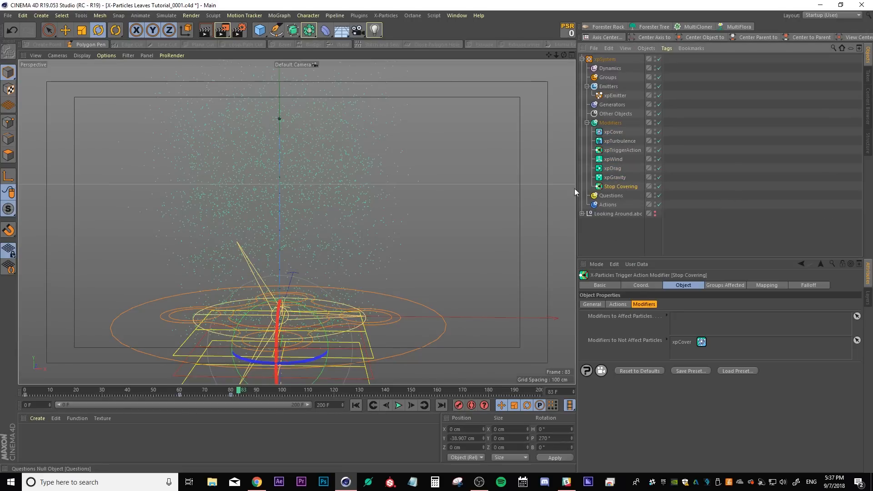
left_click(842, 263)
left_click(617, 159)
left_click(615, 177, "shift")
left_click_drag(612, 177, 691, 319)
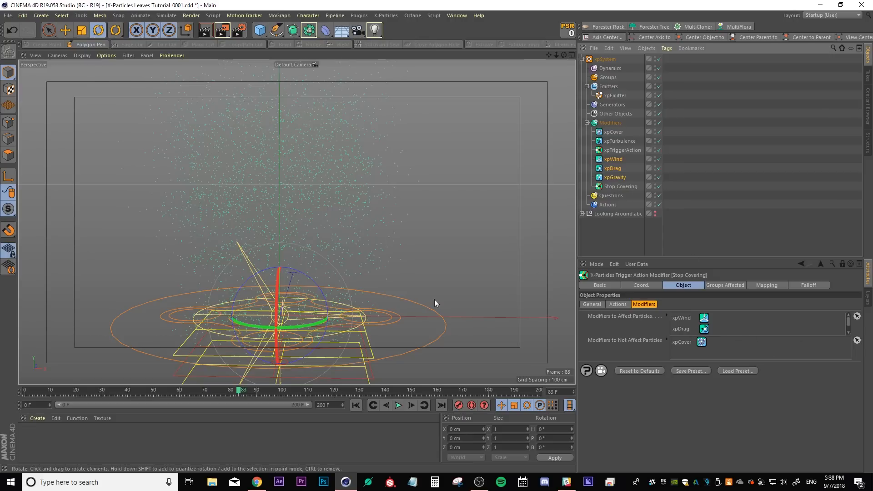
Disable the xpDrag and xpGravity modifiers
left_click(610, 244)
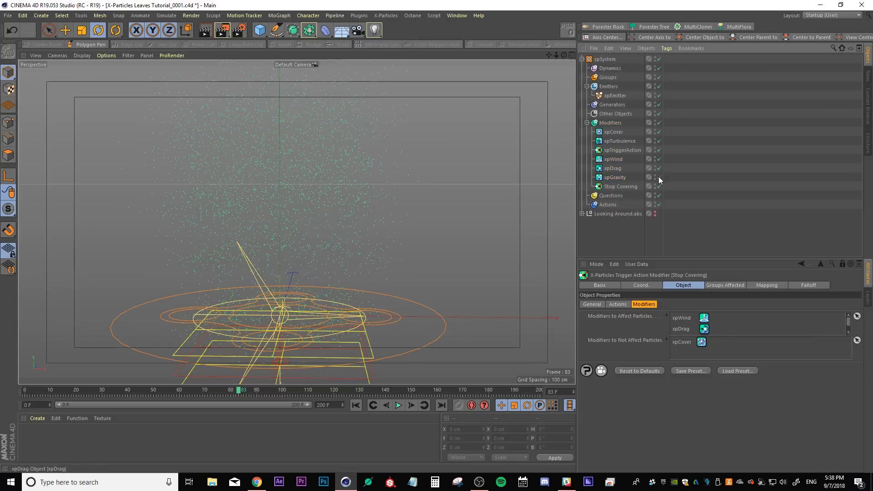
left_click_drag(659, 169, 659, 177)
Move the xpWind modifier to about -213 cm in X and rotate it to roughly -46° H, 24.5° P
left_click(613, 159)
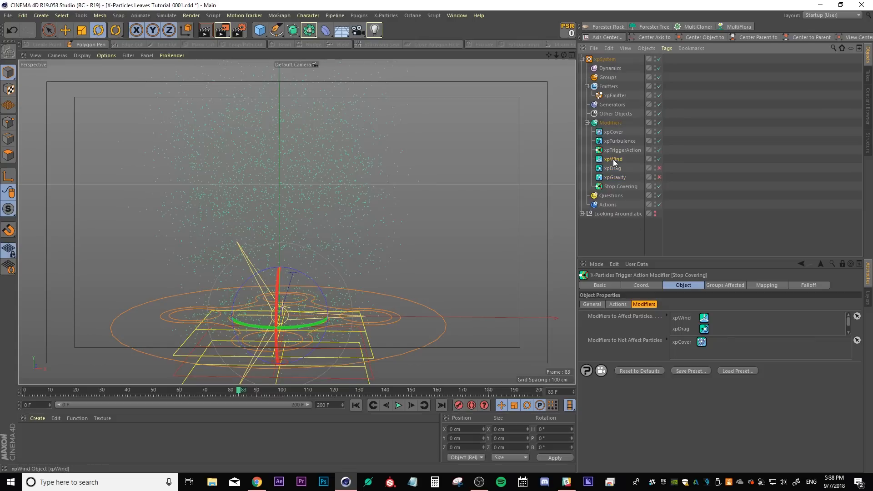
middle_click_drag(301, 314, 319, 292, "alt")
left_click_drag(316, 301, 211, 292, "shift")
key("e")
left_click_drag(356, 289, 171, 252)
left_click(98, 30)
right_click_drag(50, 205, 83, 364, "alt")
mouse_move(110, 307)
left_mouse_down()
mouse_move(132, 295)
mouse_move(83, 252)
mouse_move(84, 270)
mouse_move(113, 296)
left_mouse_up()
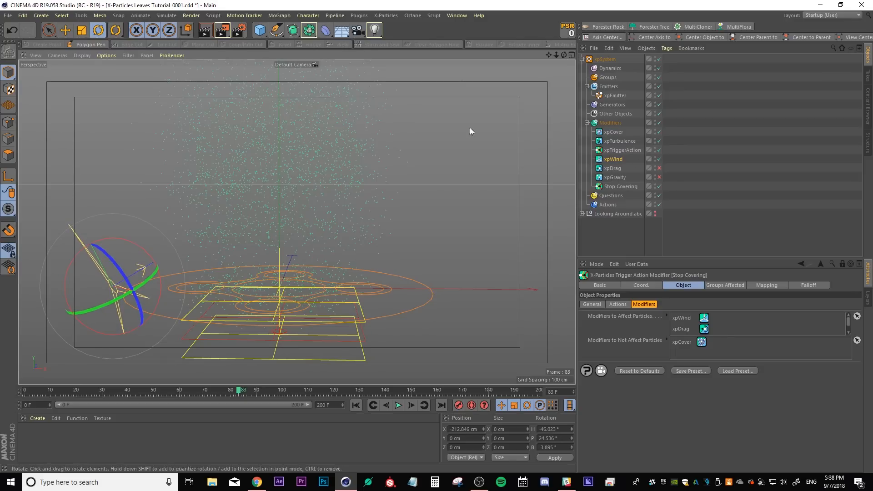
Switch to the Colored Nature 1 project to inspect its xpWind settings, then return to the tutorial file
left_click(457, 16)
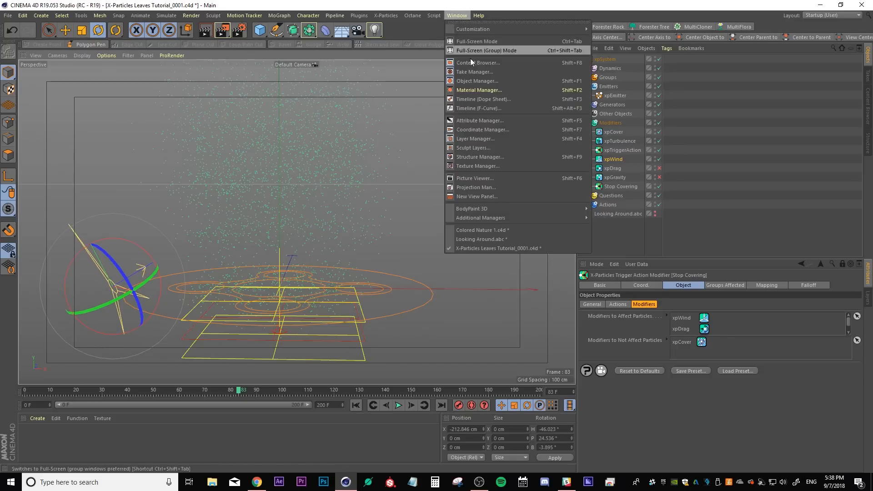
left_click(512, 225)
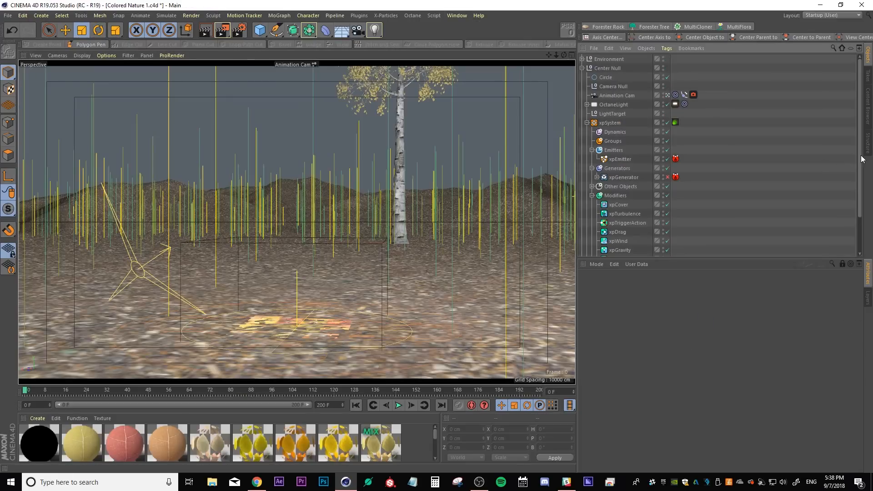
scroll(862, 158, "down", 3)
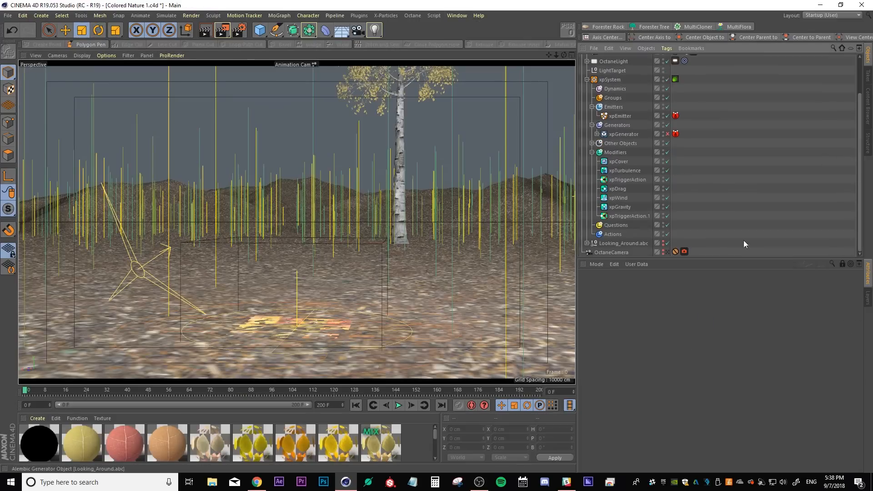
left_click(619, 197)
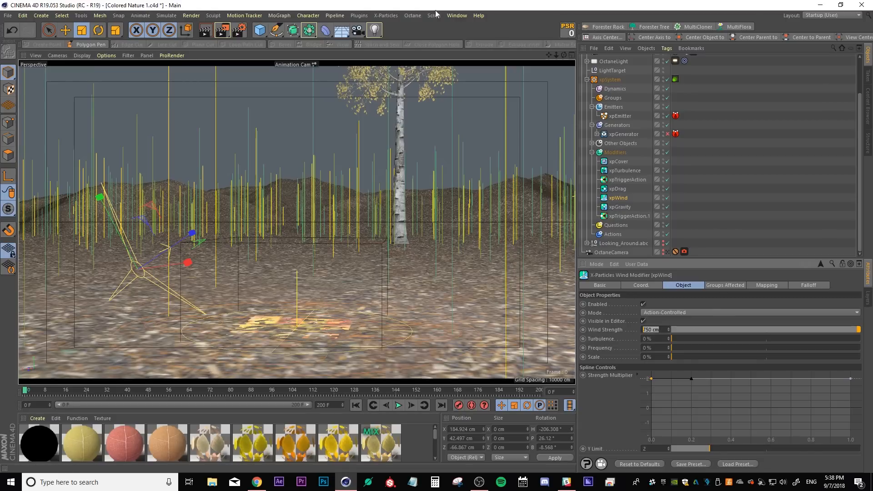
left_click(456, 15)
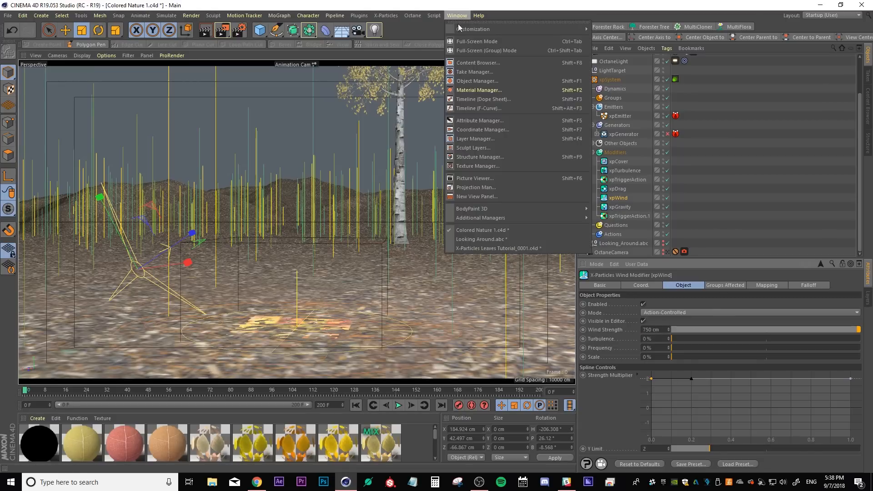
left_click(479, 247)
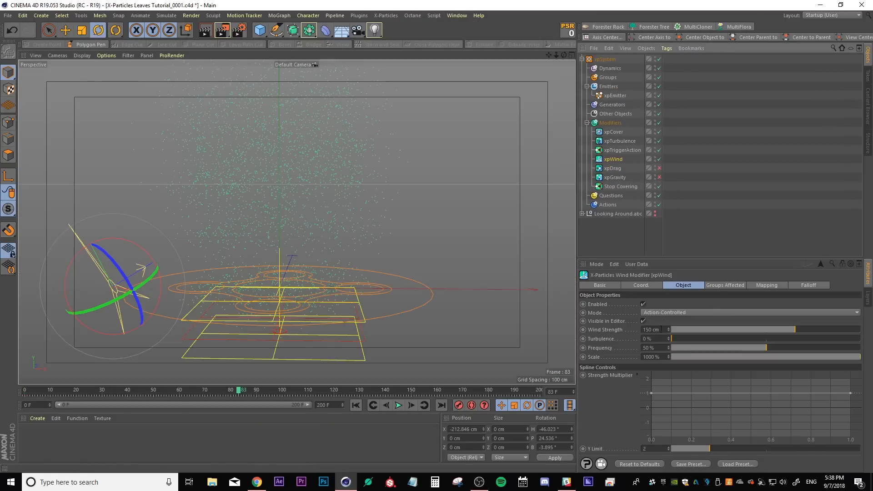
Set the xpWind modifier's Wind Strength to 750 cm
left_click_drag(661, 329, 615, 322)
type("750")
key("Return")
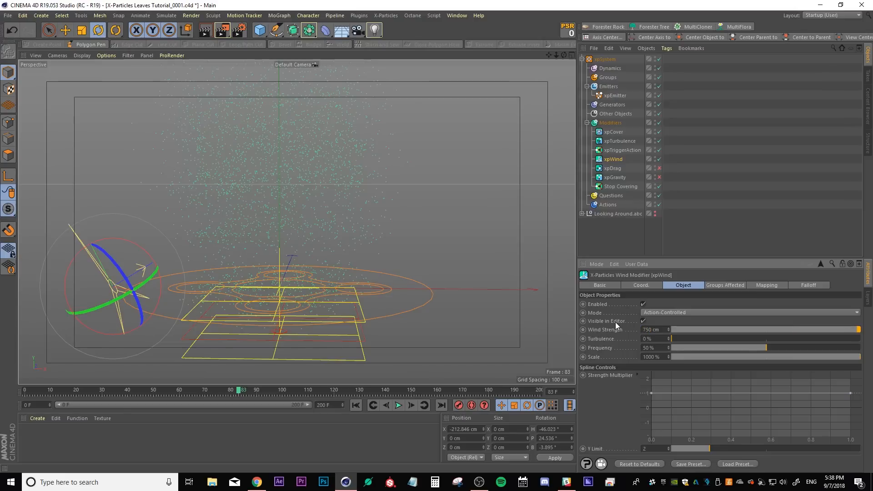
Replay the animation from the start to check the wind's effect on the particles
left_click(356, 405)
left_click(396, 406)
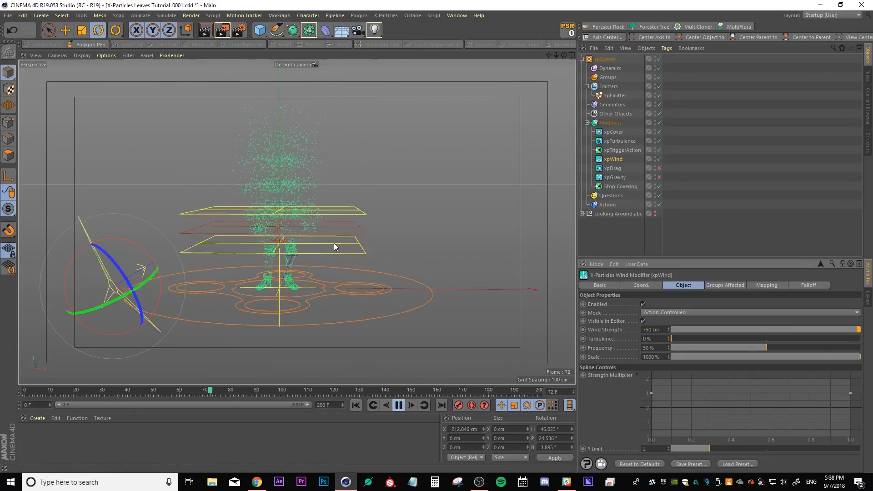
left_click(399, 405)
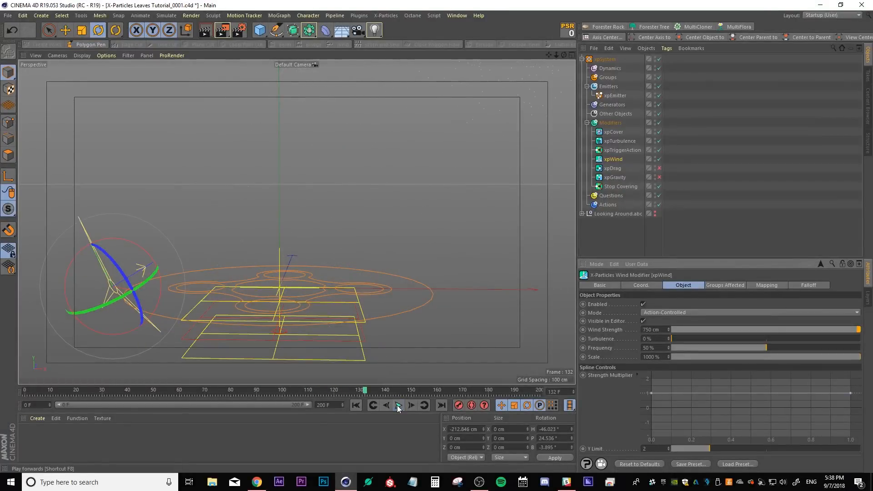
Enable xpDrag, set its Drag Coefficient to Human (Upright) and its Density to Custom
left_click(659, 168)
left_click(614, 168)
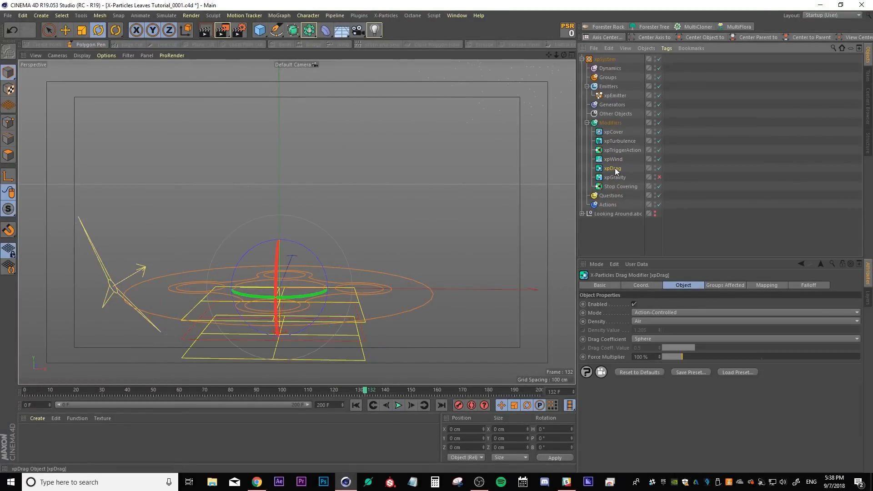
left_click(650, 339)
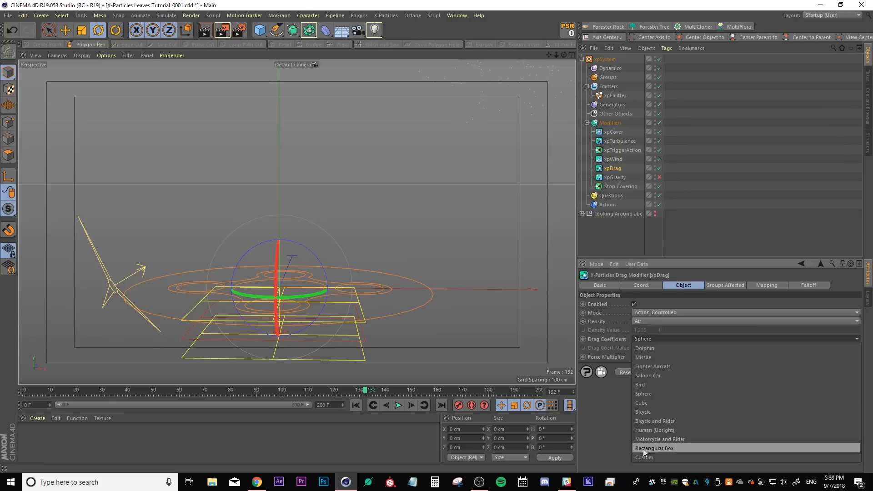
left_click(651, 429)
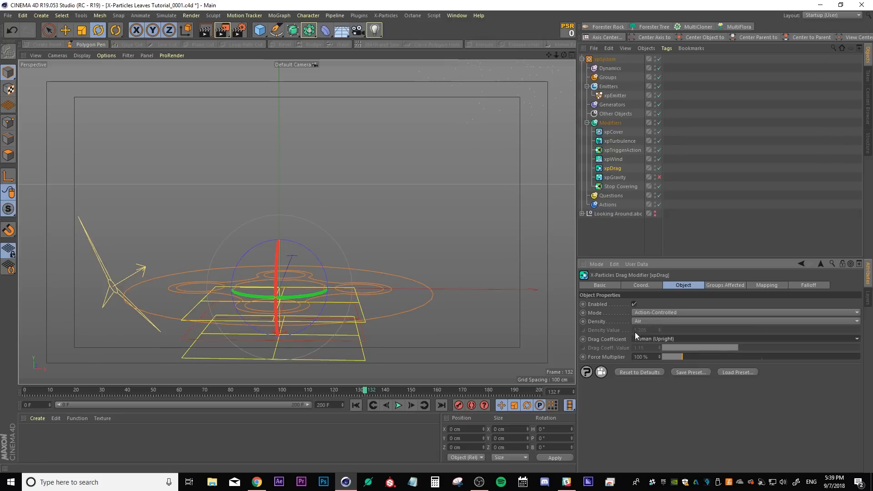
left_click(643, 322)
left_click(647, 312)
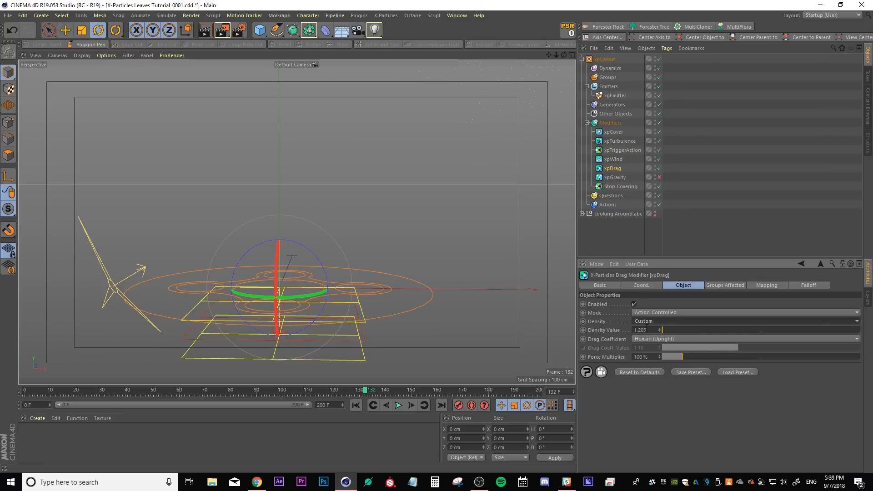
Set xpDrag's Density Value to 25, matching the drag settings in the Colored Nature 1 project
left_click(456, 16)
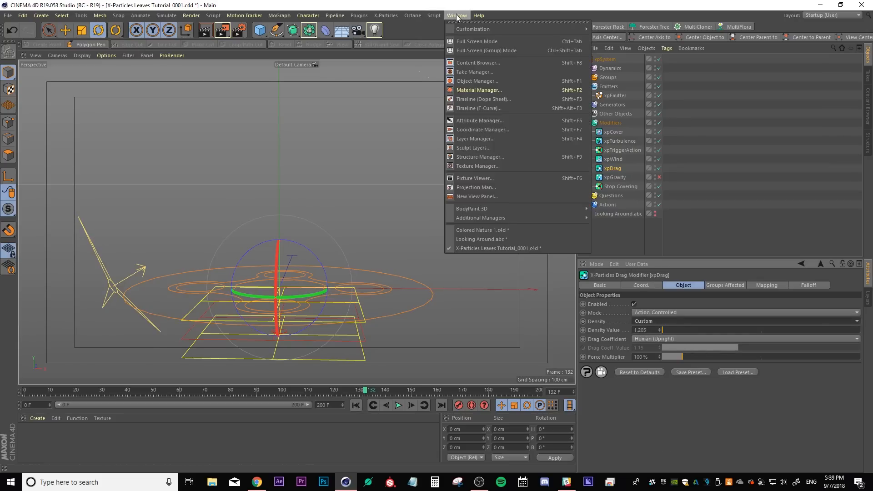
left_click(474, 230)
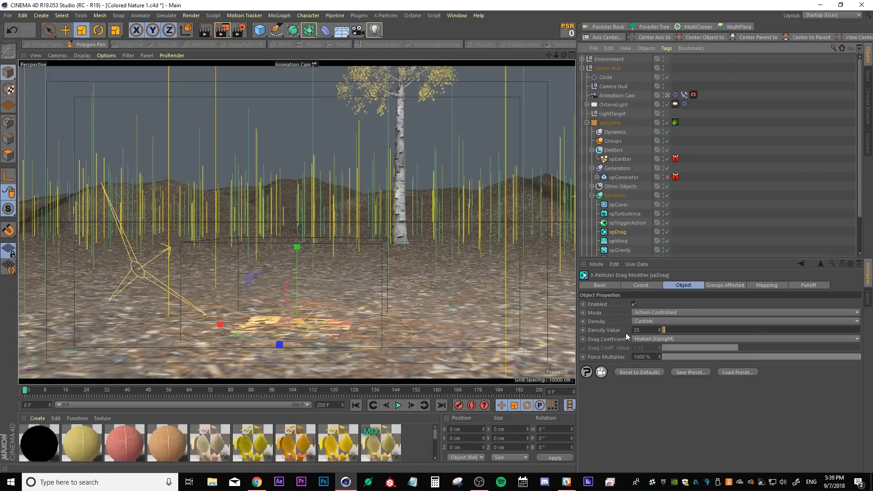
double_click(646, 330)
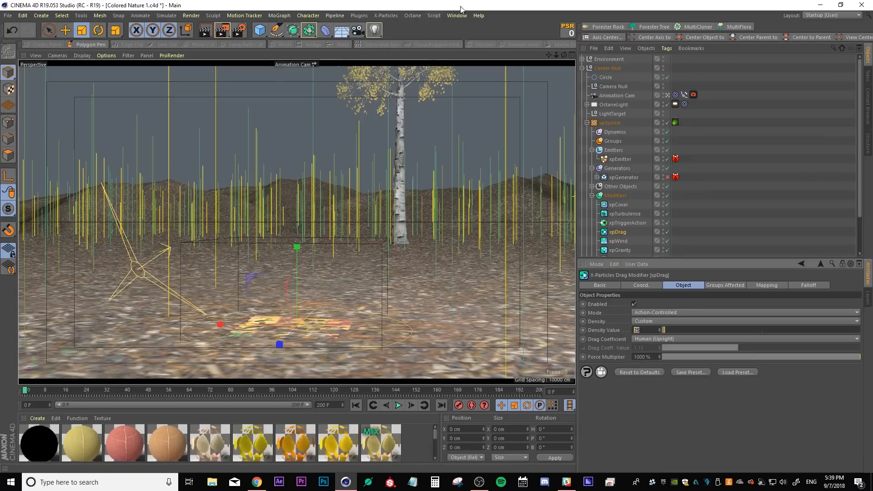
left_click(457, 15)
left_click(483, 246)
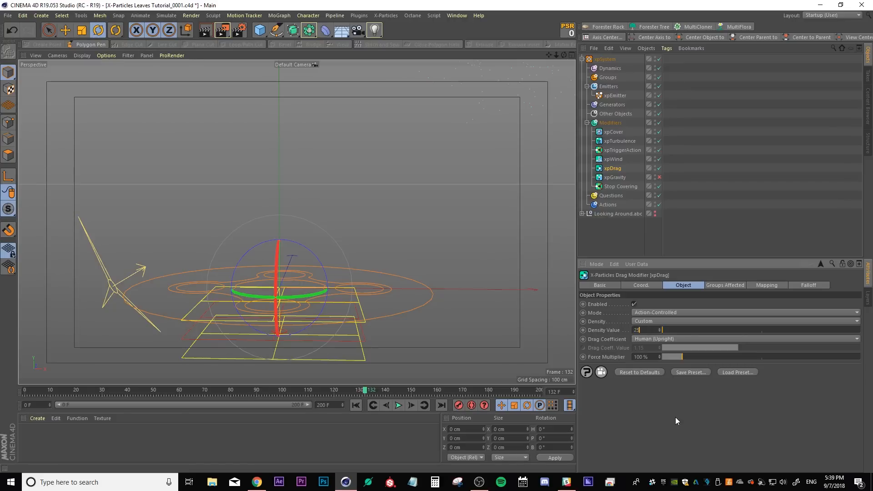
left_click(615, 241)
Replay the animation from the start to review the released particles
left_click(356, 405)
left_click(398, 405)
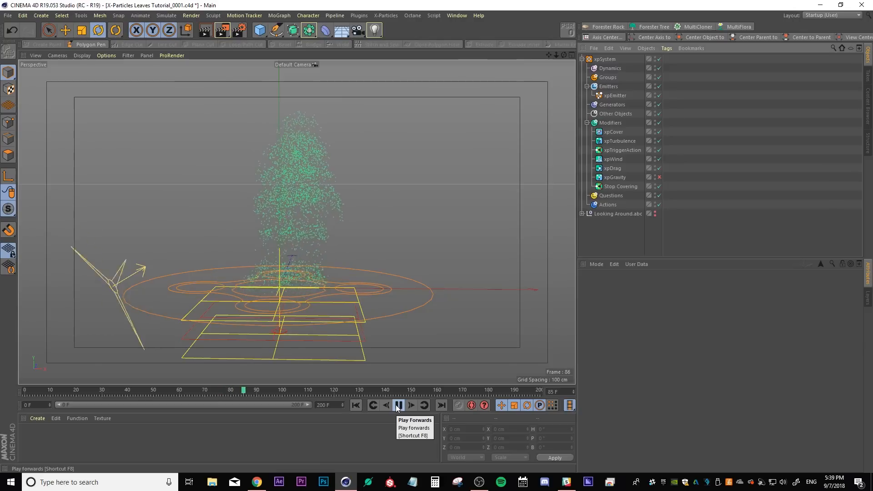
left_click(398, 405)
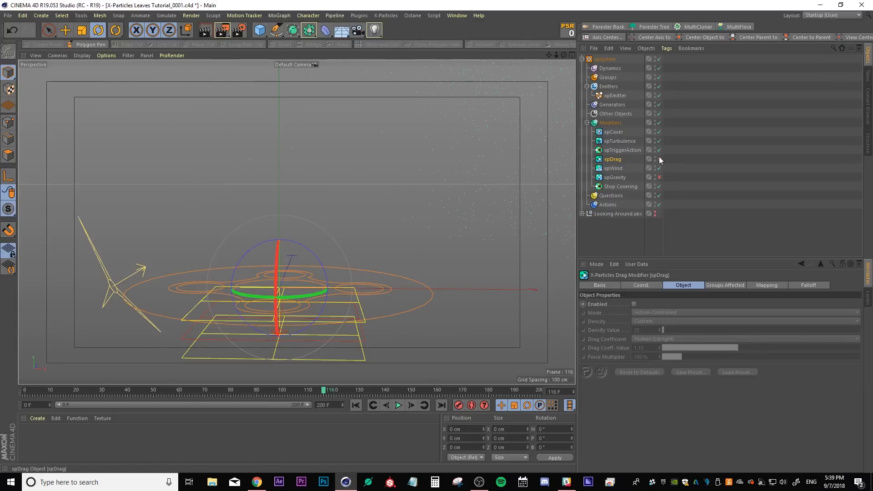
Enable xpDrag and play the animation to check its effect on the particles
left_click(658, 159)
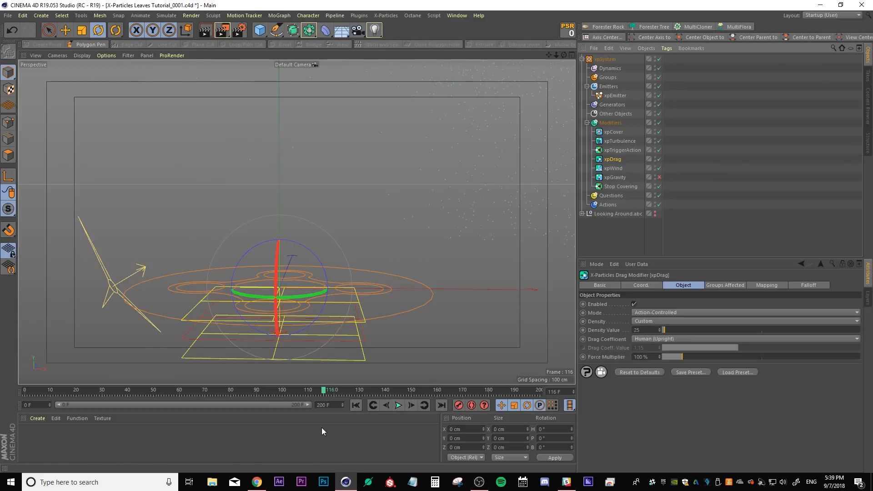
left_click_drag(242, 390, 196, 390)
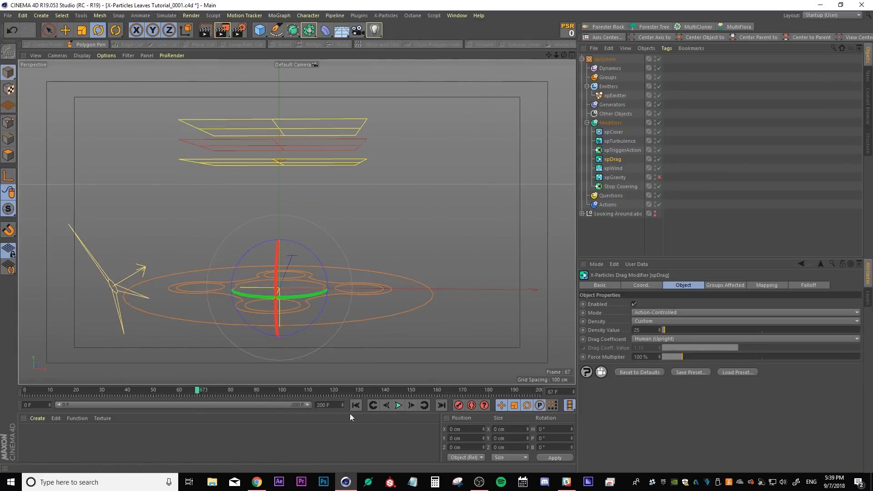
left_click(398, 405)
Enable xpGravity and compare its settings with the gravity modifier in the Colored Nature 1 project
left_click(616, 178)
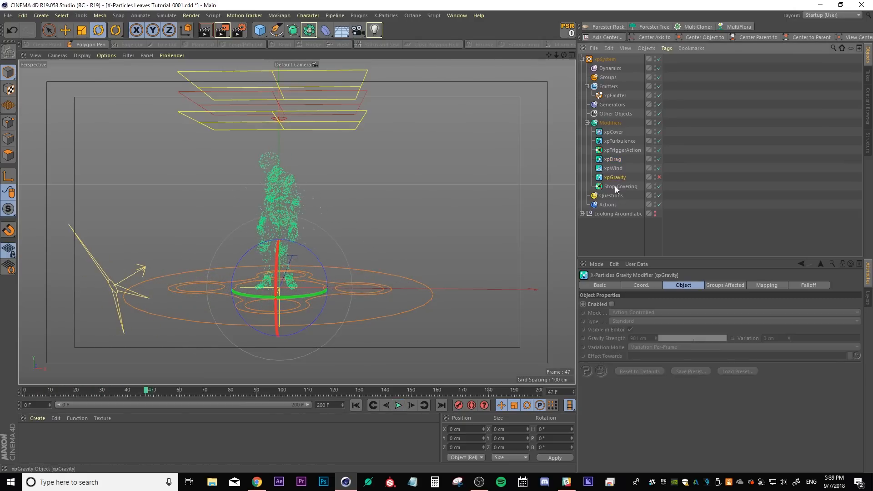
left_click(658, 177)
left_click(457, 15)
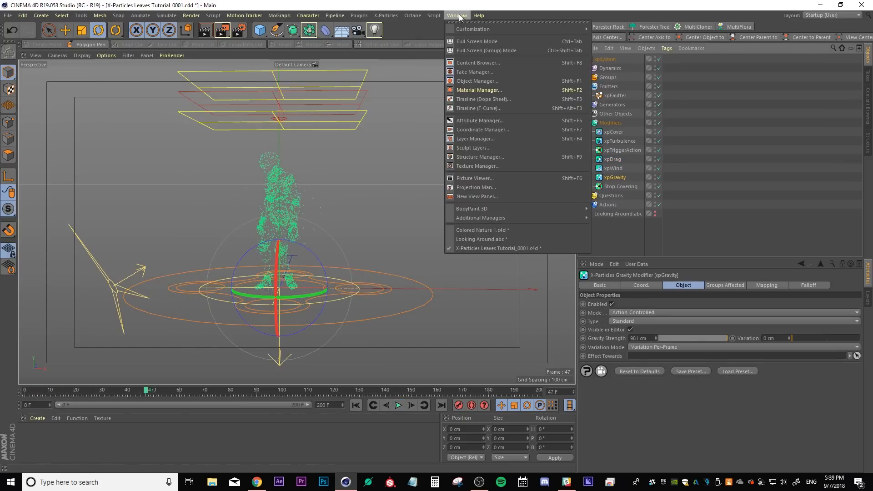
left_click(486, 232)
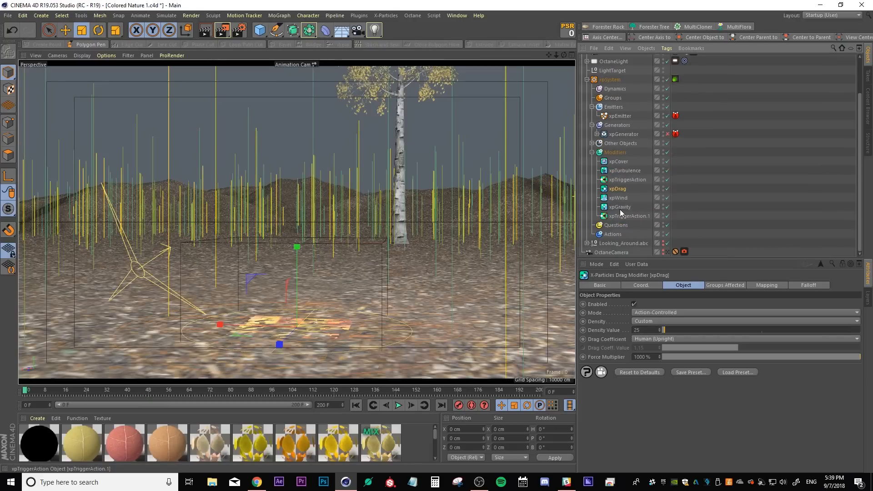
left_click(620, 208)
left_click(638, 338)
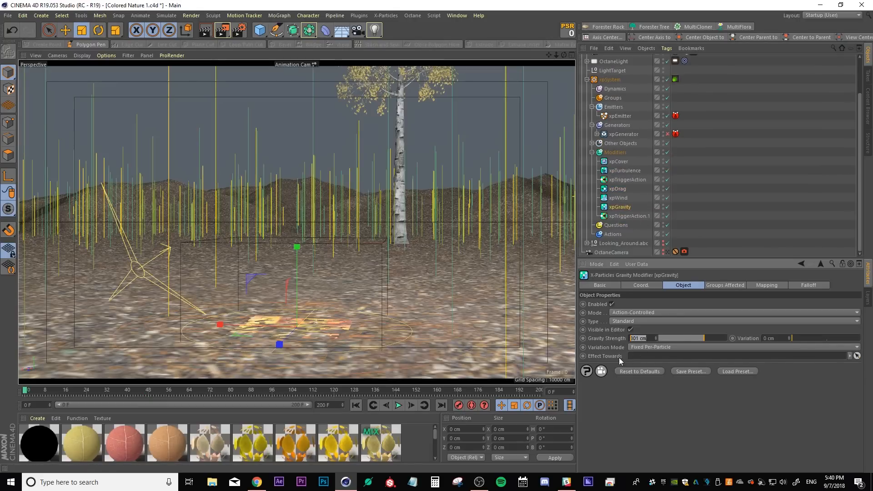
left_click(462, 19)
left_click(489, 242)
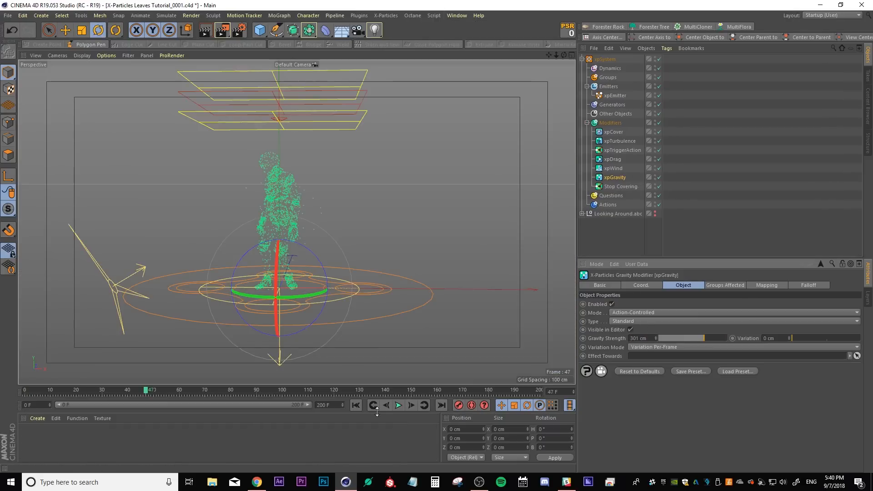
Replay the animation from the start to review the gravity effect
left_click(356, 405)
left_click(398, 405)
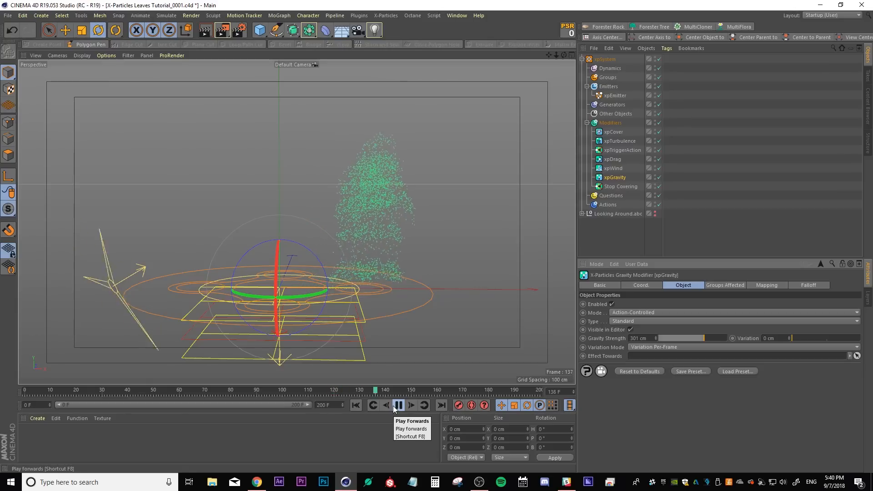
left_click(395, 407)
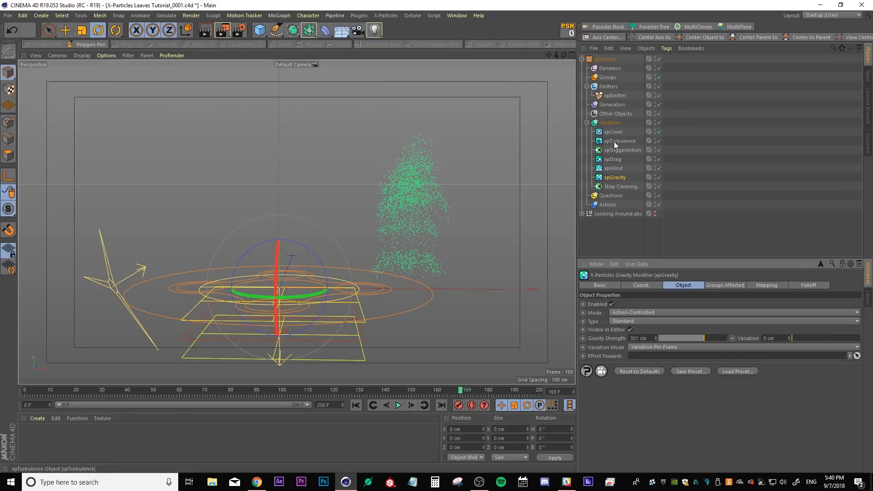
Compare xpTurbulence's settings with the turbulence modifier in the Colored Nature 1 project
left_click(613, 141)
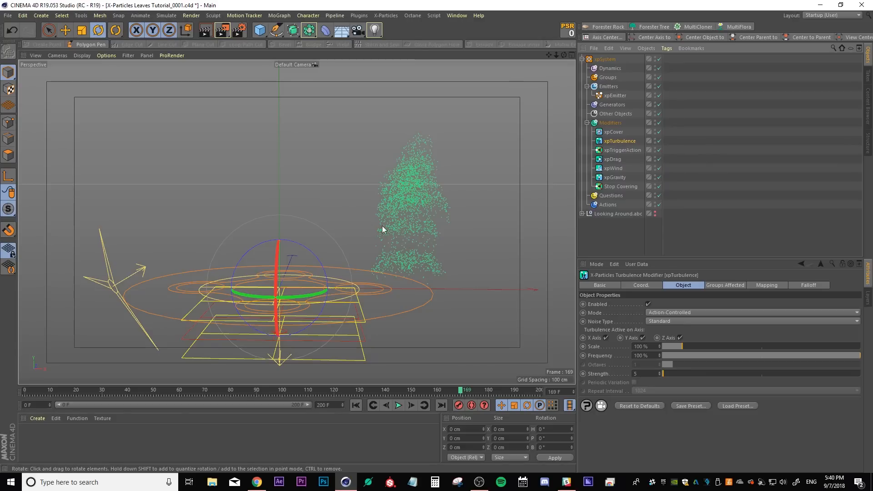
left_click(459, 15)
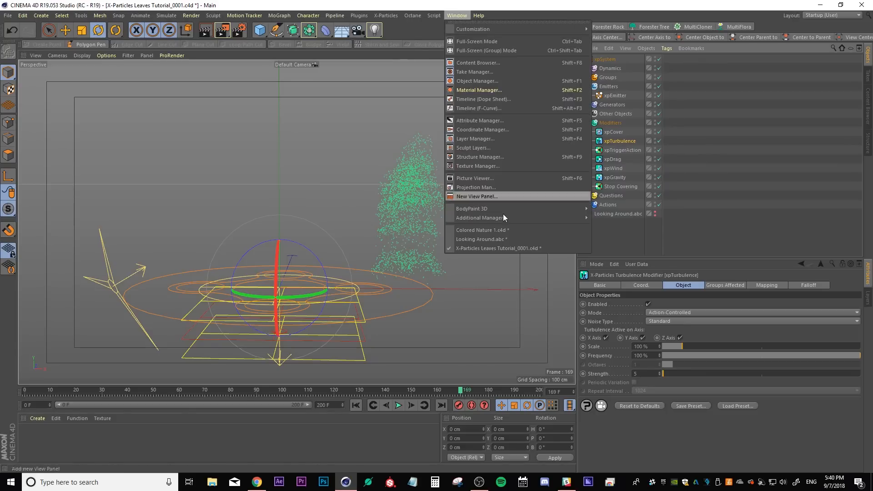
left_click(494, 229)
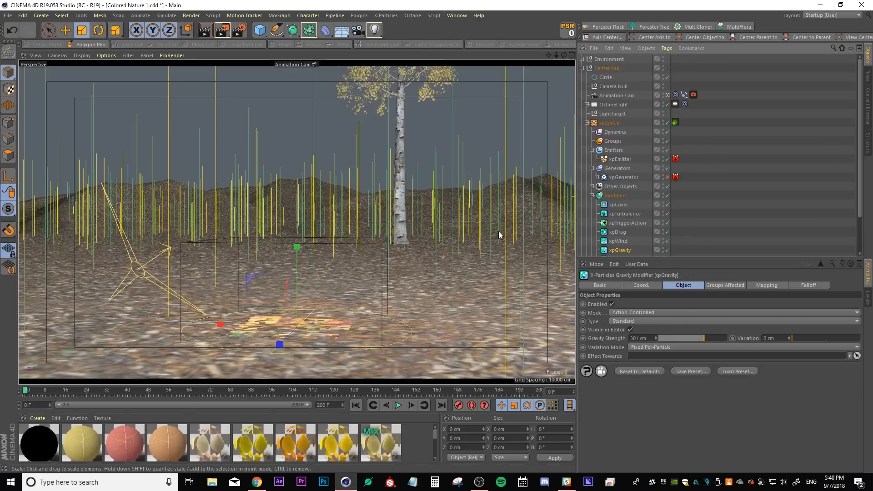
left_click(620, 214)
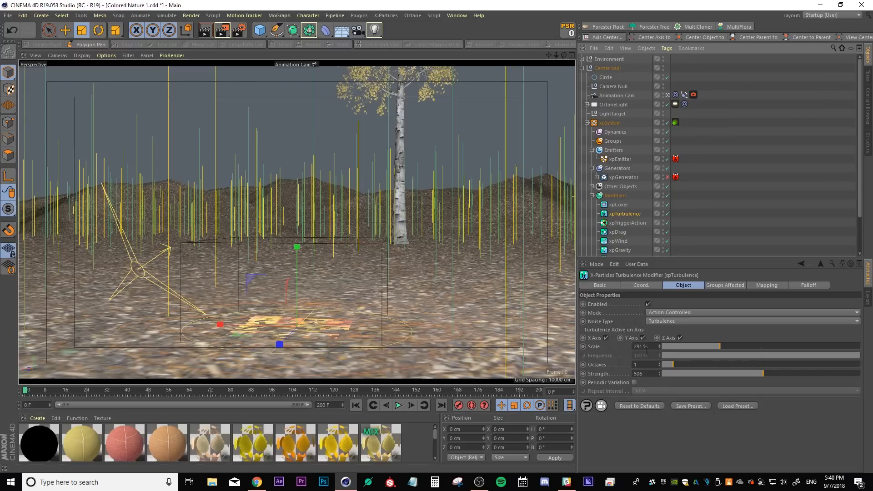
left_click_drag(654, 345, 626, 348)
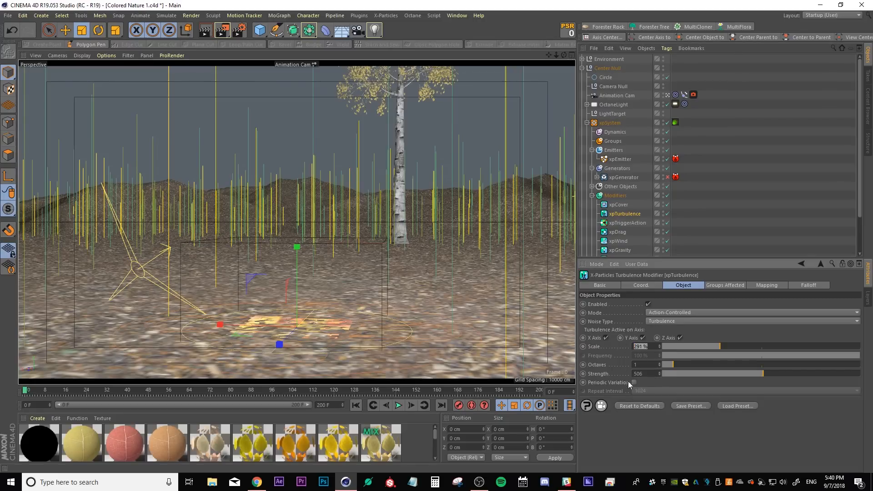
left_click(457, 15)
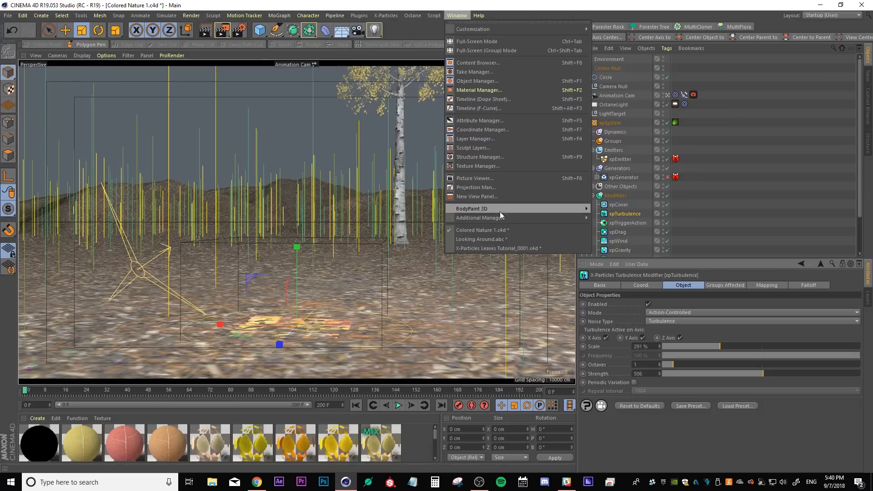
left_click(500, 244)
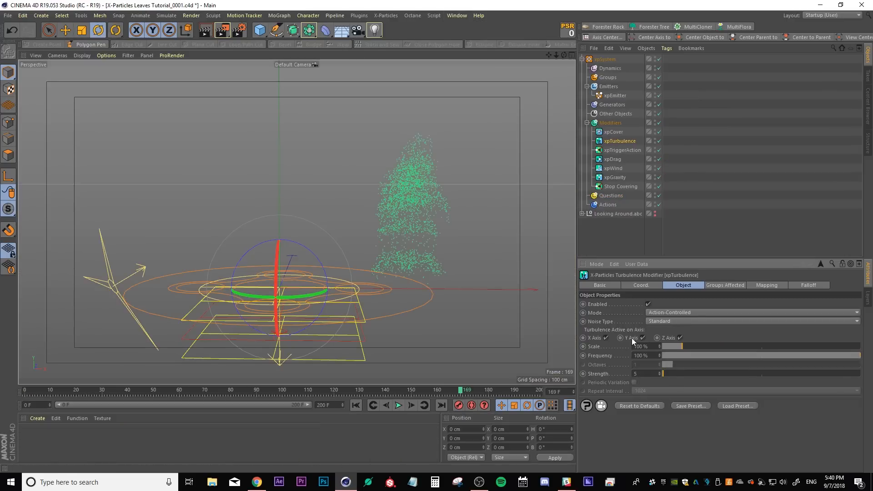
Set xpTurbulence's Noise Type to Turbulence, its Scale to 291 % and its Strength to 506
left_click(665, 321)
left_click(668, 330)
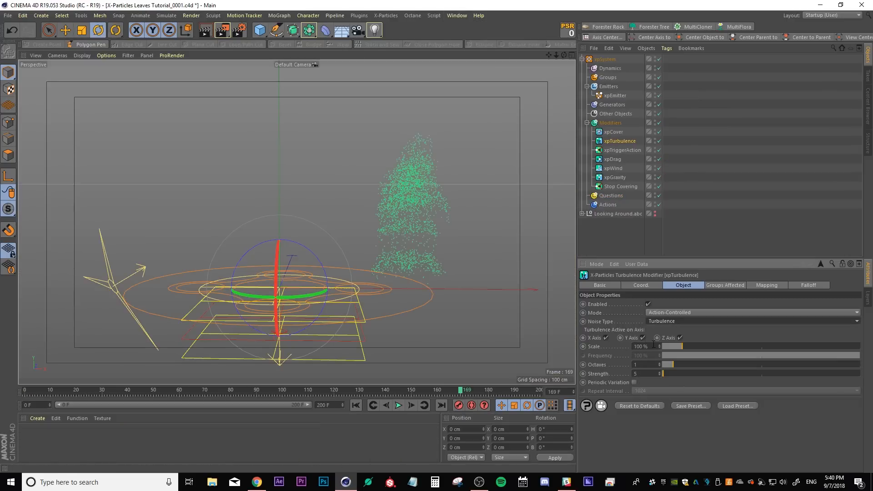
left_click_drag(650, 373, 559, 323)
type("506")
key("Return")
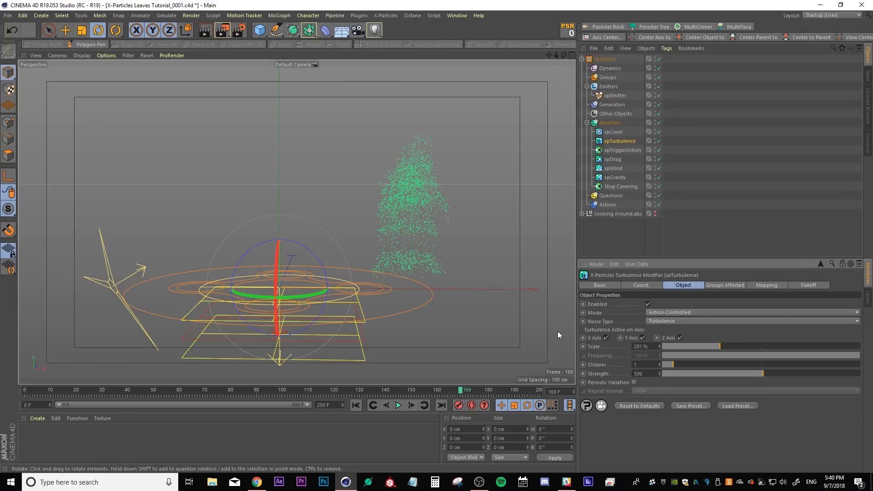
Replay the animation from the start to review the turbulent particles
left_click(588, 223)
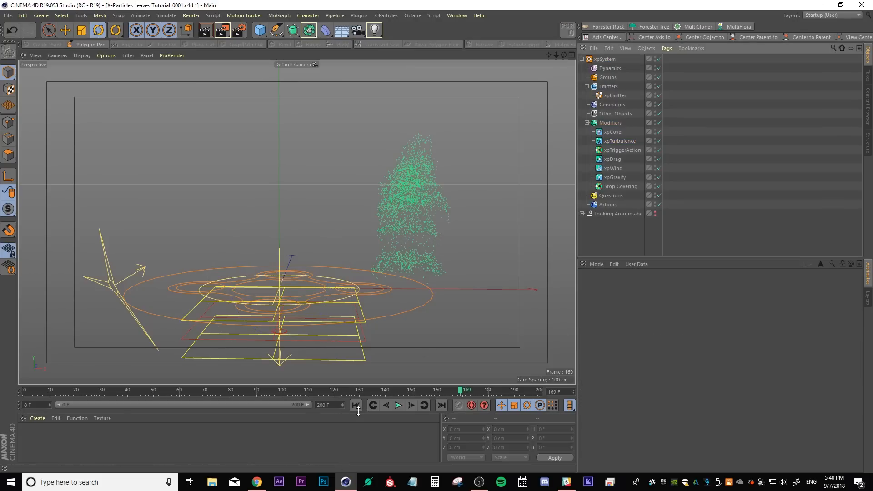
left_click(357, 406)
left_click(398, 405)
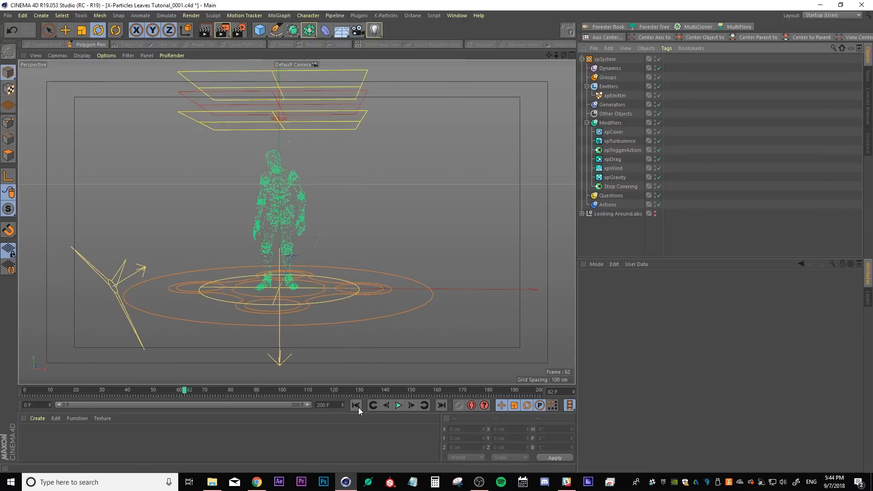
left_click(356, 405)
left_click(397, 405)
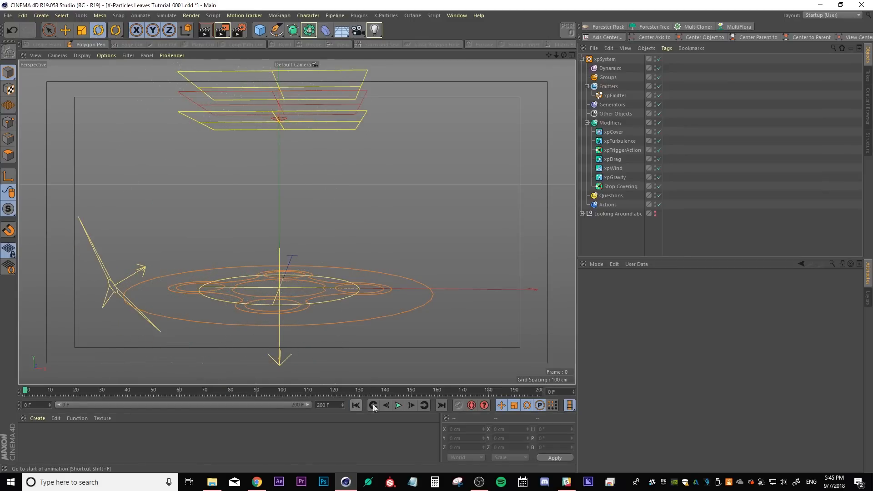
left_click(400, 405)
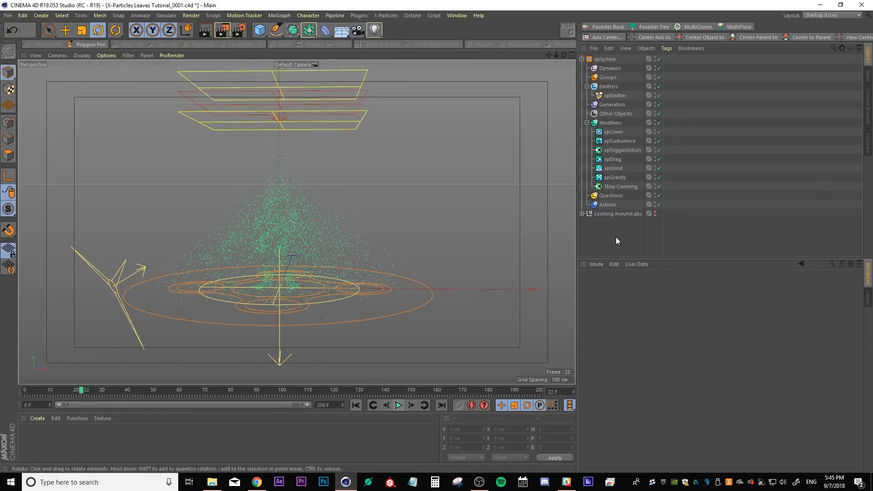
Set xpCover's Acuteness of Turn to 85 % and replay the animation from the start
left_click(613, 132)
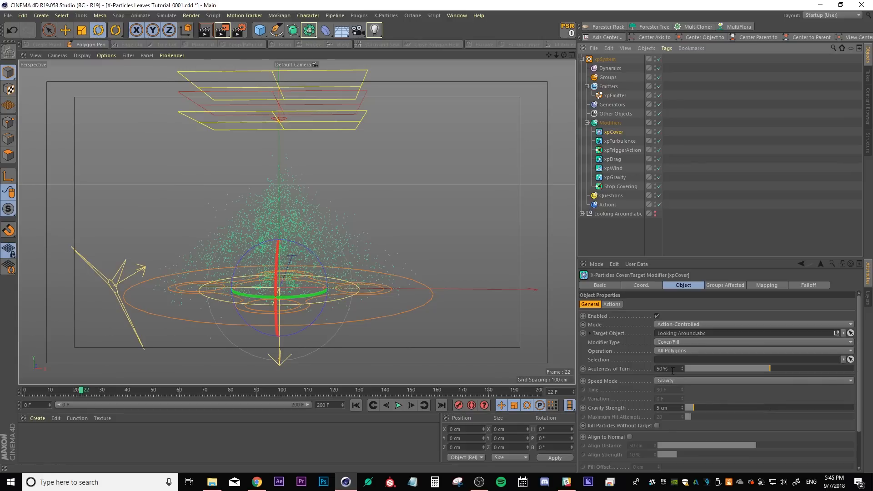
left_click(806, 369)
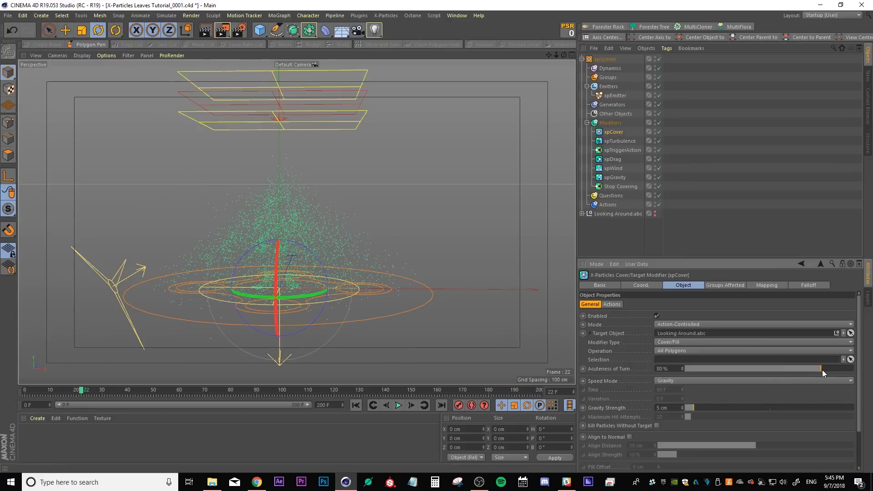
left_click(356, 405)
left_click(398, 405)
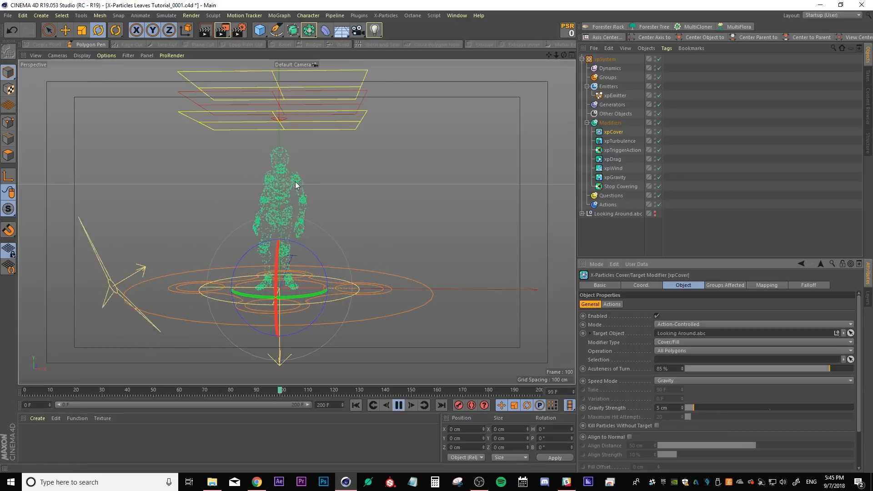
left_click(399, 409)
left_click(400, 410)
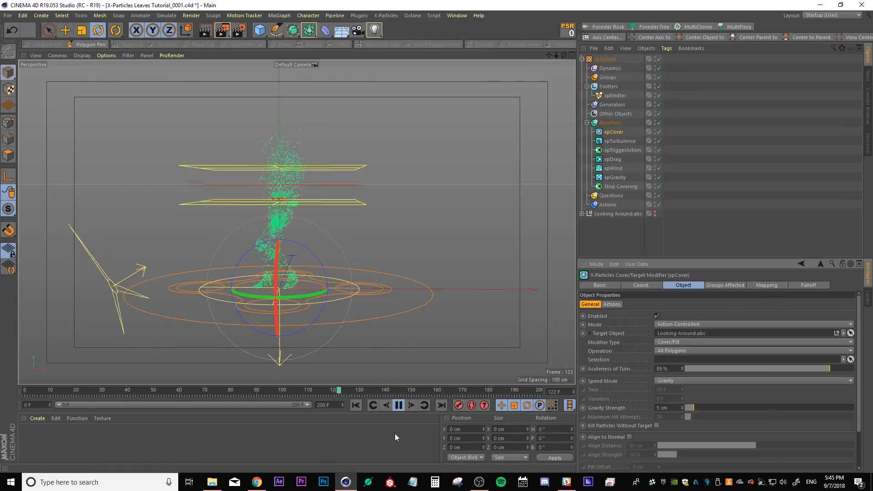
left_click(398, 405)
Open the Timeline dope sheet and dock it beneath the viewport
key("shift+F3")
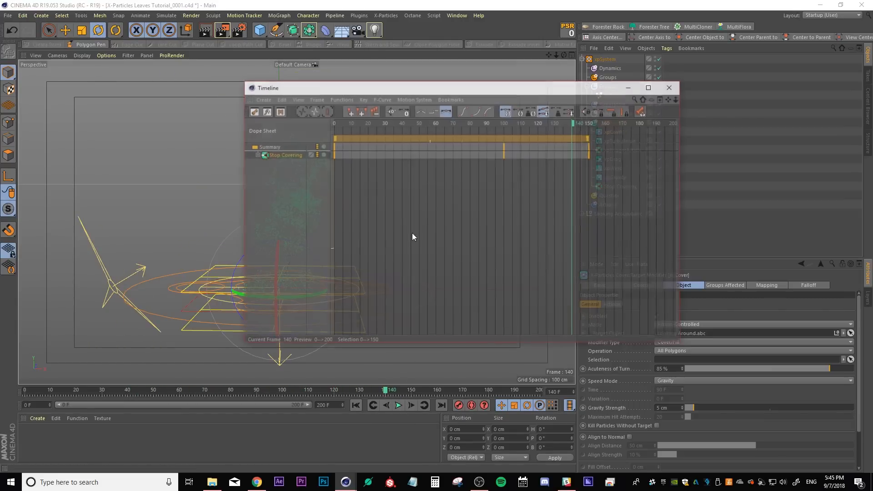
left_click_drag(363, 89, 303, 107)
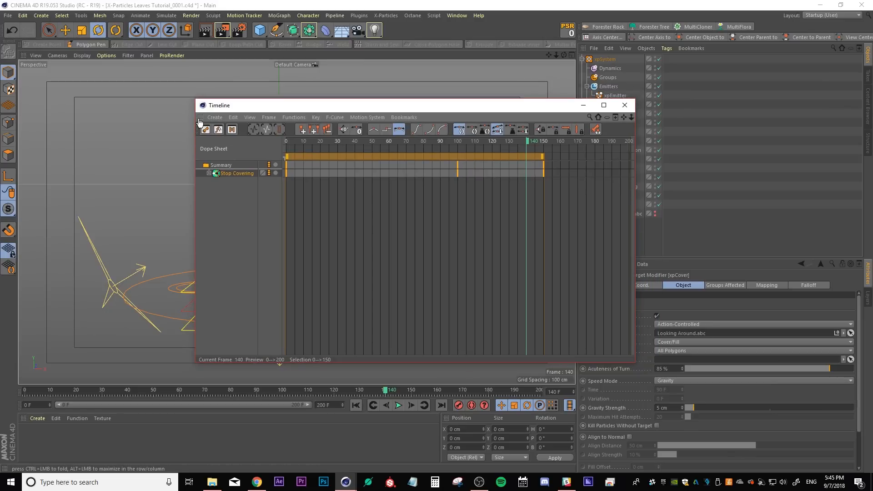
left_click(97, 389)
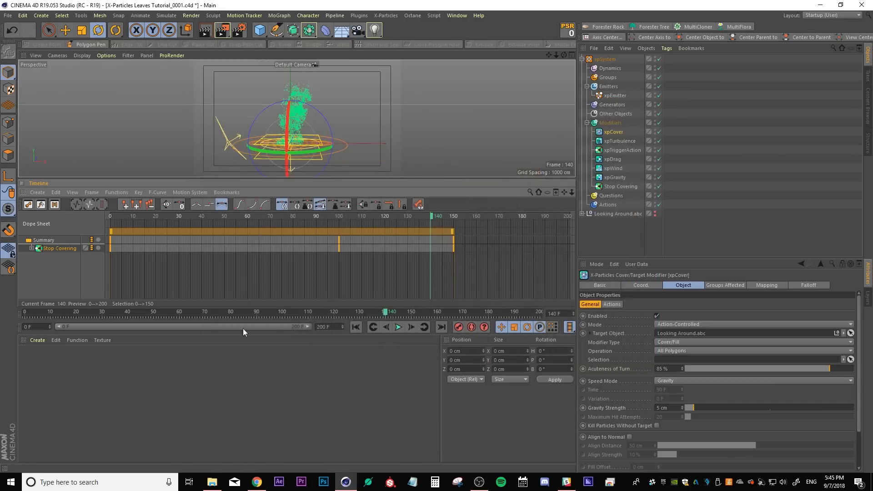
left_click_drag(253, 304, 263, 362)
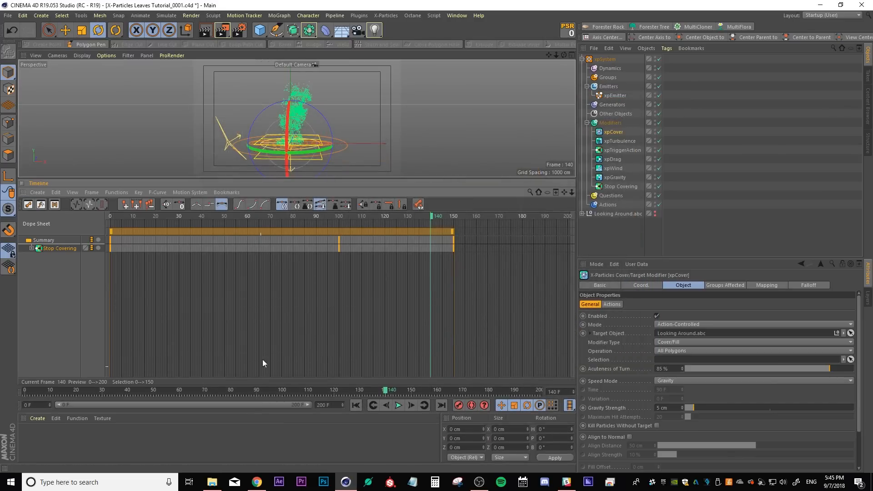
left_click_drag(307, 179, 303, 268)
Scrub the timeline and replay the animation from the start
left_click_drag(391, 296, 289, 297)
left_click_drag(244, 293, 260, 291)
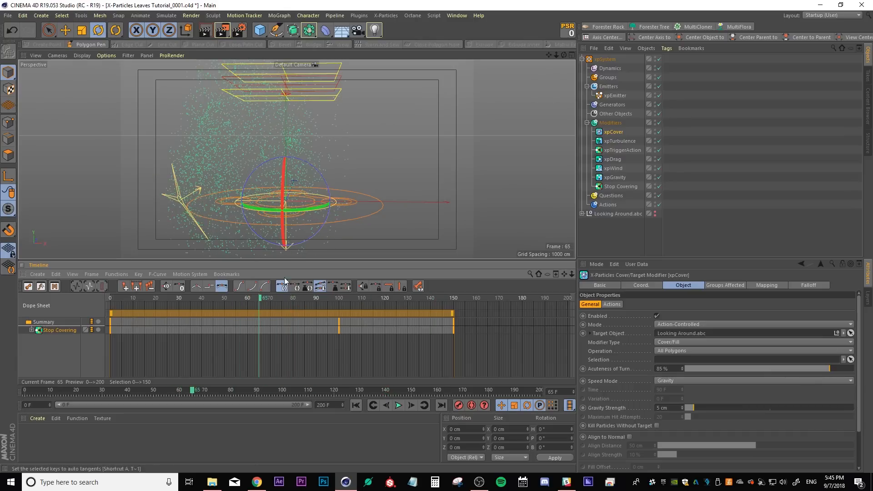
left_click(356, 405)
left_click(398, 405)
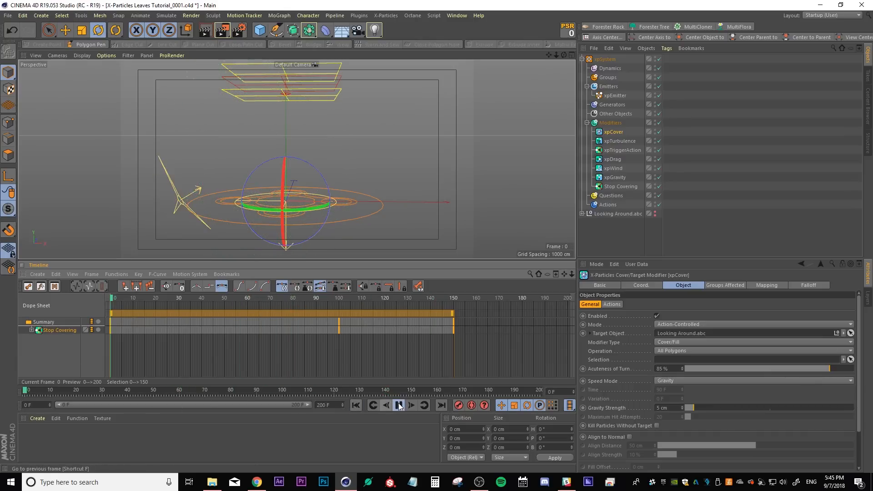
Delete the Stop Covering keyframe at frame 0 and move the current frame to 100
left_click_drag(135, 355, 26, 299)
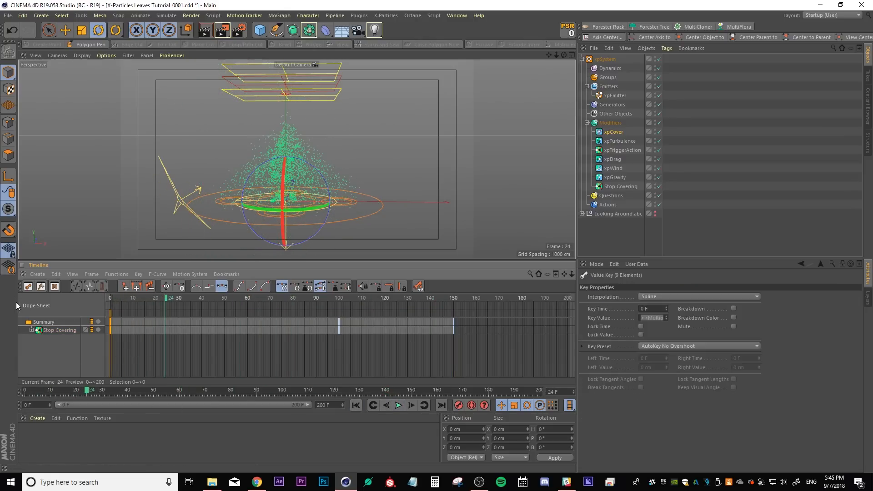
key("Delete")
left_click(339, 299)
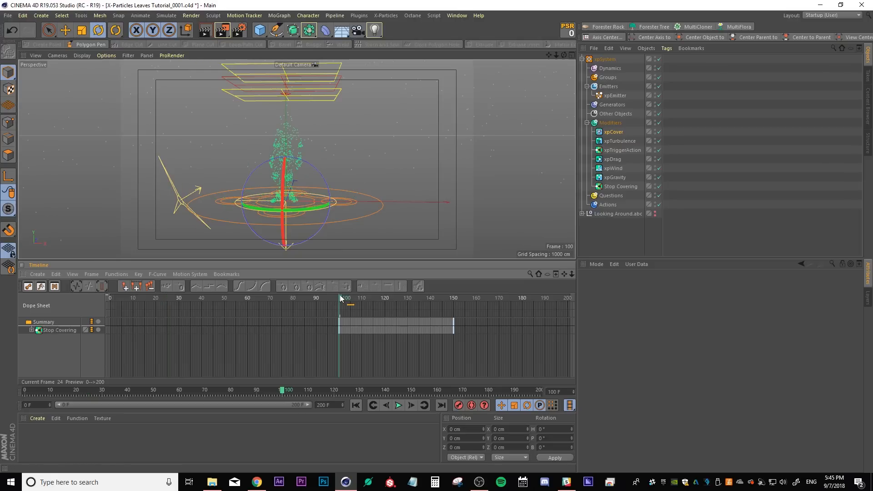
left_click(65, 31)
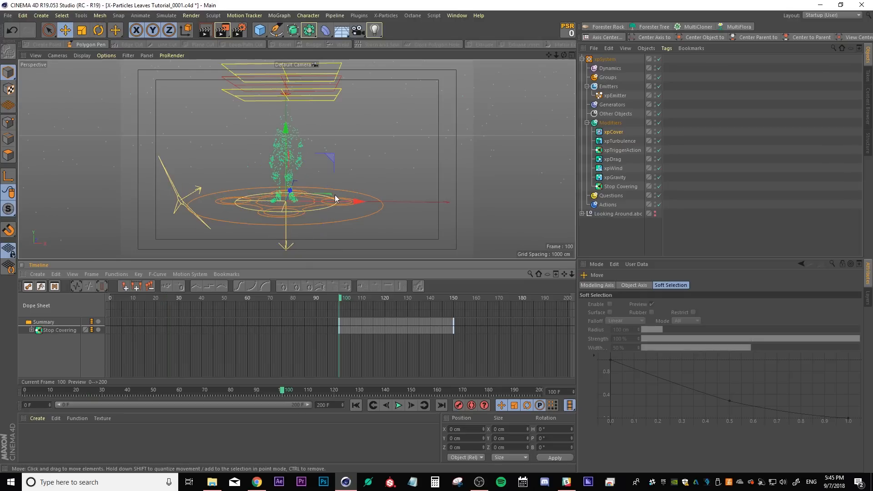
Reposition and rotate the Stop Covering trigger above the character and record its keyframe at frame 100
left_click(615, 185)
left_click_drag(356, 91, 352, 142)
left_click(100, 30)
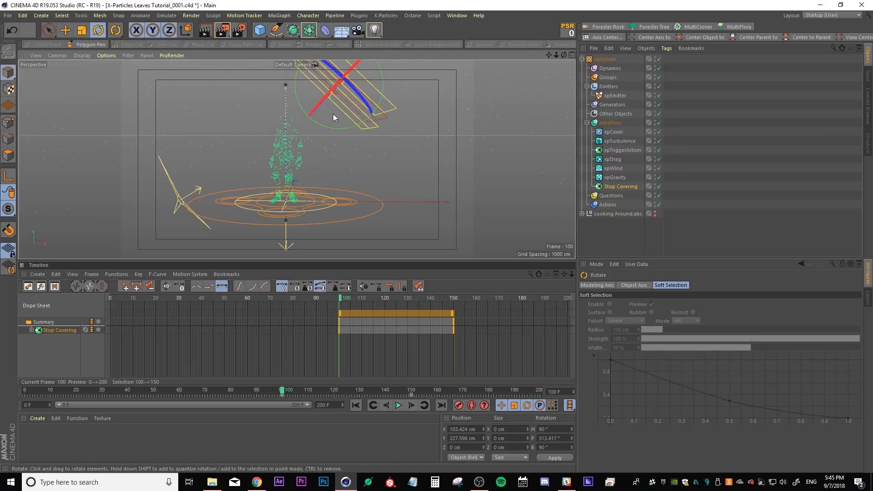
left_click(403, 361)
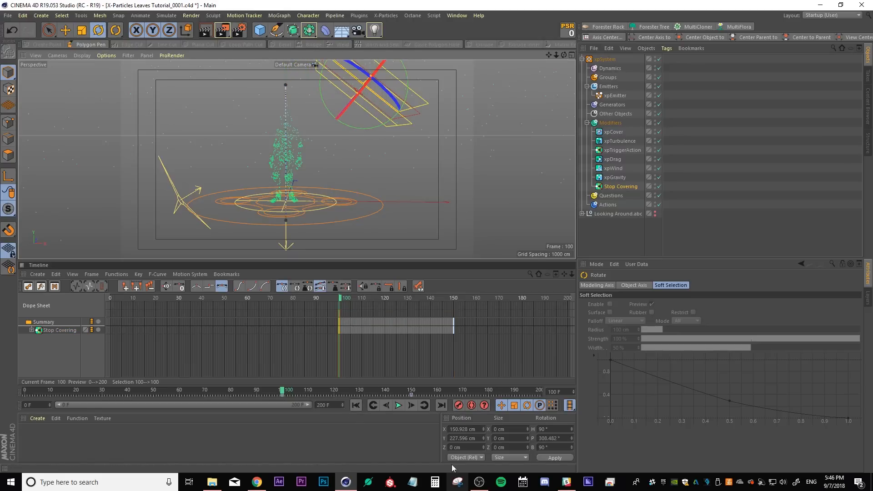
left_click(459, 403)
At frame 120, move the Stop Covering trigger down through the character
left_click_drag(345, 298, 393, 302)
left_click(65, 30)
left_click_drag(387, 156, 351, 155)
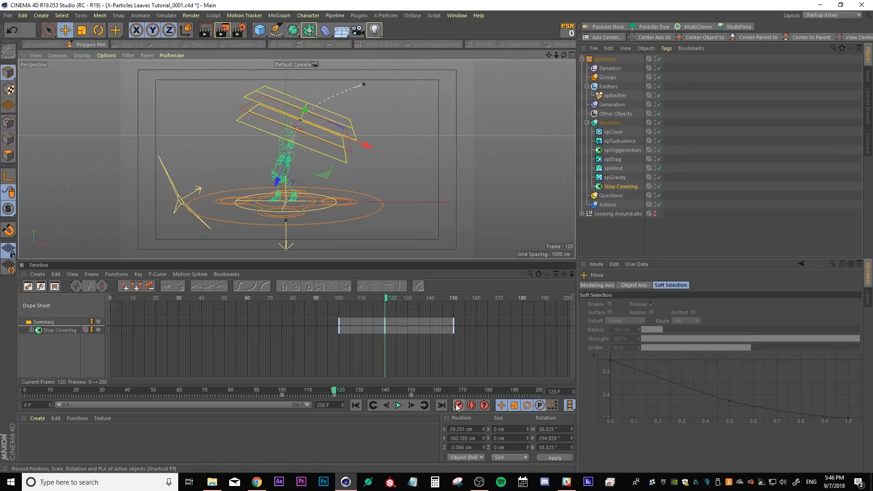
Scrub the timeline back and play the animation from the start
left_click_drag(386, 303, 325, 317)
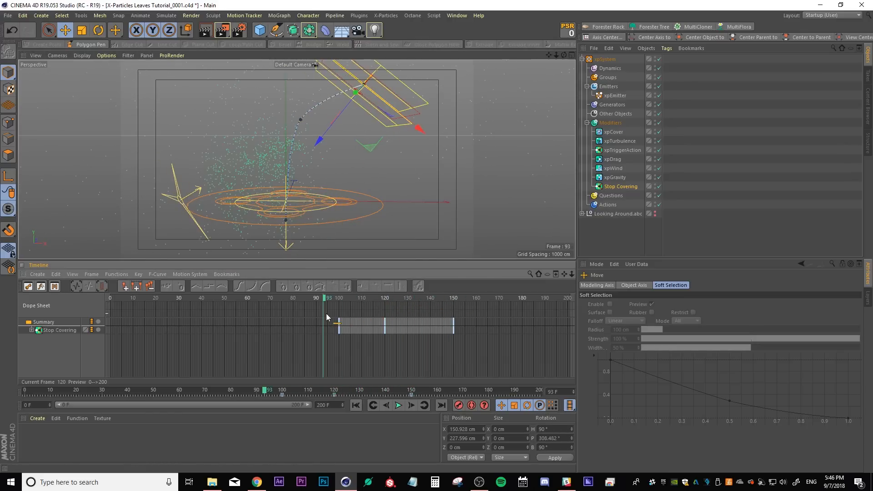
left_click(334, 395)
left_click(397, 405)
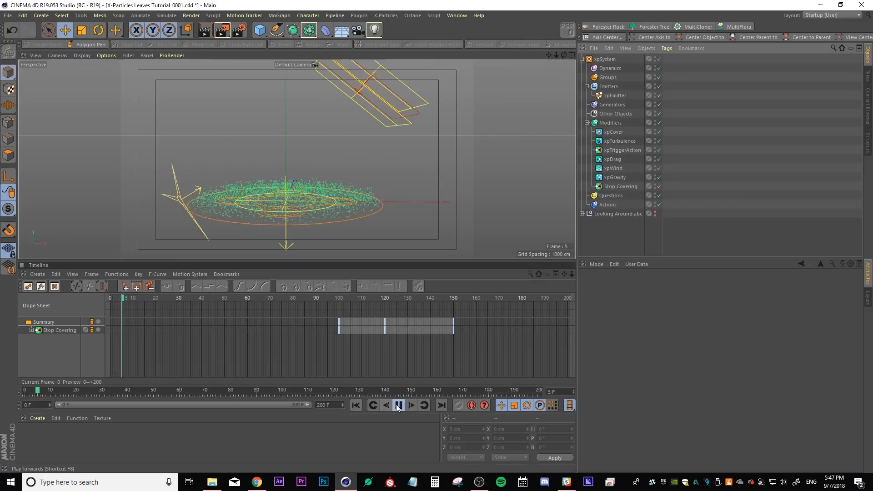
left_click(613, 231)
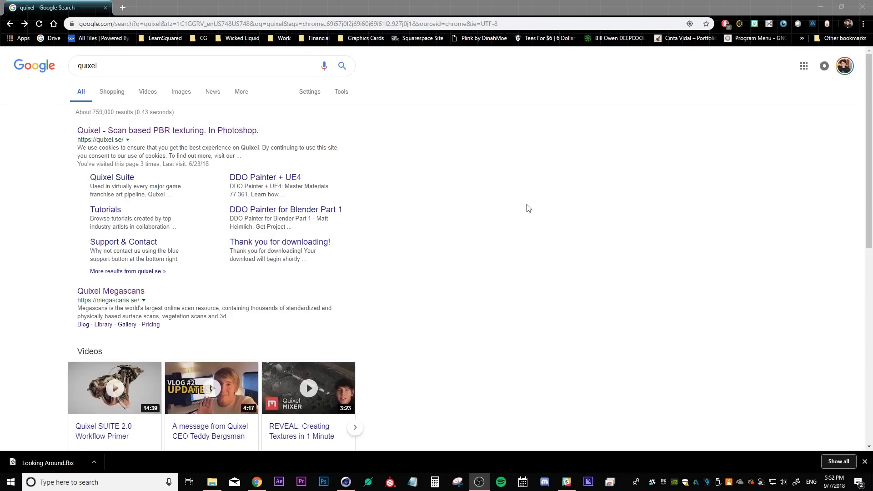
Open the Quixel Megascans library and browse its free assets
left_click(131, 131)
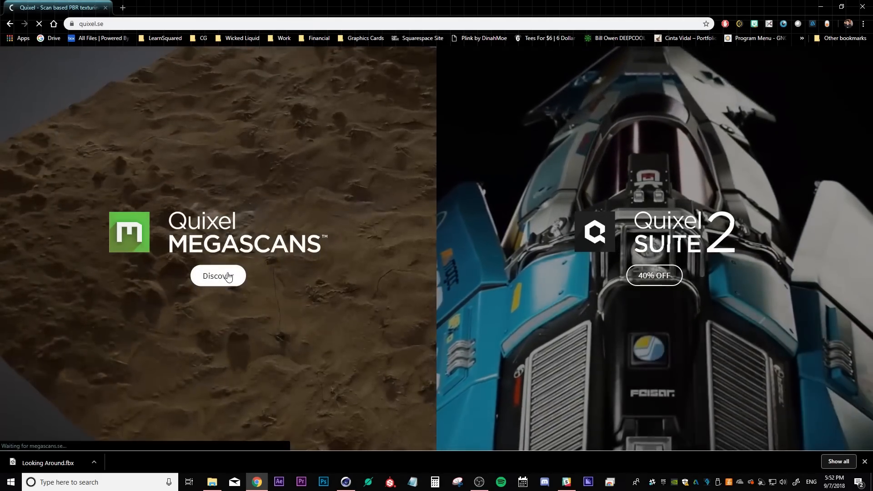
left_click(228, 273)
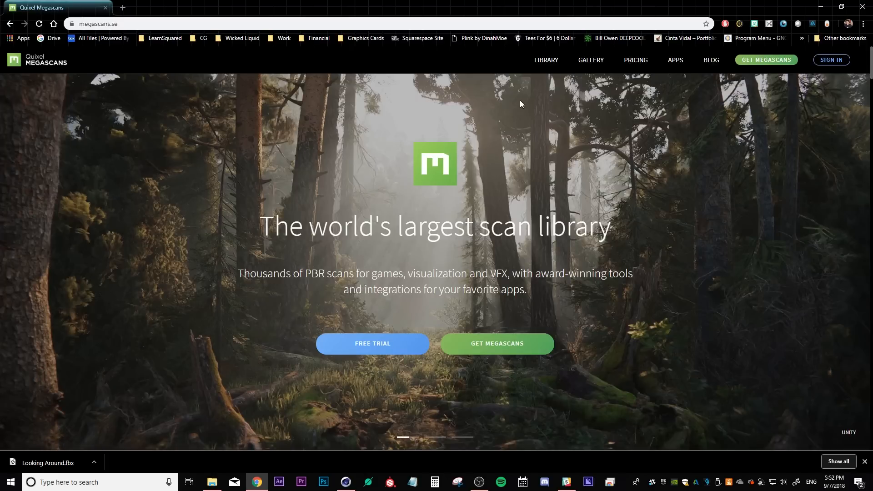
left_click(544, 63)
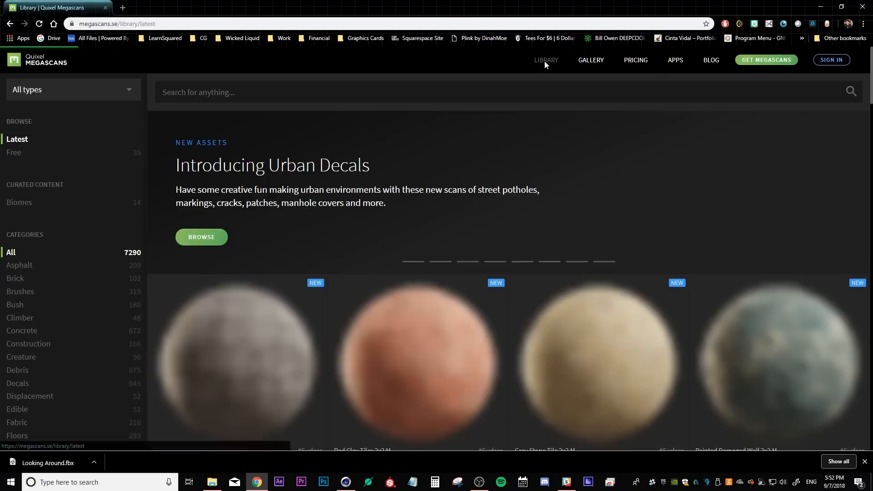
left_click(13, 153)
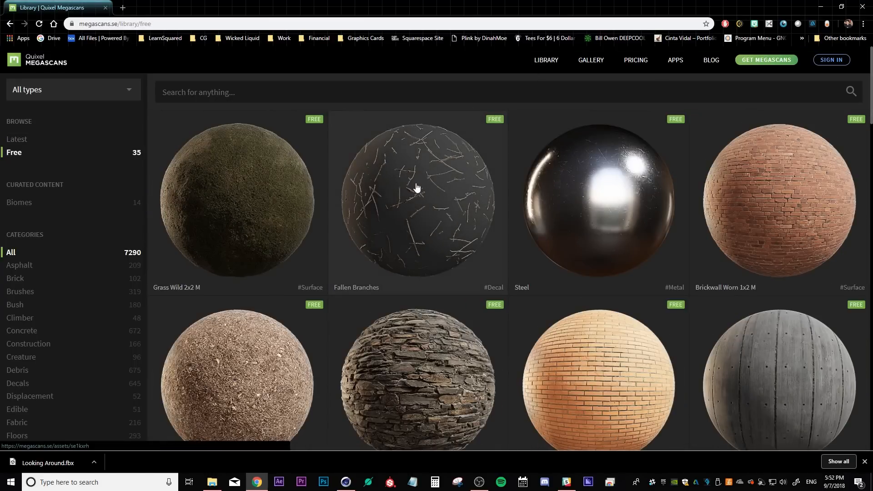
scroll(414, 187, "down", 4)
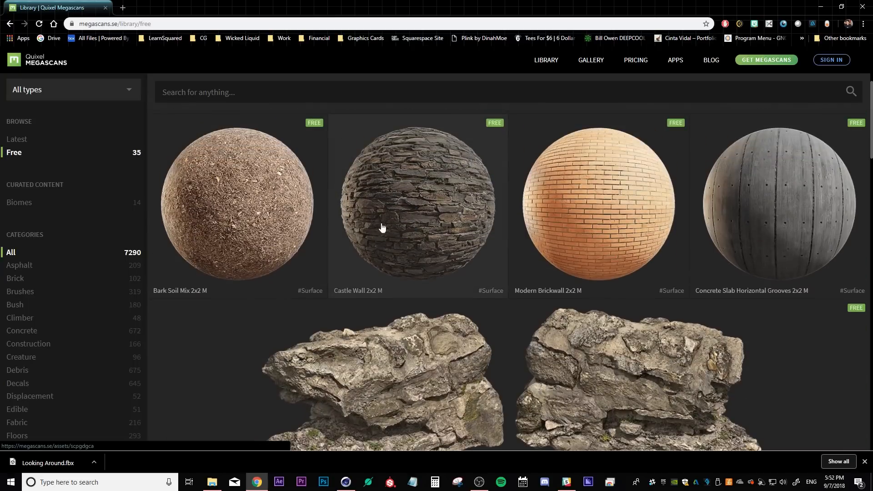
scroll(413, 220, "down", 3)
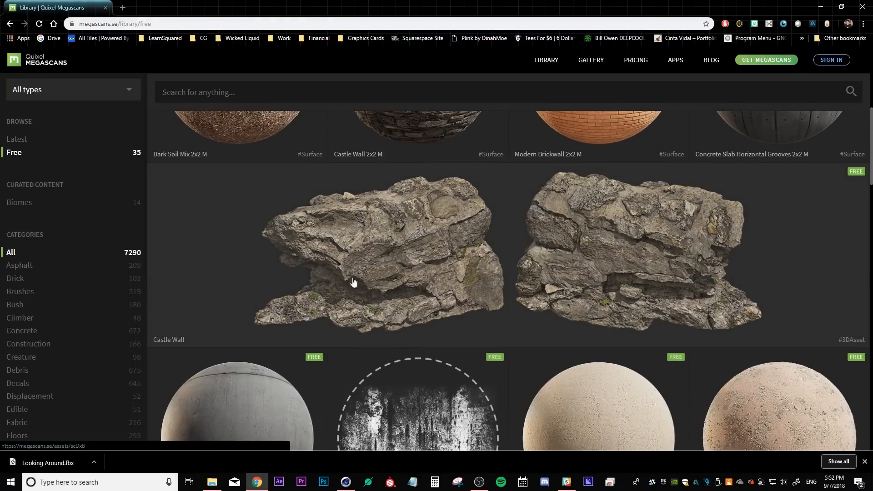
scroll(654, 268, "down", 12)
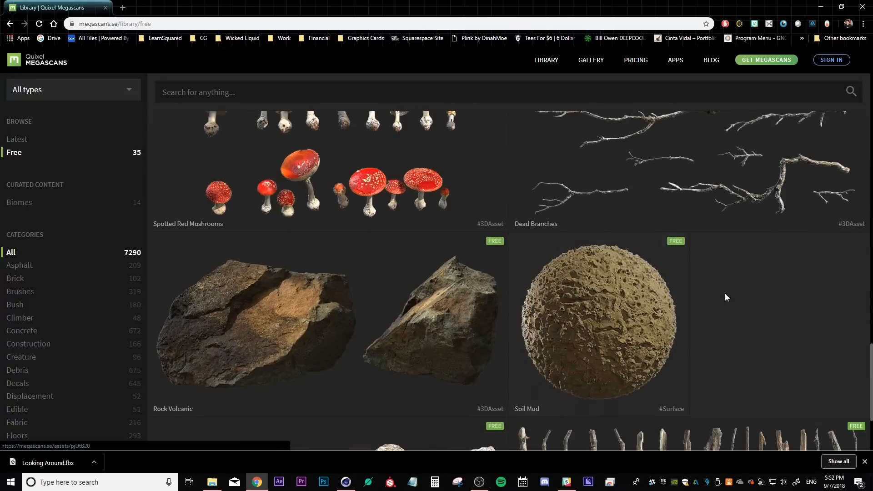
scroll(727, 296, "down", 4)
left_click_drag(869, 407, 869, 284)
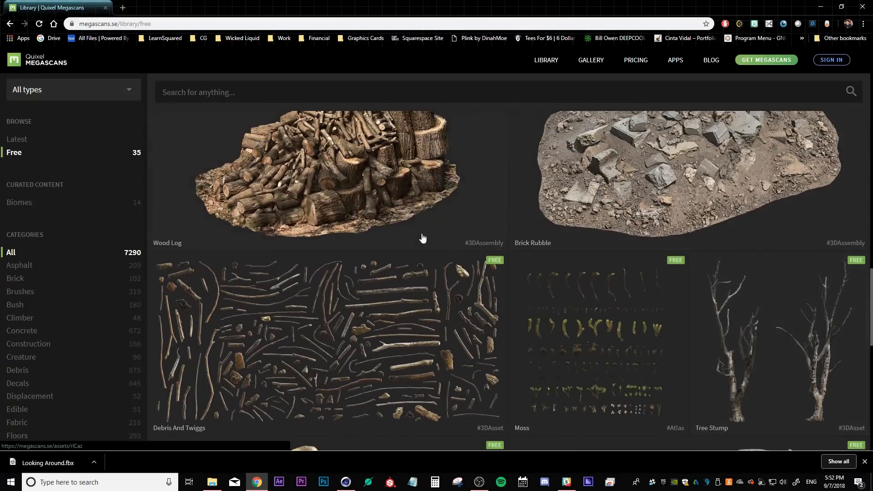
scroll(421, 238, "up", 15)
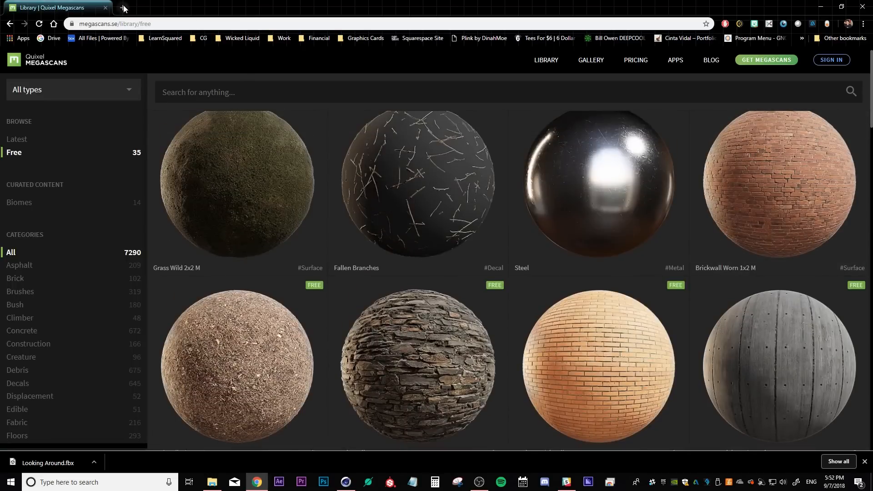
Open textures.com in a new tab and search for leaves
left_click(123, 9)
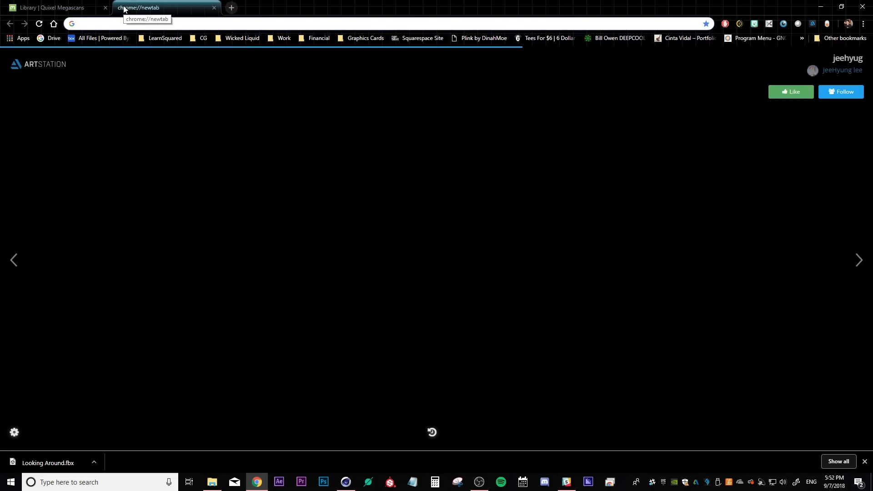
type("cgtextures.com/index.php")
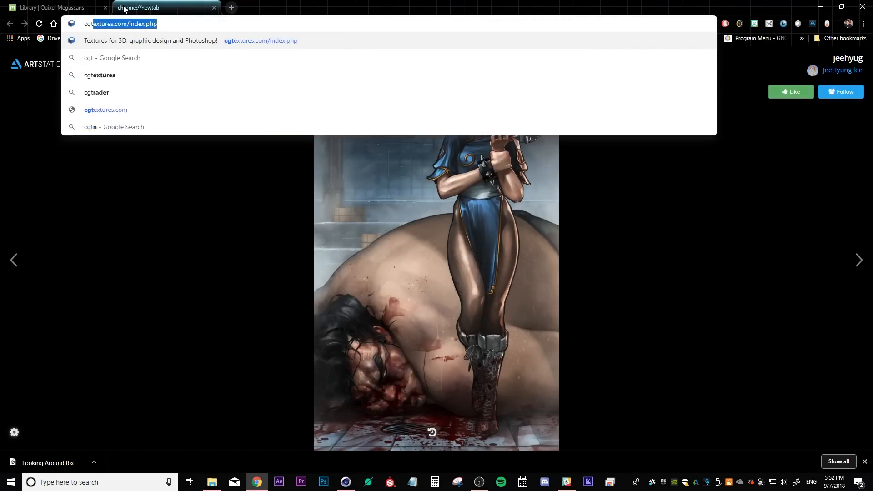
key("Return")
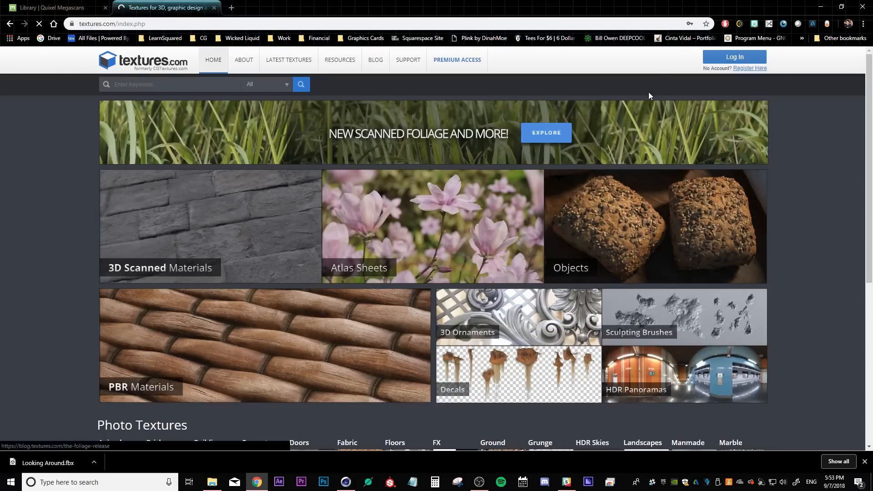
left_click(205, 81)
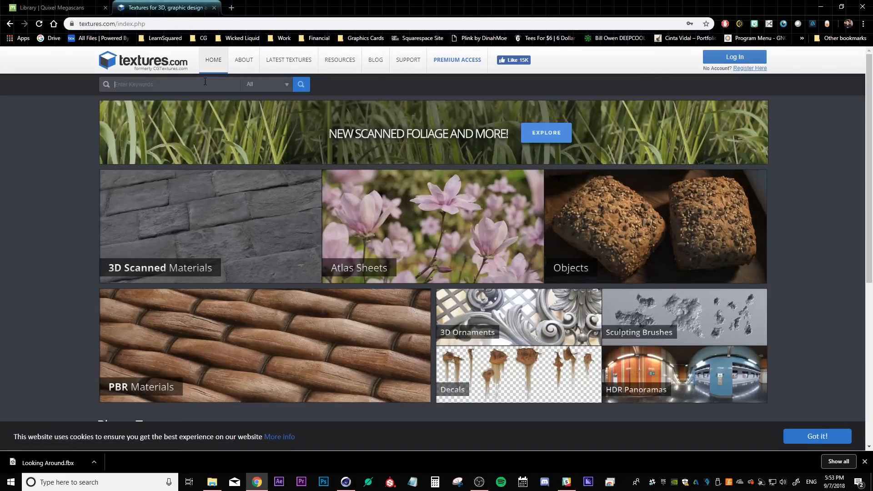
type("leaves")
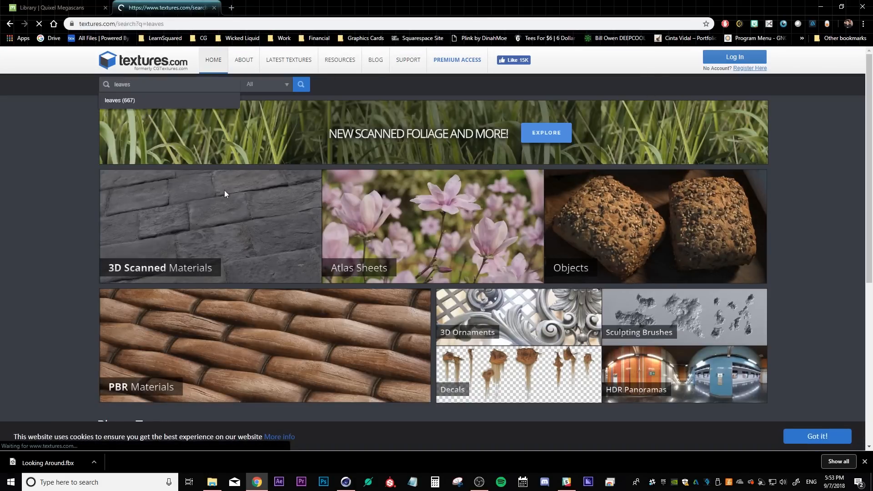
key("Return")
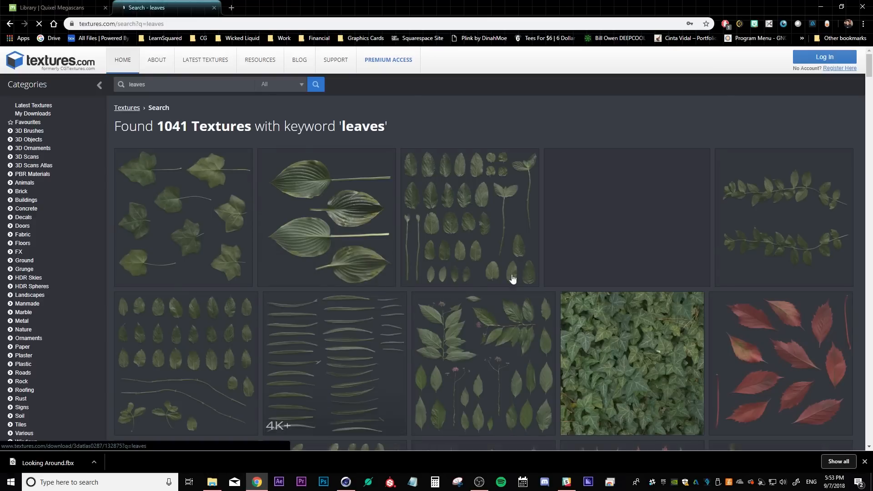
Return to the Megascans free library and scroll through its assets
key("ctrl+Tab")
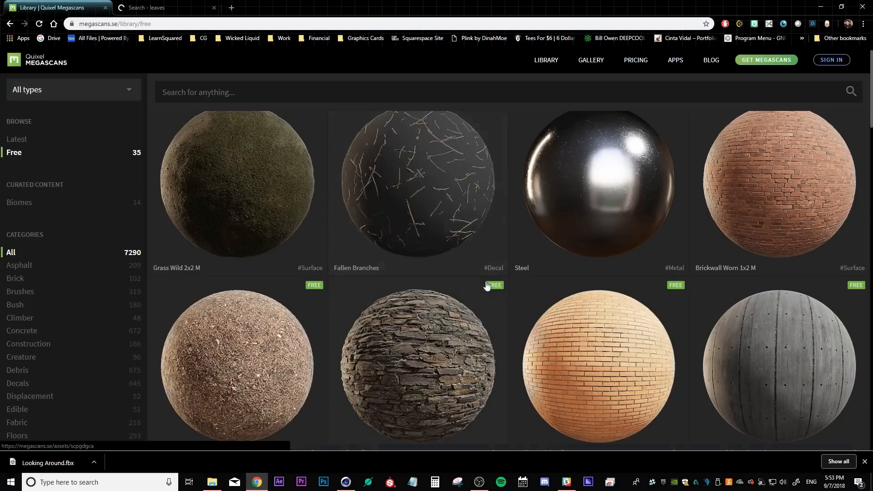
scroll(315, 285, "down", 3)
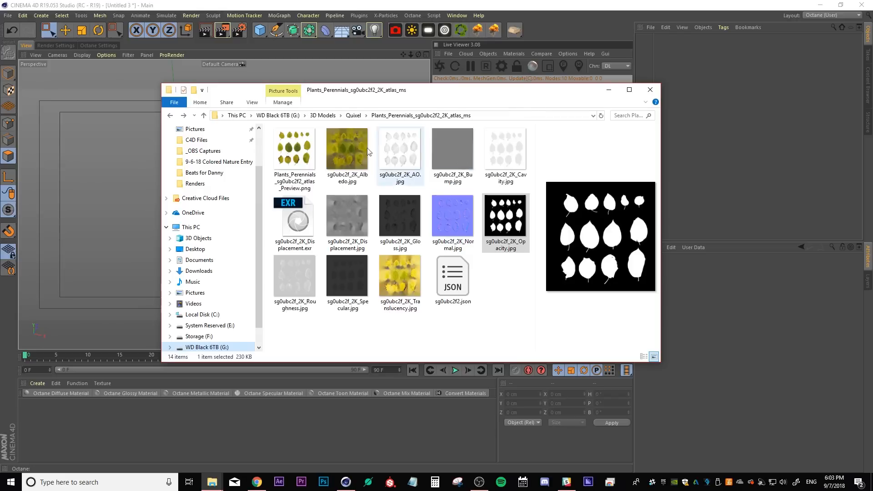
left_click(307, 145)
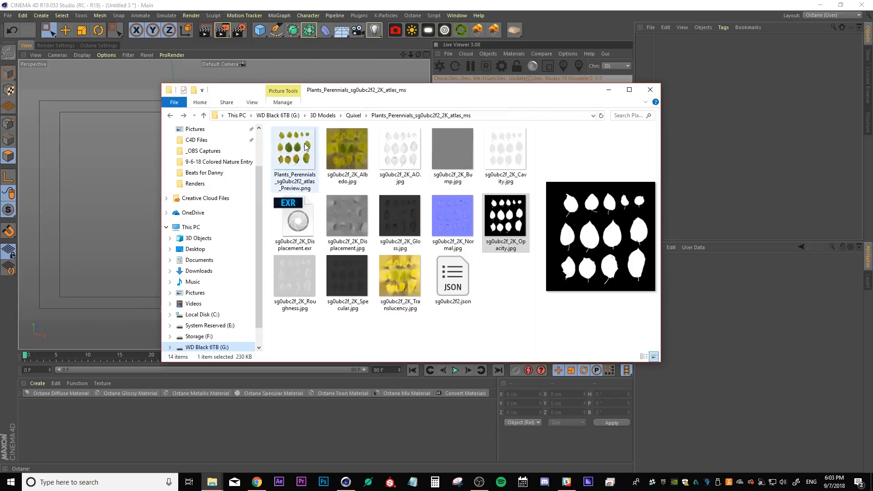
Create an Octane Diffuse material and connect the leaf atlas Albedo image to its Diffuse input in the Node Editor
left_click(333, 142)
left_click_drag(335, 95, 872, 114)
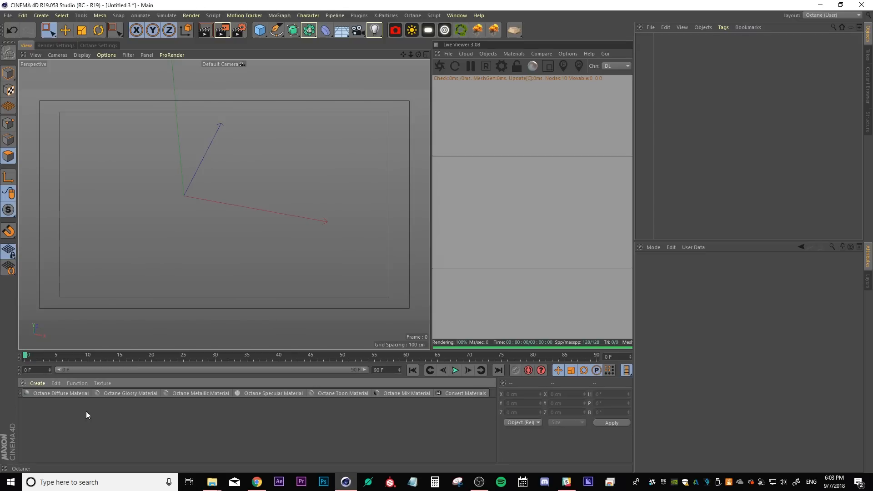
left_click(61, 393)
double_click(38, 419)
left_click(163, 178)
left_click_drag(115, 97, 453, 119)
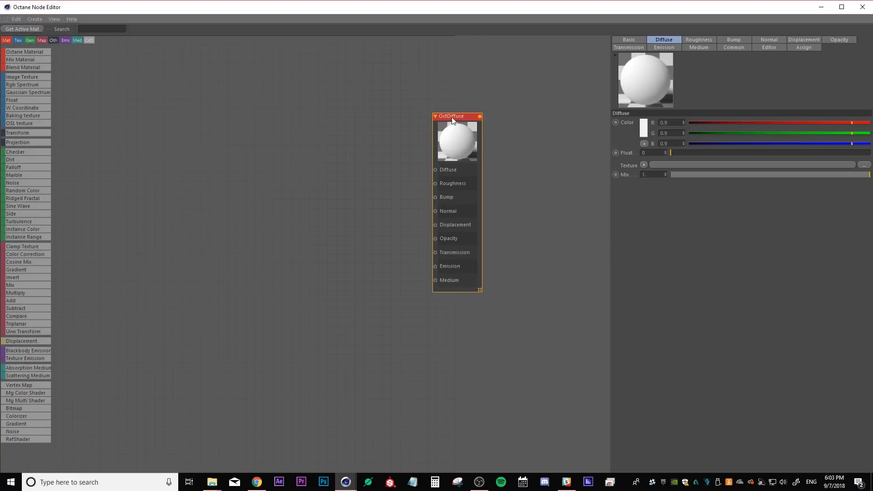
left_click_drag(872, 182, 300, 127)
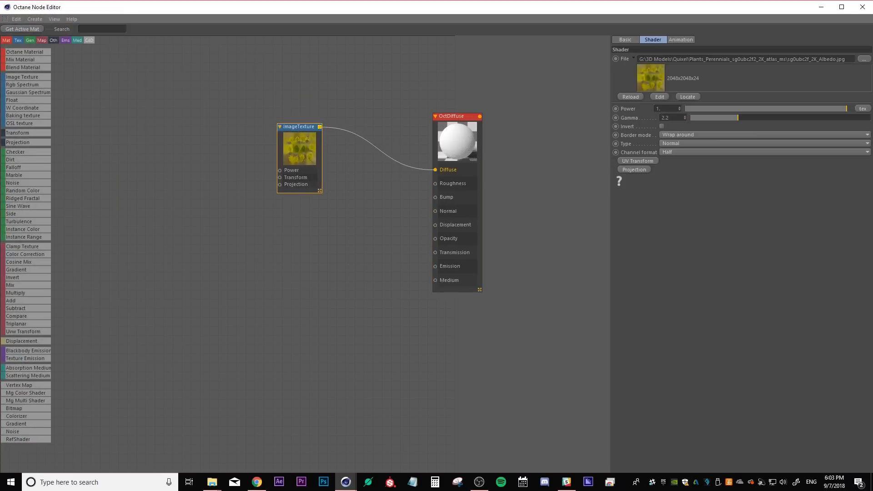
left_click_drag(300, 233, 298, 228)
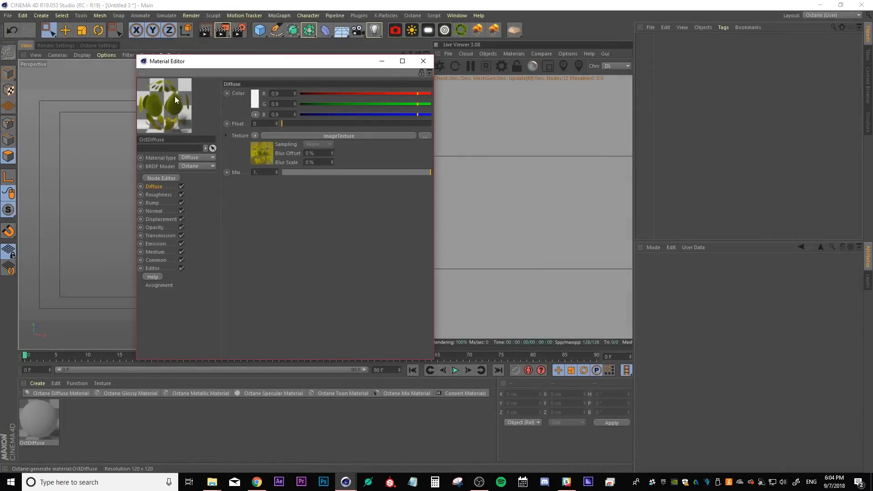
Close the material editor and rename the material to Leaves
left_click(422, 61)
left_click(40, 443)
double_click(40, 443)
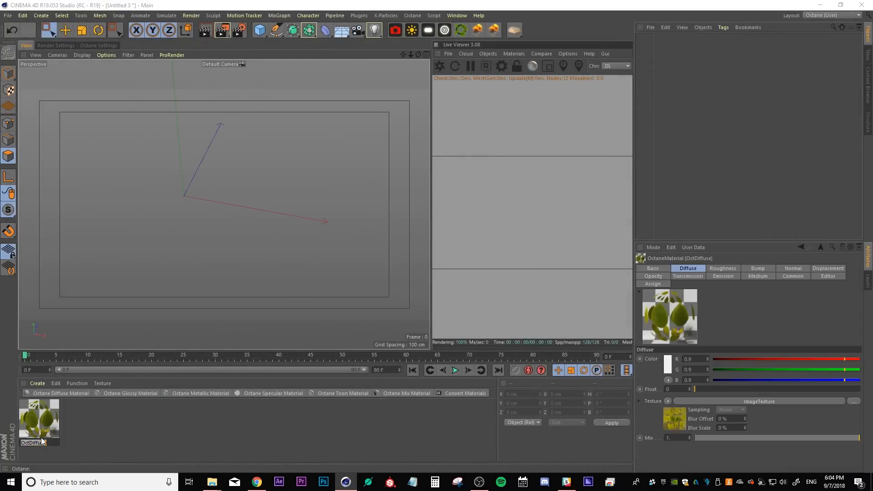
type("Leaves")
key("Return")
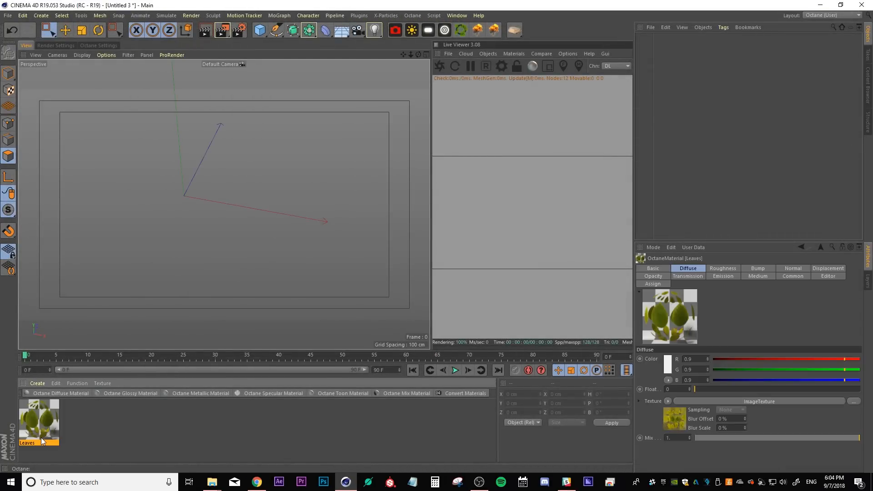
Add a plane and set its width and height segments to 30
left_click(75, 429)
left_click_drag(259, 30, 350, 60)
left_click(705, 308)
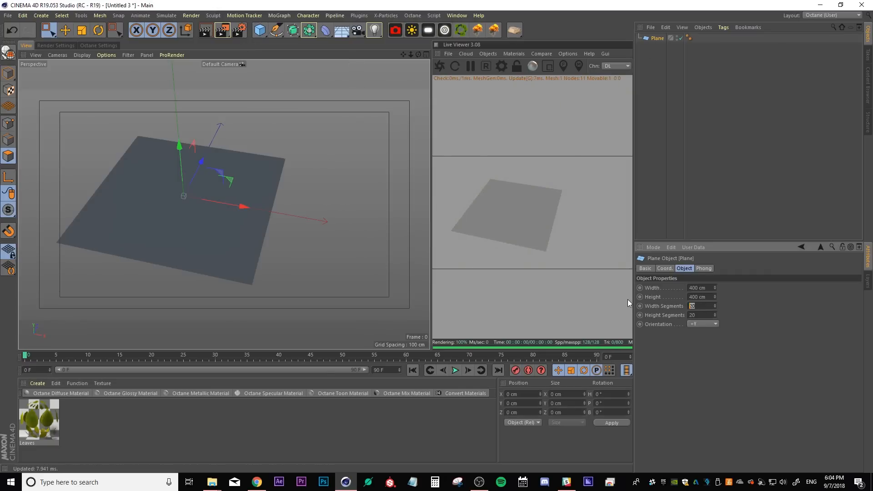
type("30")
key("Tab")
type("30")
key("Return")
Switch the viewport display to Gouraud Shading (Lines)
left_click(80, 55)
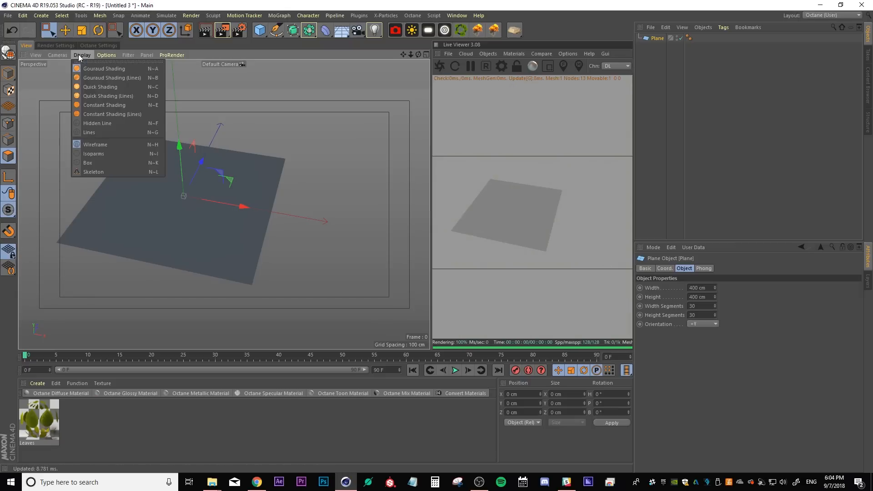
left_click(84, 78)
left_click_drag(165, 206, 138, 271, "alt")
Apply the Leaves material to the plane and switch to the Top view
left_click_drag(41, 417, 185, 250)
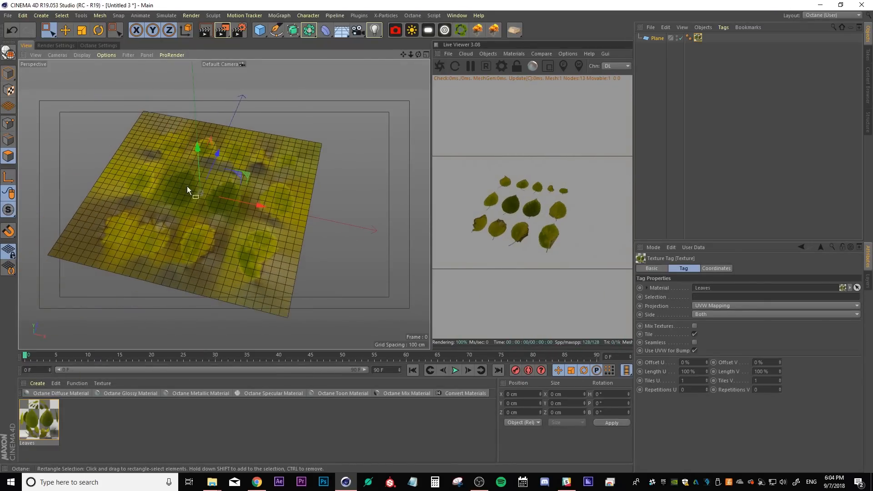
middle_click(200, 227)
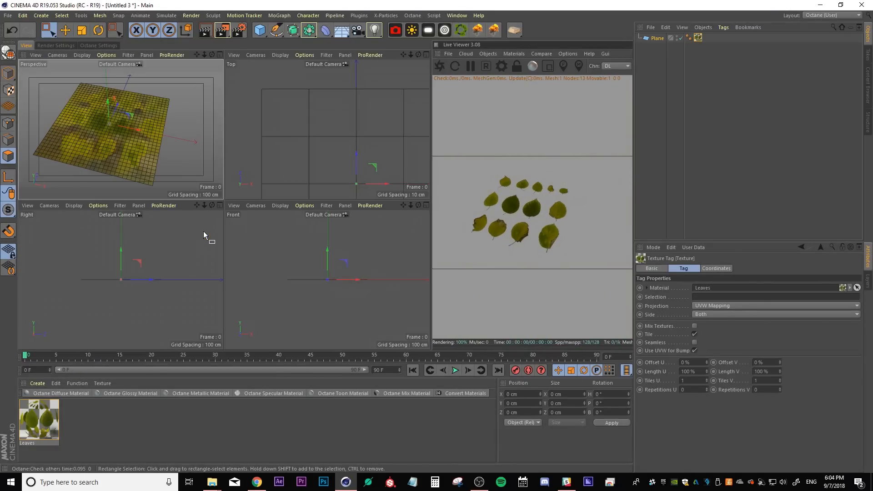
middle_click(290, 170)
middle_click_drag(288, 247, 232, 191, "alt")
scroll(245, 180, "down", 4)
middle_click_drag(309, 197, 307, 184, "alt")
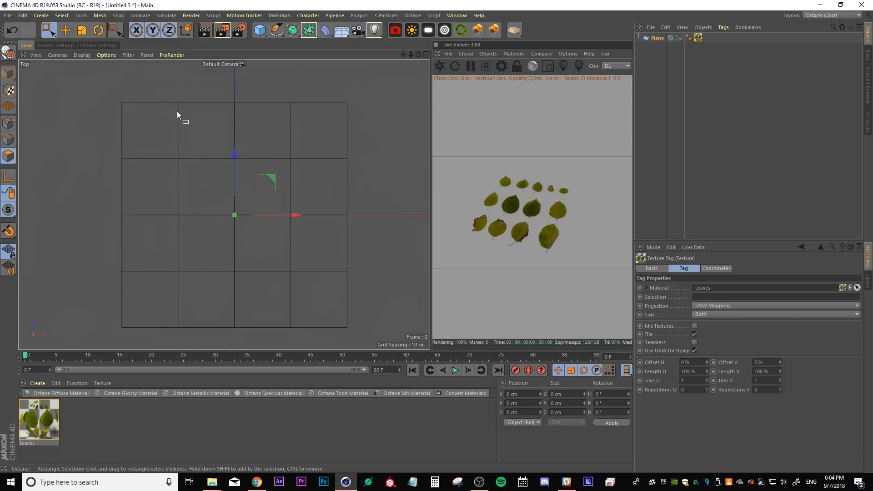
Turn on texture display in the viewport and make the plane editable
left_click(89, 54)
left_click(95, 75)
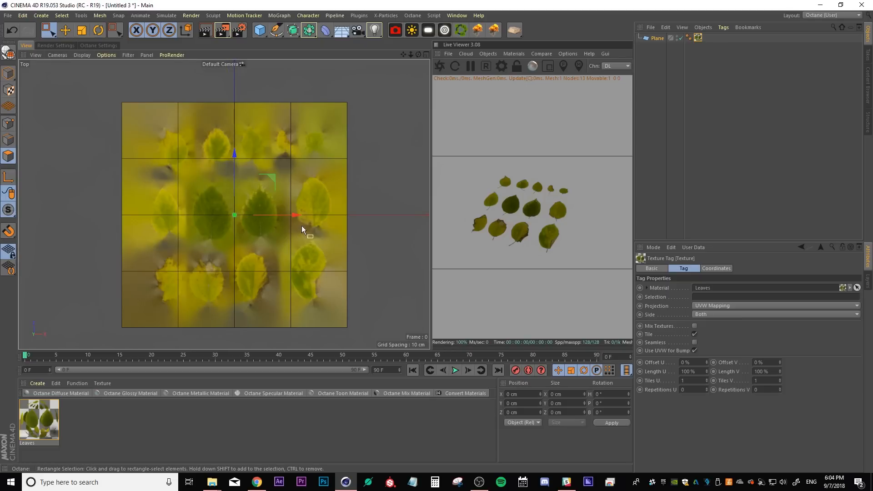
key("c")
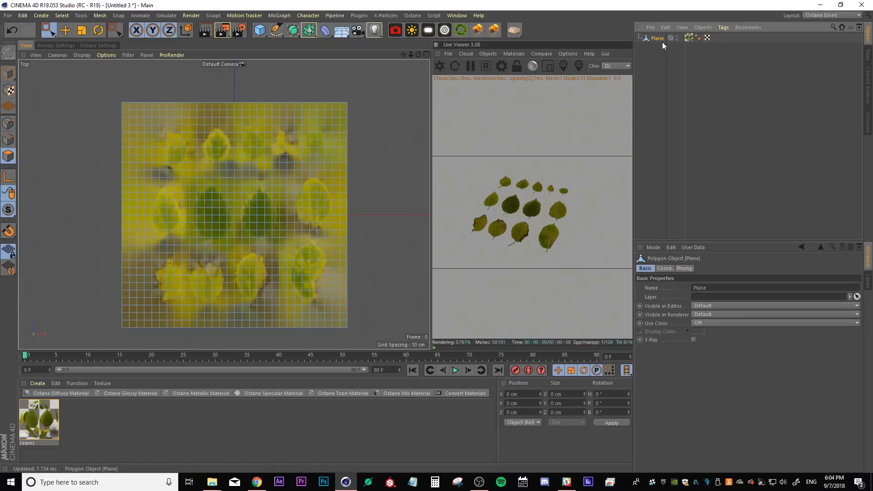
Select the polygons around the top-left leaf and split them off into a separate object
scroll(273, 200, "up", 3)
middle_click_drag(186, 170, 207, 168, "alt")
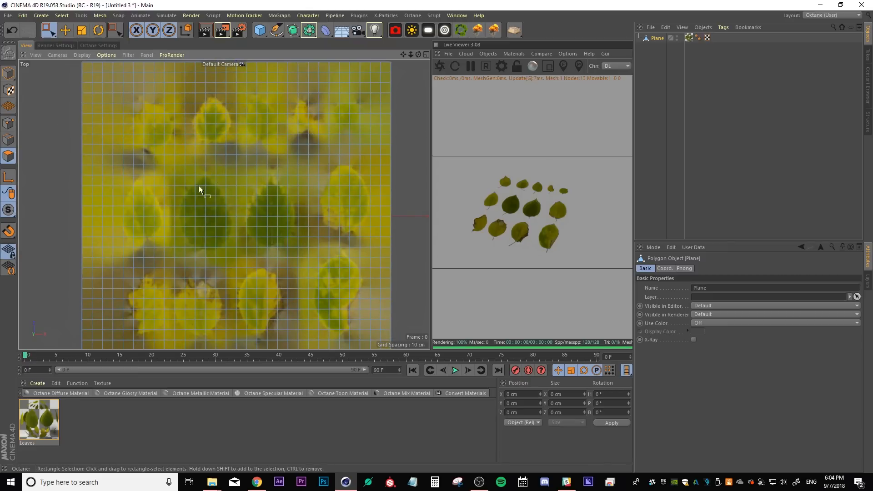
mouse_move(48, 30)
left_mouse_down()
mouse_move(83, 47)
mouse_move(81, 61)
left_mouse_up()
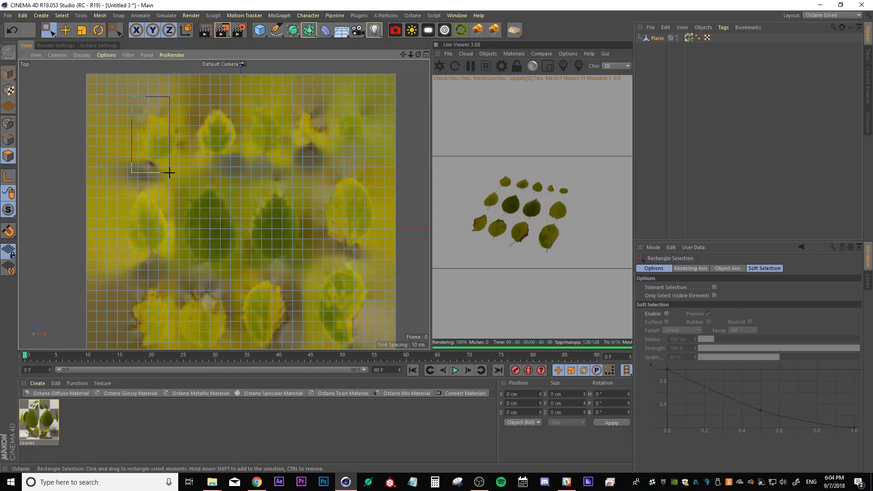
left_click_drag(134, 100, 184, 176)
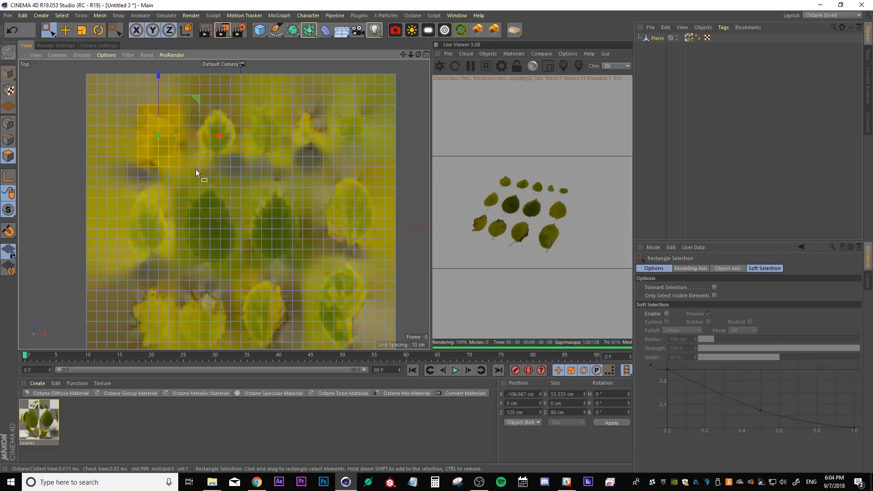
key("u")
key("p")
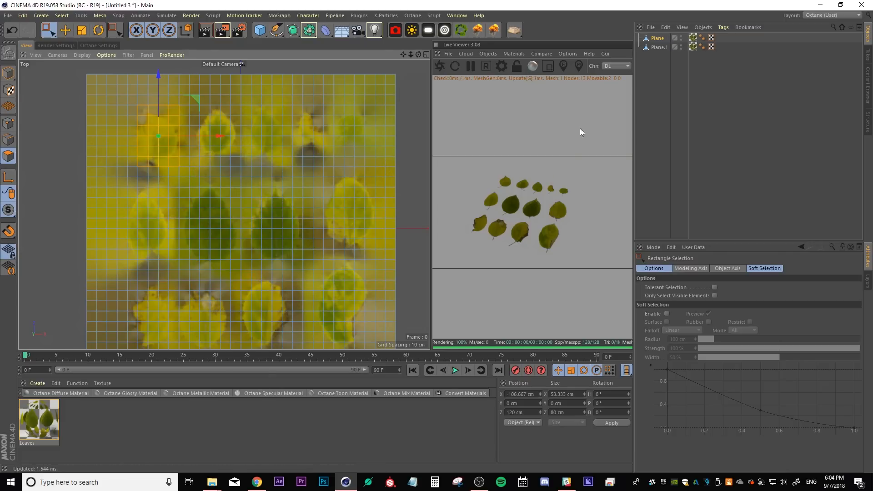
Hide the original plane and inspect the split-off leaf piece in the perspective view
left_click(681, 95)
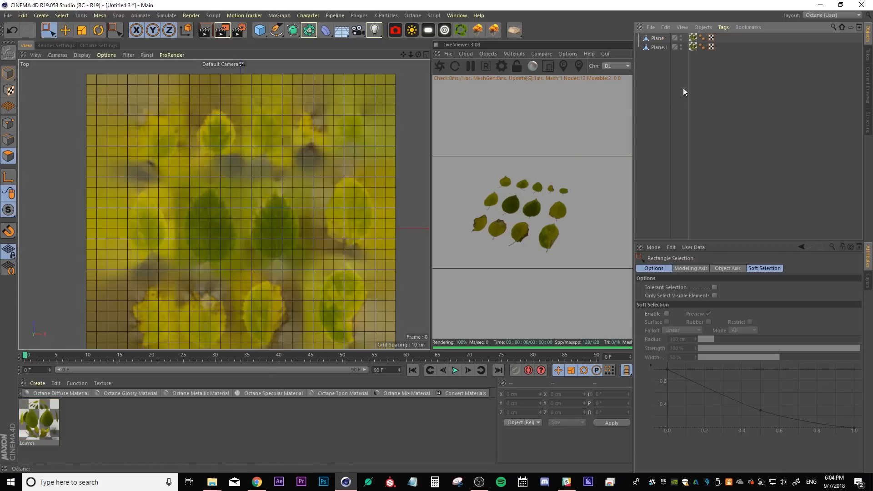
double_click(680, 38)
scroll(185, 140, "up", 3)
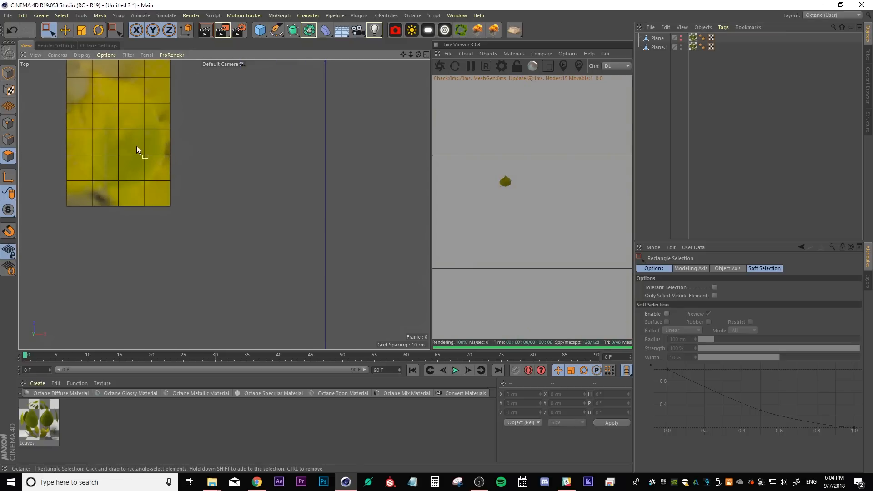
middle_click_drag(137, 146, 196, 173, "alt")
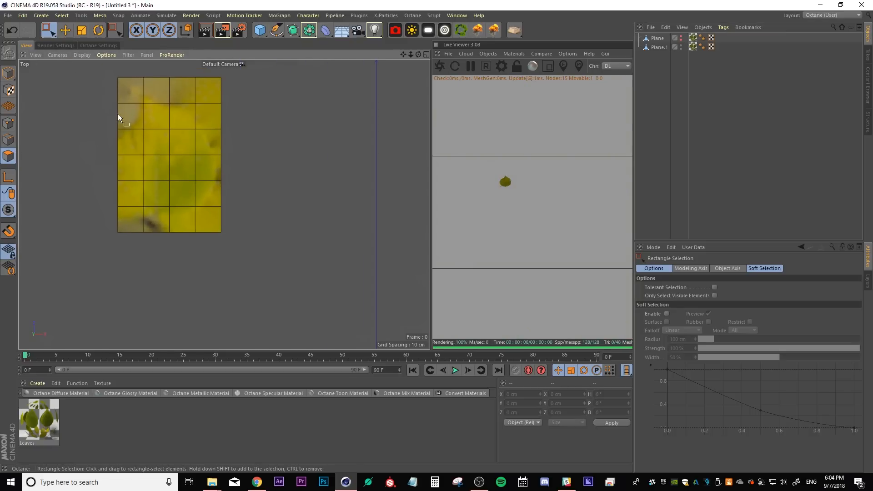
key("F1")
scroll(165, 143, "up", 8)
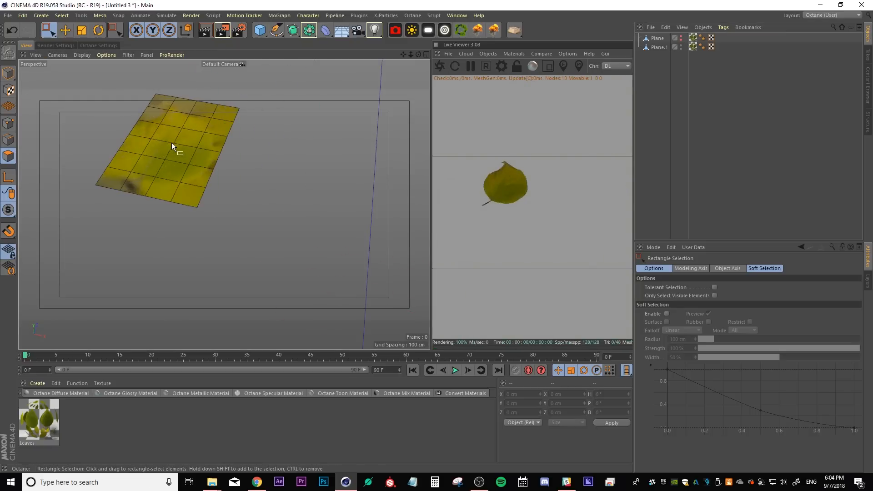
middle_click_drag(171, 143, 204, 214, "alt")
scroll(204, 214, "up", 2)
left_click_drag(221, 242, 235, 292, "alt")
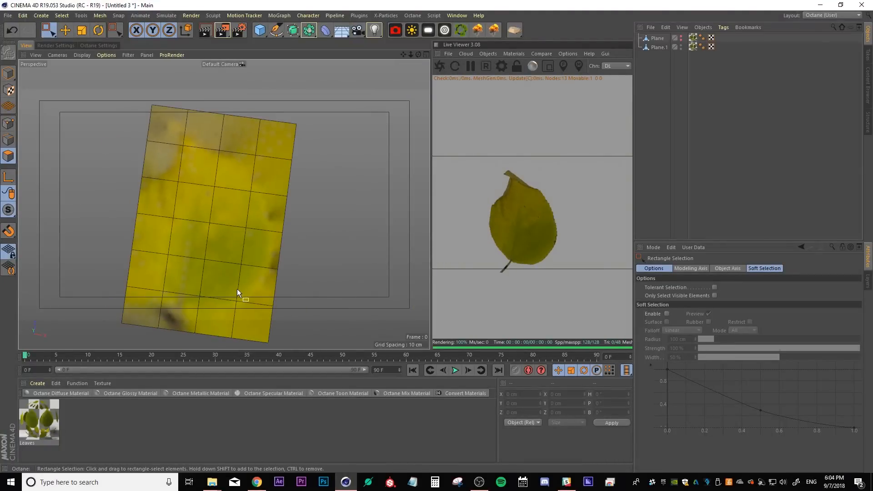
scroll(246, 277, "down", 5)
middle_click_drag(303, 280, 287, 191, "alt")
scroll(193, 191, "up", 4)
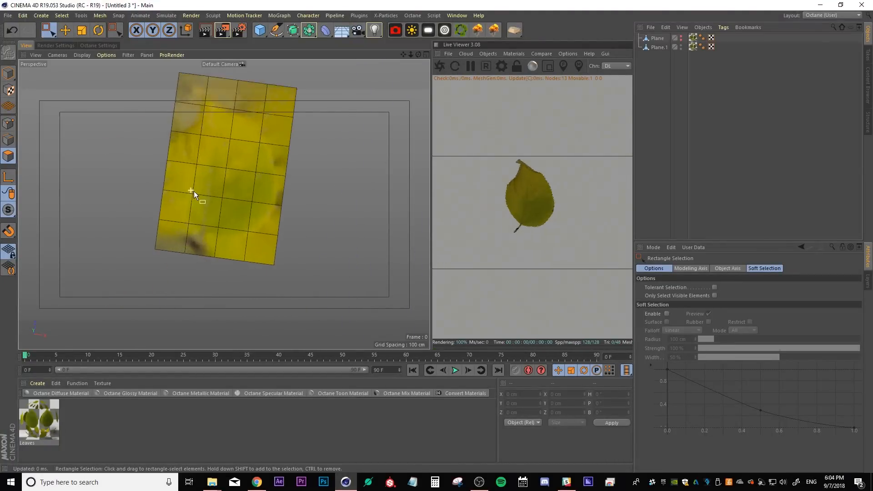
scroll(277, 169, "down", 3)
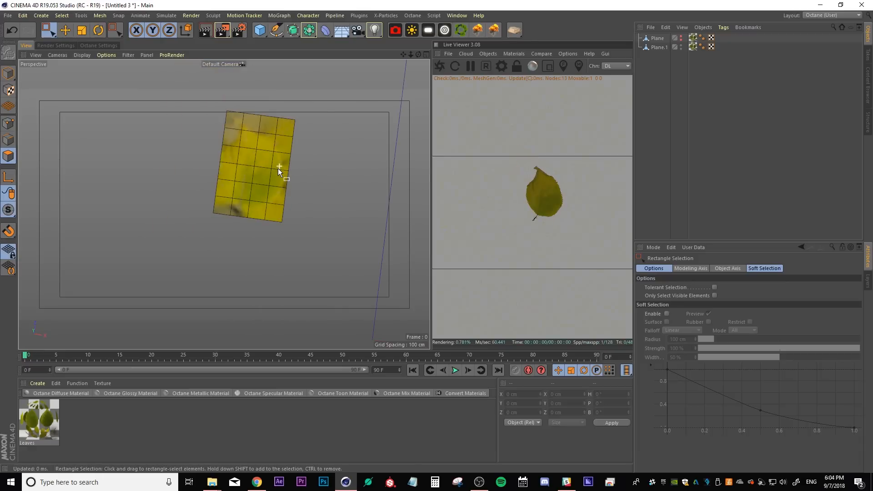
middle_click_drag(352, 196, 235, 184, "alt")
scroll(236, 184, "down", 2)
left_click_drag(235, 184, 249, 190, "alt")
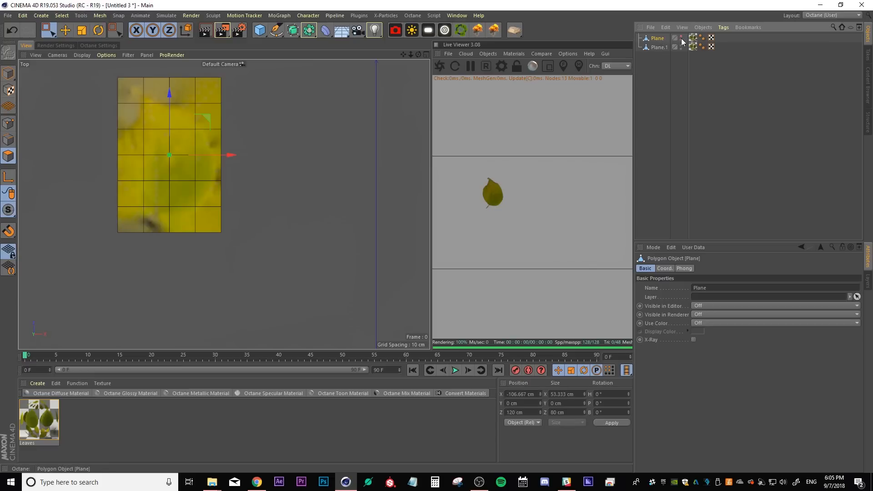
Unhide the original plane, select the polygons around the next leaf and split them off
left_click(680, 39, "alt")
scroll(236, 147, "down", 5)
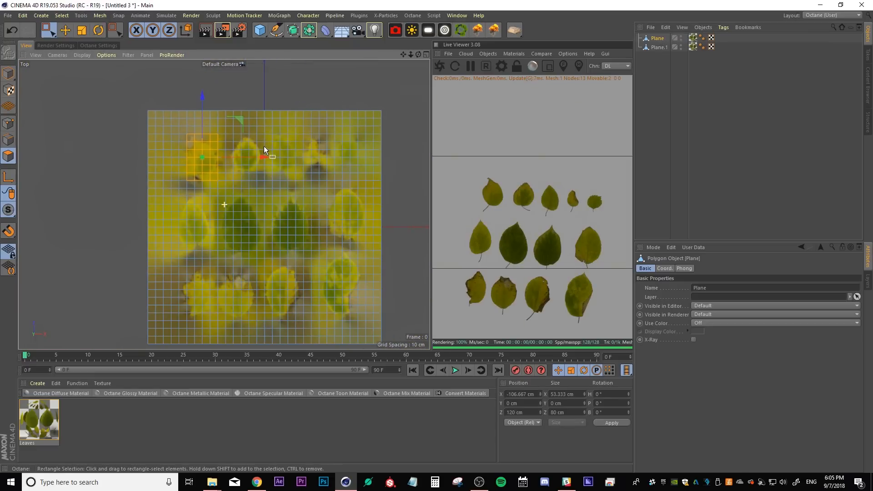
scroll(263, 146, "up", 4)
left_click_drag(169, 91, 277, 238)
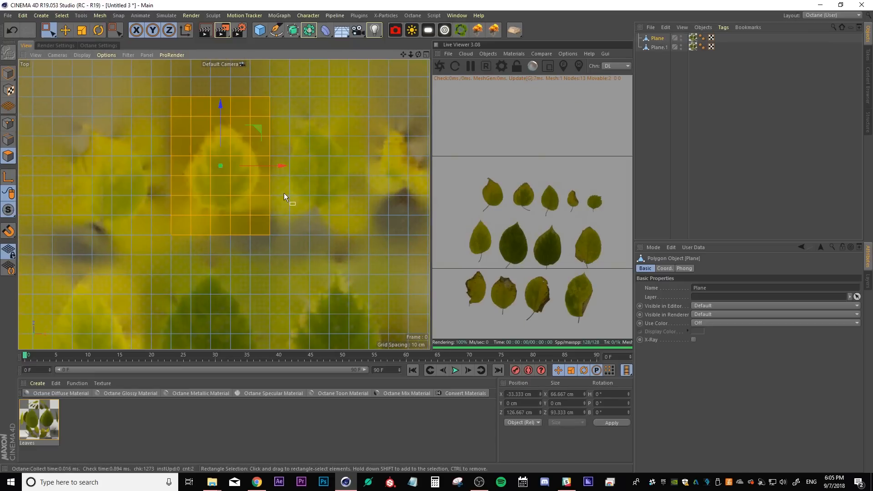
key("u")
key("p")
Select the polygons around another leaf and split them into a separate object
middle_click_drag(343, 152, 254, 156, "alt")
left_click_drag(189, 96, 278, 255)
key("u")
key("p")
middle_click_drag(340, 206, 260, 193, "alt")
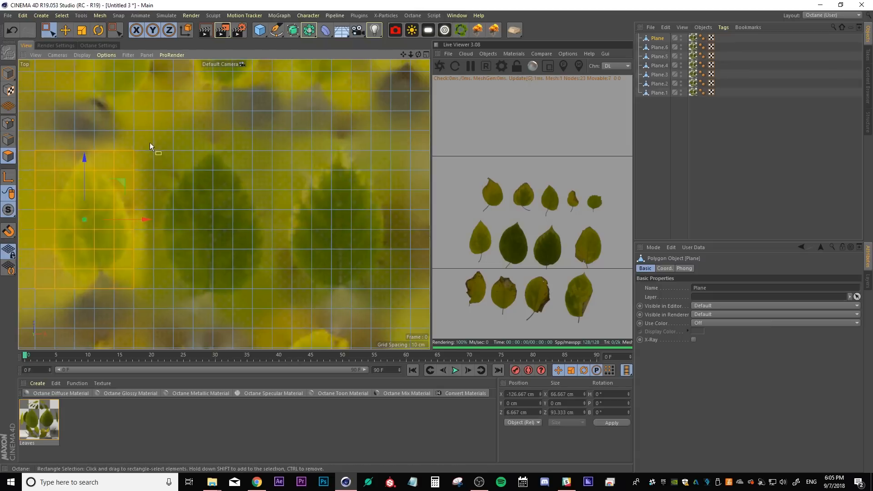
key("9")
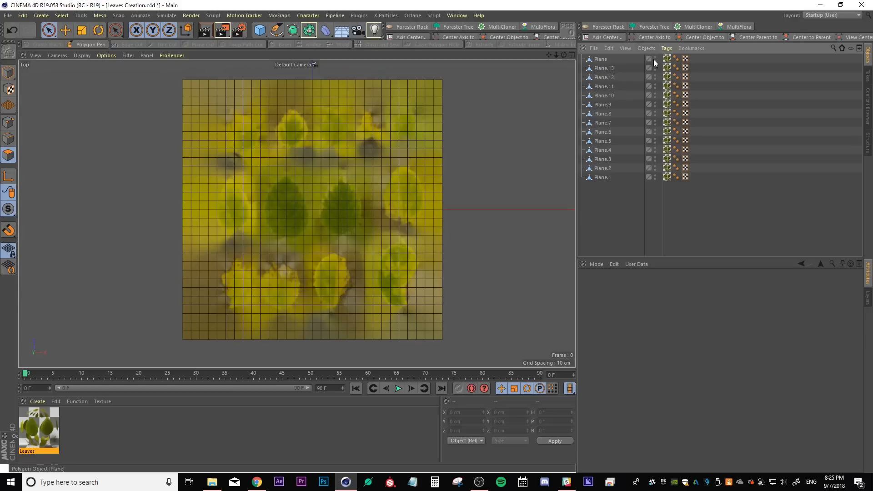
Delete the original textured plane, keeping only the split leaf pieces
double_click(654, 58)
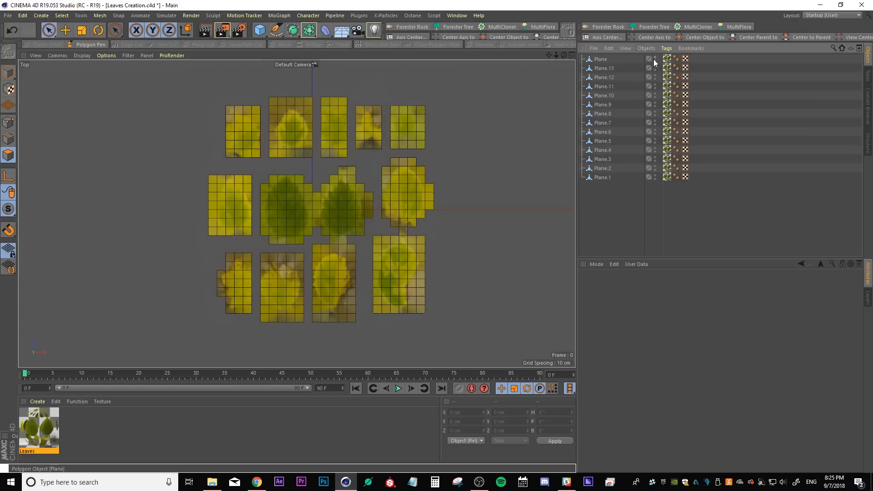
left_click(599, 60)
key("Delete")
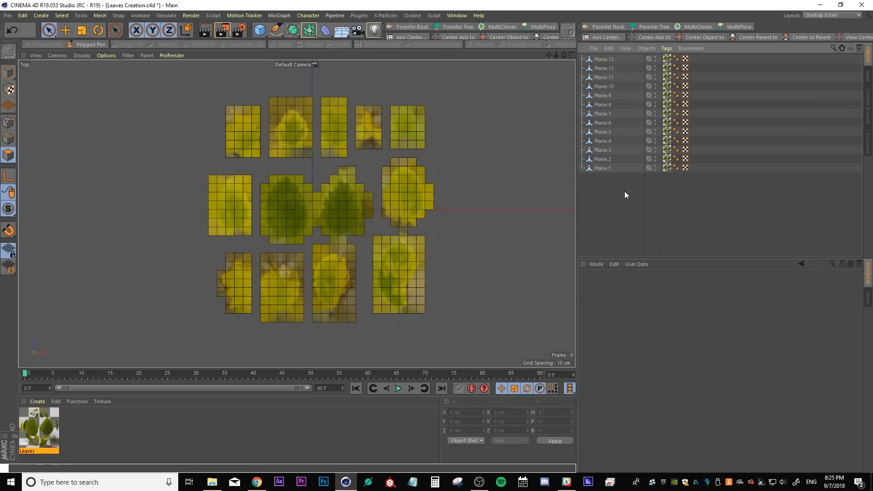
Select all plane pieces and use the Naming Tool to replace Plane with Leaf in their names
left_click_drag(631, 189, 582, 50)
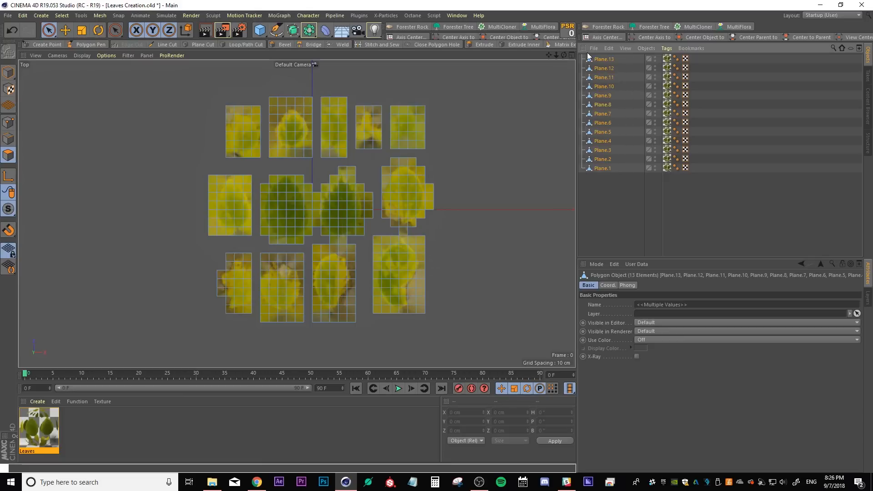
left_click(81, 16)
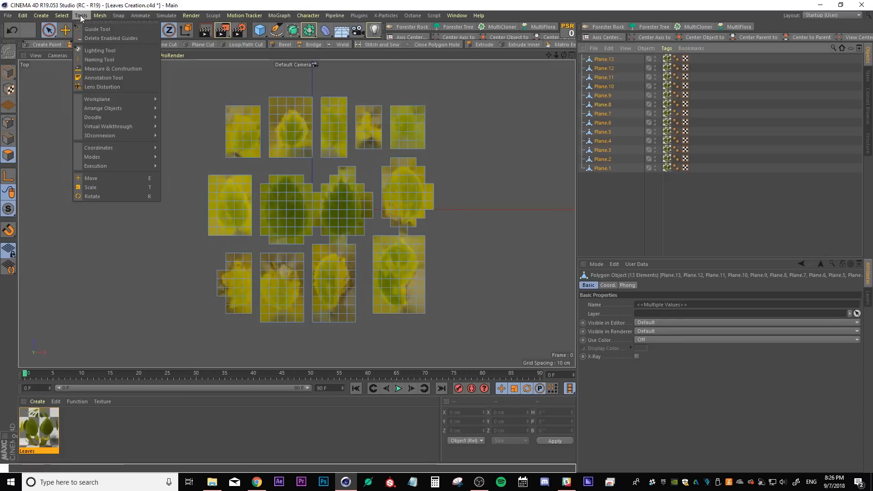
left_click(84, 58)
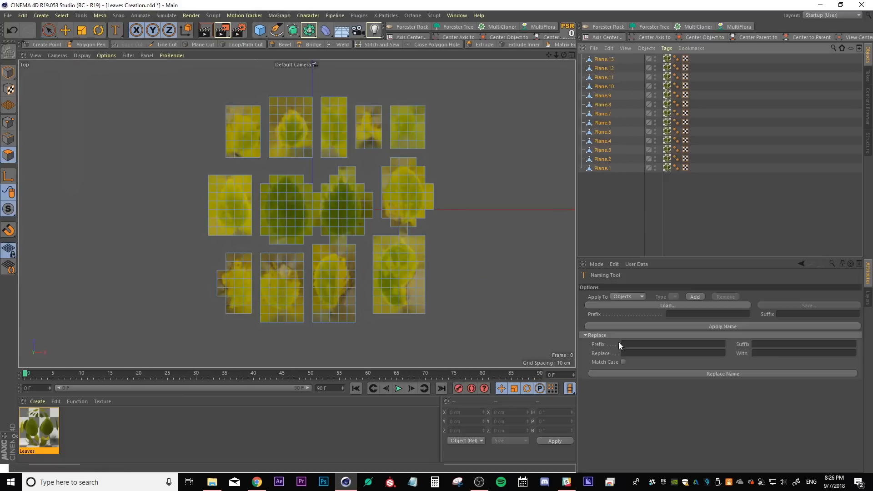
left_click(626, 353)
type("Pla")
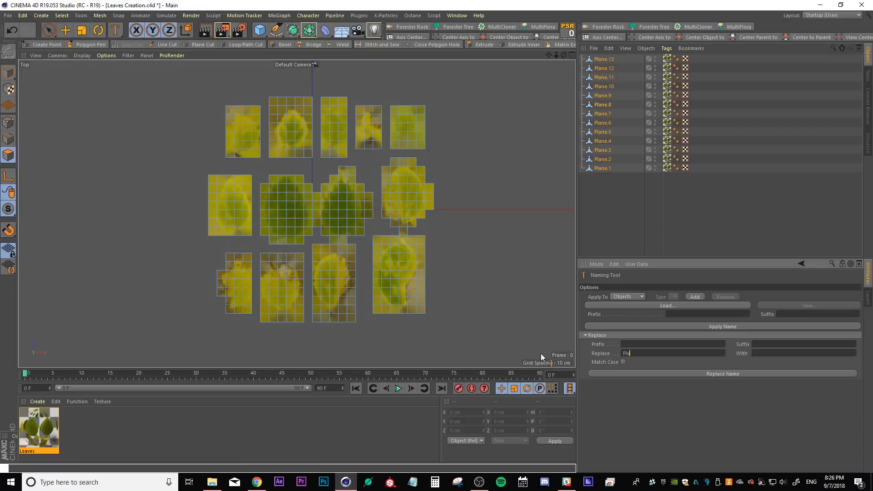
type("neLeaf")
left_click(691, 374)
Select all leaf objects and switch to the X-Particles Leaves Tutorial_0001 document
left_click_drag(634, 200, 581, 84)
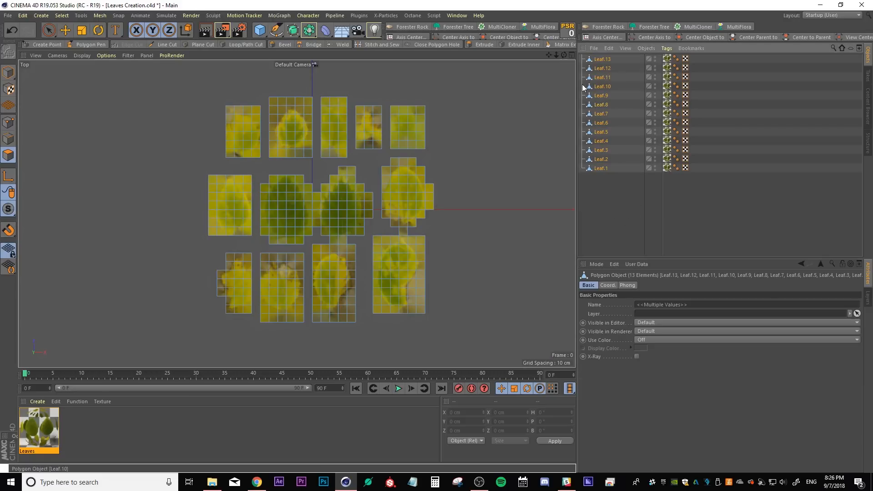
left_click(457, 15)
left_click(468, 229)
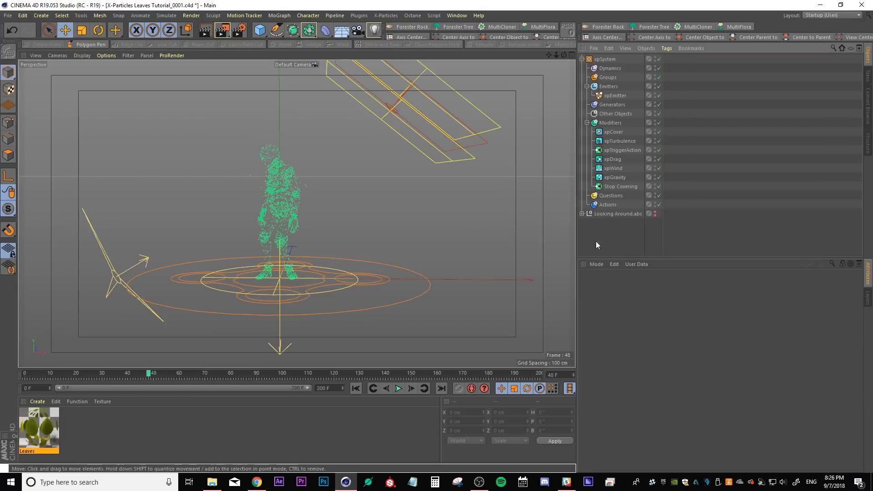
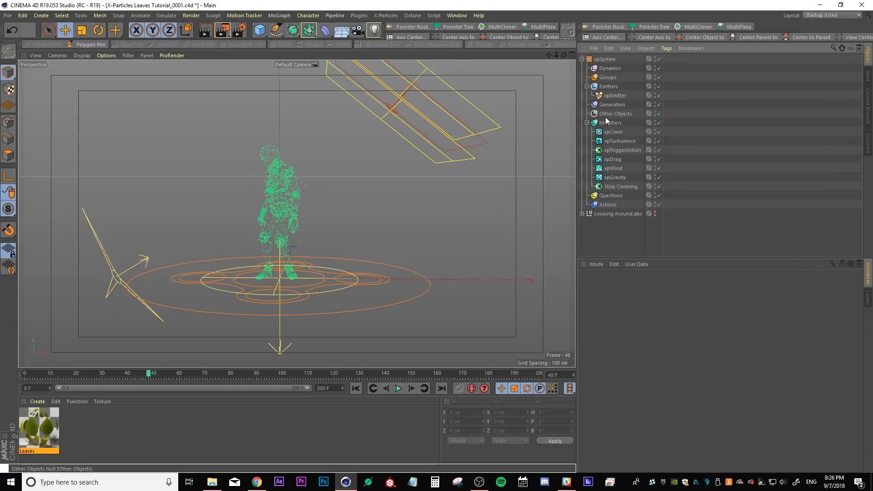
Add an xpGenerator object to the Generators folder of the xpSystem
left_click(605, 104)
left_click(857, 322)
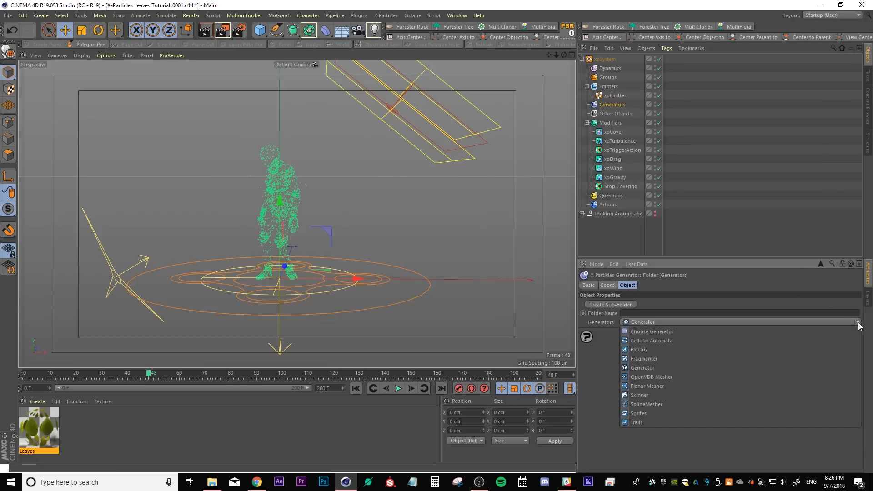
left_click(650, 366)
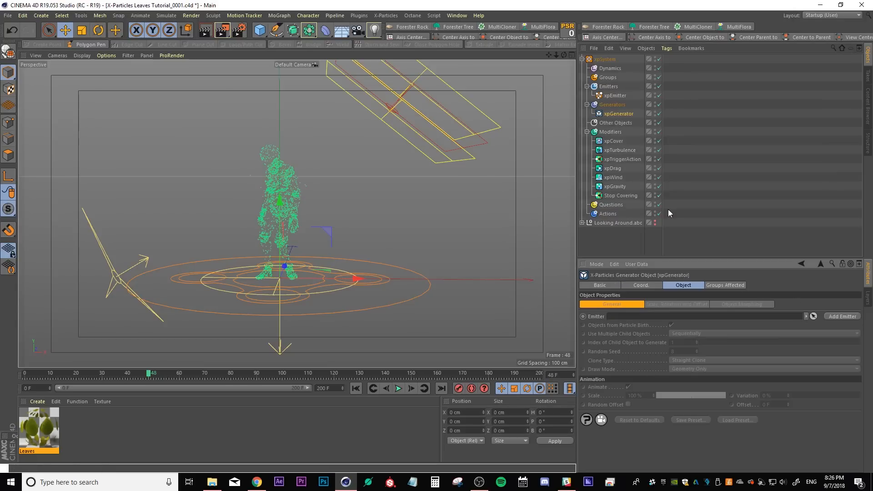
Paste the leaf objects into the scene and parent all of them under the xpGenerator
key("ctrl+v")
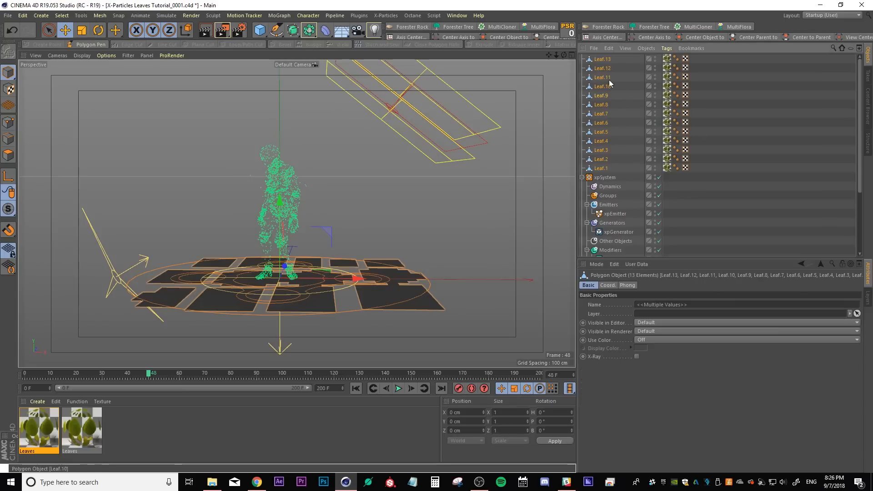
scroll(616, 143, "down", 2)
left_click_drag(600, 114, 618, 178)
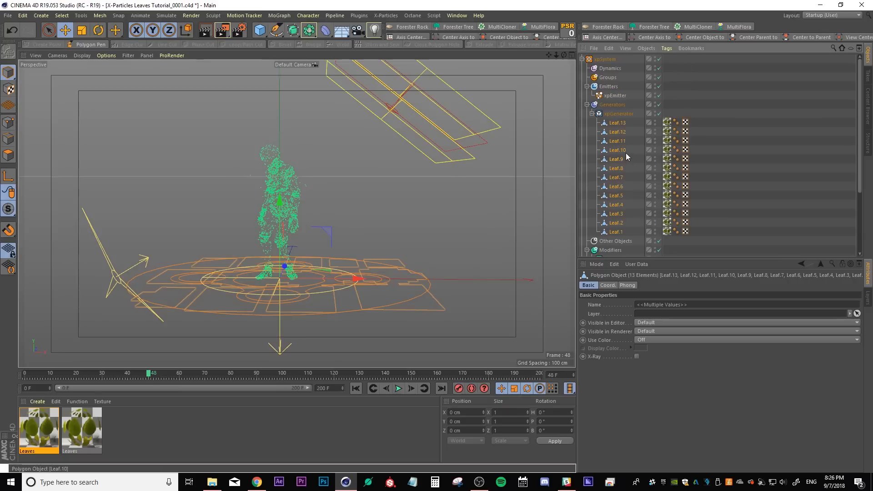
Play the animation from the start to preview the particles
left_click(355, 388)
left_click(397, 389)
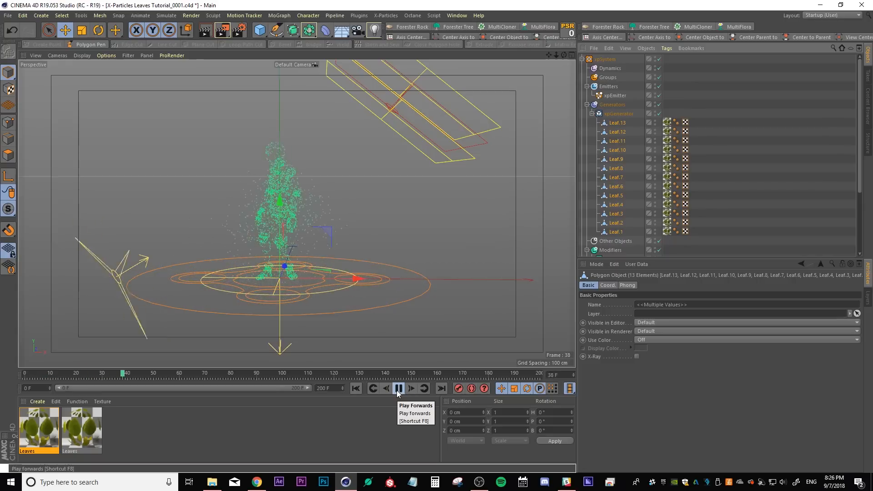
left_click(398, 388)
Assign the xpEmitter as the emitter source of the xpGenerator
left_click(617, 114)
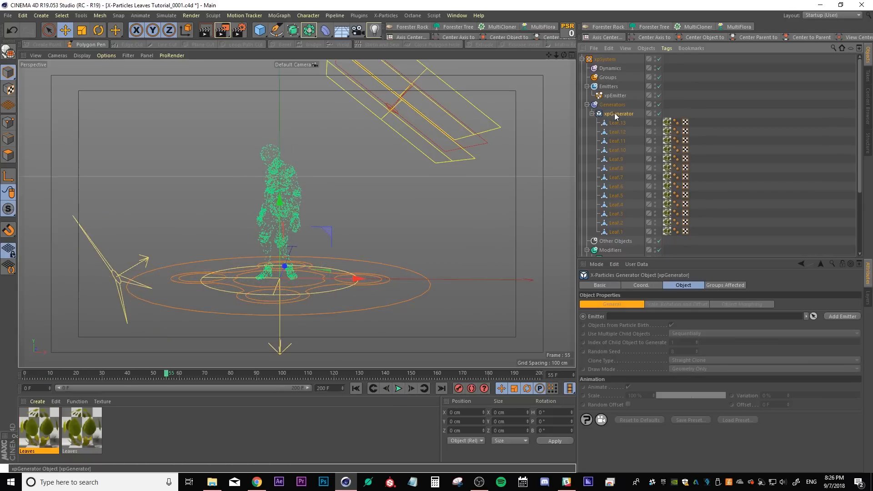
left_click(813, 316)
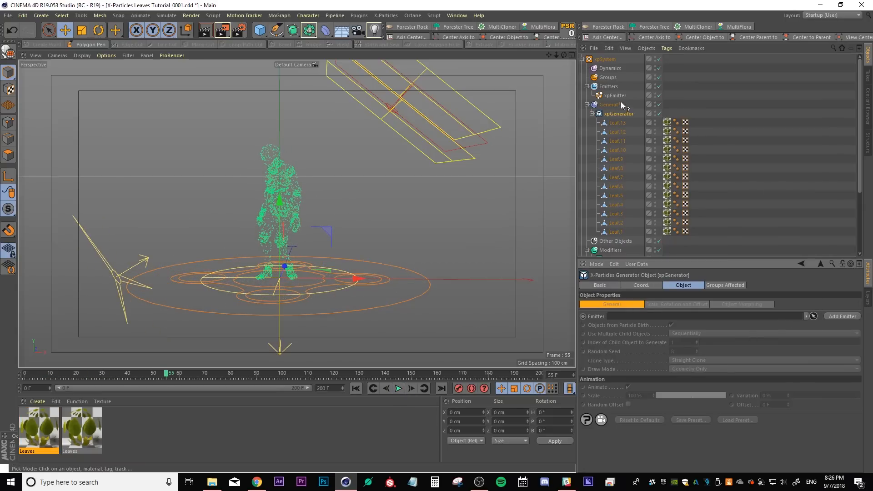
left_click(609, 95)
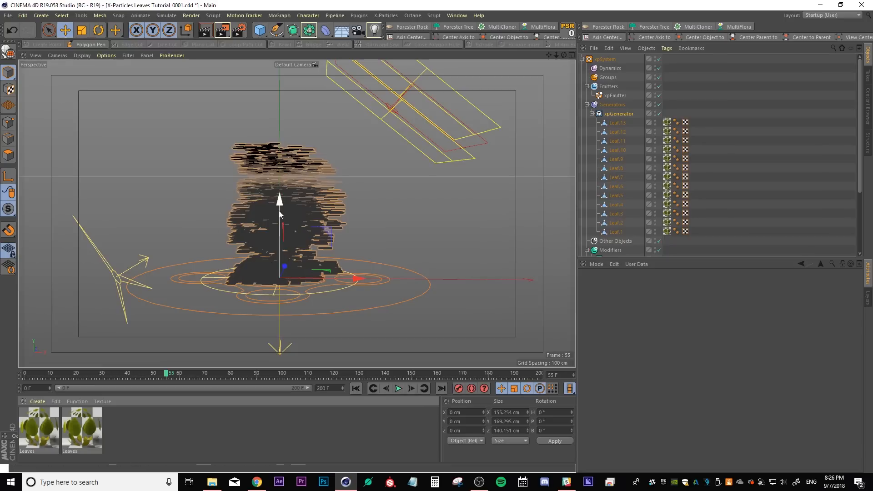
Set the xpGenerator to rotate its clones using Set Rotation
mouse_move(307, 195)
left_mouse_down("alt")
mouse_move(292, 258)
mouse_move(393, 301)
mouse_move(412, 240)
mouse_move(320, 214)
mouse_move(214, 222)
mouse_move(223, 223)
left_mouse_up("alt")
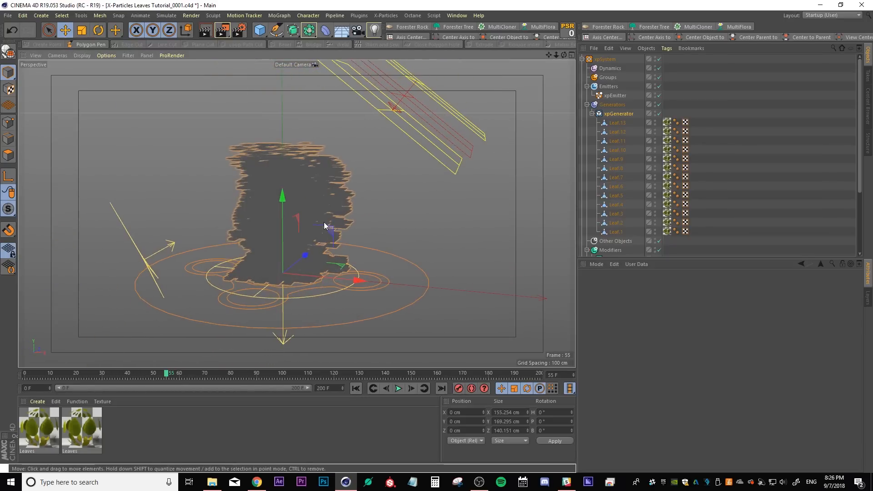
scroll(304, 245, "up", 2)
middle_click_drag(307, 219, 310, 237, "alt")
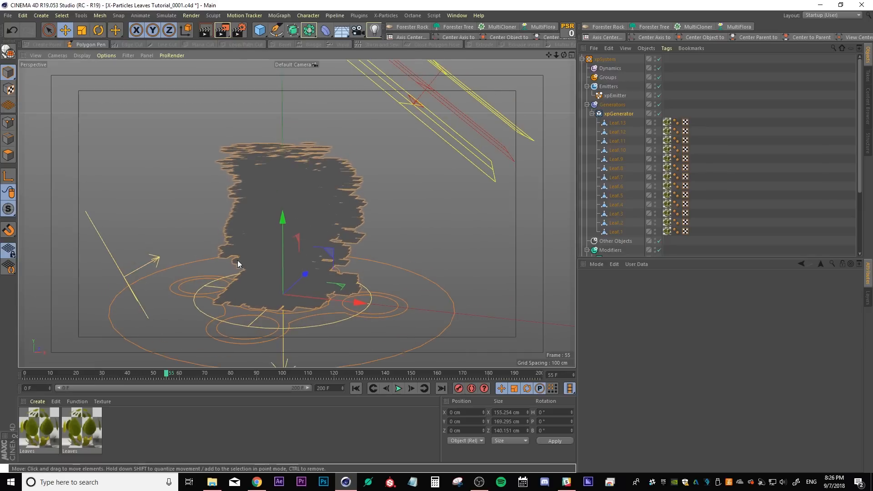
left_click_drag(233, 264, 287, 251, "alt")
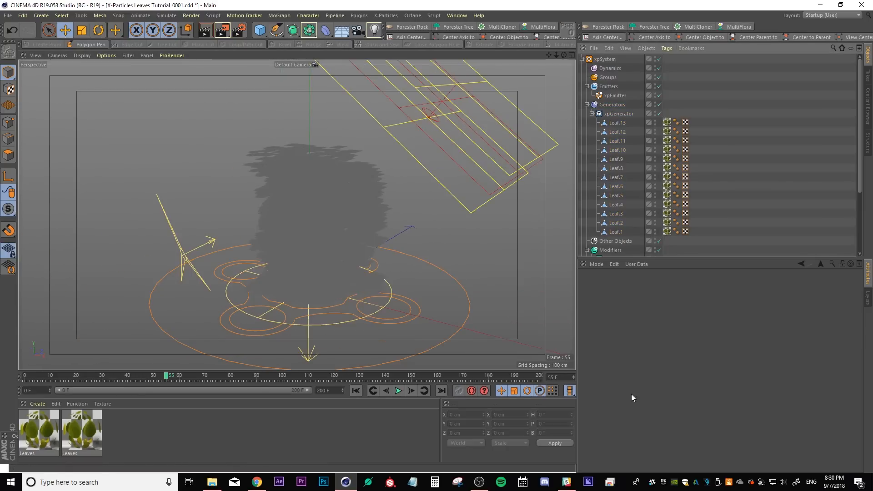
left_click(618, 114)
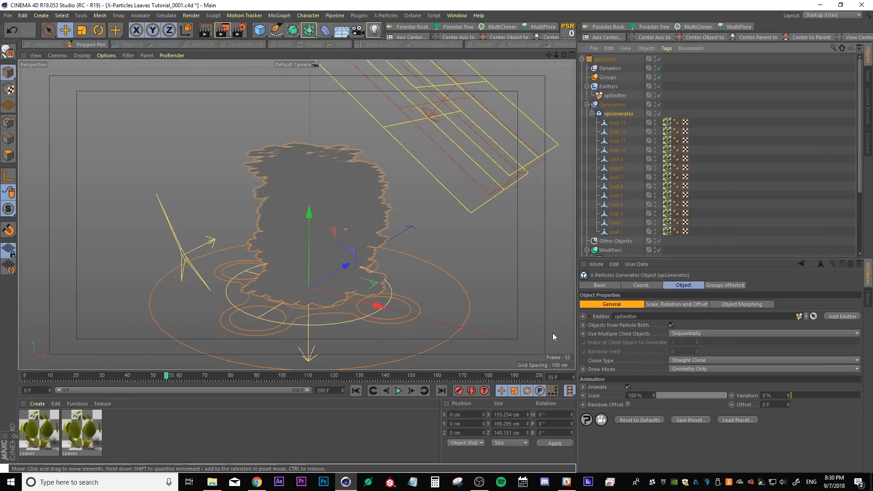
left_click(657, 305)
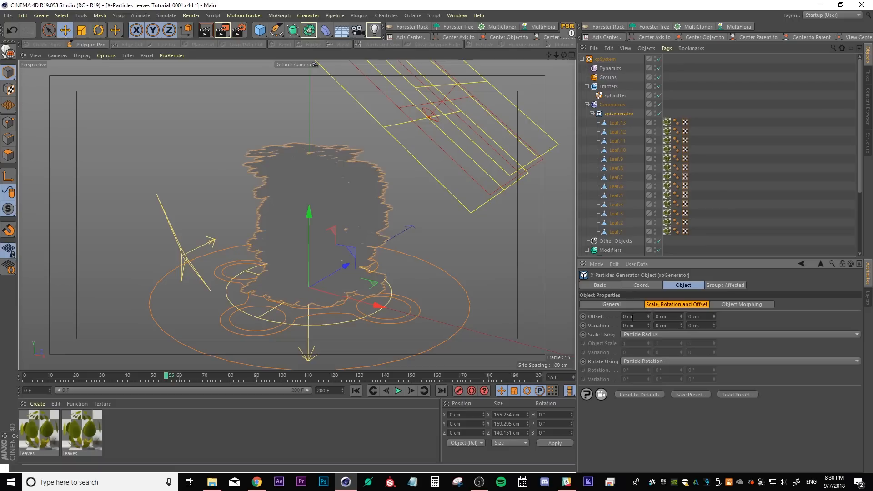
left_click(654, 363)
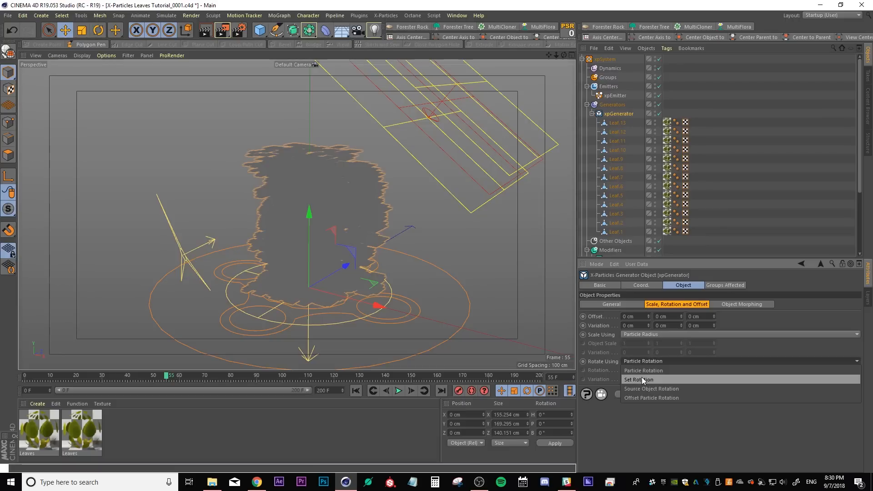
left_click(642, 379)
Set the generator's rotation and rotation variation to 360° on all three axes
left_click(636, 369)
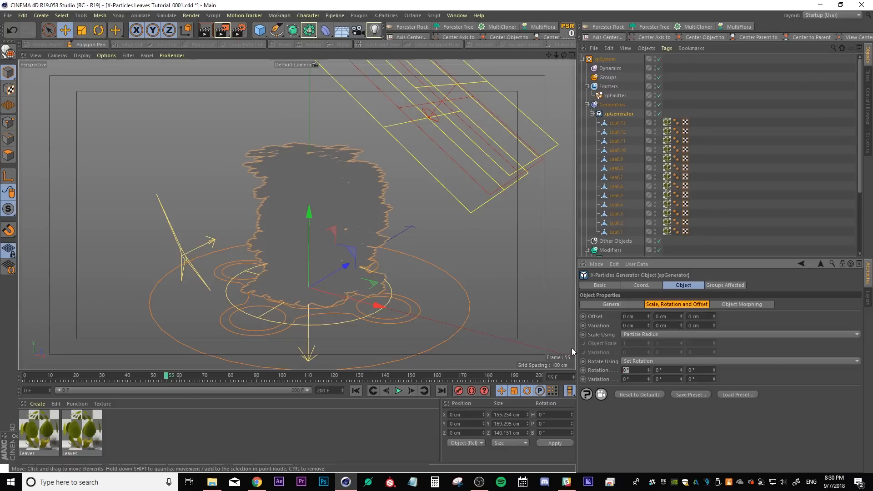
type("360")
key("Tab")
type("360")
key("Tab")
type("360")
key("Tab")
type("360")
key("Tab")
type("360")
key("Tab")
type("360")
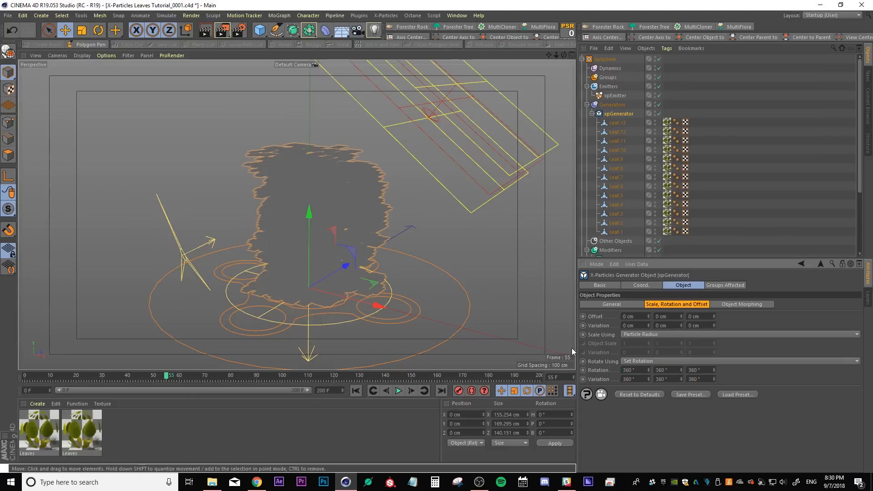
Play the animation from the start to preview the rotated leaf clones
left_click(355, 390)
left_click(398, 391)
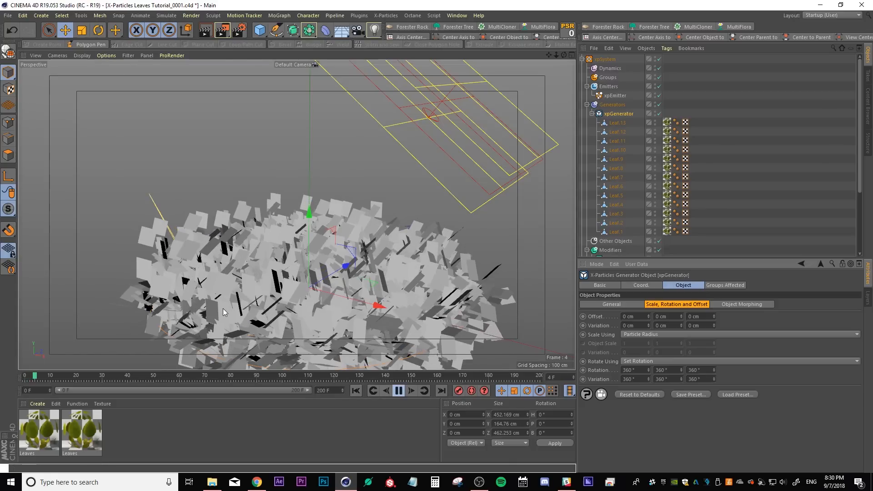
left_click_drag(252, 295, 279, 285, "alt")
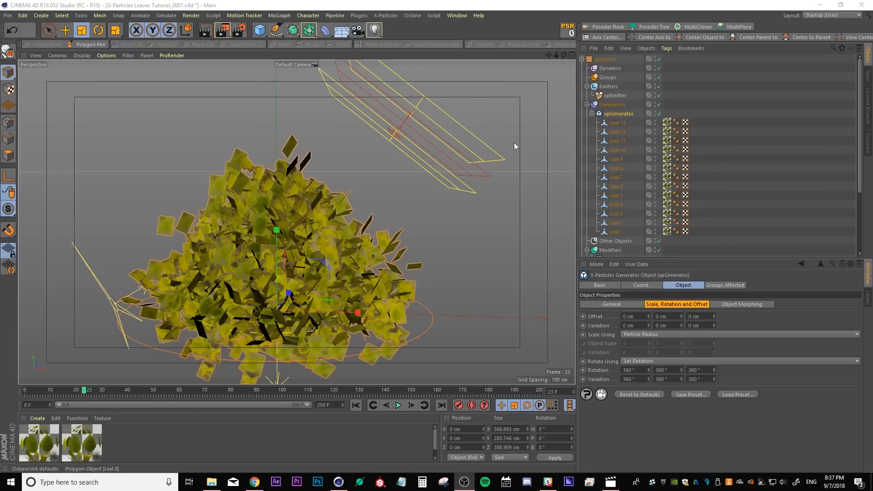
Inspect the xpEmitter's emission settings and play the animation to preview the particle motion
left_click(613, 95)
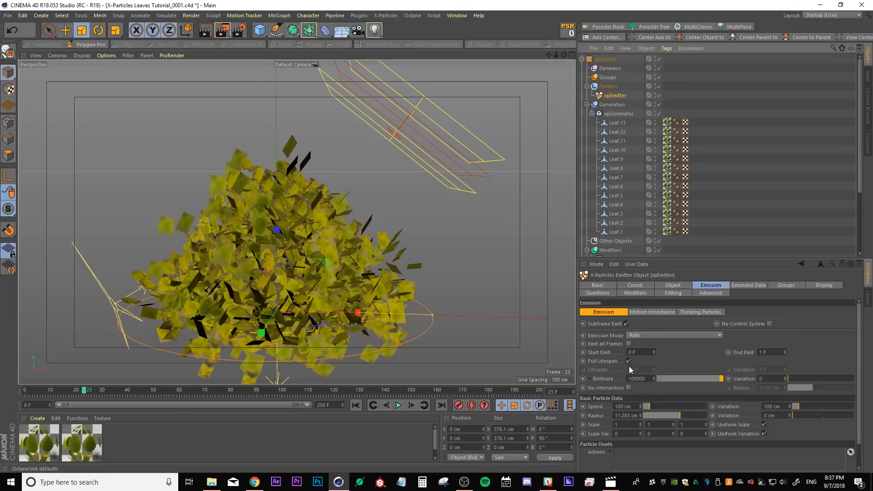
left_click(634, 417)
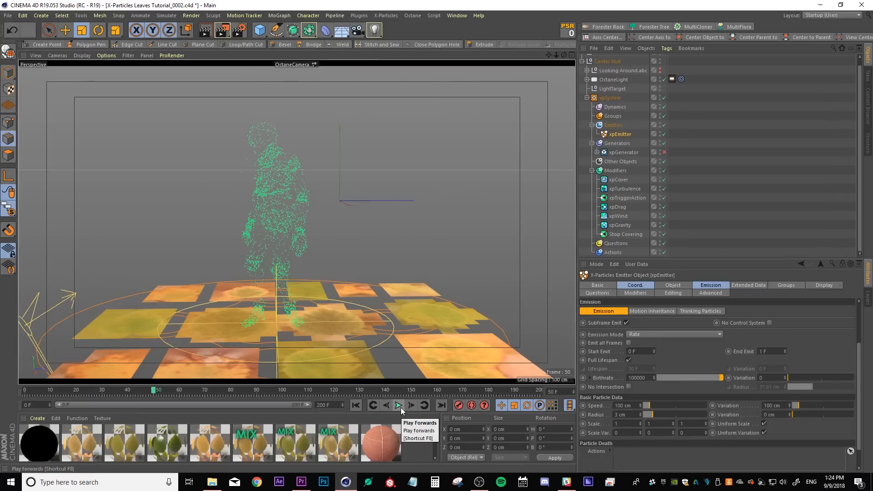
left_click(399, 405)
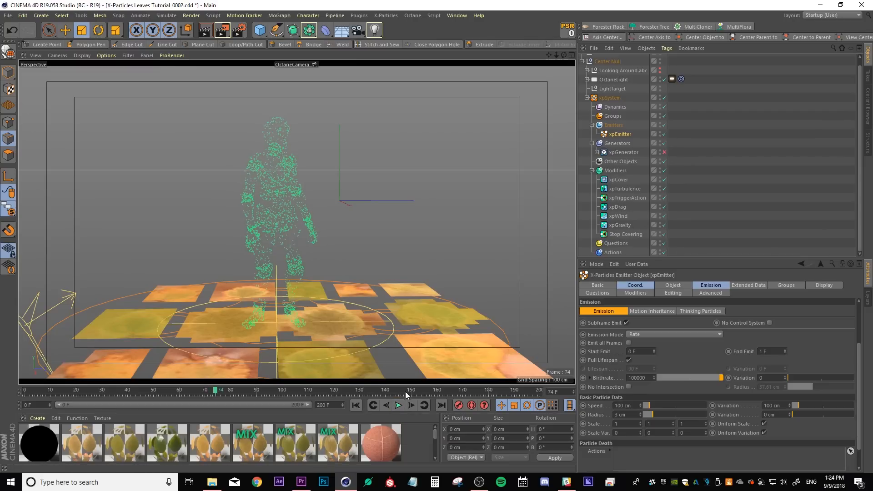
left_click(395, 409)
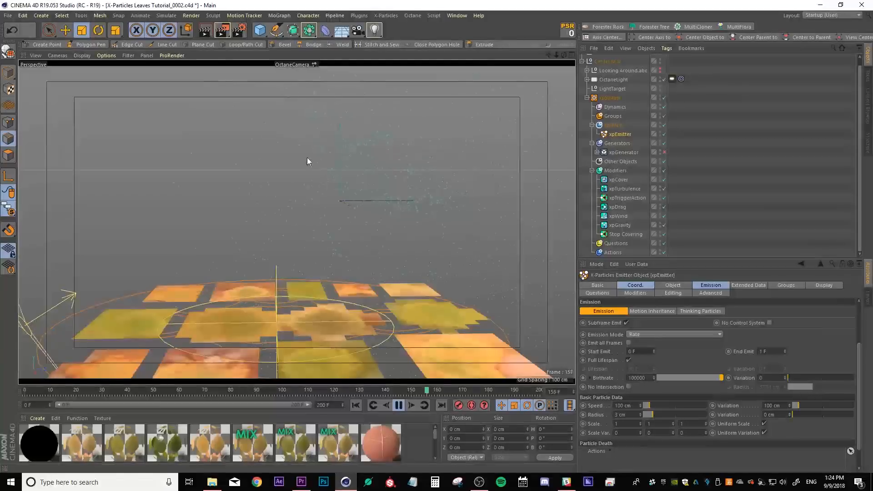
left_click(400, 405)
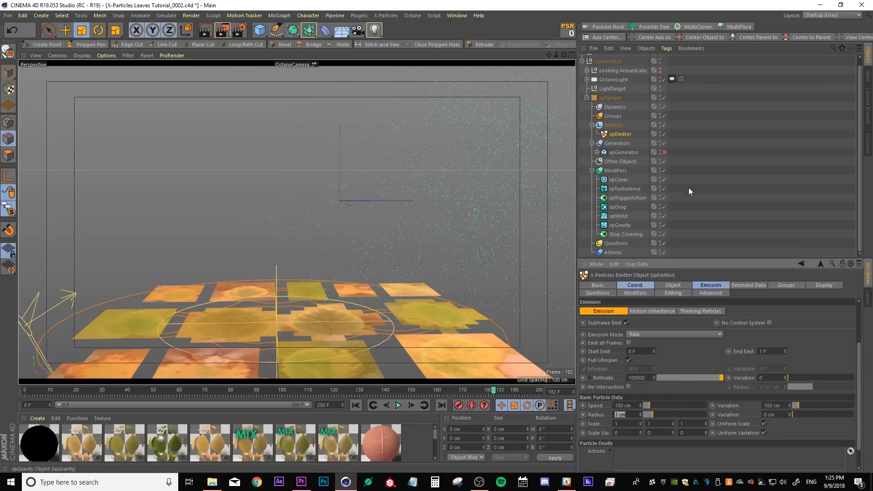
Set the xpDrag modifier's density value to 1000 and replay the animation from the start
left_click(618, 207)
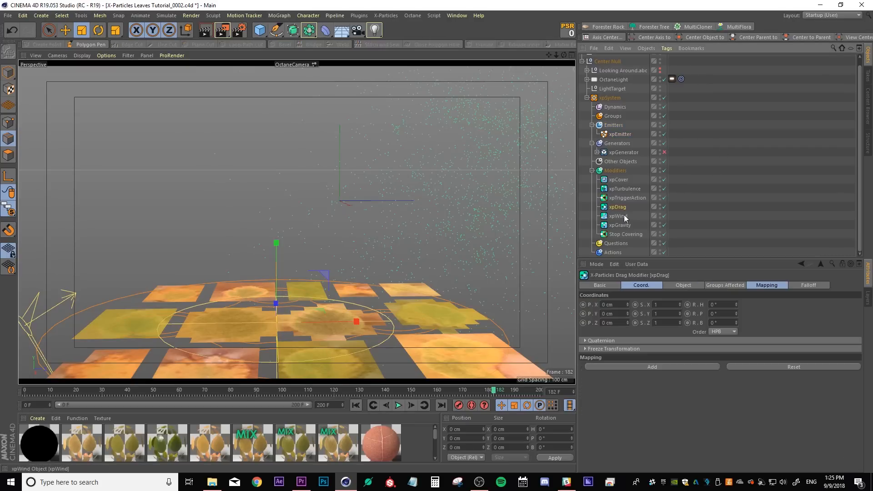
left_click(683, 285)
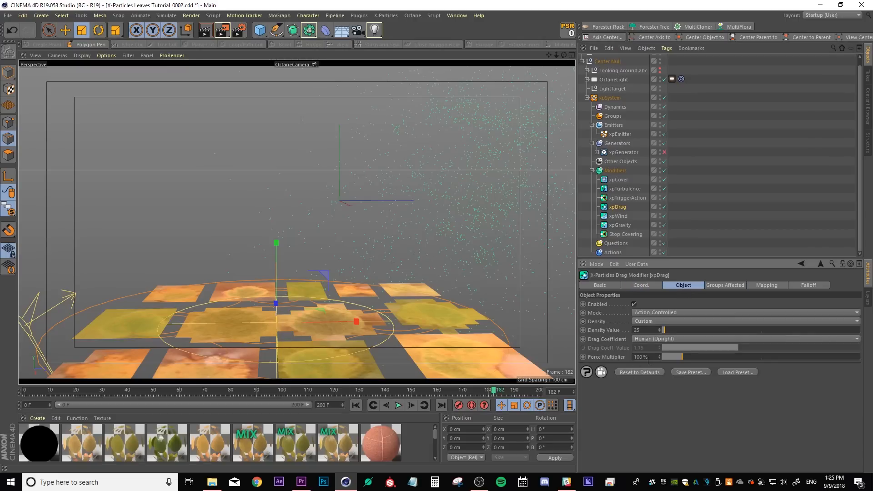
type("1000")
key("Return")
left_click(355, 405)
left_click(398, 405)
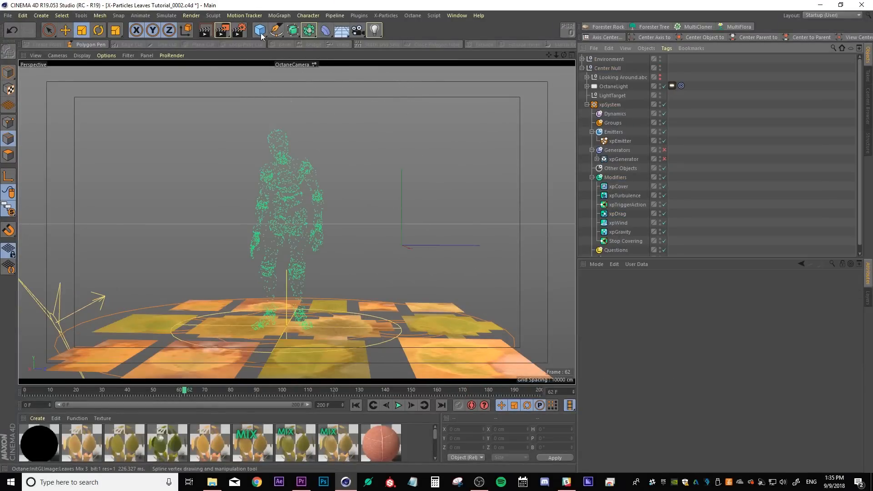
Add a plane object under the Center Null and load a tag preset onto it
left_click(259, 30)
left_click(327, 56)
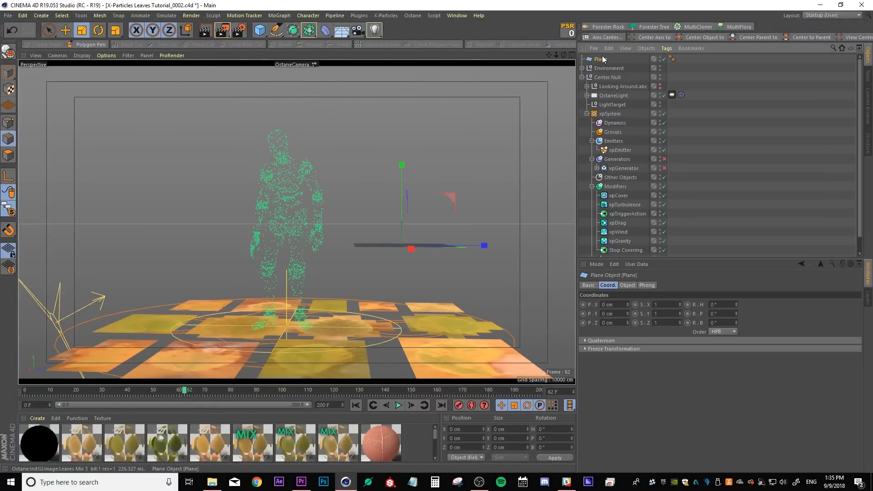
left_click_drag(604, 59, 608, 77)
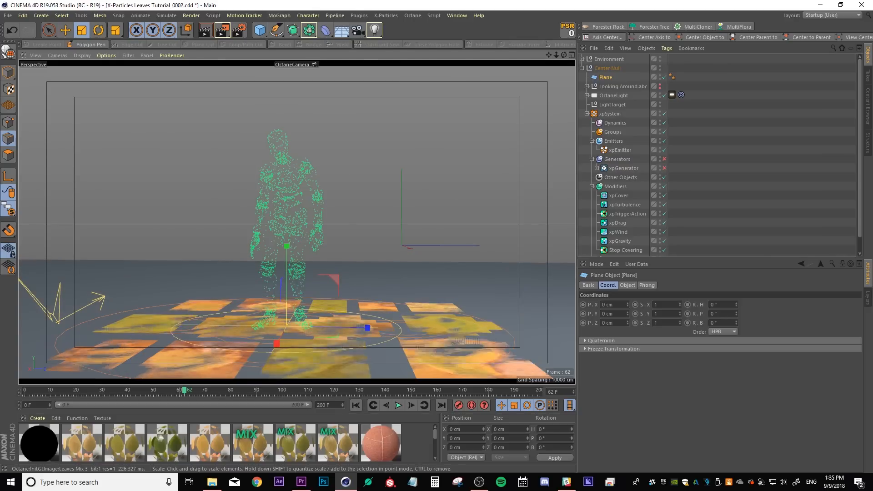
right_click(605, 77)
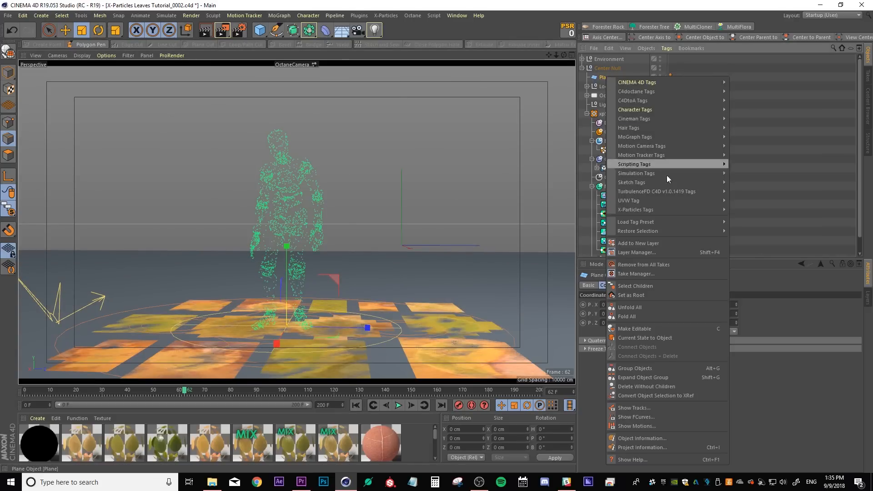
mouse_move(694, 209)
left_click(751, 222)
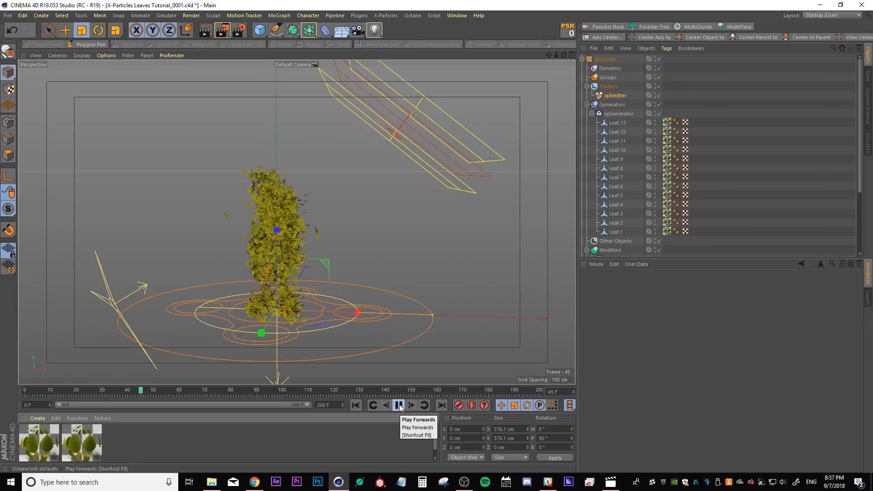
Add an xpCache object to the Other Objects folder and build the particle cache
left_click(399, 405)
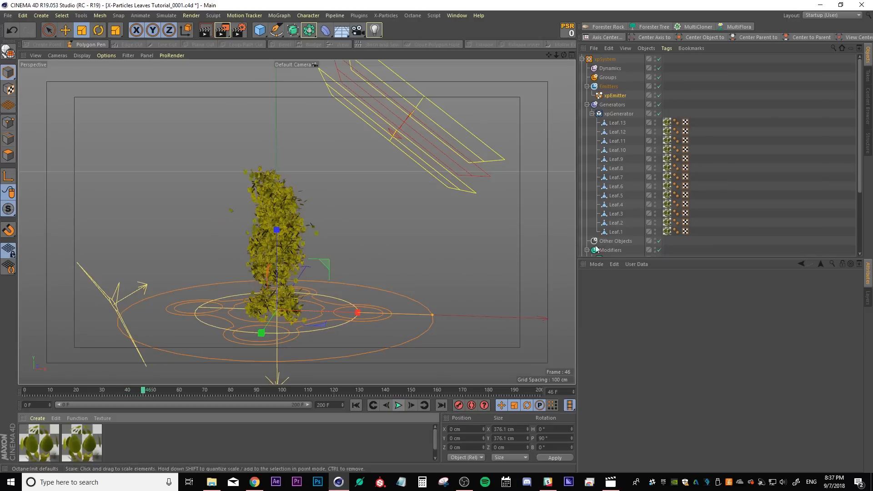
left_click(589, 117)
left_click(592, 113)
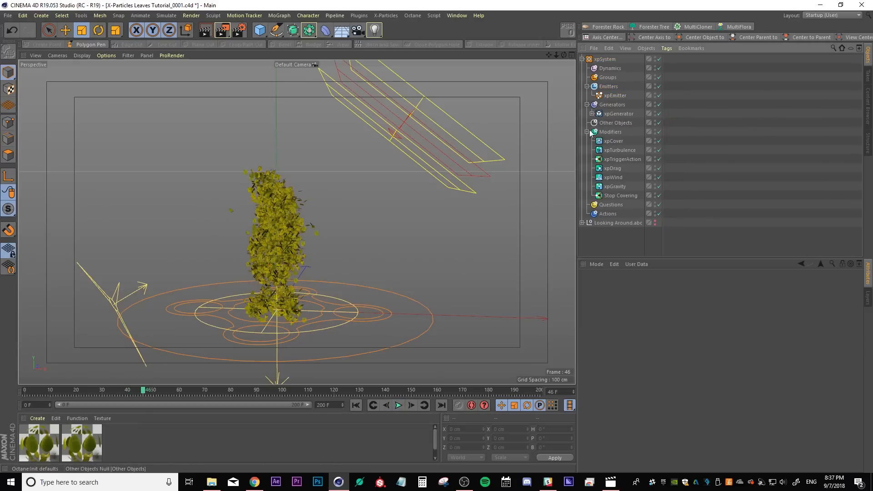
left_click(614, 123)
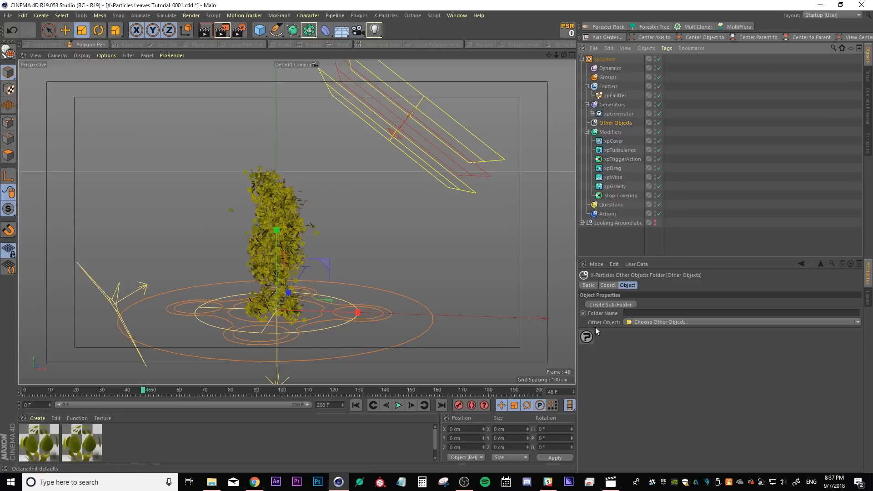
left_click(858, 323)
left_click(652, 342)
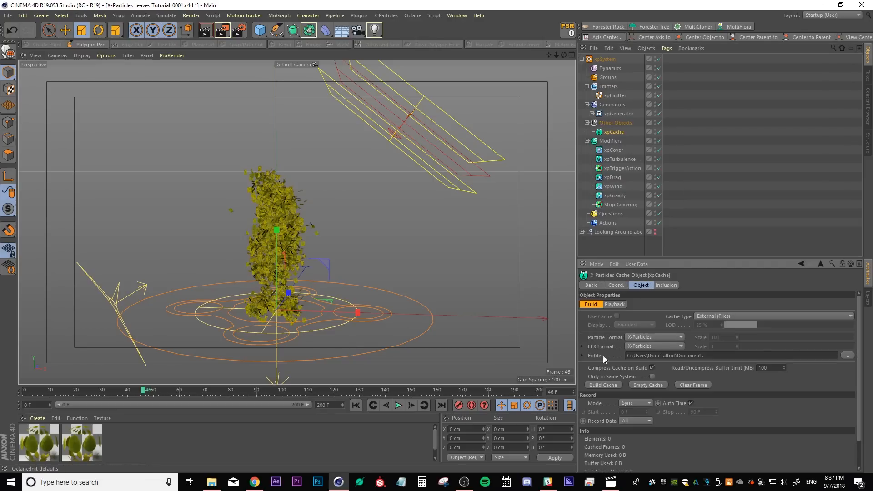
left_click(601, 385)
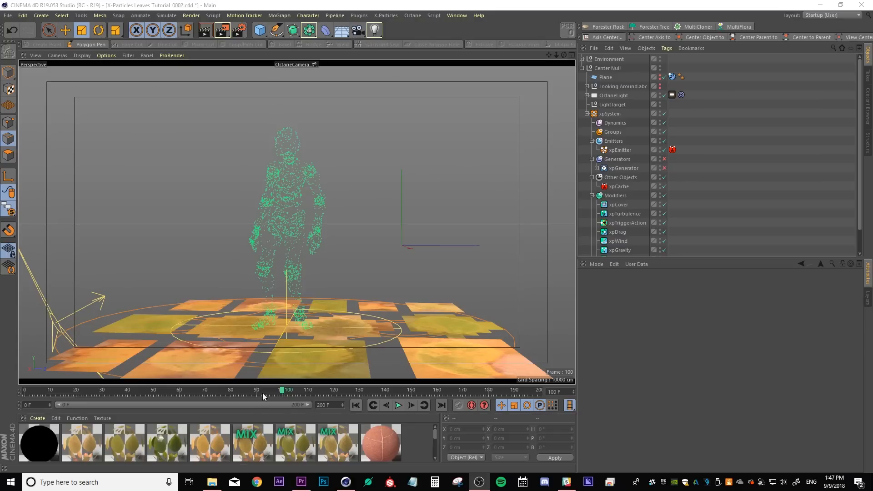
Switch to the Octane layout and start an interactive Live Viewer render of the leaves scene
left_click_drag(263, 392, 297, 393)
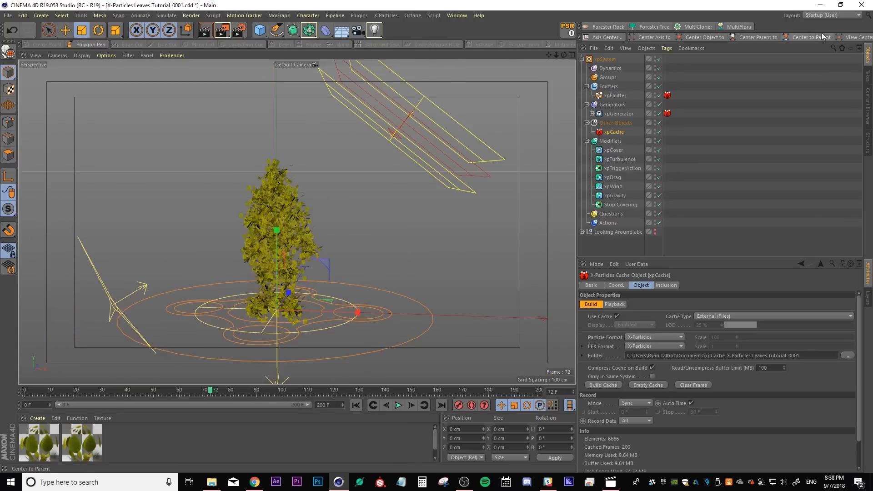
left_click(821, 32)
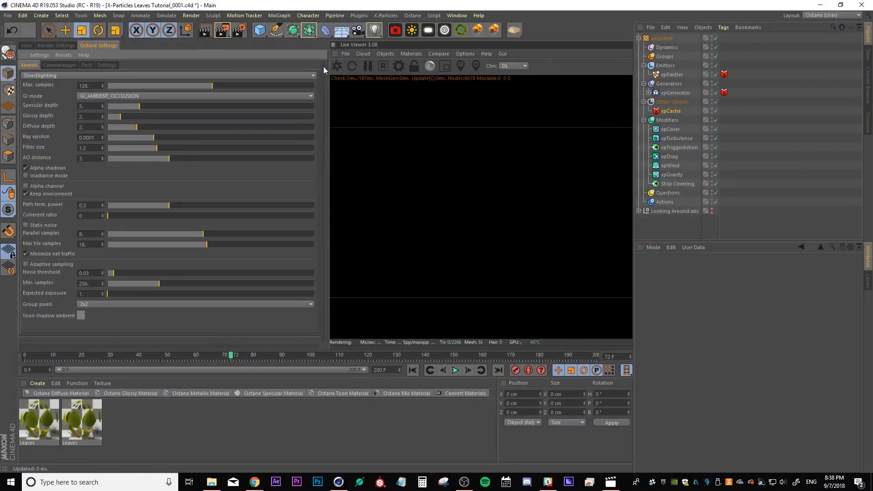
left_click(337, 66)
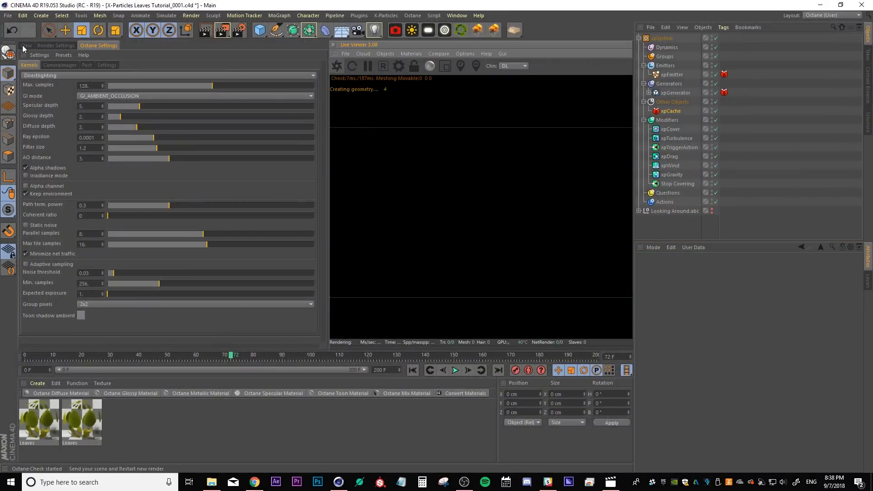
left_click(25, 46)
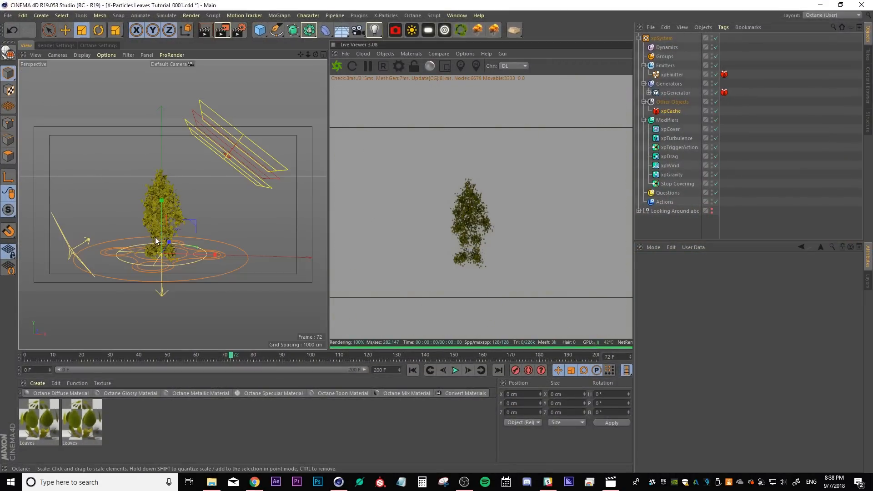
scroll(156, 241, "up", 4)
scroll(189, 222, "up", 3)
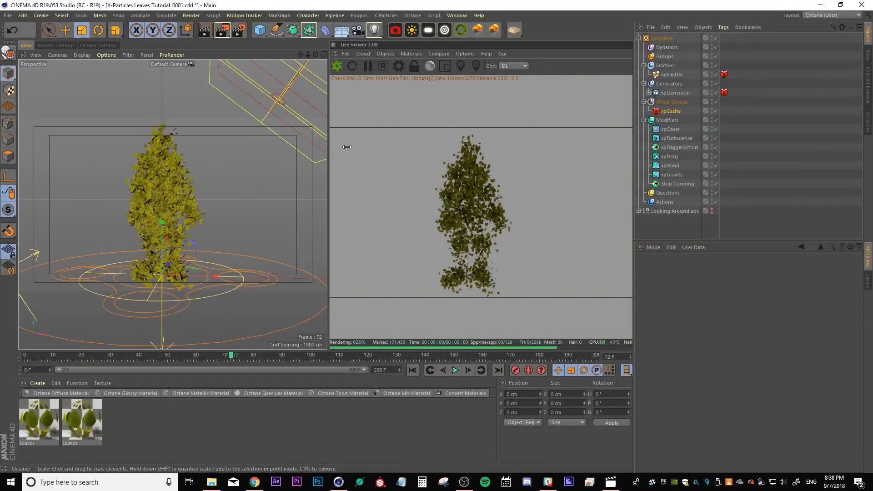
Add an Octane Daylight object and rotate it to change the sun direction over the leaves
left_click(411, 30)
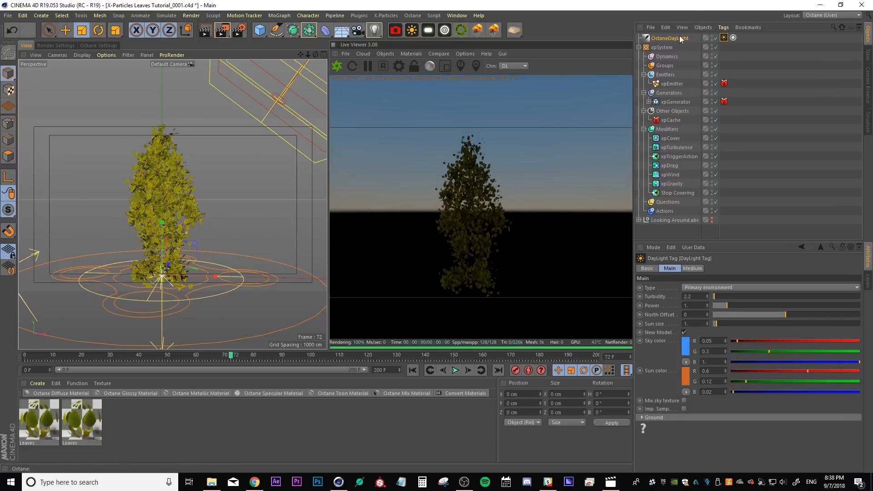
left_click(684, 38)
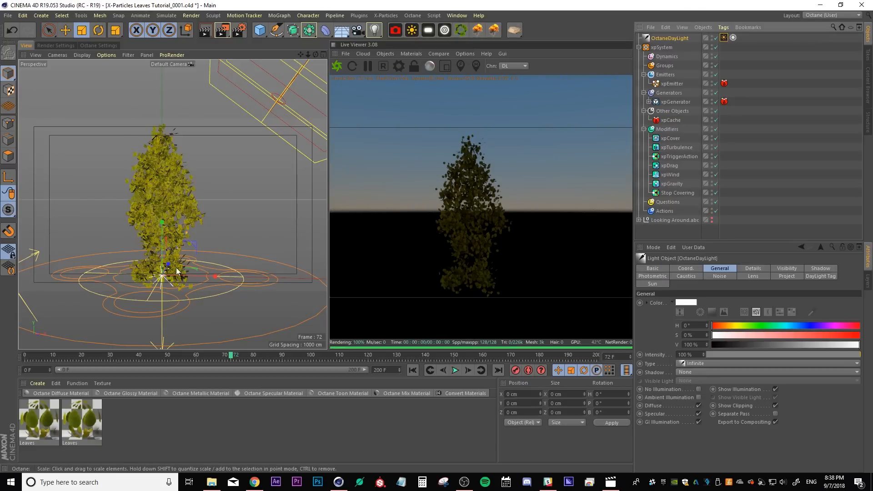
key("r")
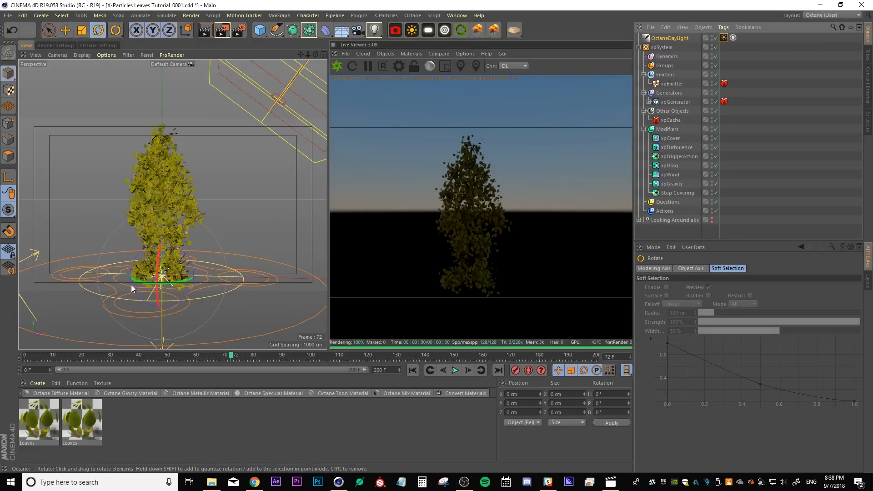
left_click_drag(133, 281, 163, 165)
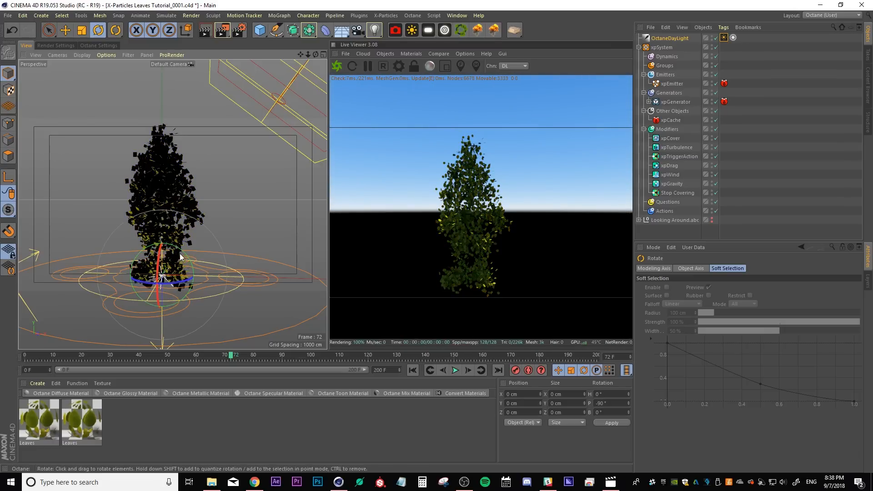
left_click_drag(182, 253, 201, 284)
Duplicate the Leaves material and rename the copies Leaves Glossy and Leaves Transmission
double_click(39, 418)
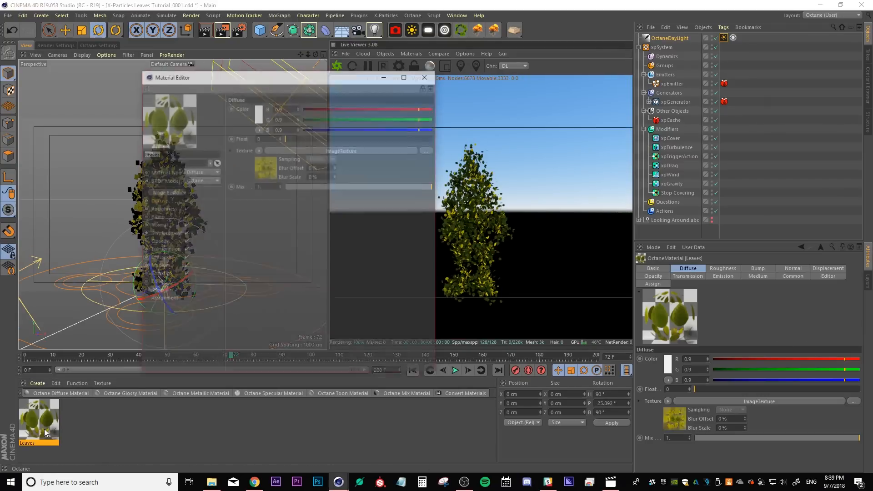
left_click(423, 77)
left_click(136, 449)
left_click(38, 416)
left_click_drag(28, 422, 58, 422, "ctrl")
double_click(73, 442)
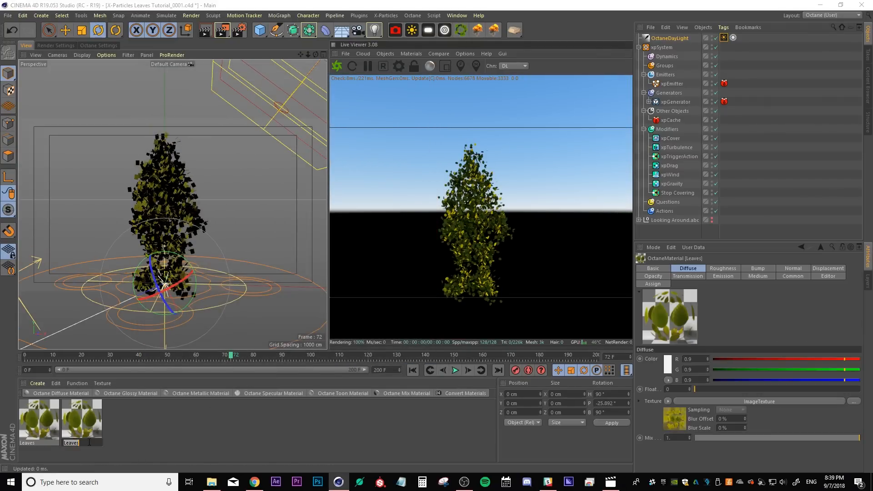
type("Glossy")
left_click(109, 435)
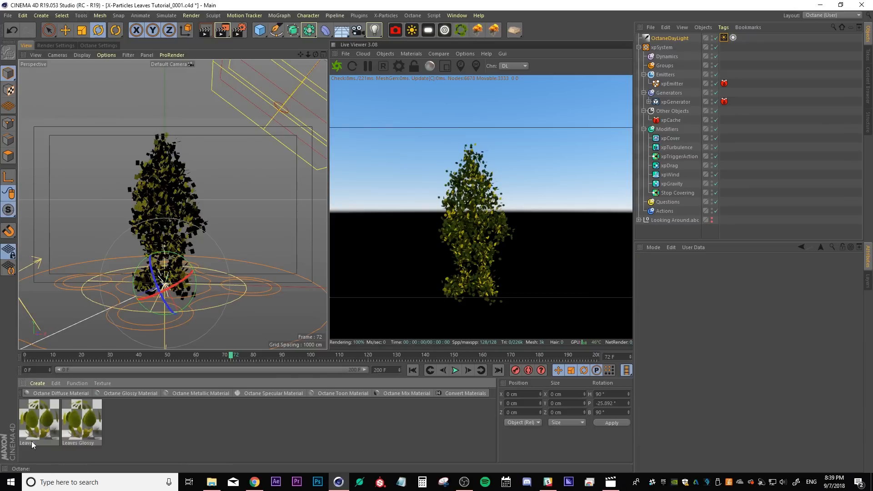
double_click(33, 443)
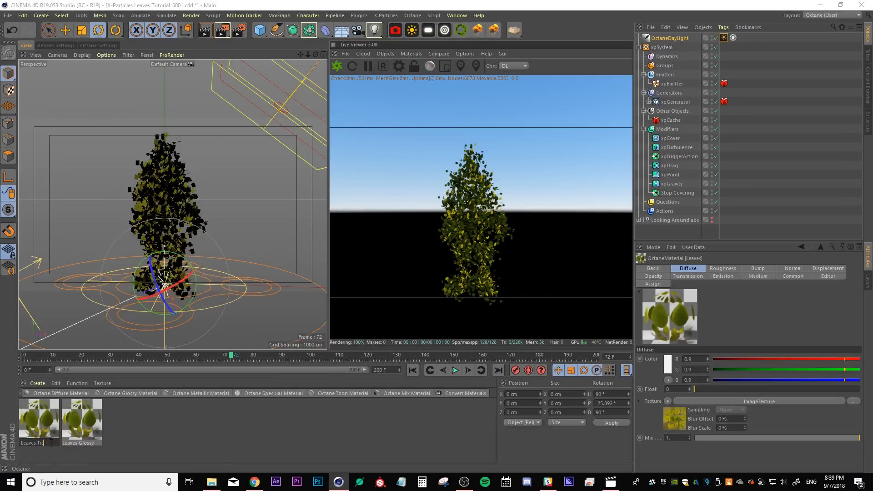
type("Transmission")
key("Return")
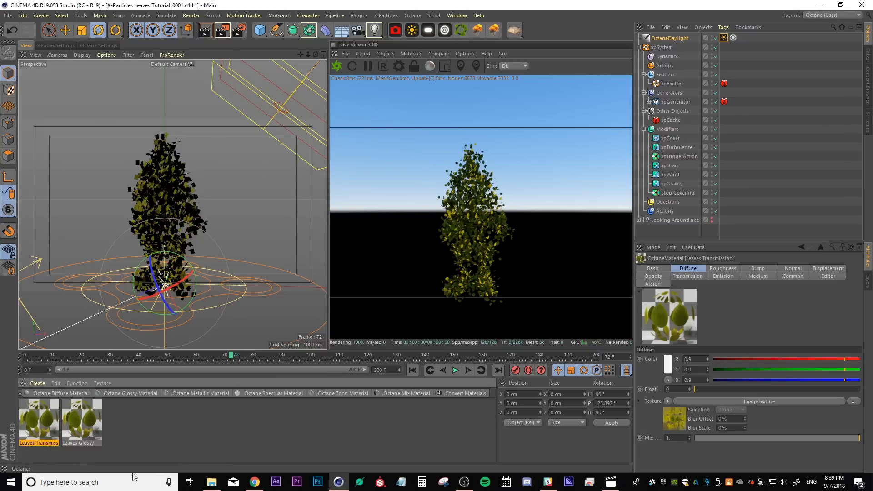
Copy the diffuse image texture of Leaves Transmission and paste it into the material's Transmission channel
left_click(138, 449)
double_click(40, 418)
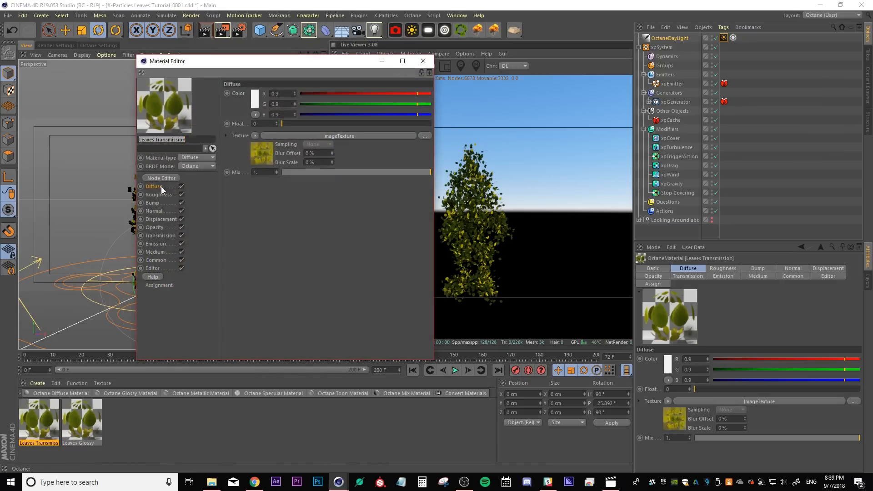
left_click(255, 137)
left_click(260, 185)
left_click(158, 236)
left_click(254, 133)
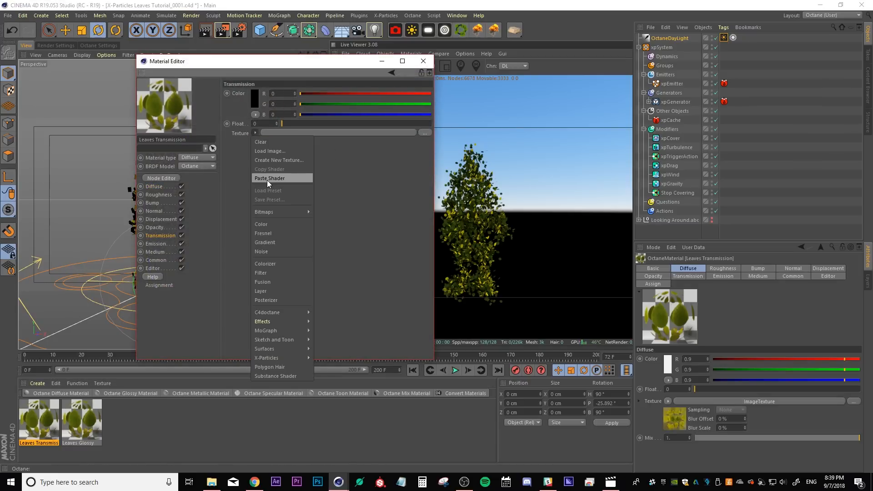
left_click(266, 180)
Set the power of the pasted transmission image texture to 3 and close the material editor
left_click_drag(244, 68, 283, 98)
left_click(301, 181)
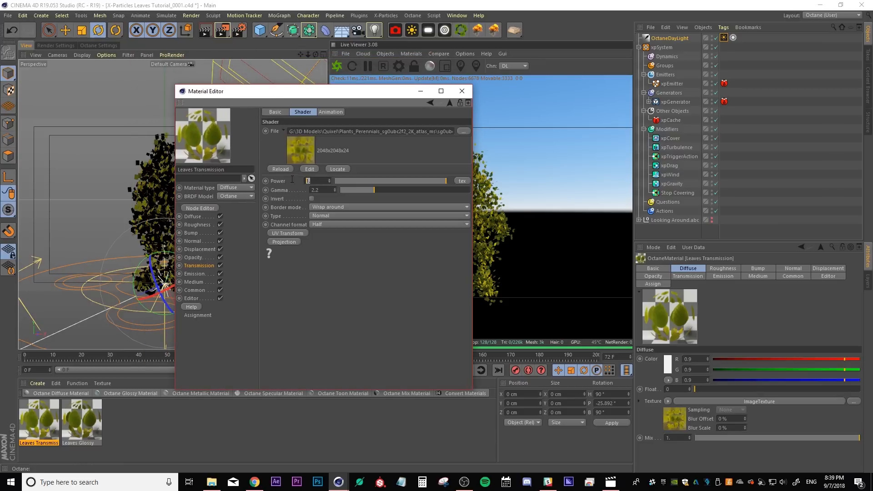
type("3")
key("Return")
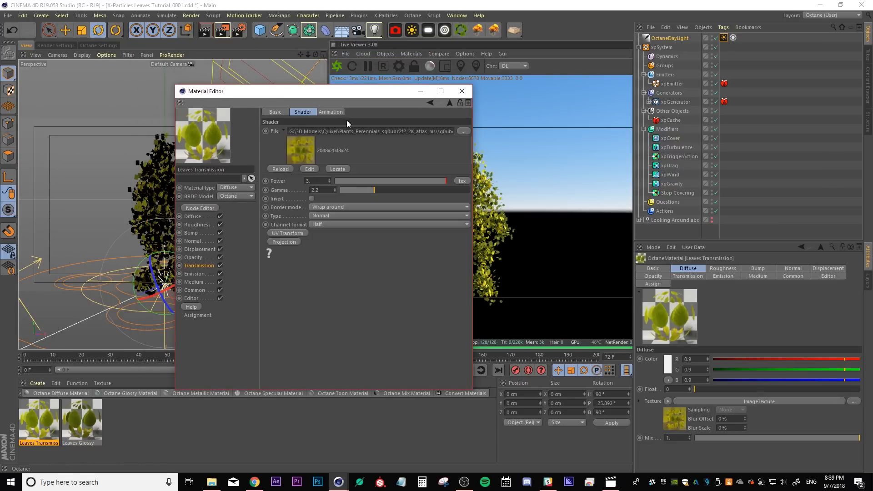
left_click_drag(292, 95, 240, 113)
left_click(405, 113)
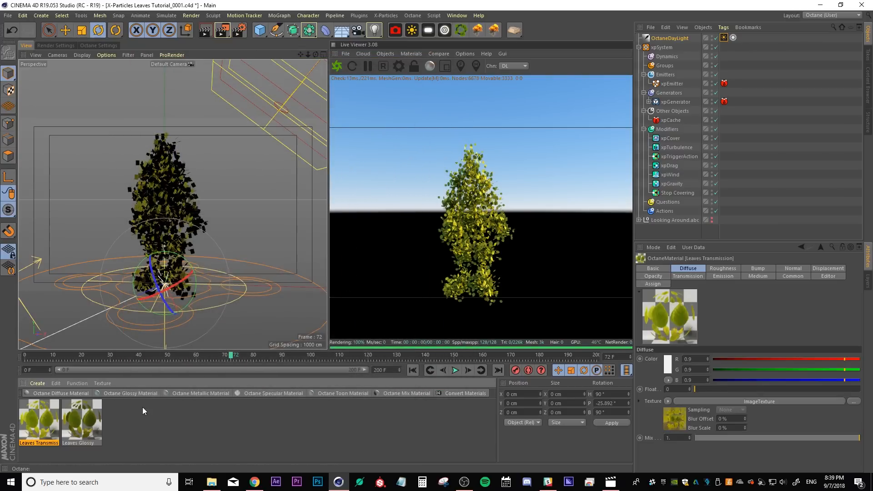
Create an Octane Mix material using Leaves Transmission as Material1 and Leaves Glossy as Material2
left_click(148, 426)
left_click(396, 394)
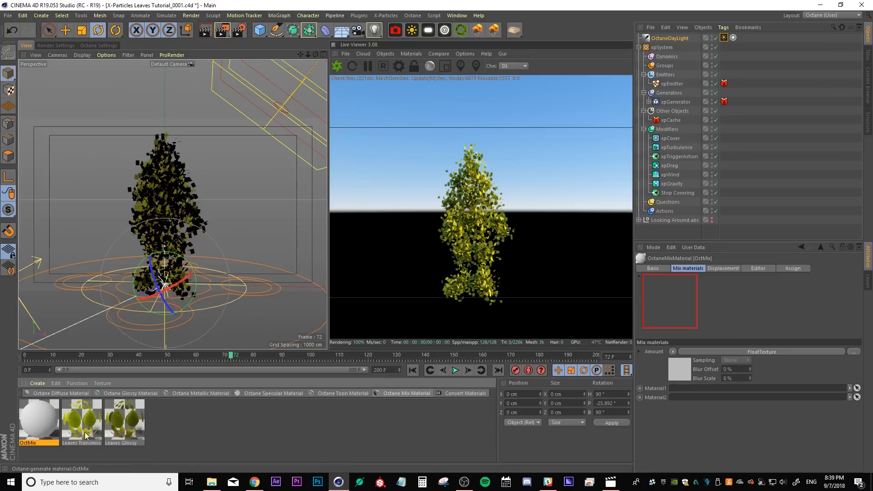
double_click(41, 422)
left_click_drag(288, 67, 282, 45)
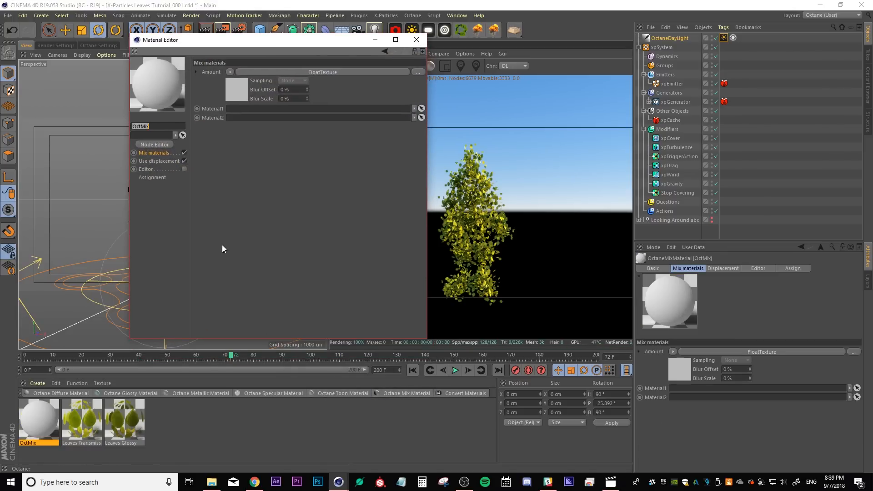
left_click(421, 108)
left_click(89, 427)
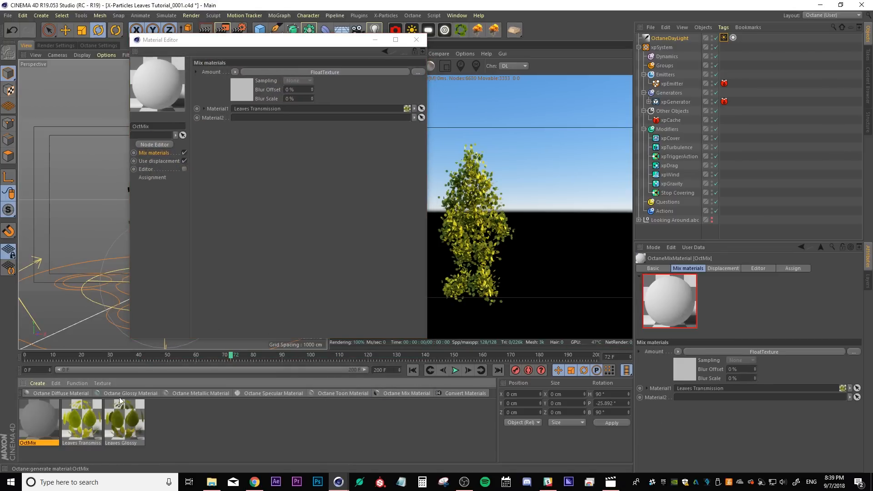
left_click(422, 117)
left_click(132, 417)
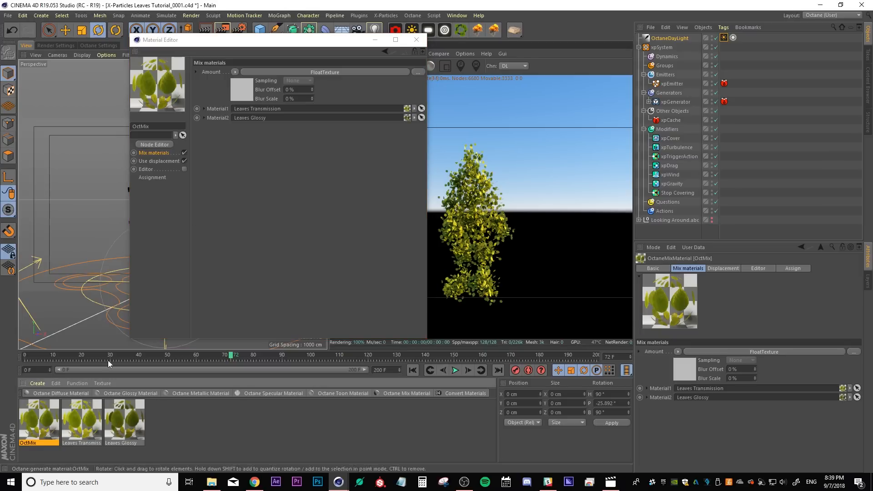
Change the Leaves Glossy material type to Glossy
left_click(128, 421)
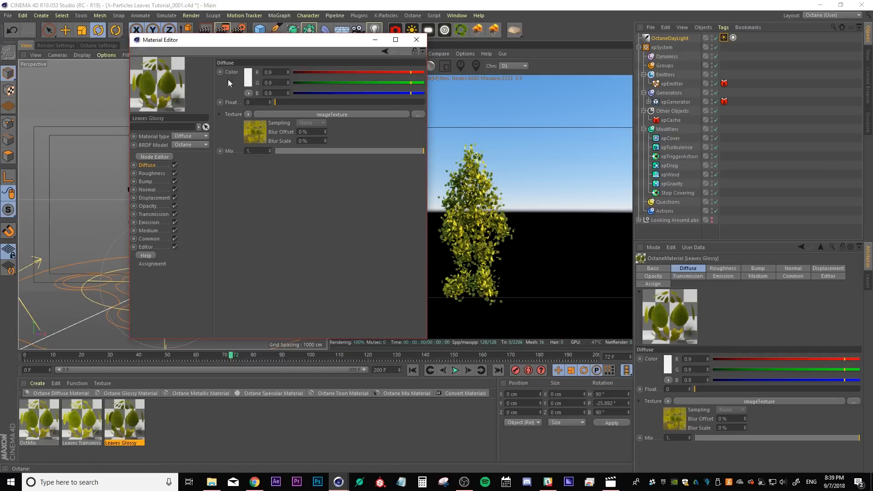
left_click_drag(238, 47, 362, 73)
left_click(320, 161)
left_click(312, 178)
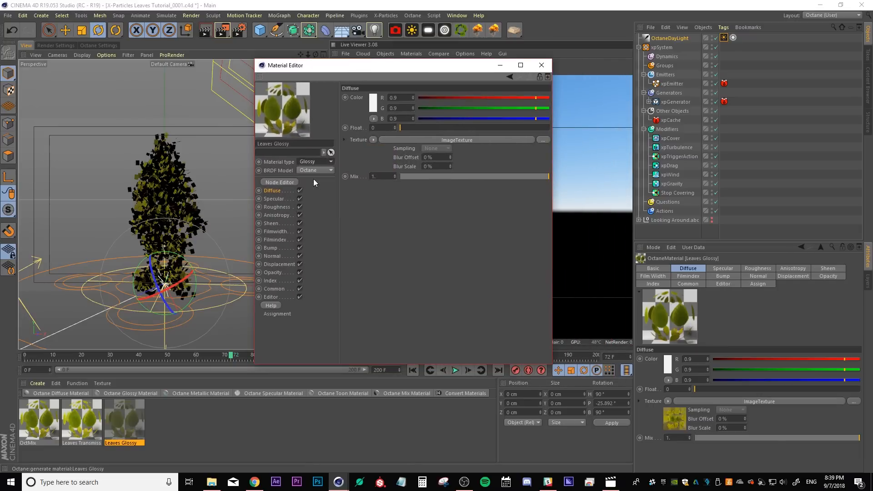
Set the Leaves Glossy roughness float to about 0.165 and its index to about 2.54
left_click(275, 207)
left_click_drag(403, 127, 424, 128)
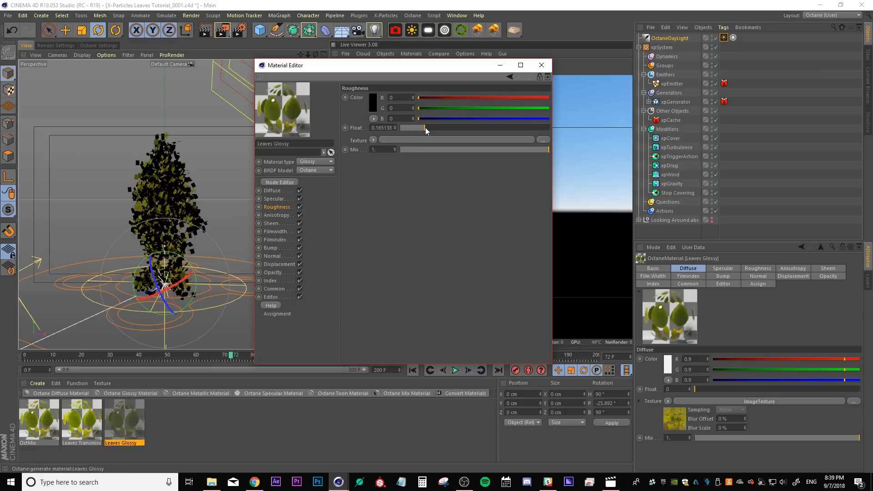
left_click(276, 279)
left_click_drag(403, 98, 431, 97)
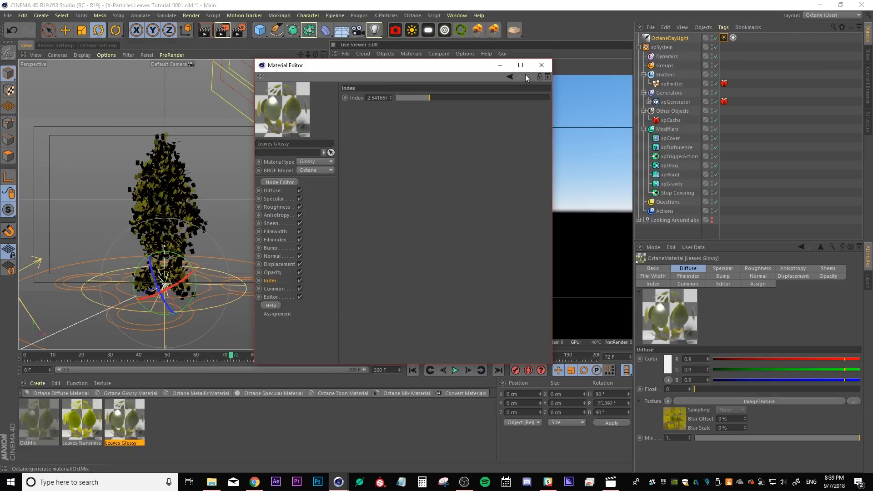
left_click(541, 65)
Open Leaves Glossy in the Node Editor and connect the sg0ubc2f_2K_Normal.jpg image texture to its Normal input
double_click(44, 429)
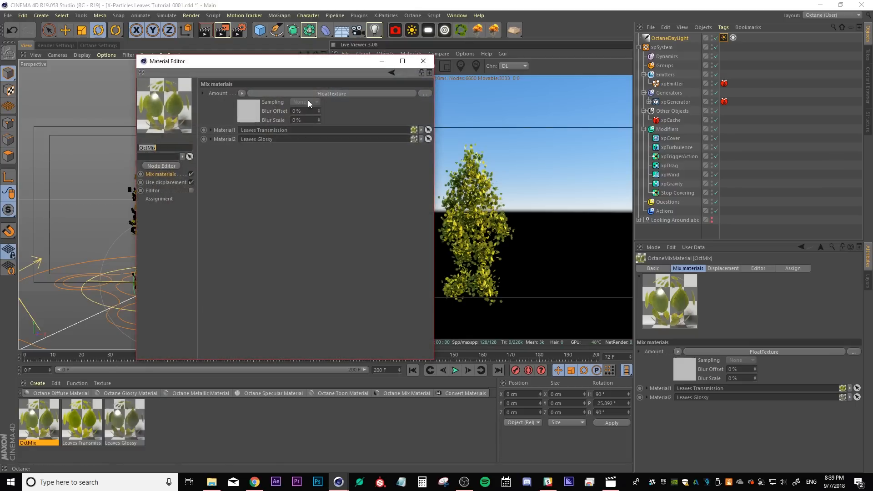
left_click(124, 423)
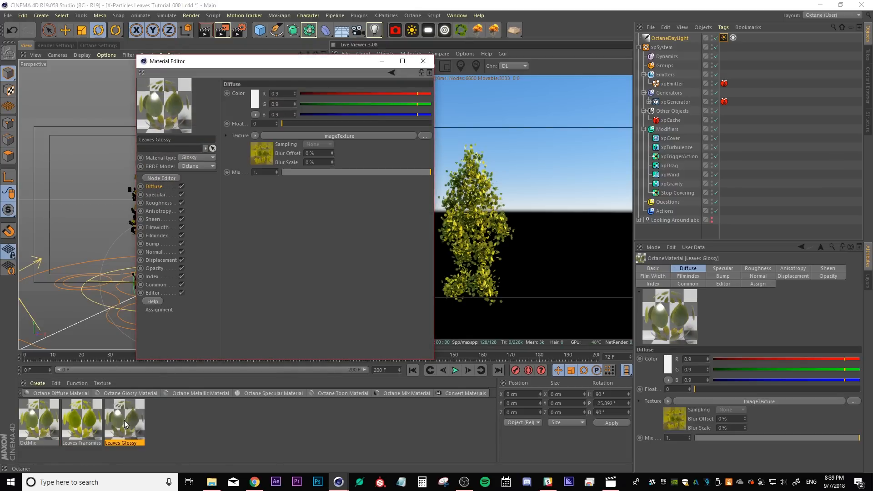
left_click(154, 252)
left_click(160, 178)
left_click_drag(292, 191, 304, 0)
middle_click_drag(213, 219, 179, 251)
scroll(180, 251, "up", 3)
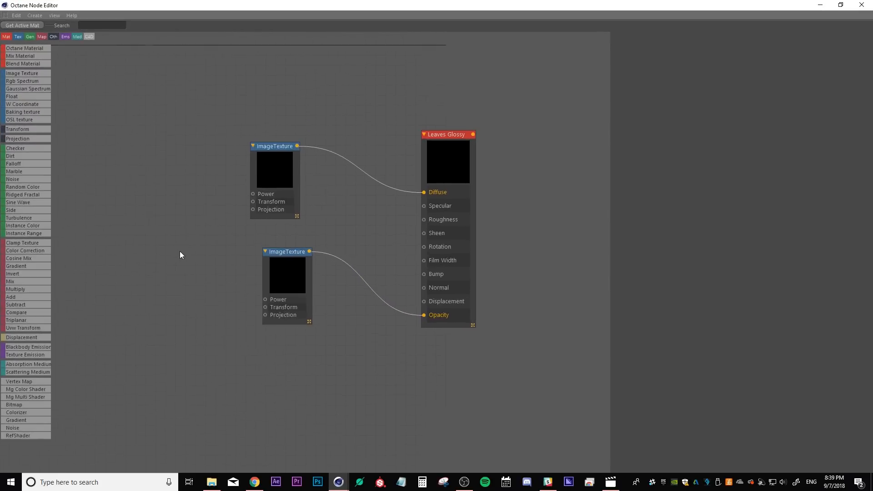
middle_click_drag(413, 283, 391, 282)
key("alt+Tab")
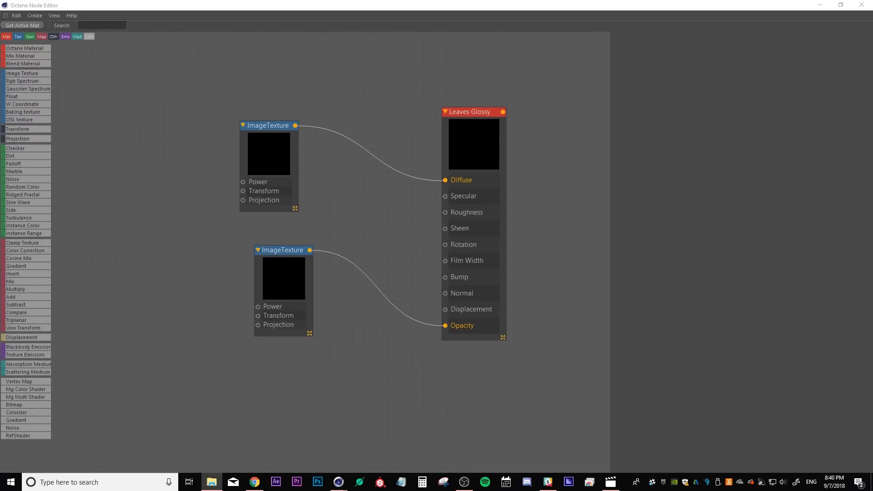
left_click_drag(872, 204, 446, 294)
left_click_drag(273, 144, 268, 85)
left_click_drag(191, 216, 259, 185)
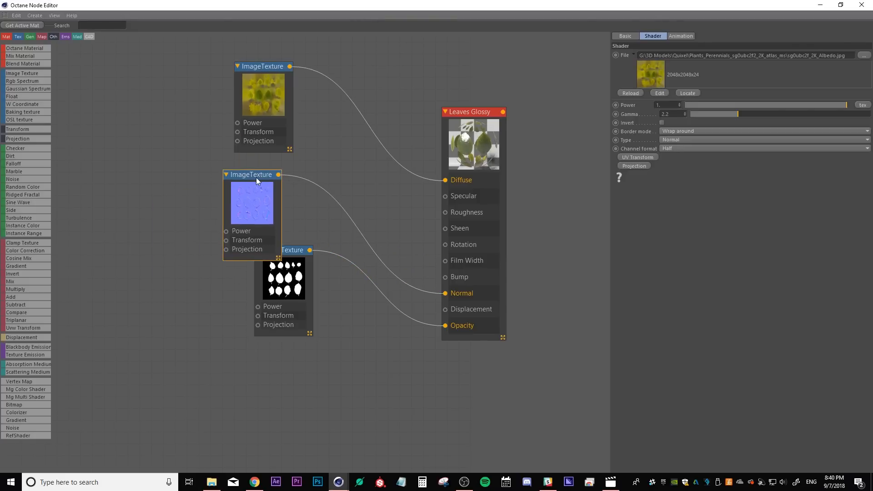
Add the sg0ubc2f_2K_Specular.jpg image texture and connect it to the Leaves Glossy Specular input
left_click_drag(563, 2, 481, 0)
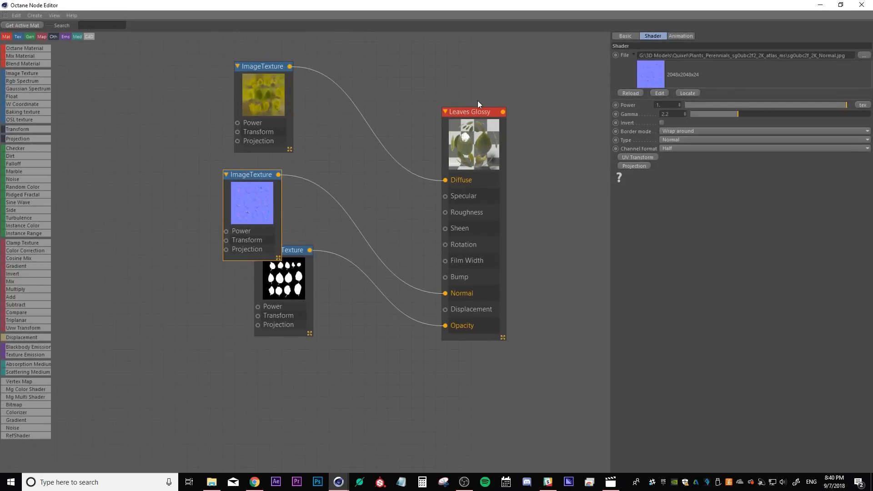
key("alt+Tab")
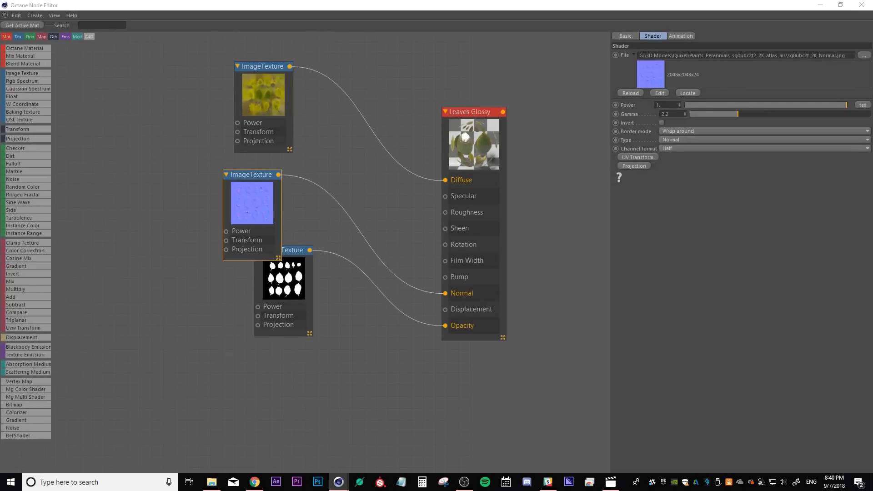
left_click_drag(476, 260, 445, 196)
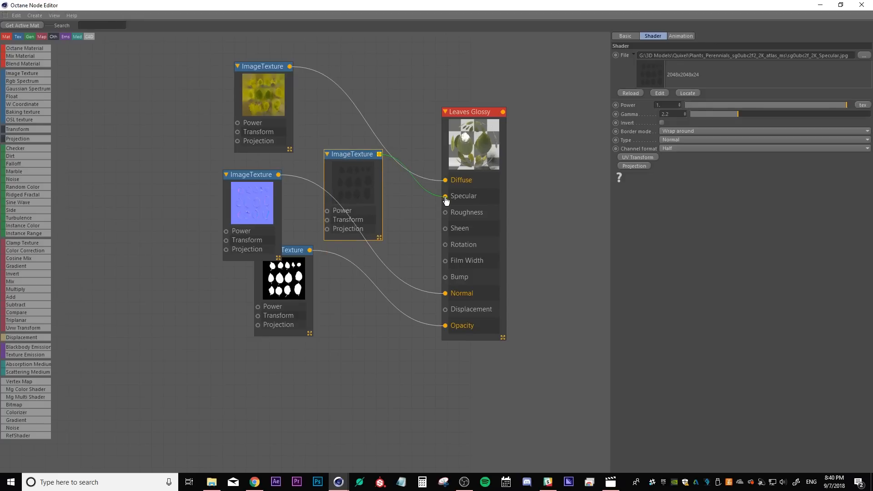
Open the mix material and set its Amount float texture to about 0.68
double_click(33, 420)
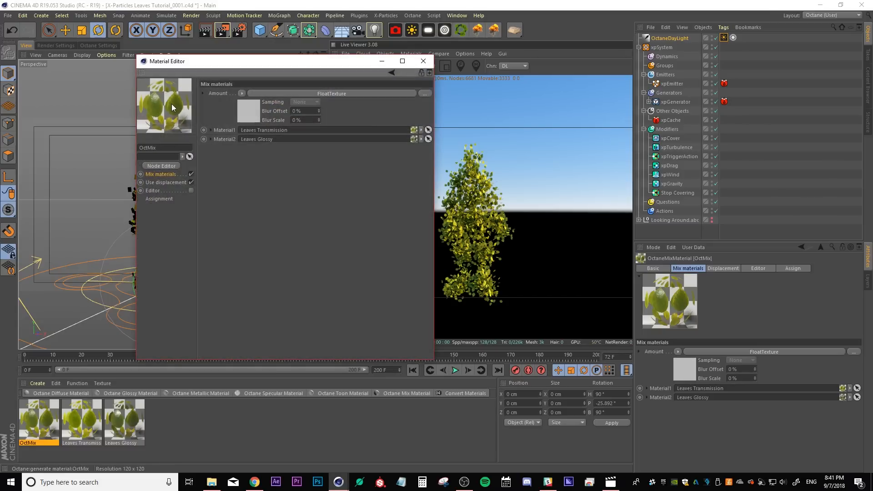
left_click(252, 110)
mouse_move(282, 102)
left_mouse_down()
mouse_move(247, 102)
mouse_move(392, 100)
mouse_move(374, 101)
left_mouse_up()
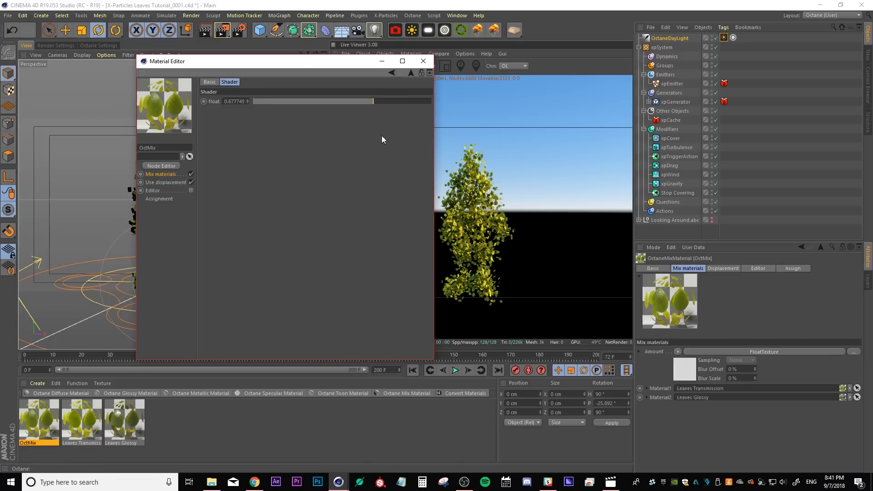
Close the material editor and rename the mix material to Leaves Mix 1
left_click(423, 60)
left_click(244, 413)
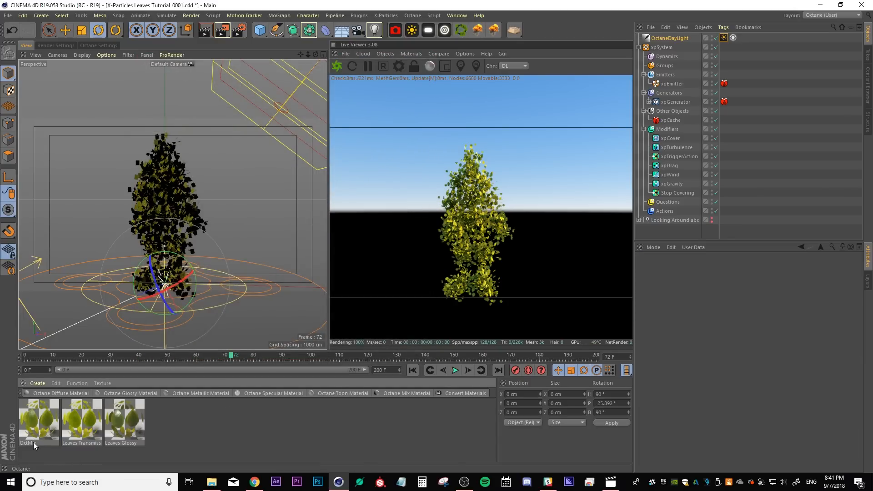
double_click(32, 442)
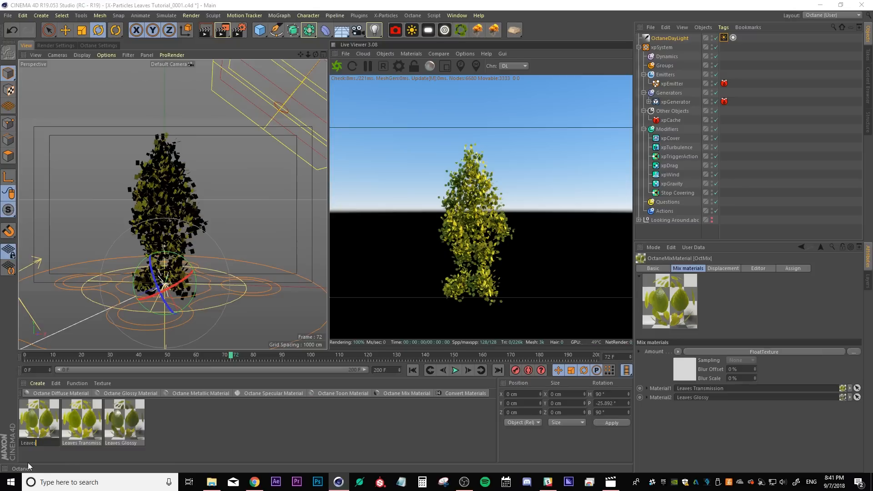
type("Leaves Mix 1")
key("Return")
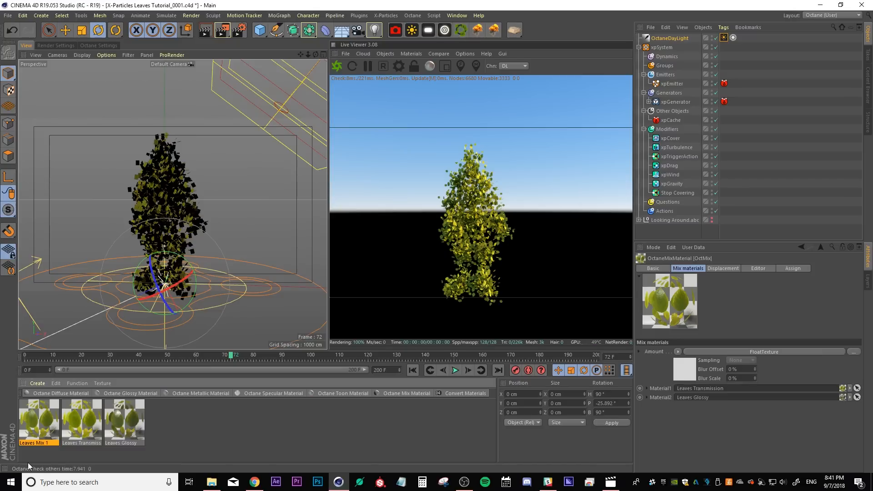
Expand xpGenerator, apply Leaves Mix 1 to a leaf object, and delete the leaves' old material tags
left_click(202, 430)
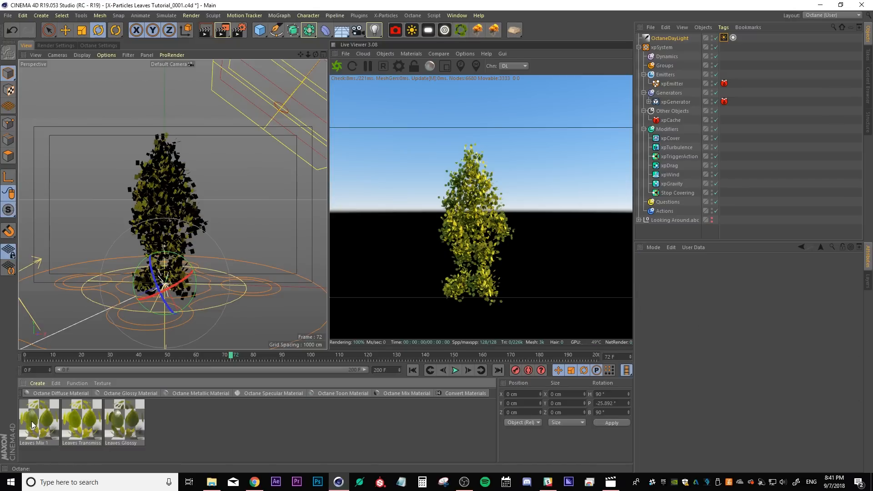
left_click(650, 102)
left_click(649, 102)
left_click_drag(39, 419, 724, 119)
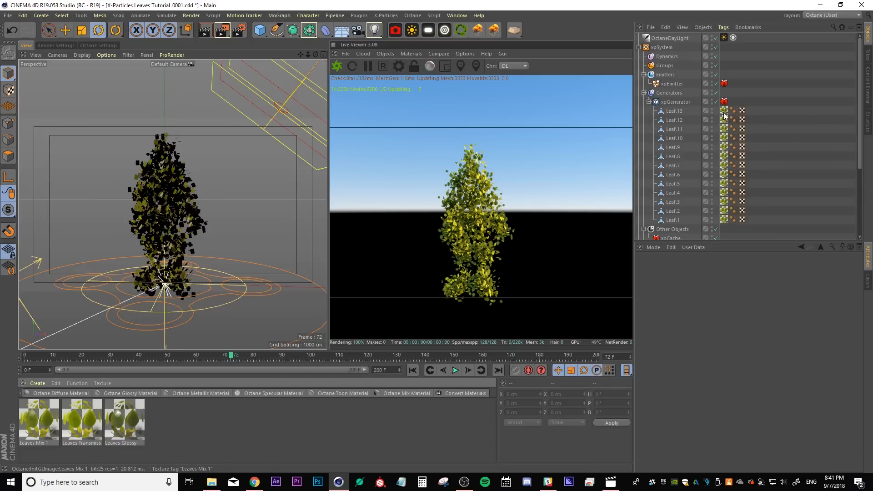
left_click(721, 216)
left_click(723, 221, "shift")
key("Delete")
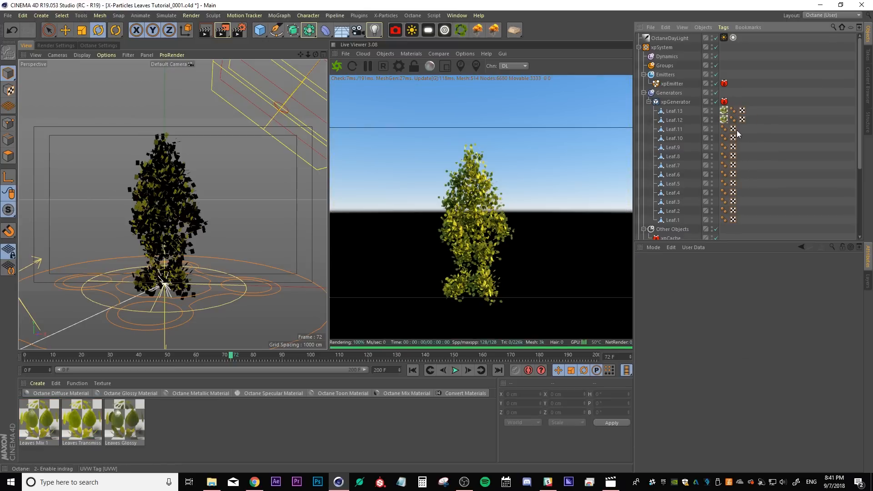
Copy the Leaves Mix 1 material tag onto the remaining leaf objects under xpGenerator
left_click(724, 113)
left_click_drag(742, 111, 741, 130, "ctrl")
left_click_drag(740, 129, 741, 139, "ctrl")
left_click_drag(740, 138, 740, 149, "ctrl")
left_click_drag(740, 148, 741, 176, "ctrl")
left_click_drag(741, 184, 741, 194, "ctrl")
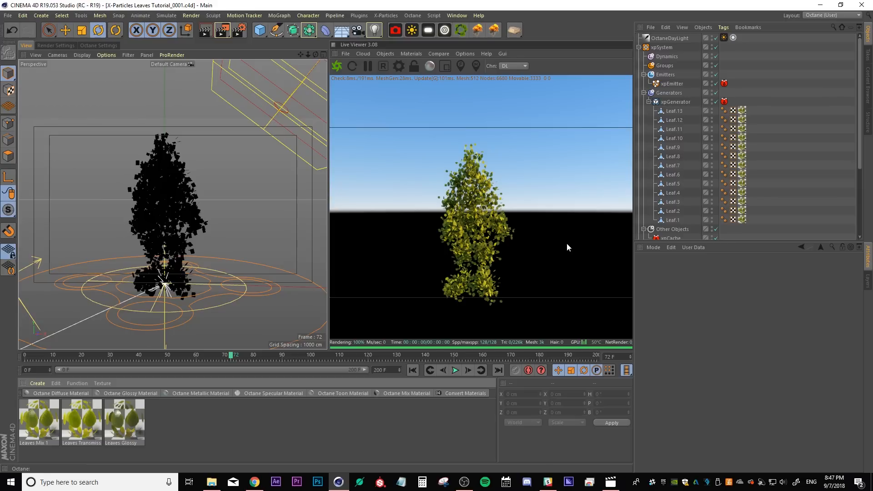
left_click(34, 432)
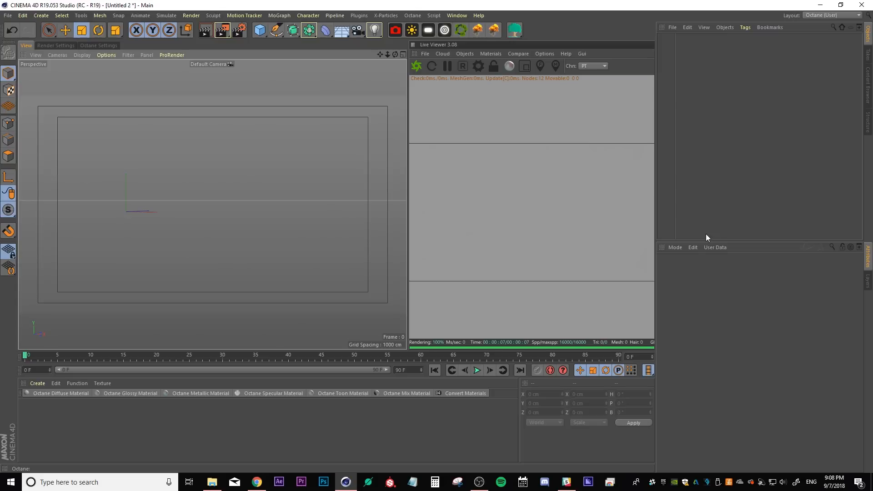
Browse the Forester for Cinema 4D page and the free tree models on TurboSquid
left_click(516, 32)
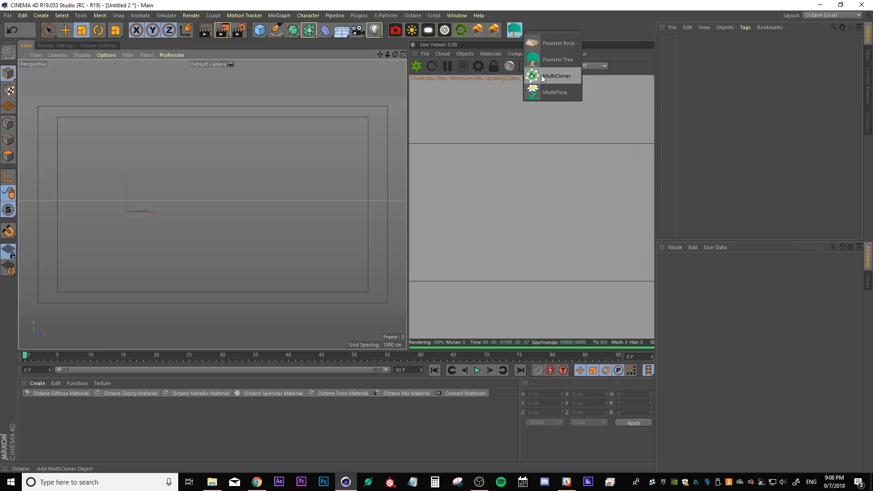
left_click(257, 482)
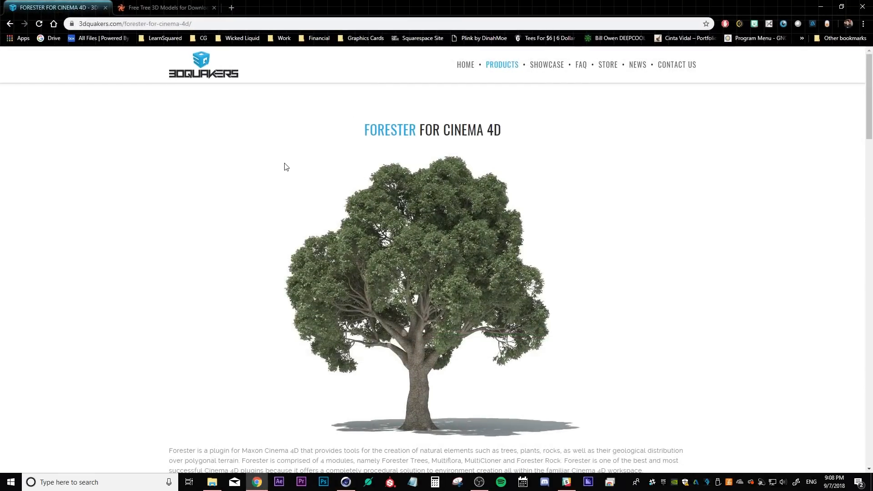
scroll(298, 178, "down", 3)
scroll(297, 177, "up", 3)
left_click(162, 9)
scroll(116, 118, "up", 10)
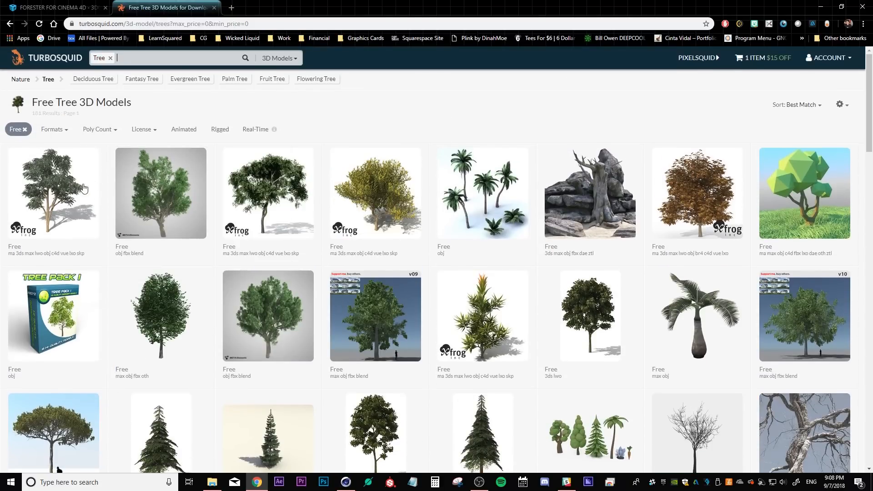
scroll(341, 139, "down", 3)
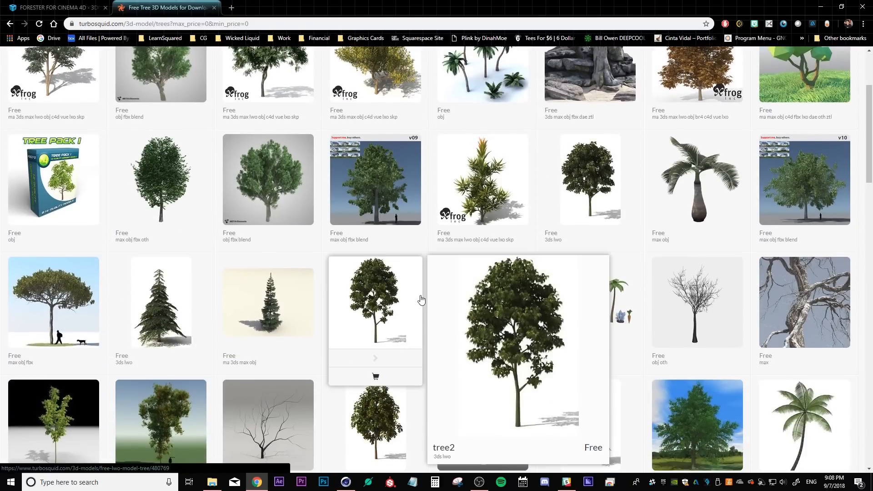
mouse_move(561, 182)
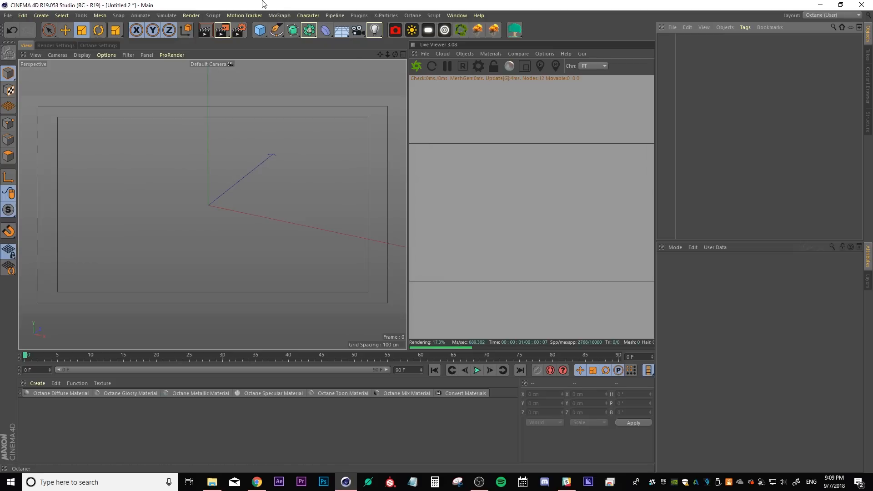
Add a plane and an Octane Scatter object to the new scene
left_click(260, 32)
left_click(339, 63)
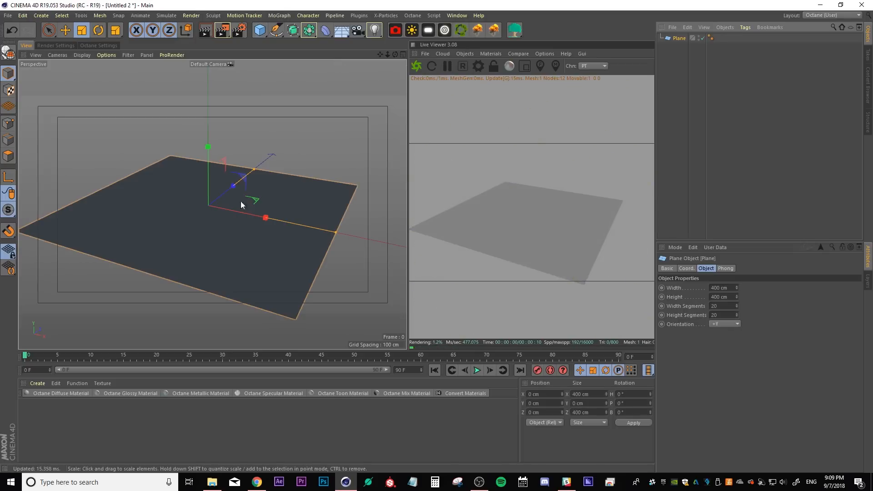
left_click(460, 30)
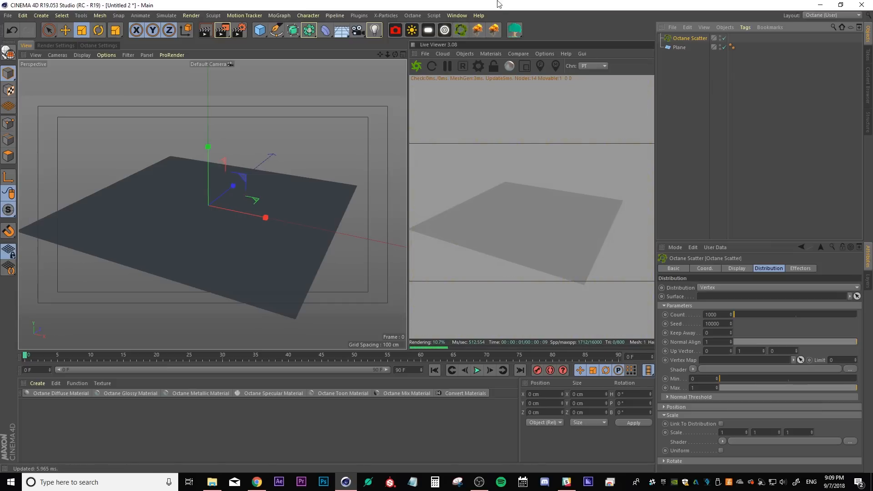
Add a Forester Tree and switch it to the Aspen preset from the Tree Library
left_click(514, 30)
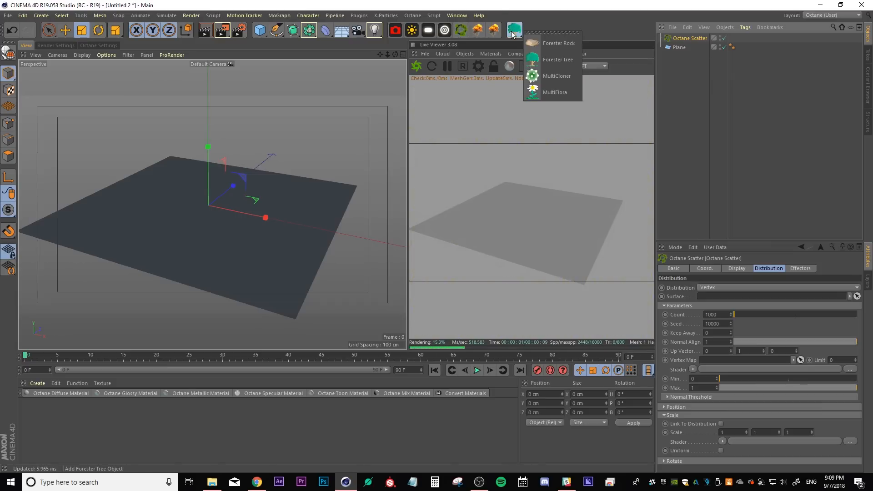
left_click(550, 64)
left_click(697, 118)
scroll(203, 180, "down", 5)
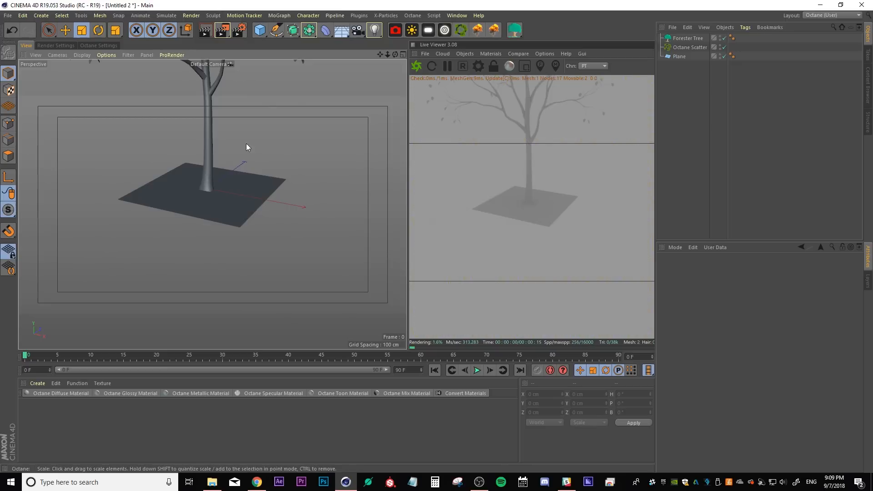
middle_click_drag(247, 144, 243, 196, "alt")
left_click(677, 39)
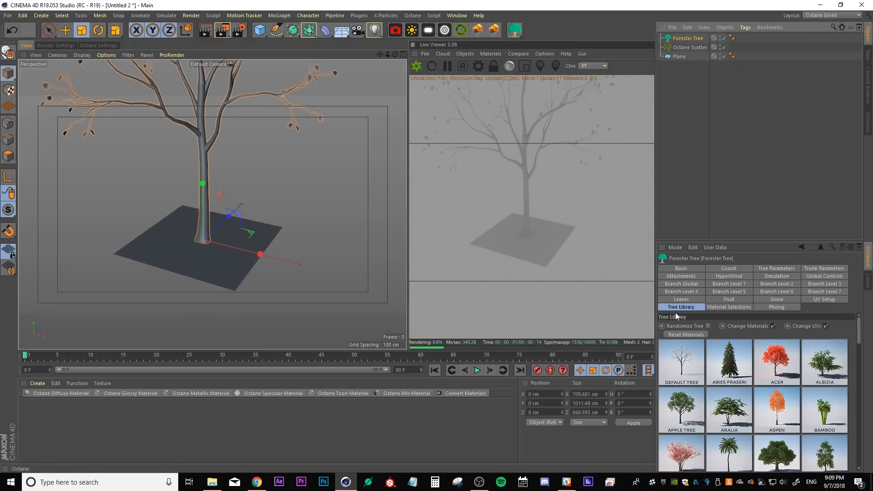
left_click(779, 419)
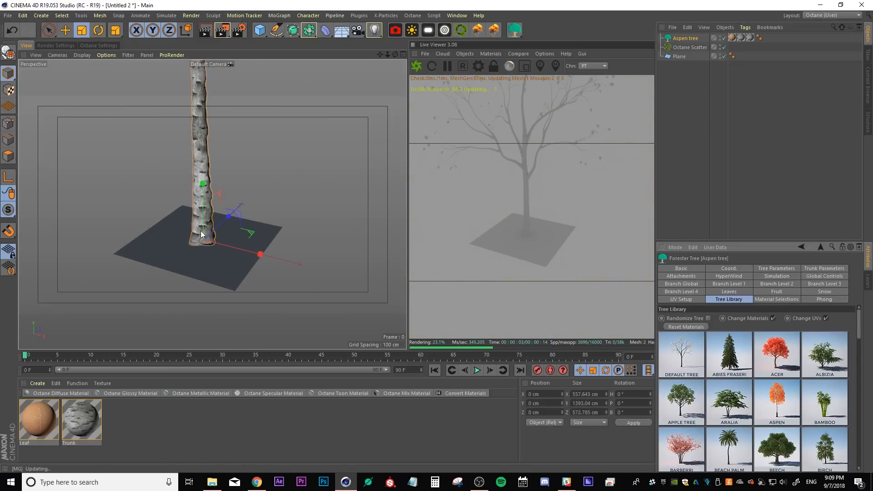
scroll(203, 239, "down", 5)
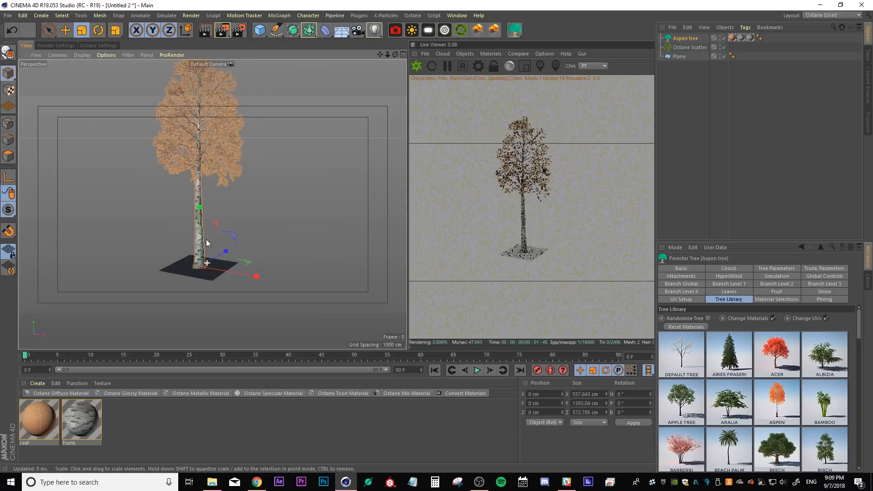
Scale the plane up to about 3926 cm in width and height
left_click(679, 56)
left_click_drag(268, 230, 366, 204)
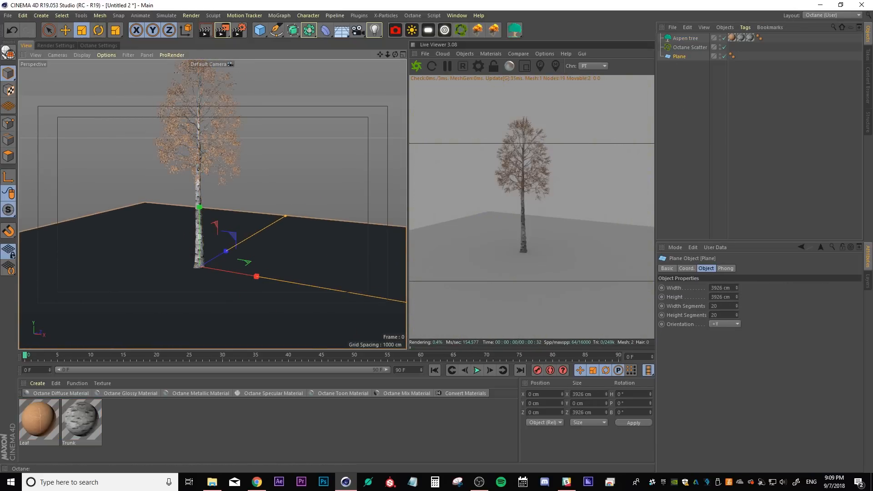
left_click(711, 100)
Parent the Aspen tree under Octane Scatter and set the scatter distribution to Surface
left_click_drag(682, 38, 686, 45)
left_click(683, 40)
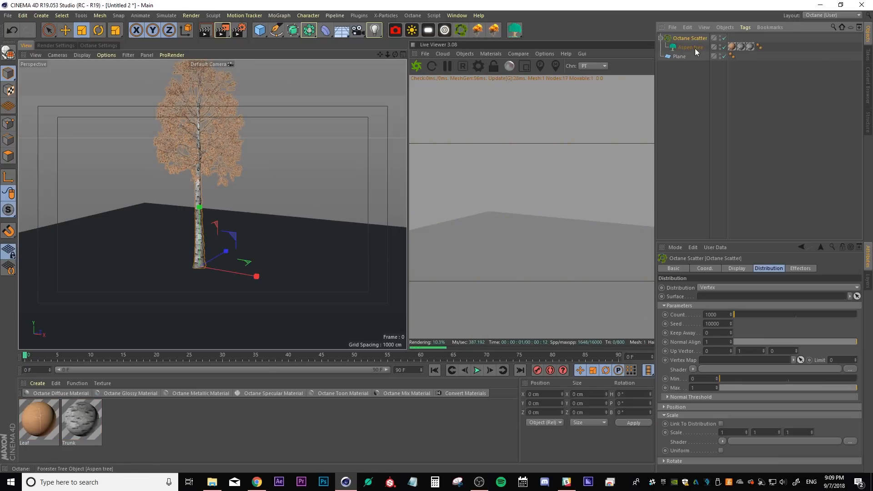
left_click(704, 288)
left_click(704, 302)
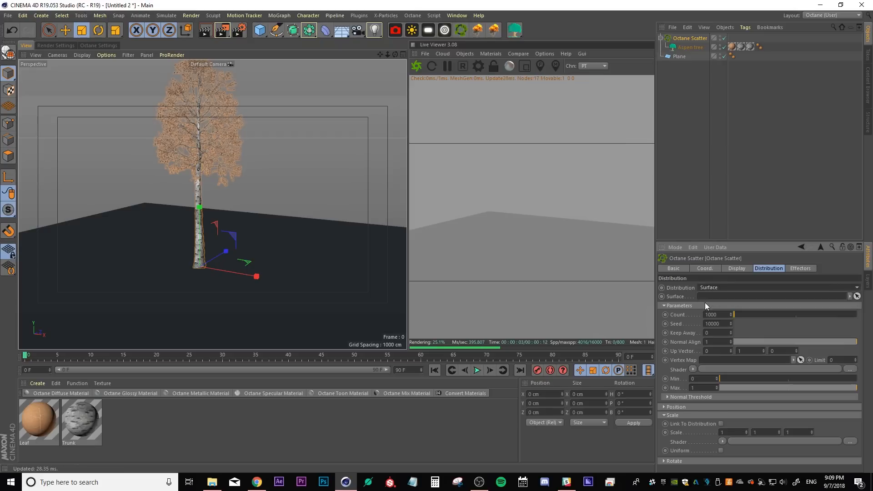
Pick the plane as the scatter surface and rename the plane Floor
left_click(855, 296)
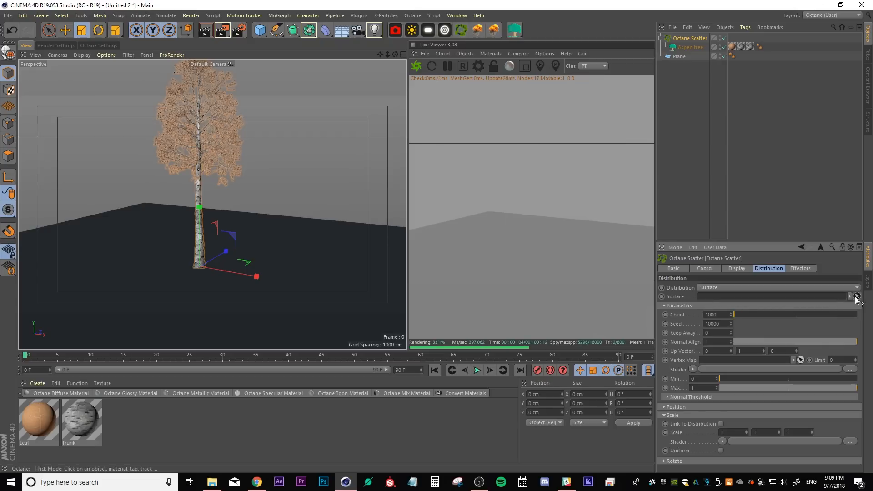
left_click(679, 56)
left_click(678, 57)
double_click(678, 57)
type("Floor")
key("Return")
Set the Octane Scatter count to 500
left_click(221, 245)
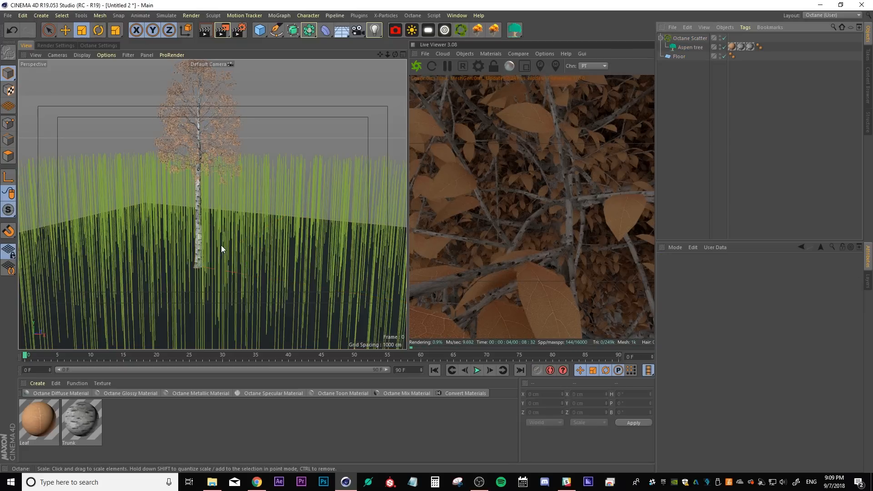
scroll(221, 245, "down", 5)
left_click_drag(246, 252, 232, 236, "alt")
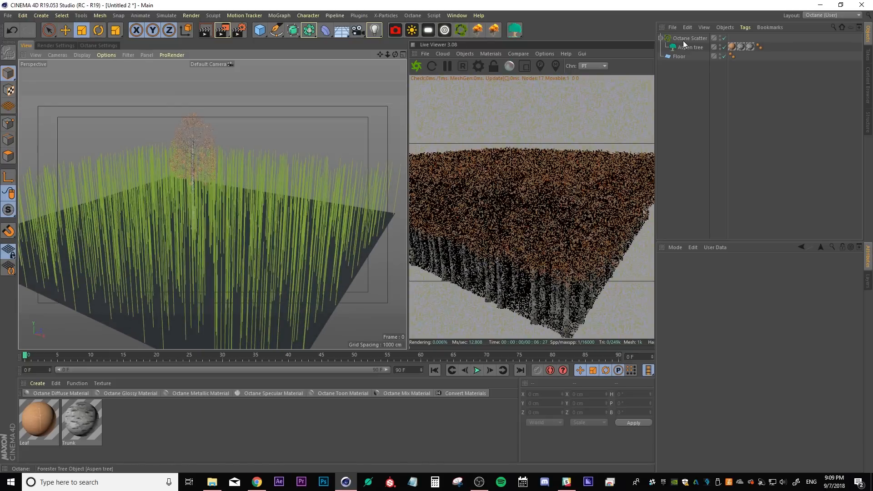
left_click(684, 39)
left_click(711, 314)
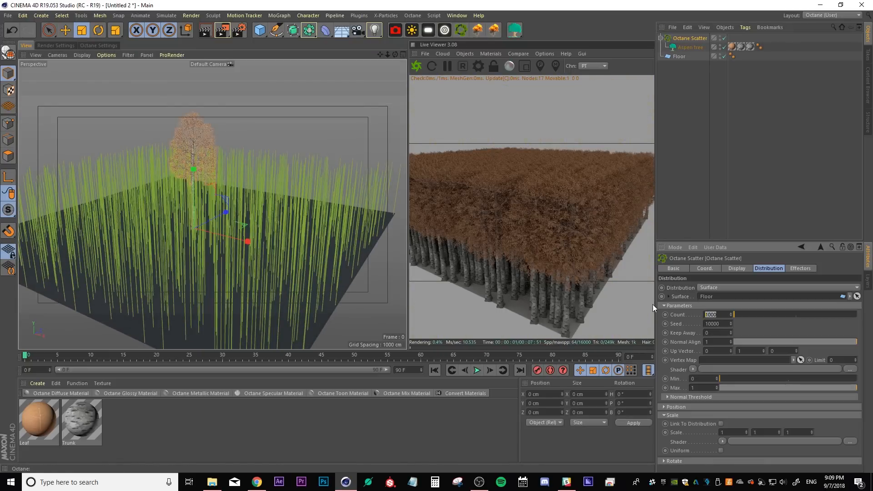
type("500")
key("Return")
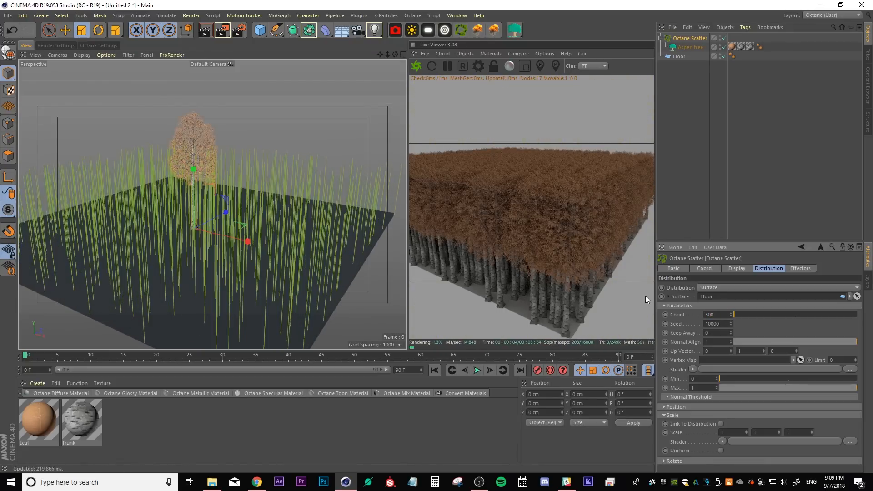
Set the Octane Scatter count to 300
left_click(711, 314)
type("300")
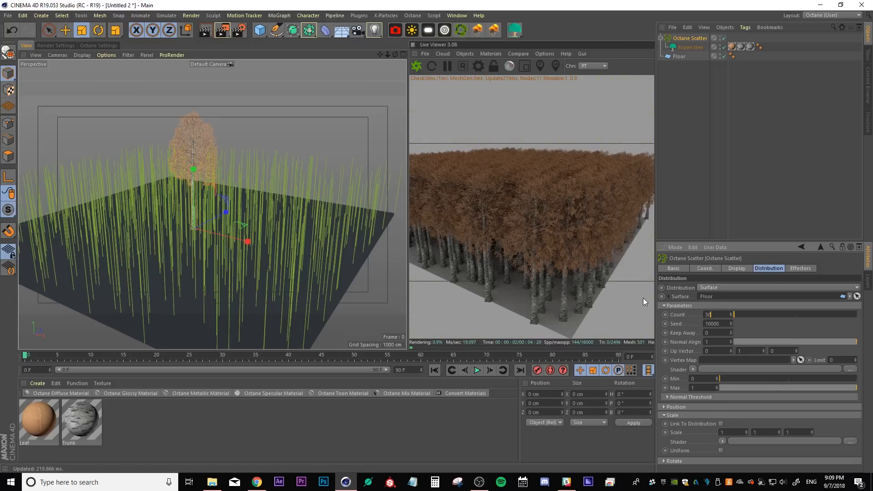
key("Return")
Set the Octane Scatter rotation to 360° on all three axes
mouse_move(247, 213)
left_mouse_down("alt")
mouse_move(176, 233)
mouse_move(246, 210)
left_mouse_up("alt")
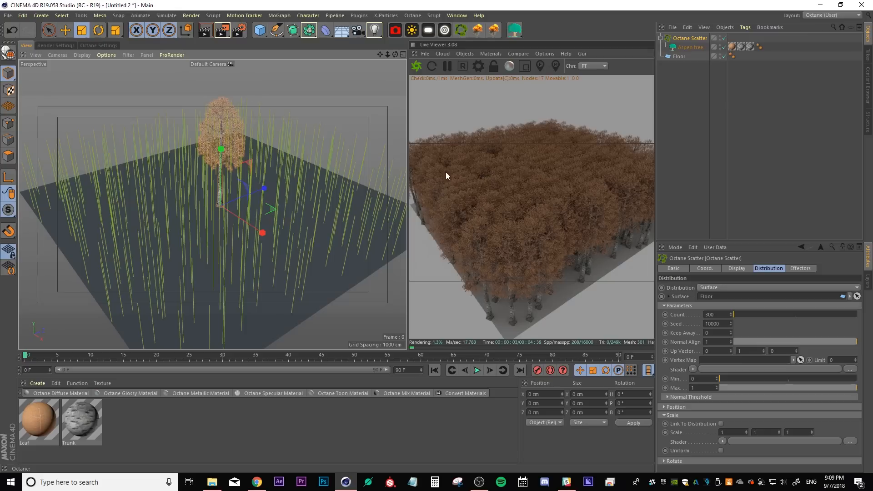
left_click(688, 47)
left_click(680, 38)
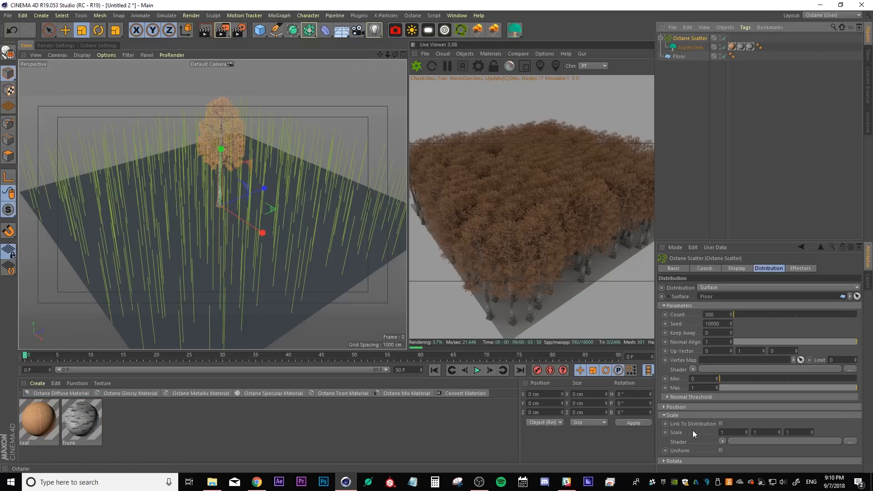
left_click(664, 416)
left_click(664, 423)
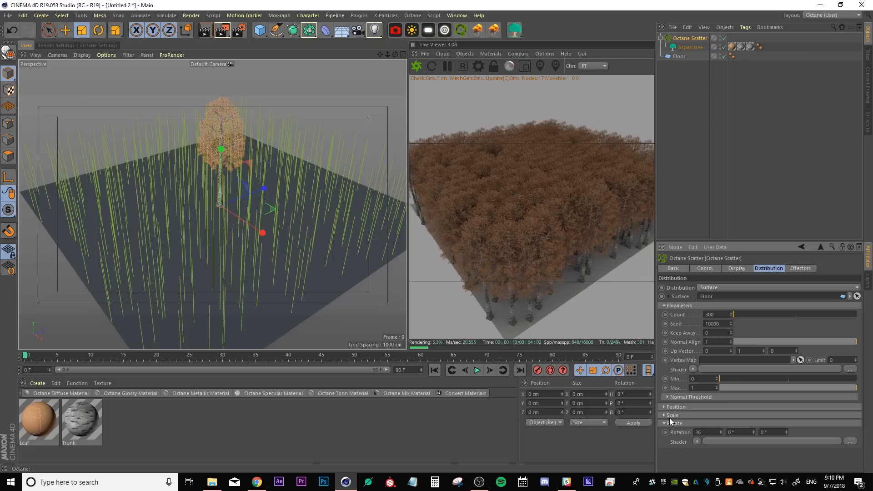
key("Tab")
type("360")
key("Tab")
type("360")
key("Return")
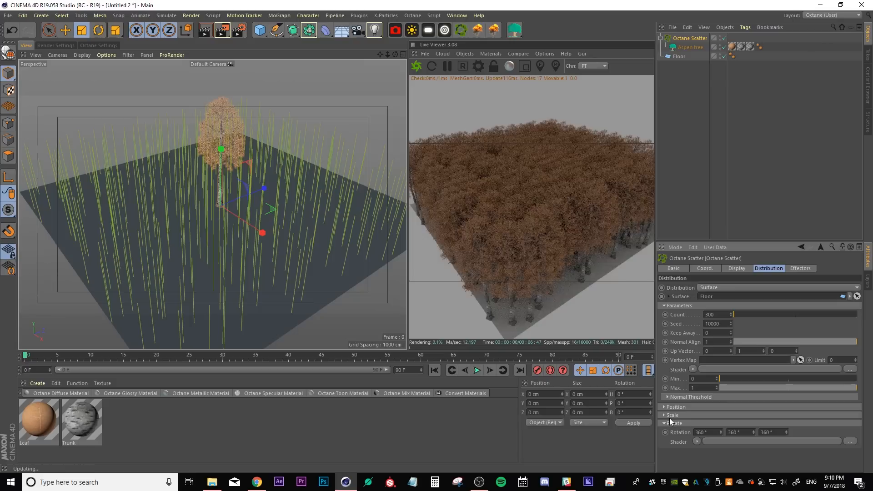
Add a Noise shader to the scatter's rotation and set the noise's global scale to 1%
left_click(697, 441)
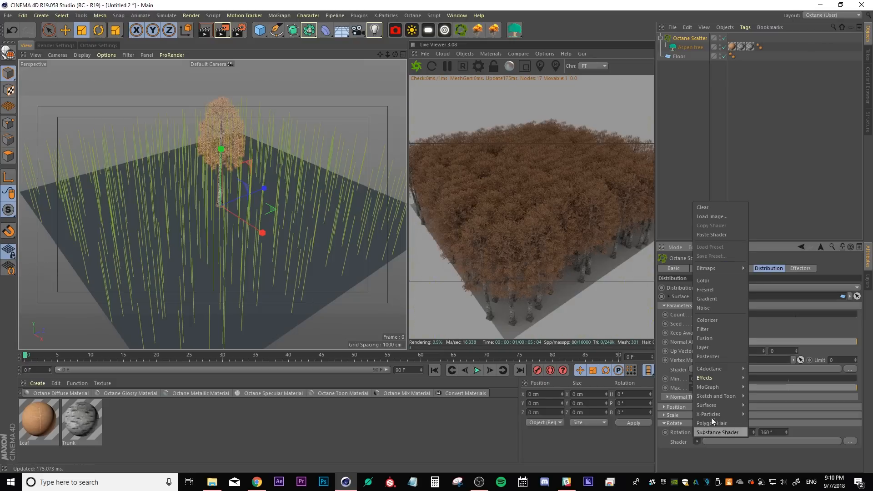
left_click(714, 303)
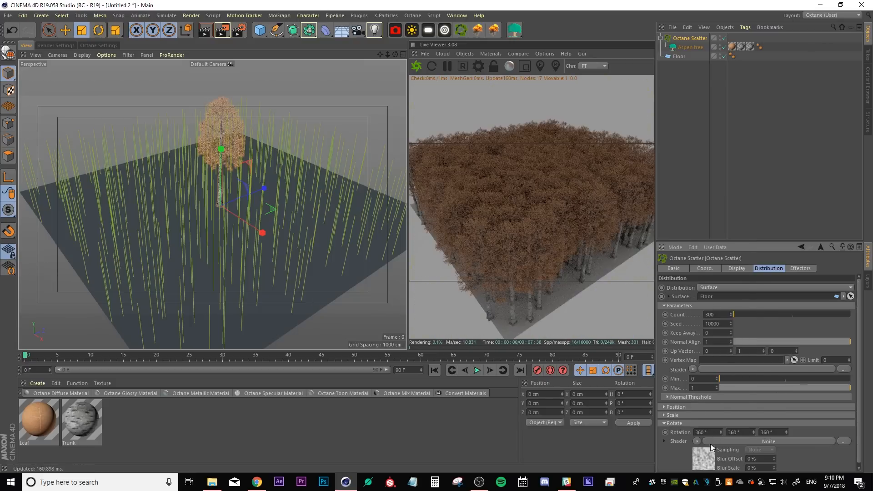
left_click(699, 457)
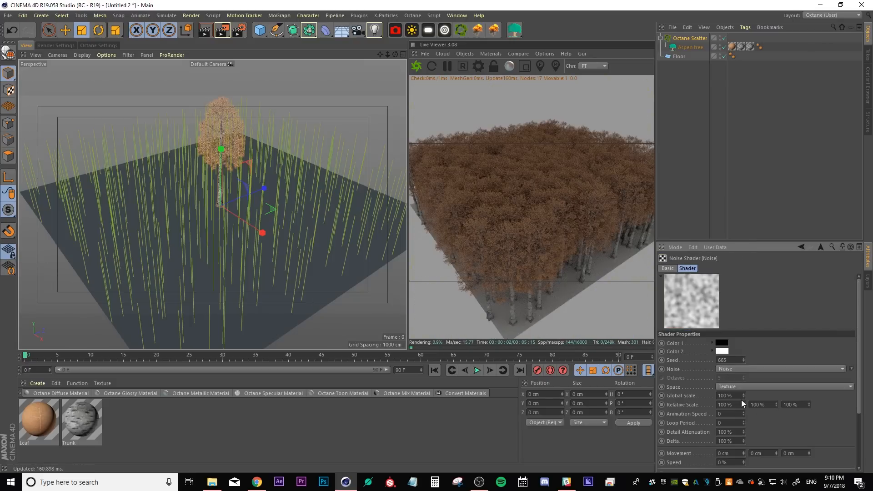
type("1")
key("Return")
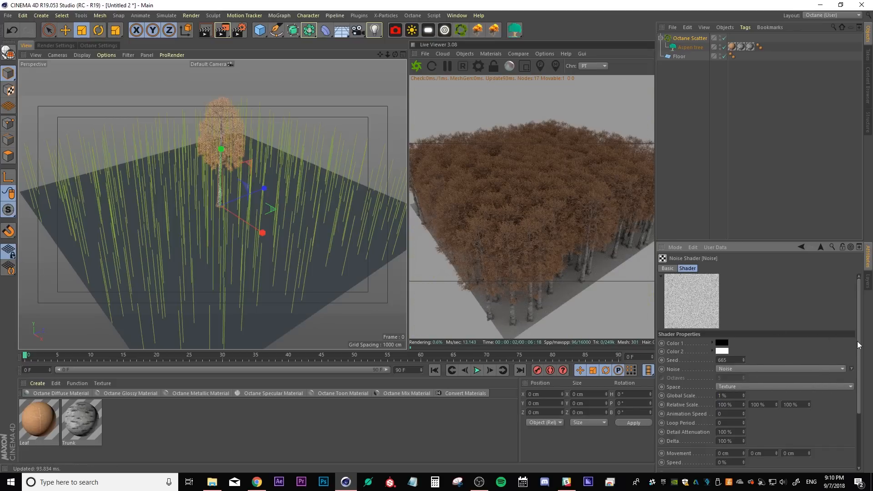
Raise the rotation noise's contrast to about 49% and return to the Octane Scatter settings
scroll(858, 345, "down", 7)
left_click_drag(808, 444, 827, 443)
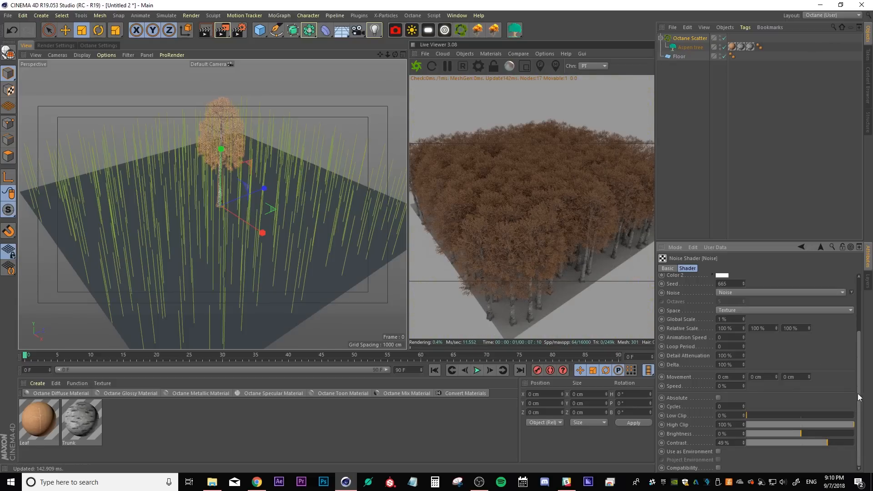
left_click_drag(858, 397, 840, 269)
left_click(820, 246)
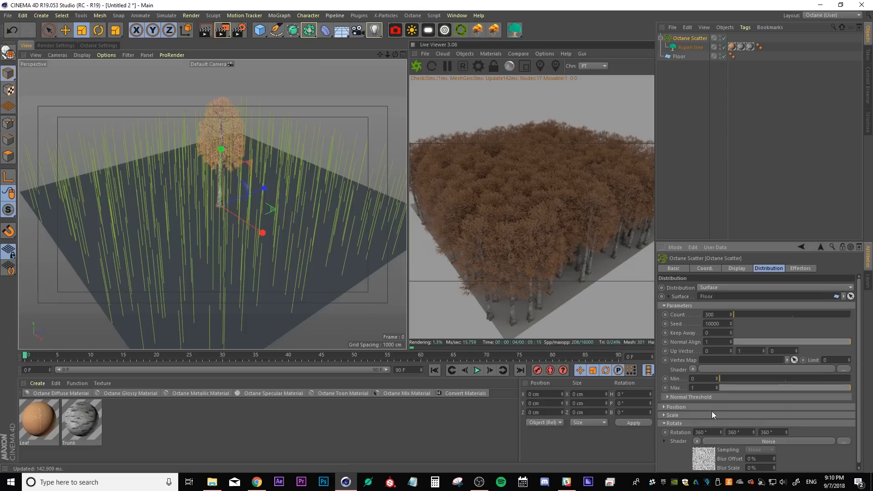
Add a Noise shader to the scatter's scale and set that noise's global scale to 10%
left_click(664, 423)
left_click(663, 415)
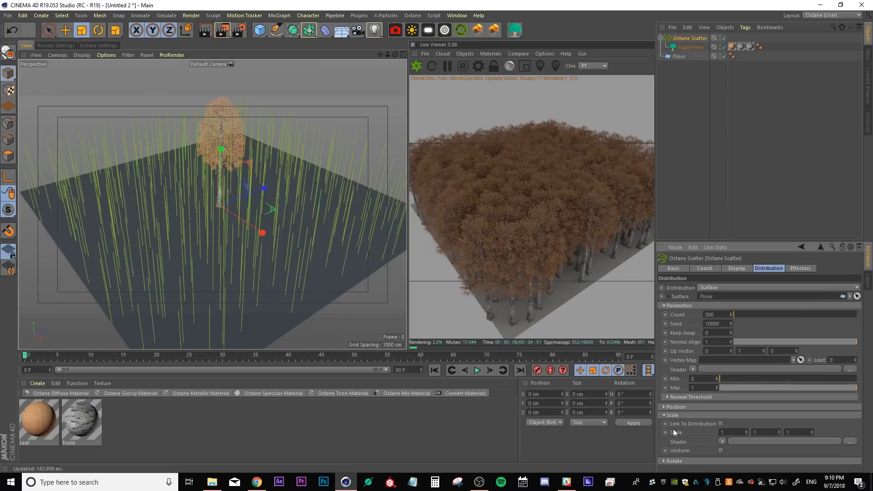
left_click(721, 441)
left_click(743, 307)
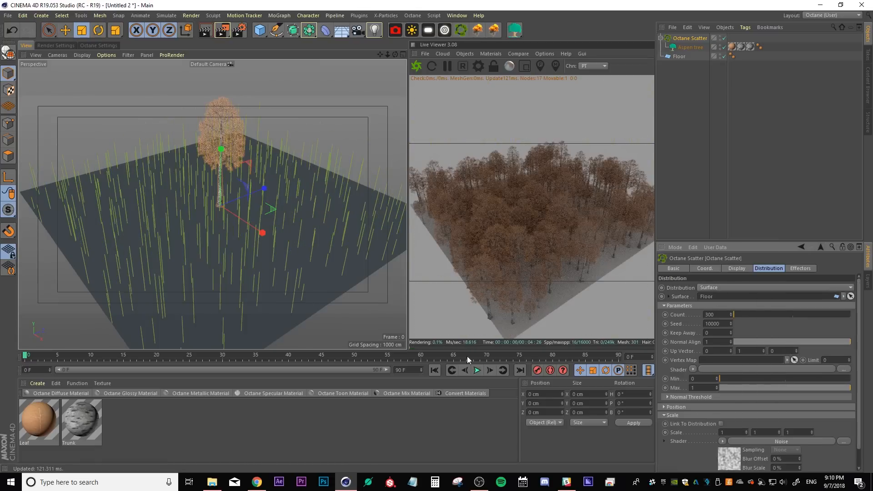
left_click_drag(275, 289, 187, 247, "alt")
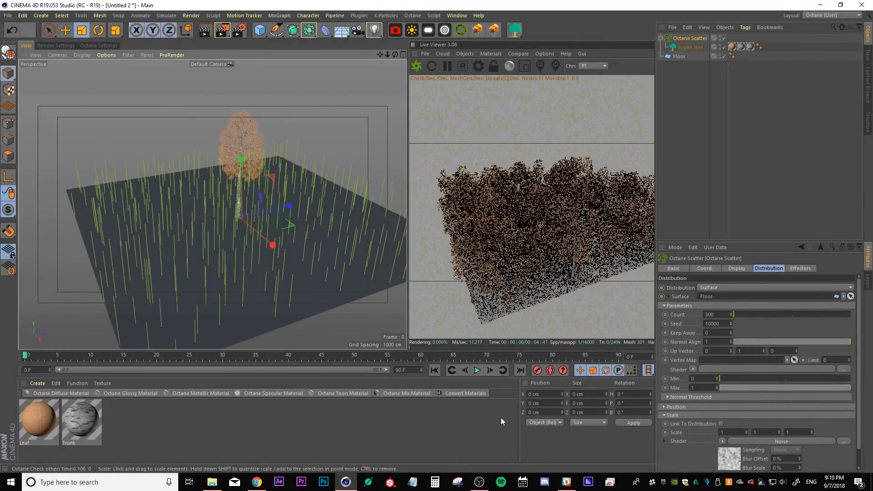
left_click(726, 456)
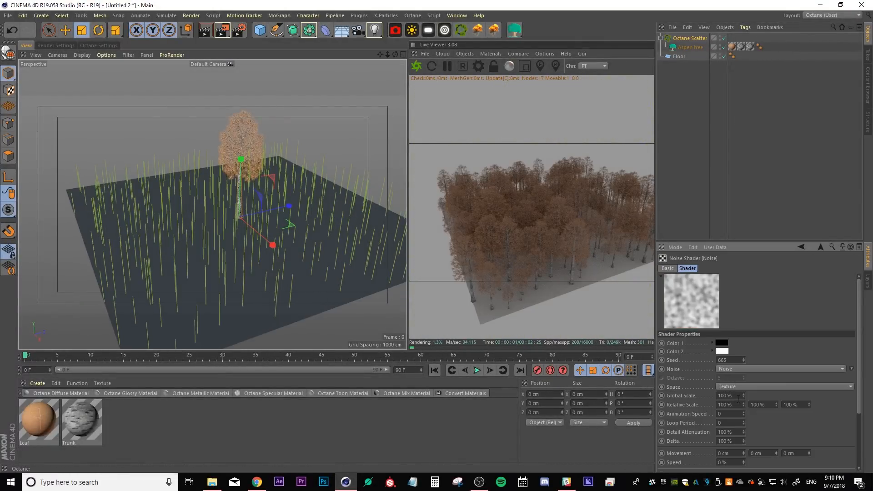
type("10")
key("Return")
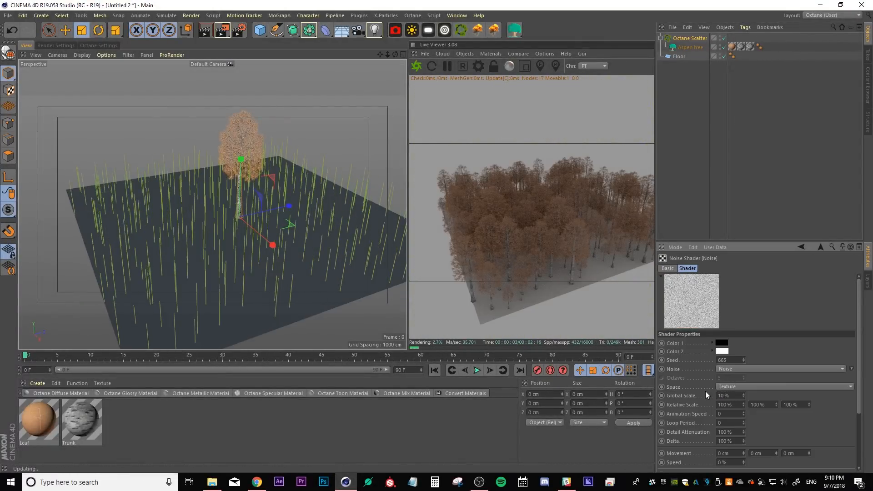
Add an Octane Daylight to the scene and rotate it to a pitch of about -30°
left_click_drag(171, 253, 232, 256, "alt")
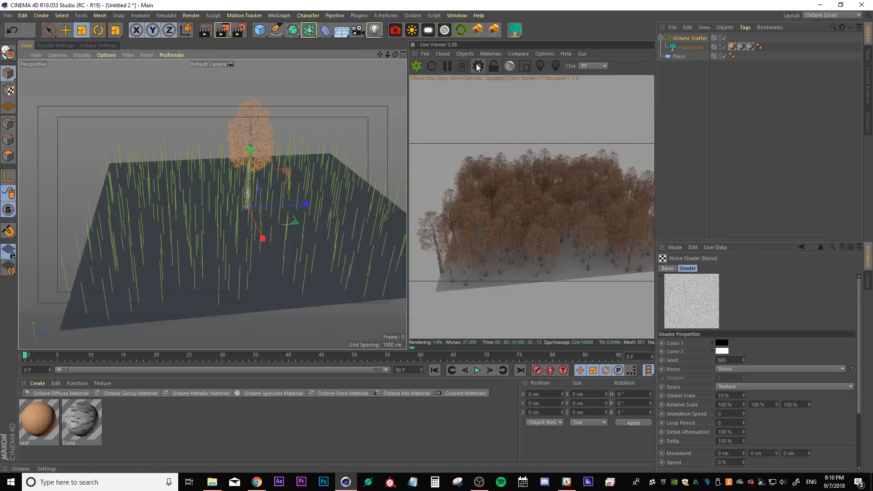
left_click(684, 99)
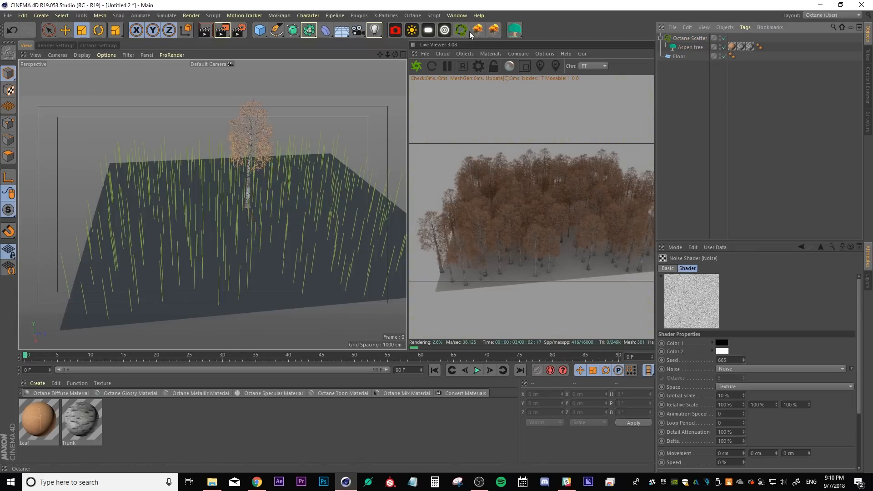
left_click(412, 31)
left_click(676, 139)
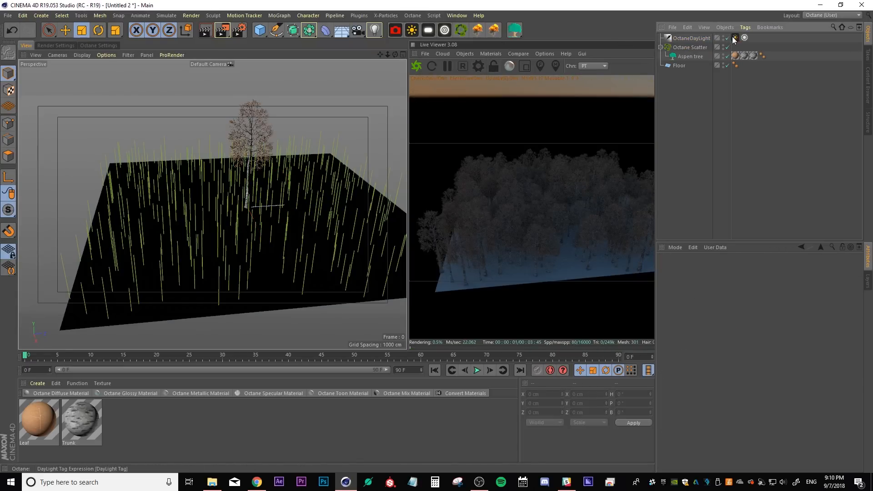
left_click(686, 37)
key("r")
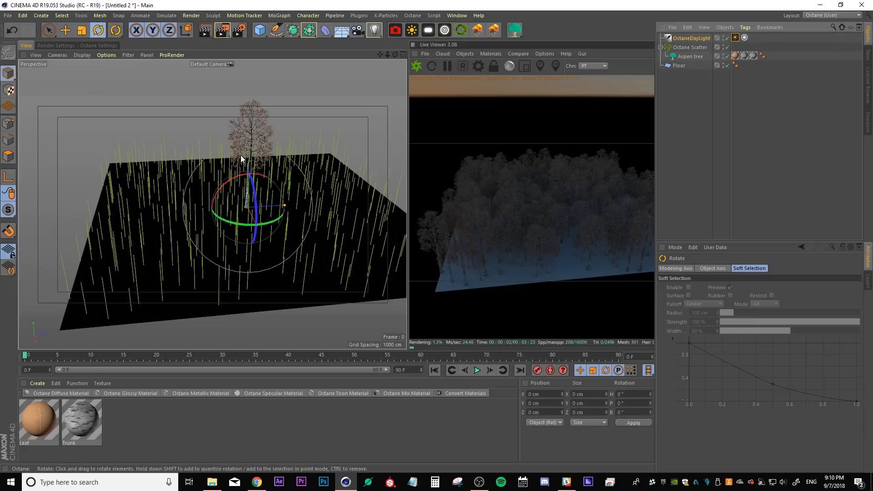
left_click_drag(235, 182, 228, 202)
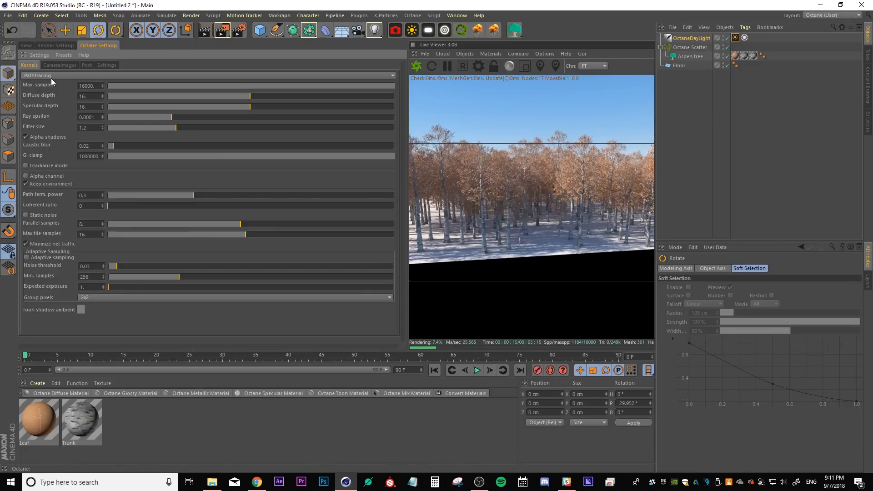
Switch the Octane render kernel between Direct Lighting and Path Tracing to compare them, ending on Path Tracing
left_click(37, 74)
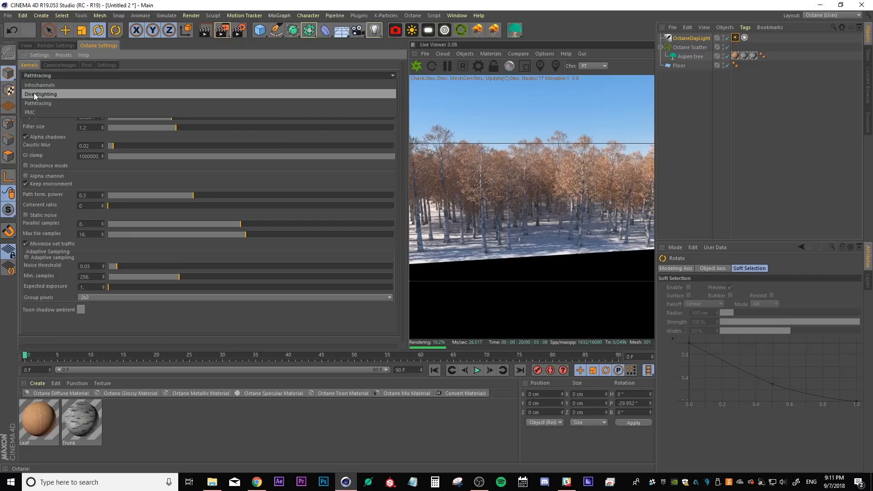
left_click(34, 94)
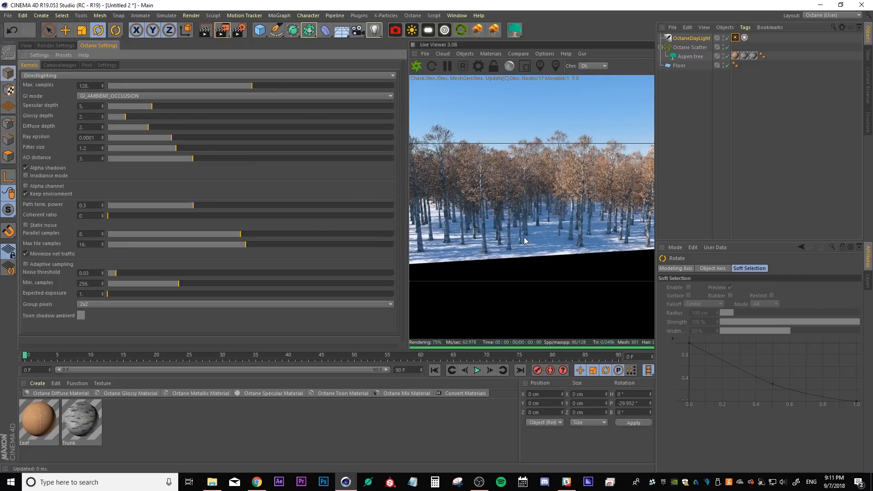
left_click(32, 47)
left_click_drag(254, 236, 230, 247, "alt")
left_click(478, 68)
left_click(67, 76)
left_click(61, 104)
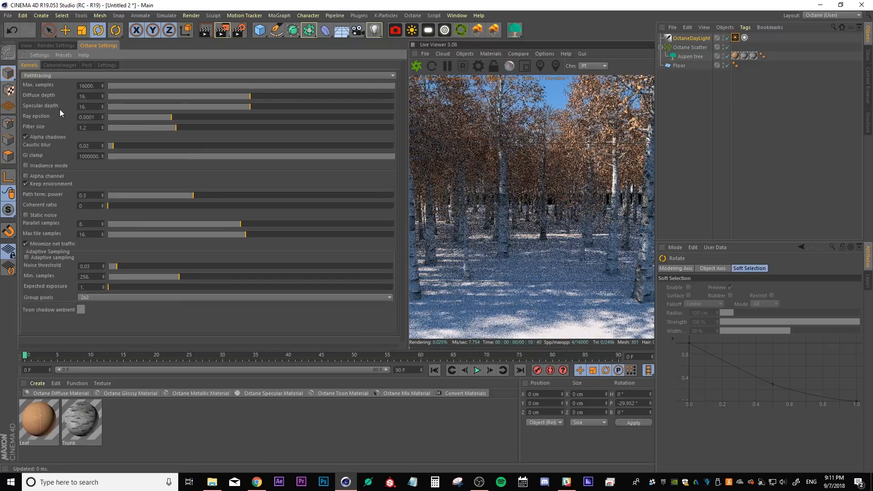
left_click(28, 47)
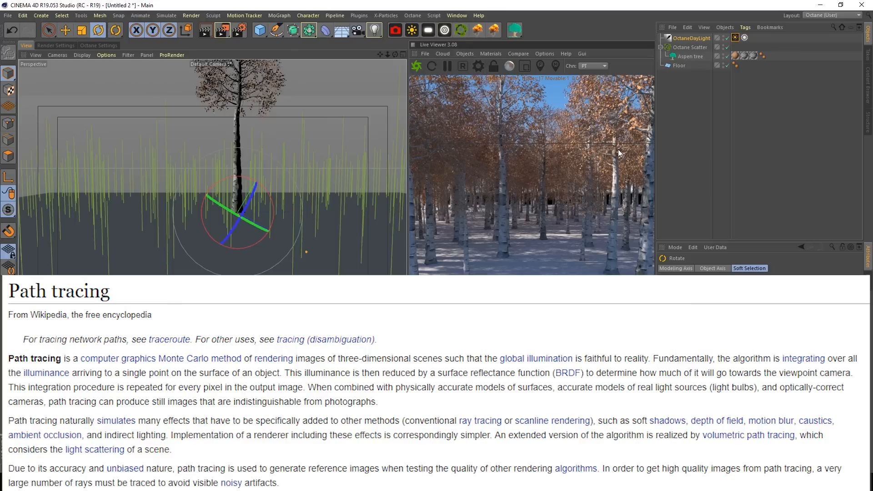
left_click(475, 67)
left_click(134, 75)
left_click(89, 92)
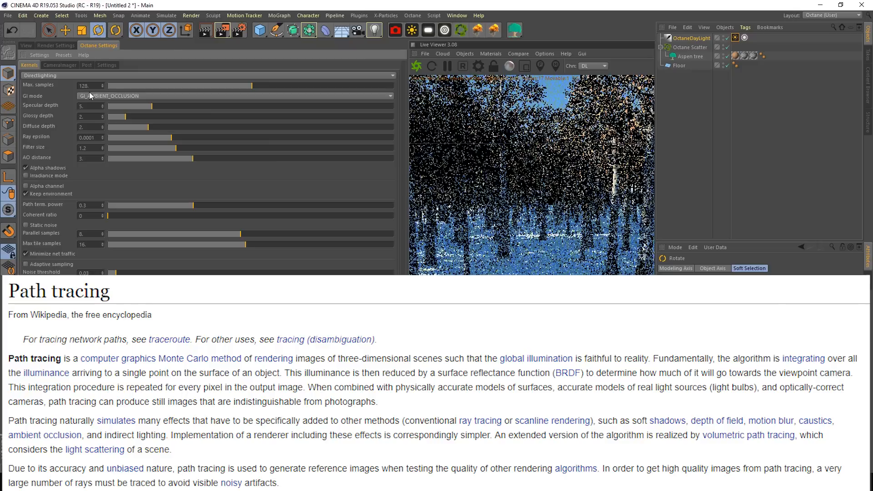
left_click(32, 75)
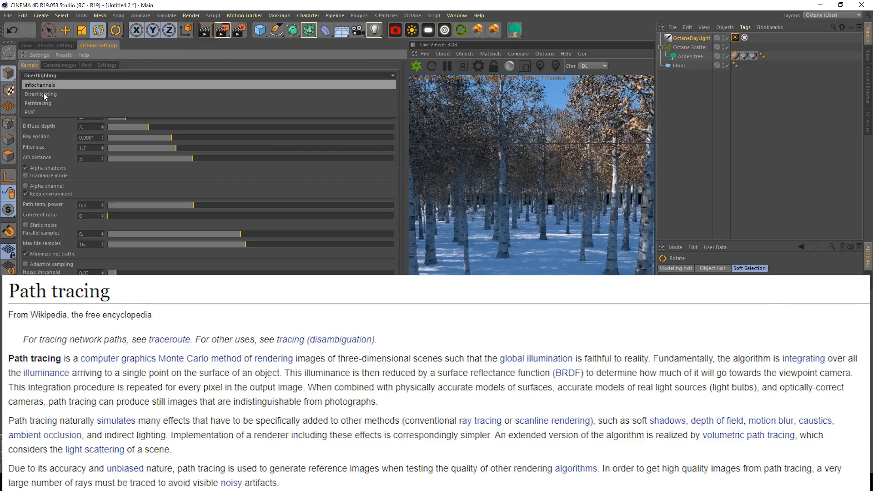
left_click(42, 102)
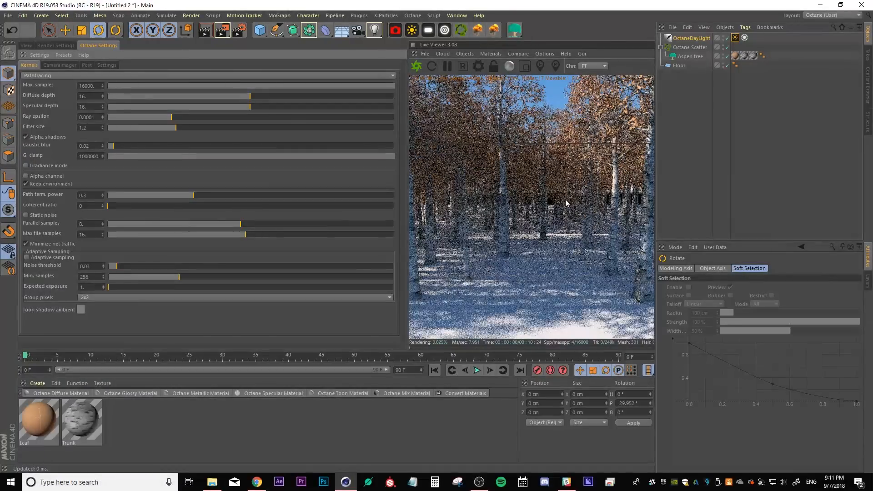
Set the Path Tracing kernel's maximum samples to 500
left_click(93, 85)
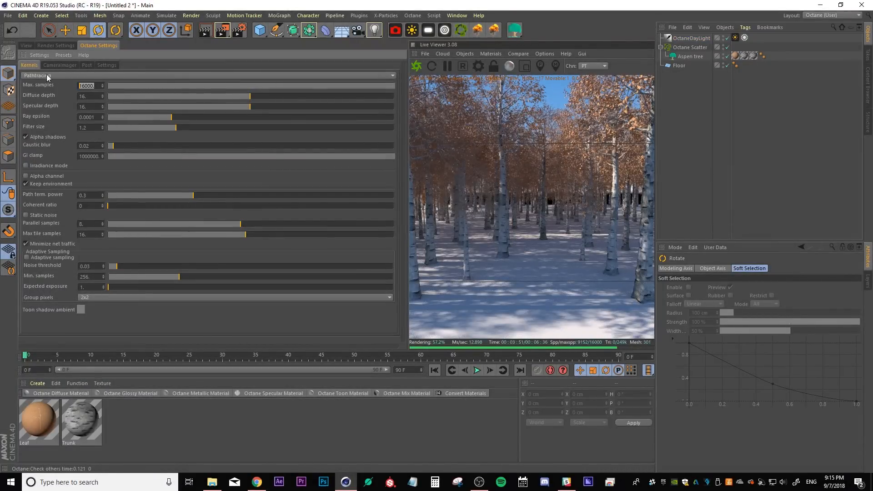
type("500")
key("Return")
left_click(22, 46)
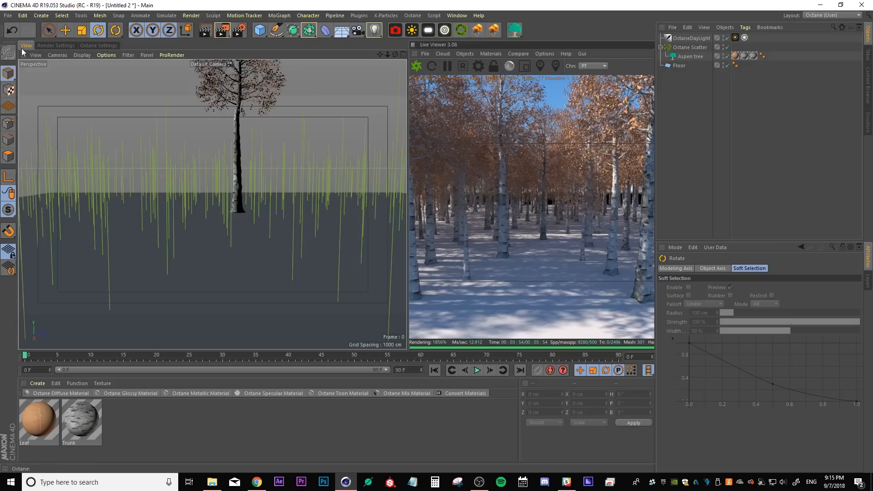
Open the Quixel Ground_Forest surface texture folder in File Explorer and select its Albedo image
left_click_drag(409, 245, 379, 245)
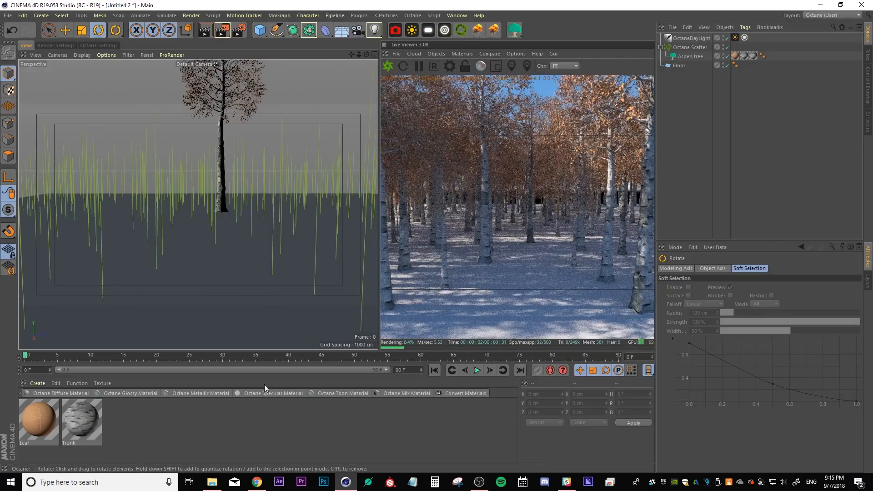
left_click(212, 482)
left_click_drag(656, 59, 434, 104)
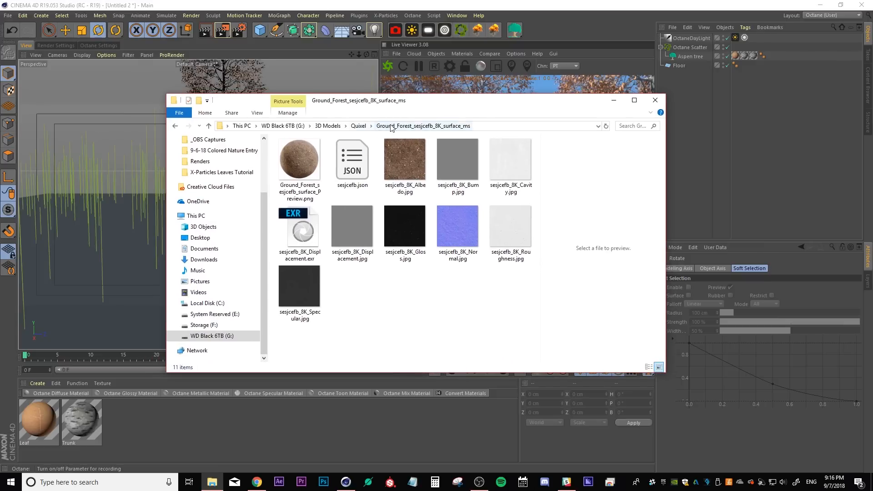
left_click(389, 157)
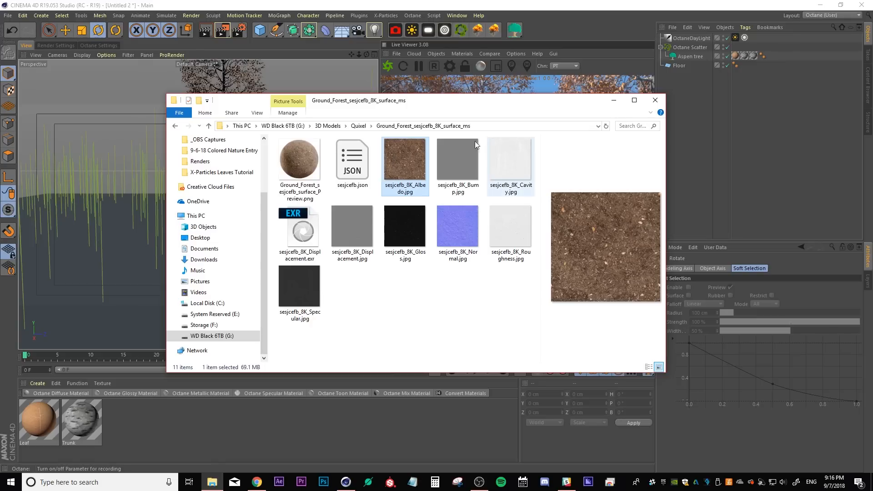
left_click_drag(443, 103, 872, 119)
Create a new Octane Diffuse material, open it in the Node Editor and plug the Albedo image into its Diffuse input
left_click(250, 432)
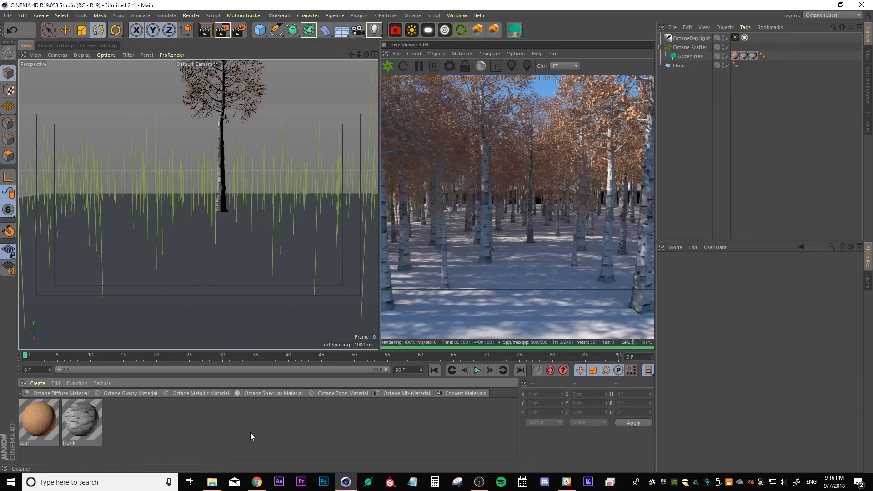
left_click(77, 392)
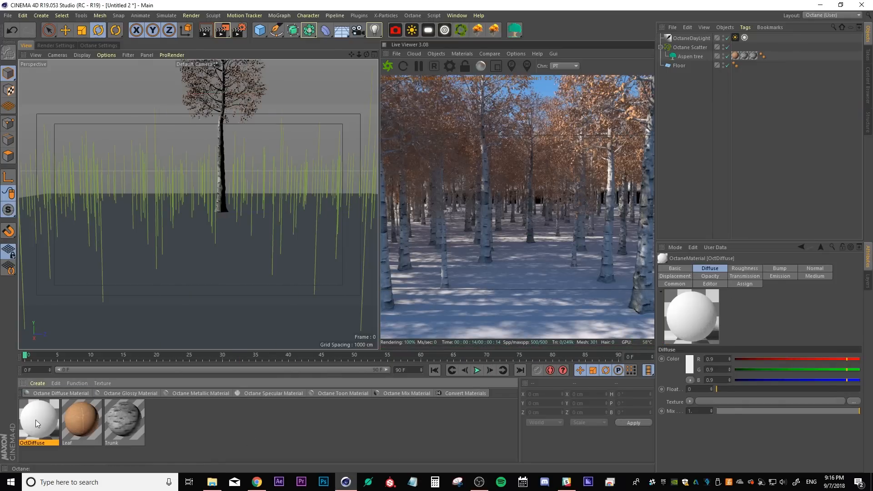
double_click(36, 419)
left_click(160, 178)
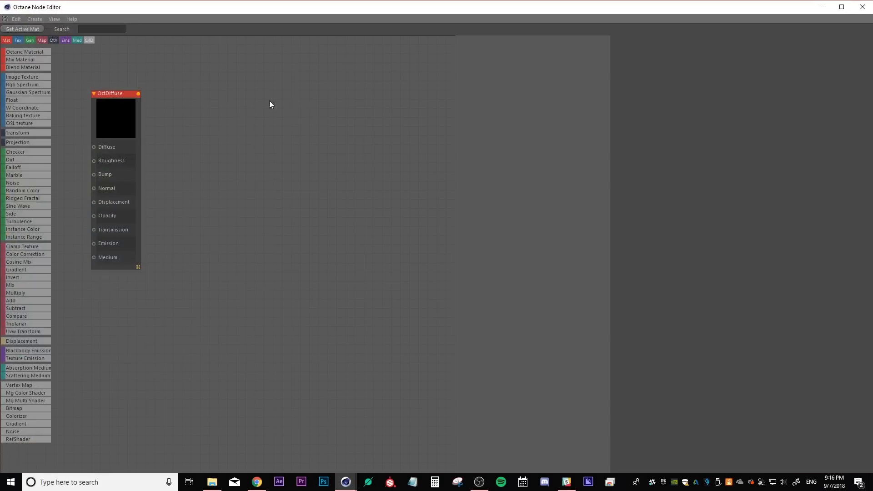
left_click_drag(872, 164, 449, 187)
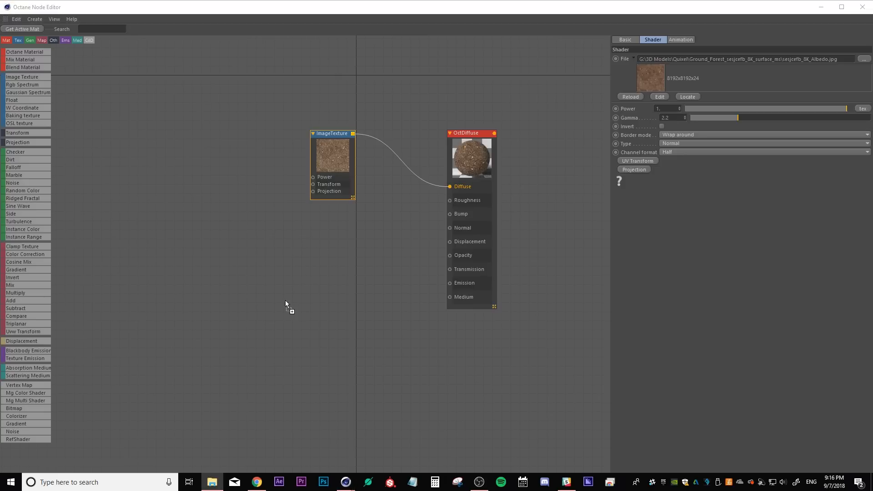
Add a second image texture node and attach a Displacement node to the material's Displacement input
left_click_drag(285, 300, 287, 301)
left_click(477, 135)
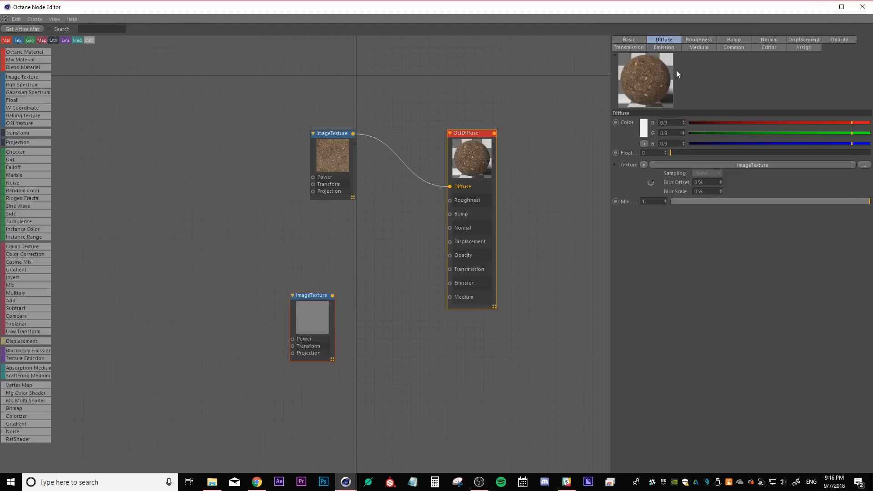
left_click(803, 40)
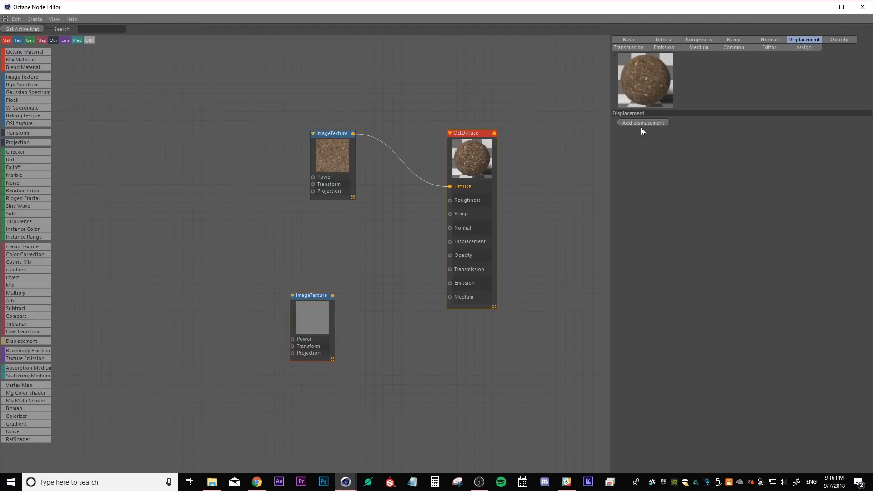
left_click(639, 123)
left_click_drag(450, 211, 404, 245)
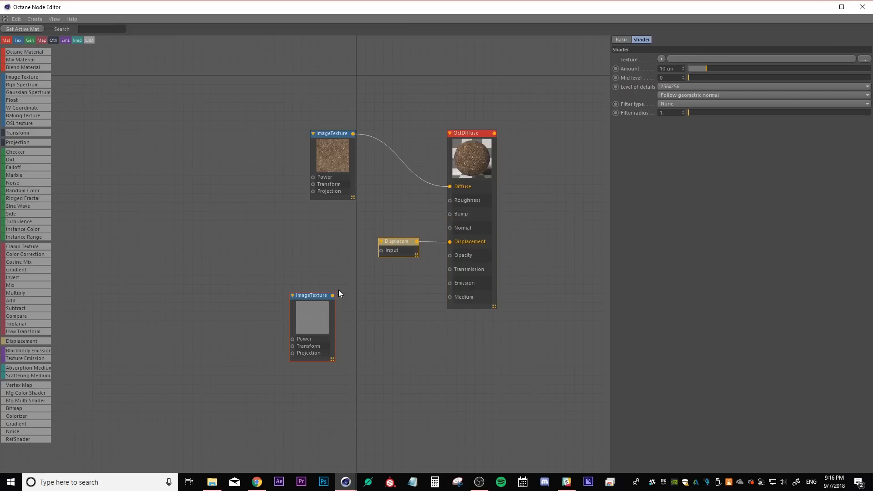
Wire the second image texture into the Displacement node, and plug the Roughness and Normal images into the material's matching inputs
left_click_drag(332, 296, 381, 250)
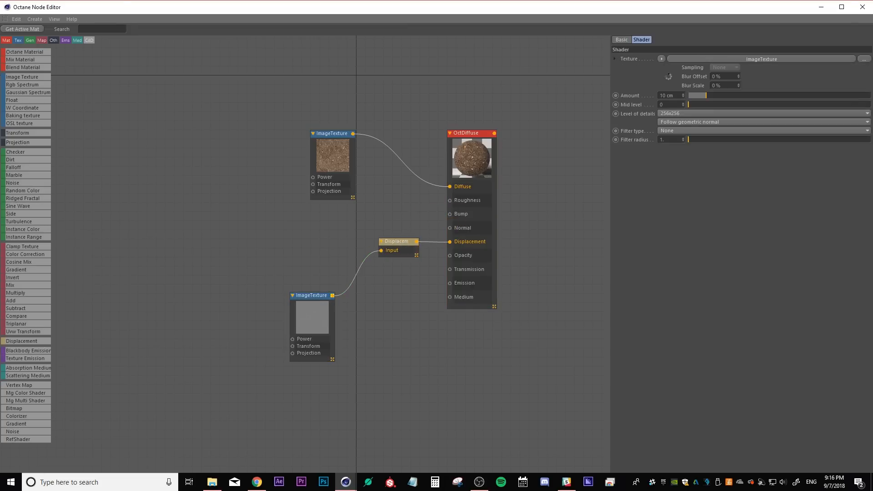
left_click_drag(277, 232, 449, 201)
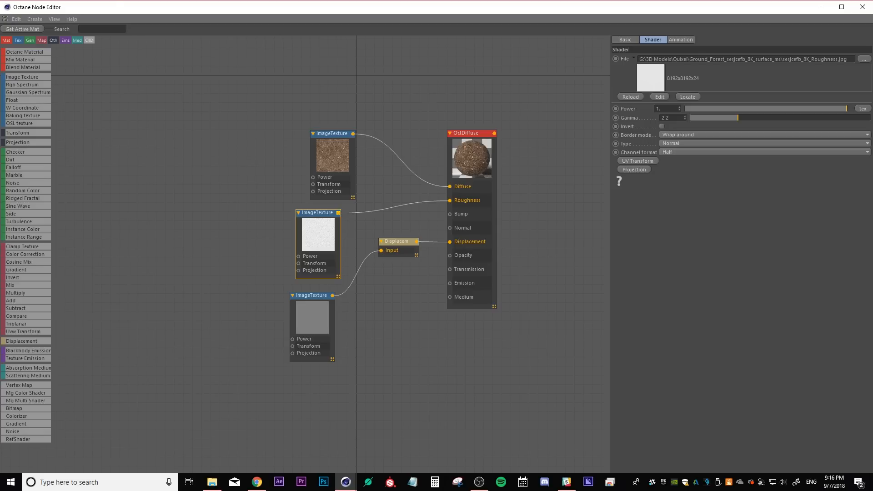
left_click_drag(514, 351, 449, 228)
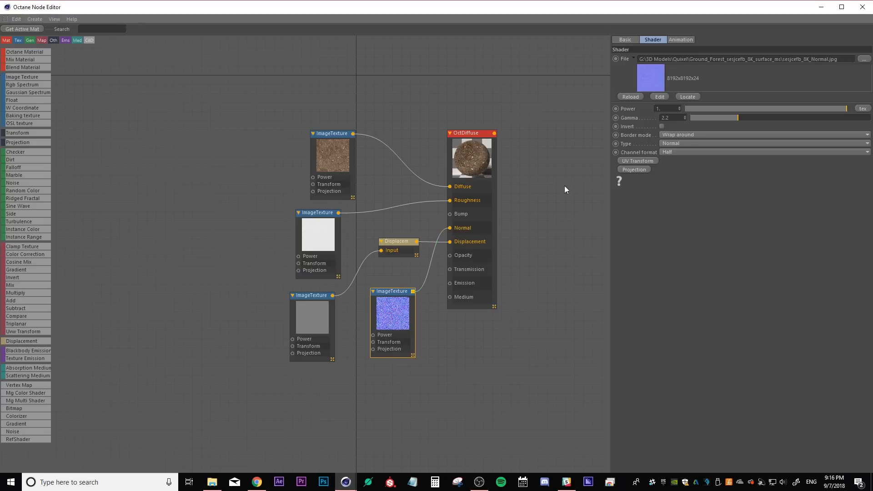
Switch the material type to Glossy and plug the Specular image into its Specular input
left_click(468, 137)
left_click(630, 41)
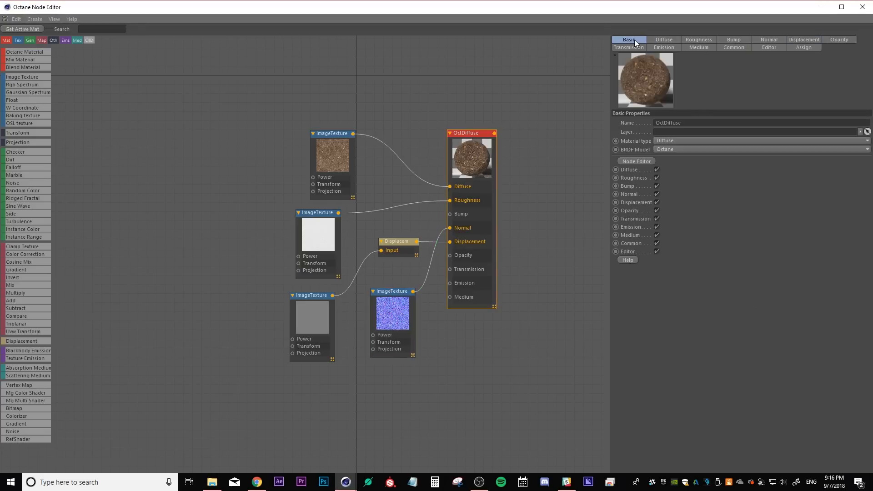
left_click(667, 141)
left_click(667, 159)
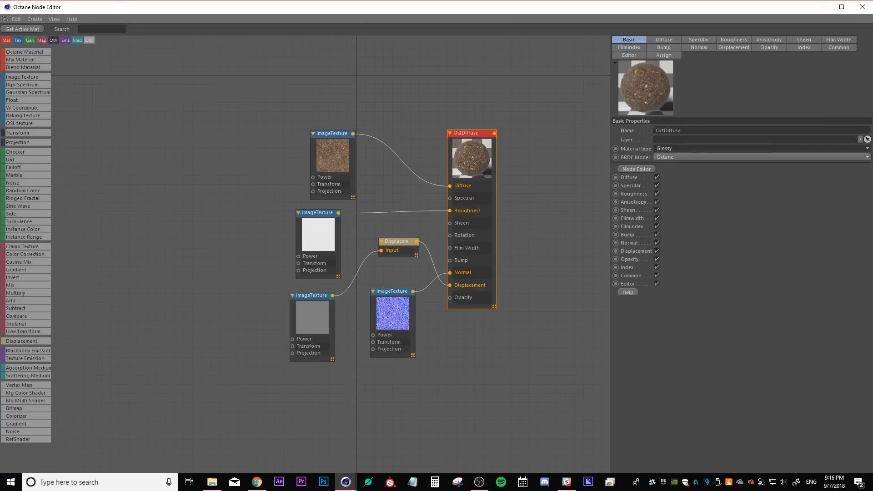
key("alt+Tab")
mouse_move(453, 200)
left_mouse_down()
mouse_move(395, 198)
mouse_move(389, 190)
mouse_move(450, 198)
left_mouse_up()
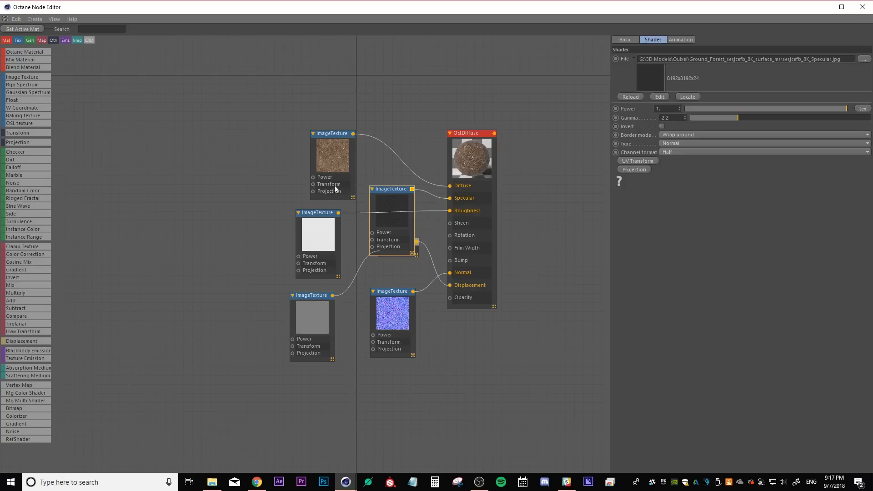
Auto-arrange all the material's nodes and close the Node Editor
left_click_drag(513, 399, 250, 113)
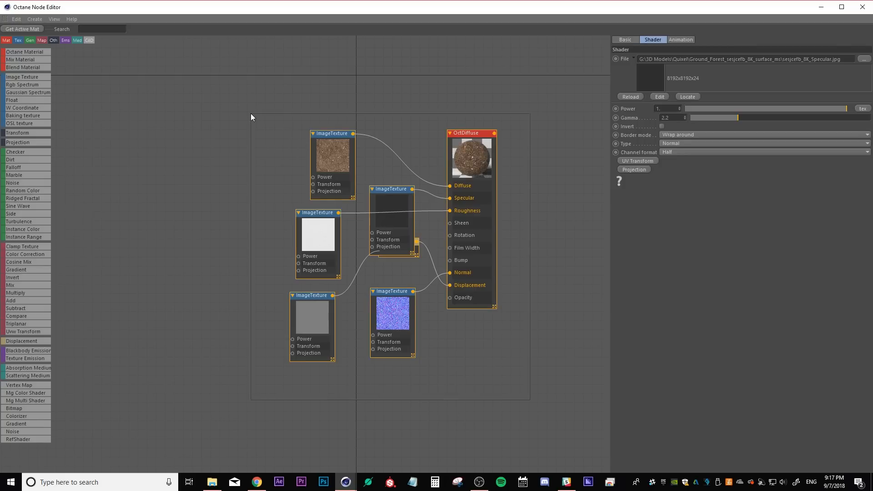
left_click(53, 18)
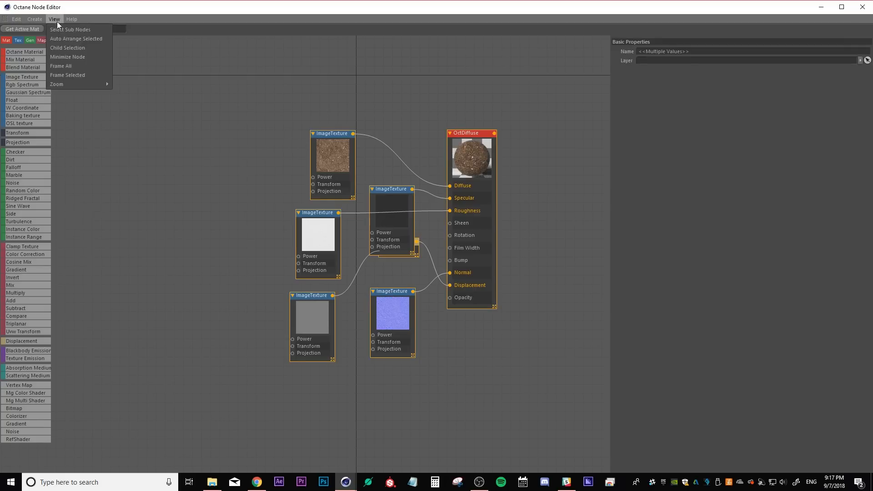
left_click(57, 38)
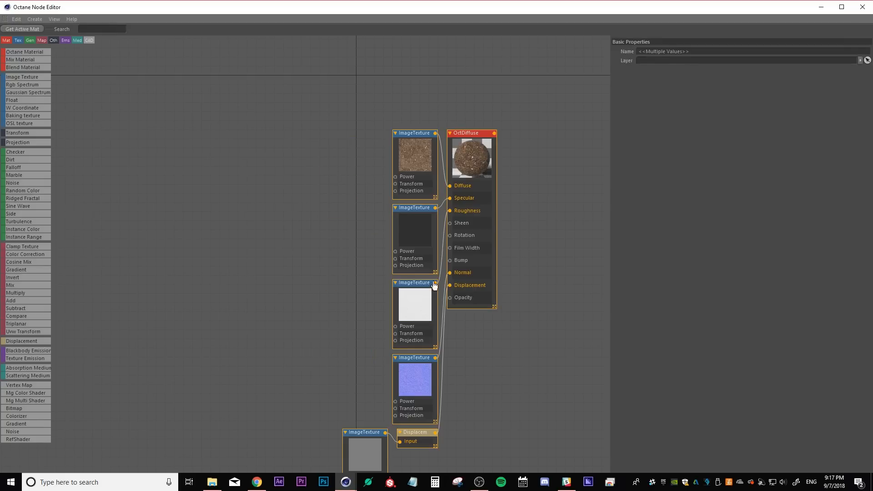
middle_click_drag(351, 248, 293, 196)
left_click(481, 285)
left_click(862, 6)
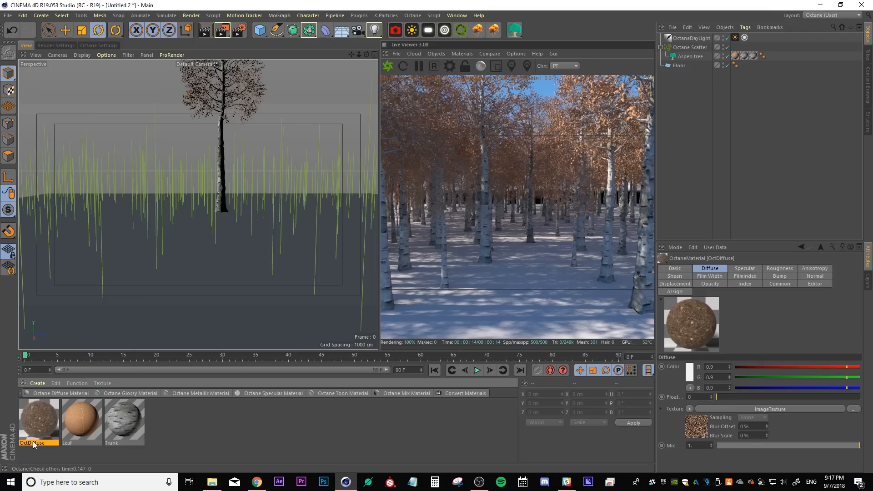
Rename the material as Ground and apply it to the floor
left_click(32, 440)
type("Ground")
key("Return")
left_click_drag(271, 301, 272, 302)
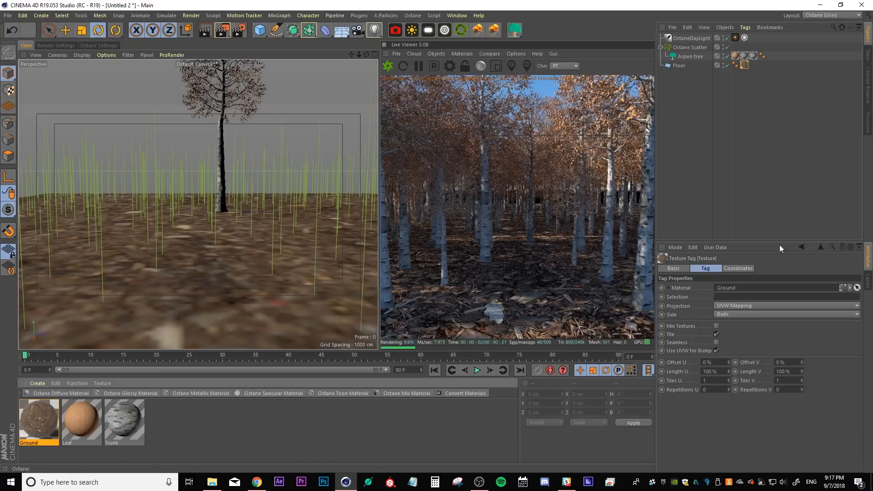
Set the floor texture tag's Length U and Length V to 10%
left_click(723, 373)
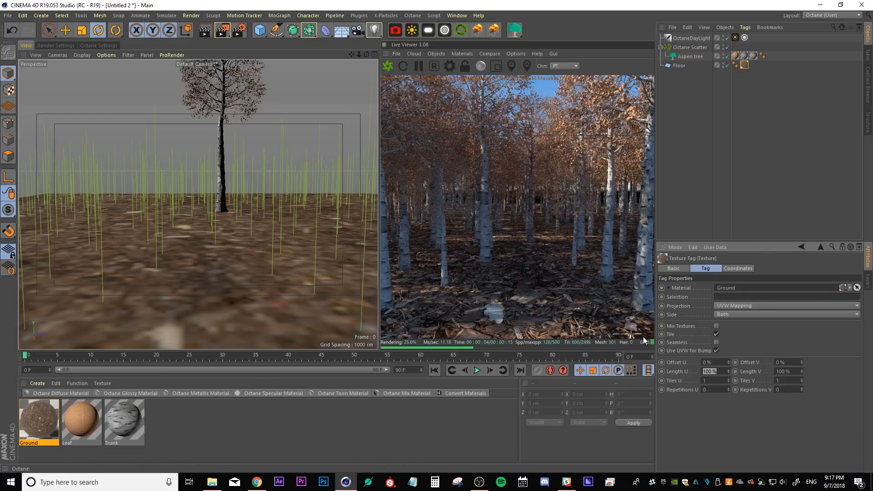
type("10")
key("Tab")
type("10")
key("Return")
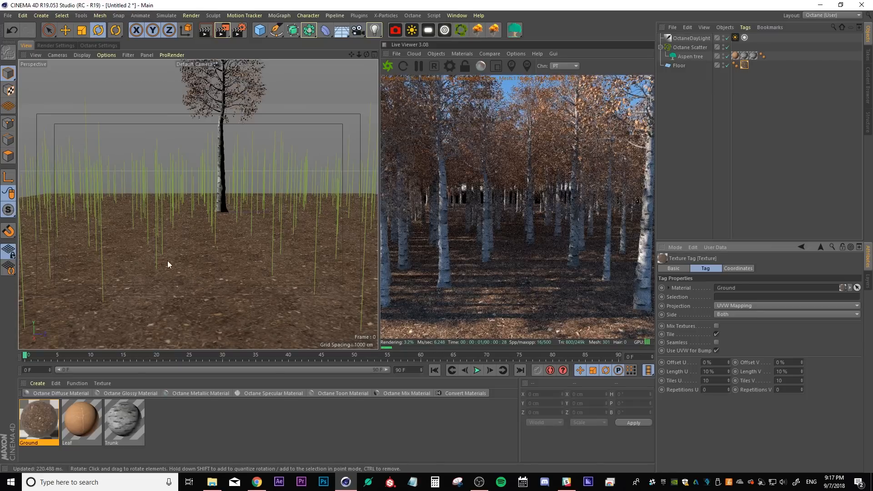
Add an Octane HDRI Environment and load himmel200409.jpg as its texture without copying it to the project
mouse_move(185, 252)
left_mouse_down("alt")
mouse_move(202, 250)
mouse_move(183, 253)
left_mouse_up("alt")
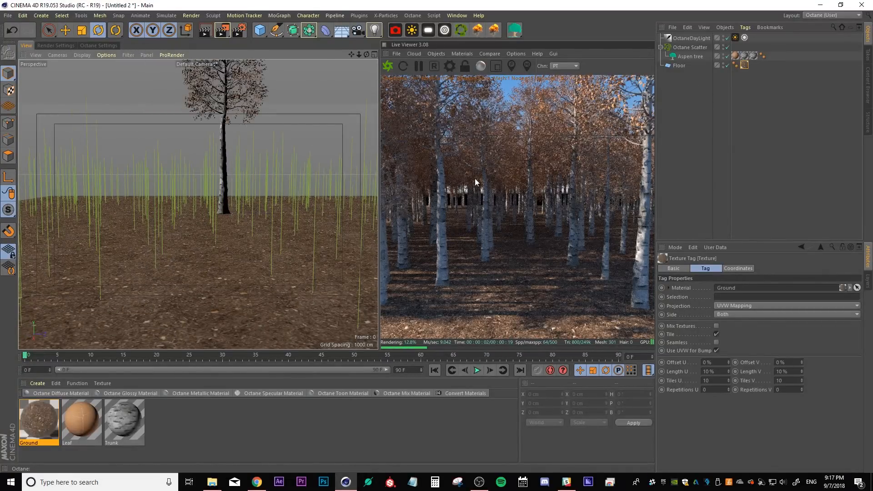
left_click(437, 54)
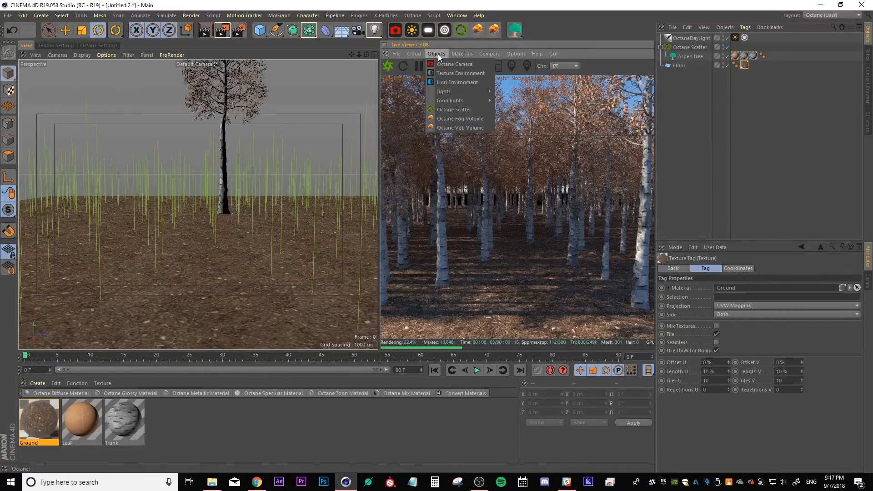
left_click(438, 81)
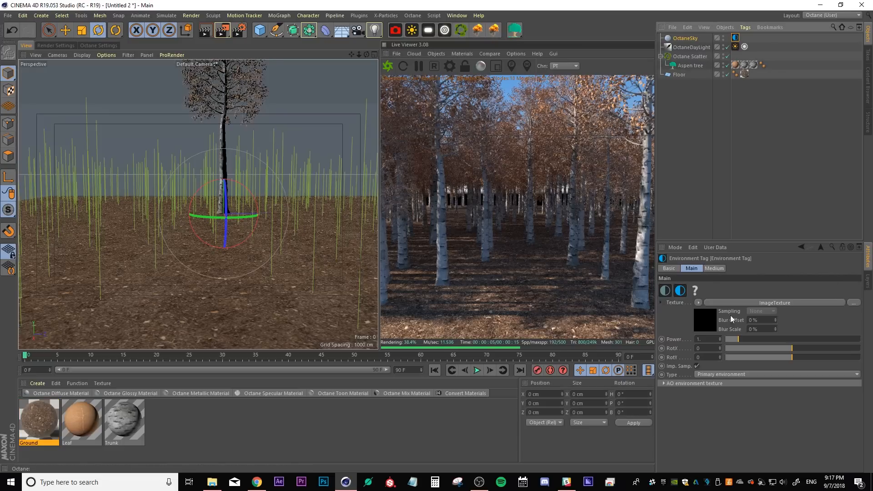
left_click(764, 302)
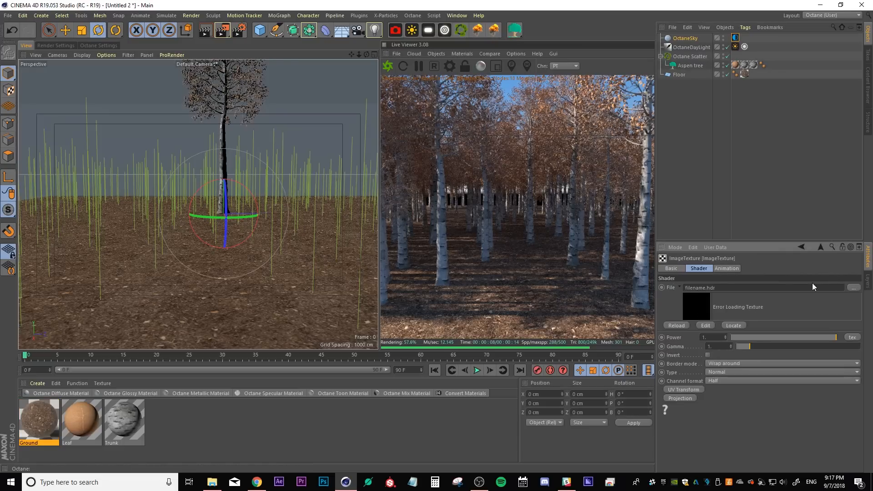
left_click(852, 287)
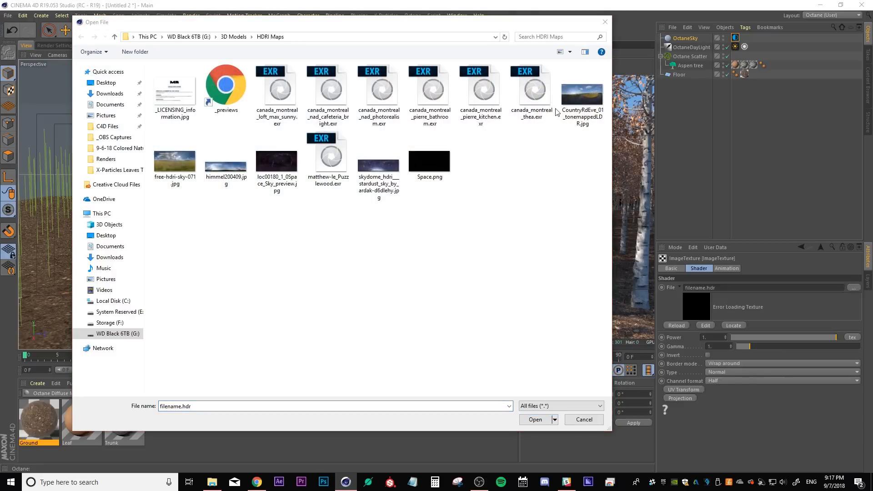
left_click(223, 171)
left_click(522, 418)
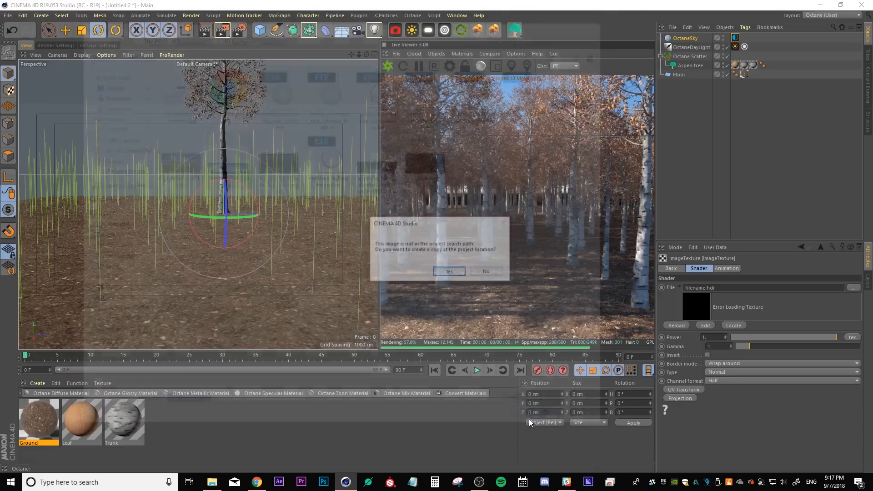
left_click(490, 271)
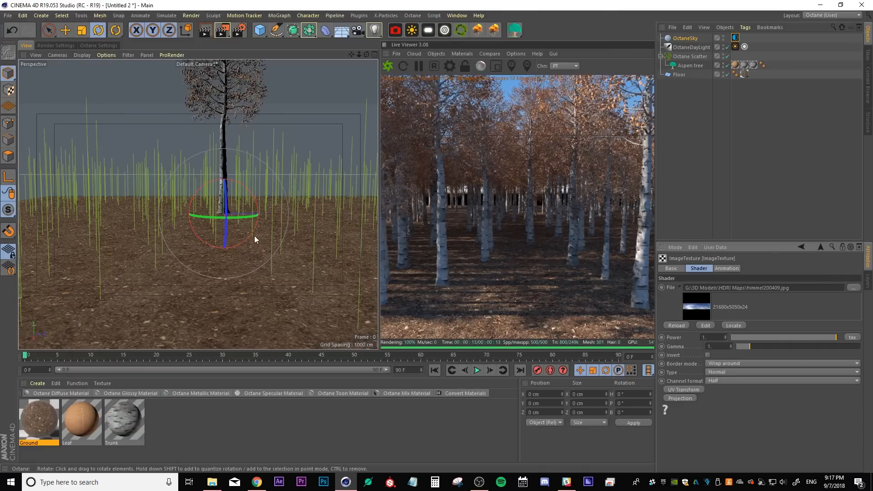
Enable Mix sky texture on the Octane Daylight tag
left_click_drag(182, 228, 220, 244, "alt")
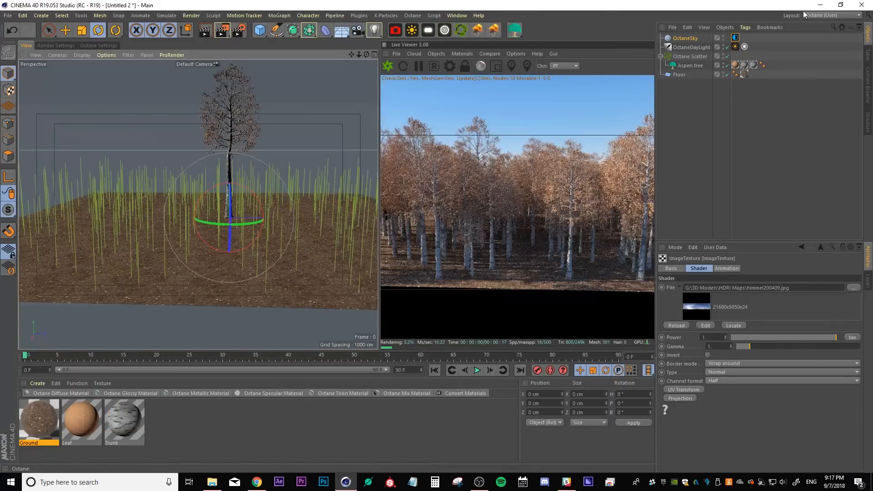
left_click(735, 47)
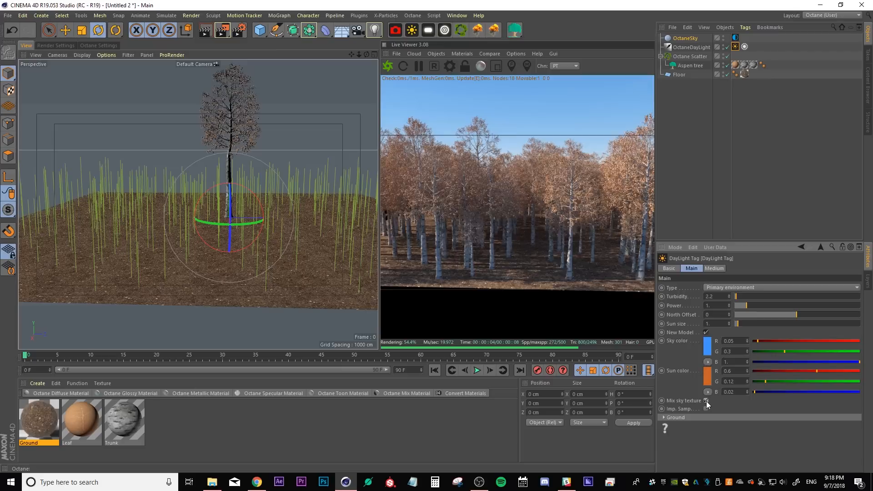
left_click(706, 400)
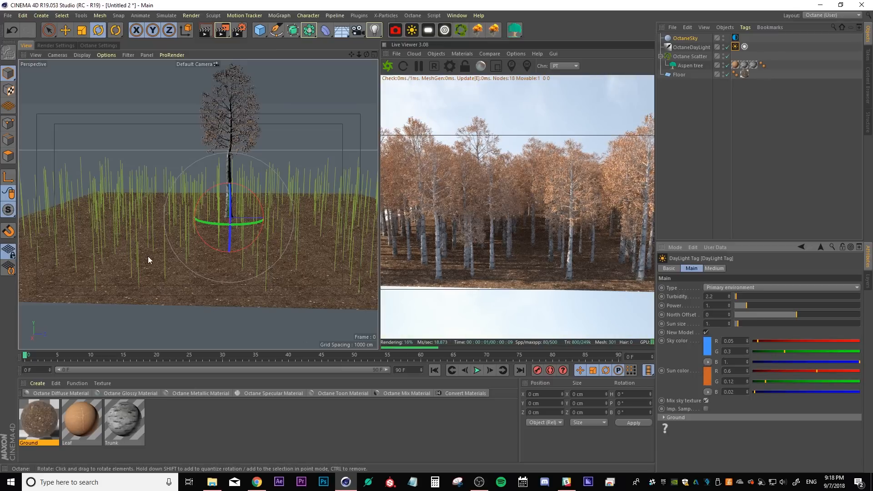
Set the gamma of the sky's HDRI image texture to 2.2
left_click_drag(153, 234, 168, 230, "alt")
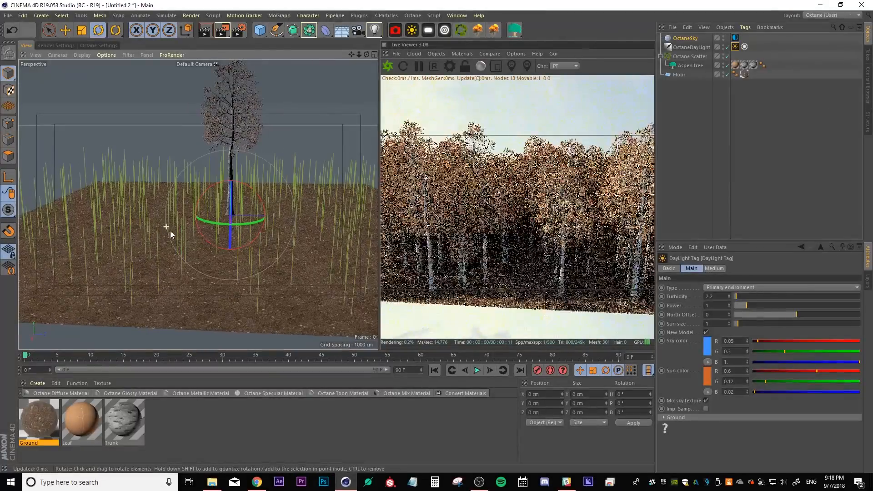
left_click(735, 38)
left_click(700, 317)
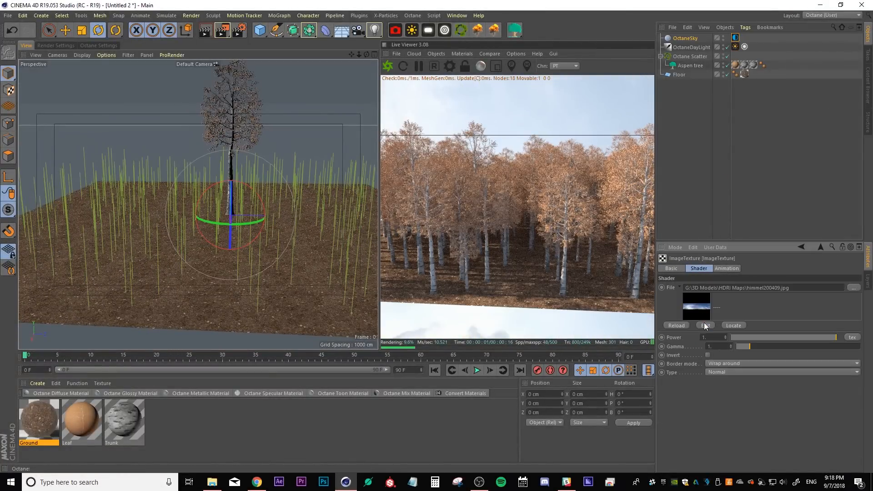
left_click_drag(715, 345, 698, 340)
type("2.2")
key("Return")
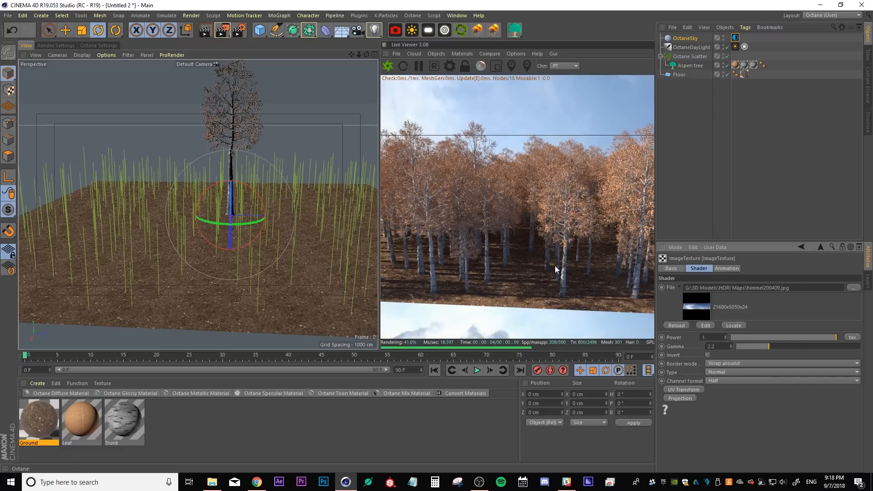
Scale the floor plane up to about 9874 cm across
left_click_drag(156, 250, 231, 291, "alt")
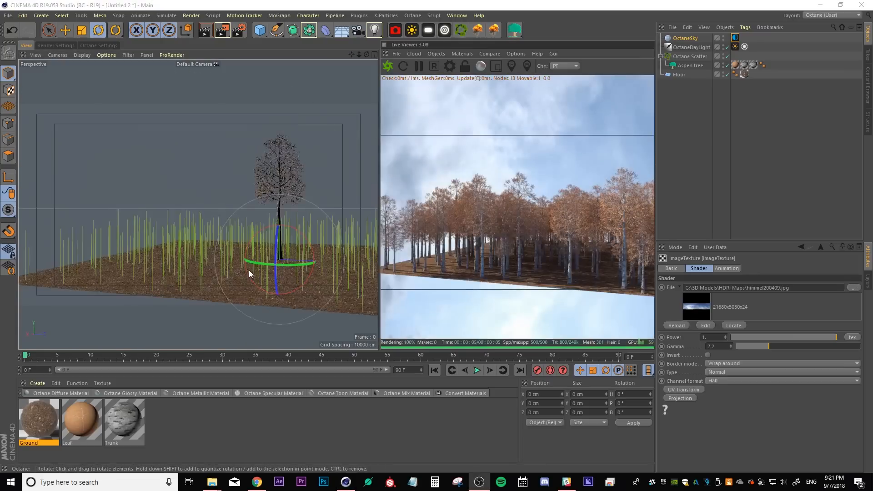
scroll(249, 272, "up", 3)
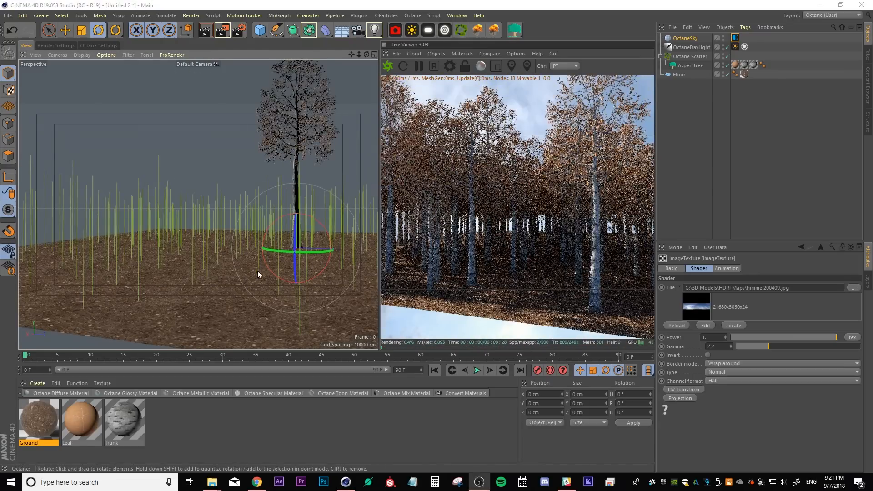
scroll(258, 273, "up", 3)
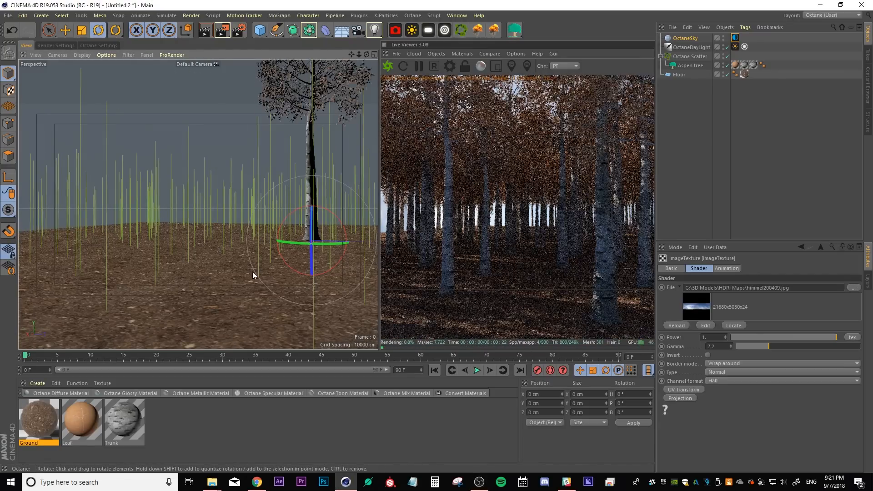
left_click_drag(234, 273, 263, 281, "alt")
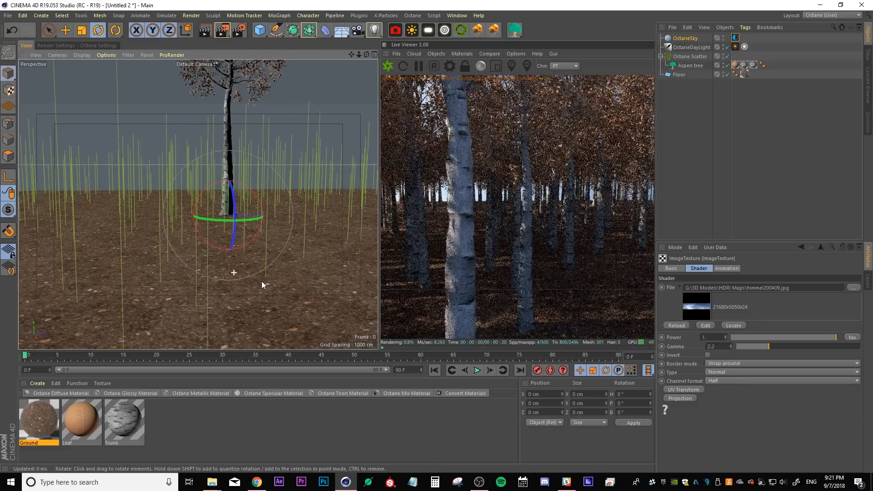
middle_click_drag(160, 258, 174, 250, "alt")
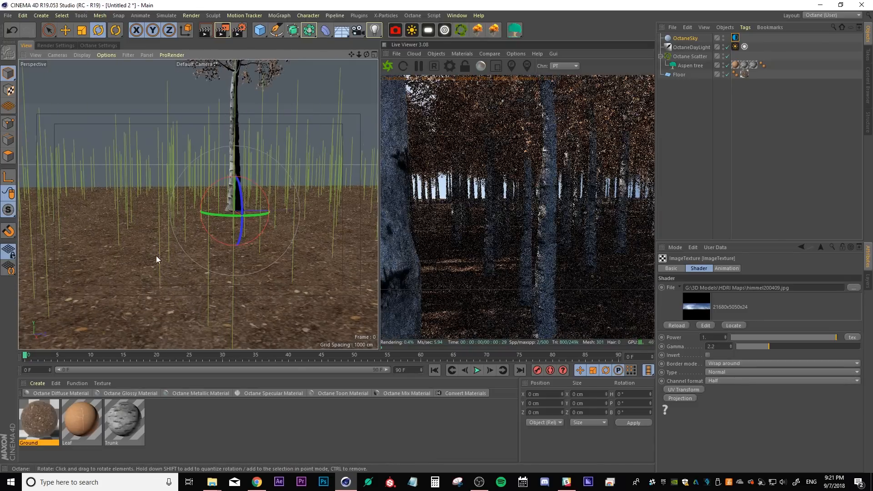
left_click_drag(157, 255, 143, 253, "alt")
left_click(677, 74)
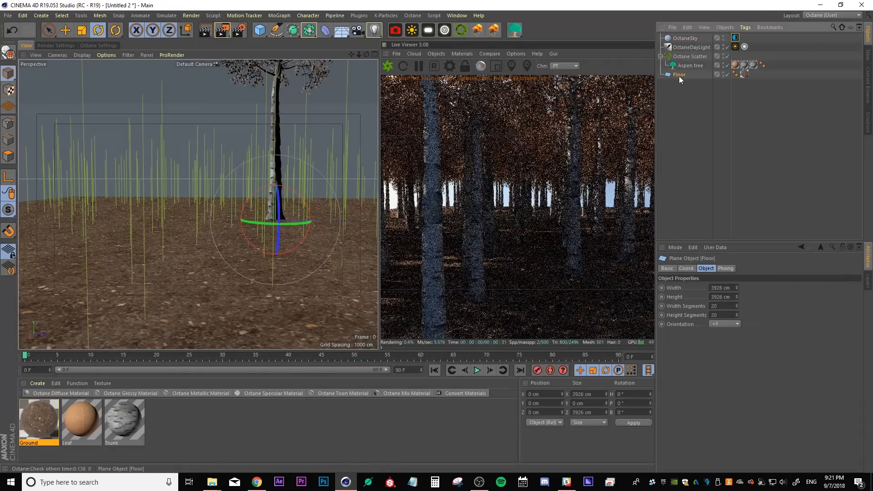
key("t")
left_click_drag(149, 159, 180, 215)
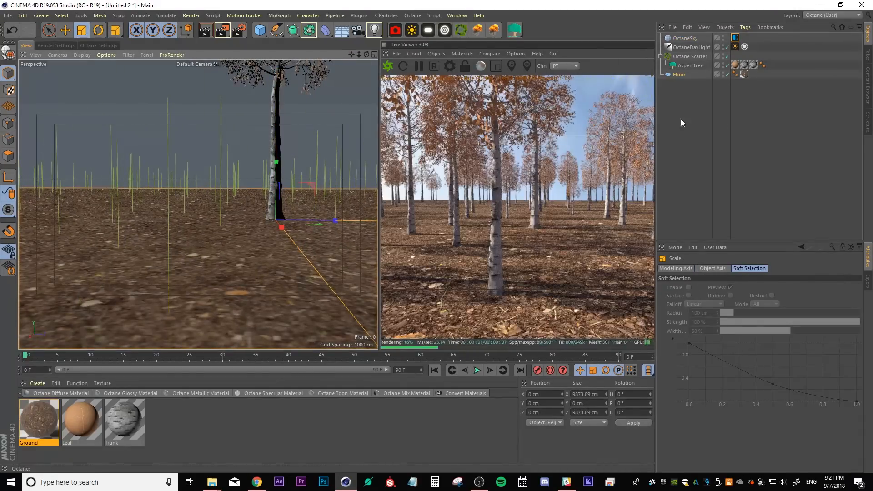
Set the Octane Scatter's distribution count to 600
left_click(690, 65)
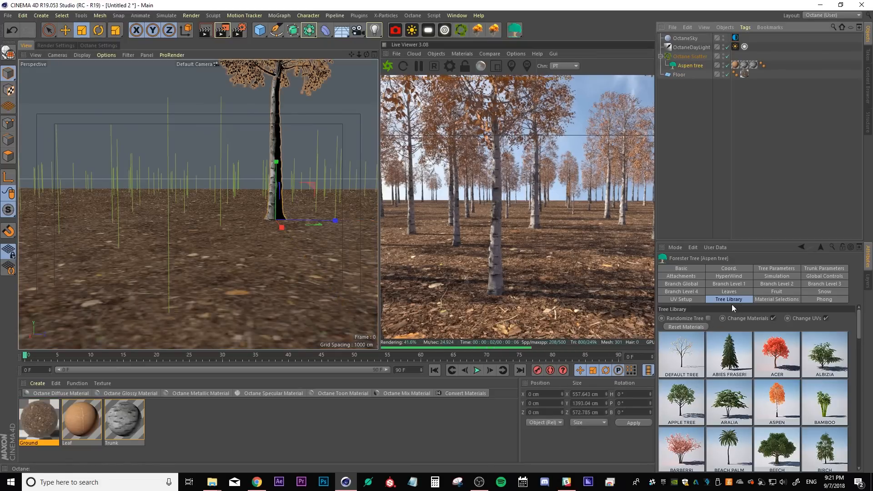
left_click(688, 57)
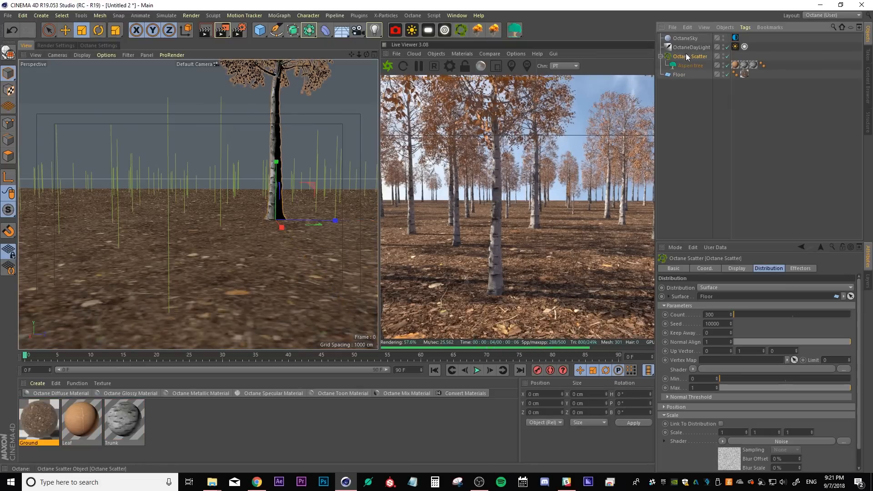
double_click(715, 314)
type("600")
key("Return")
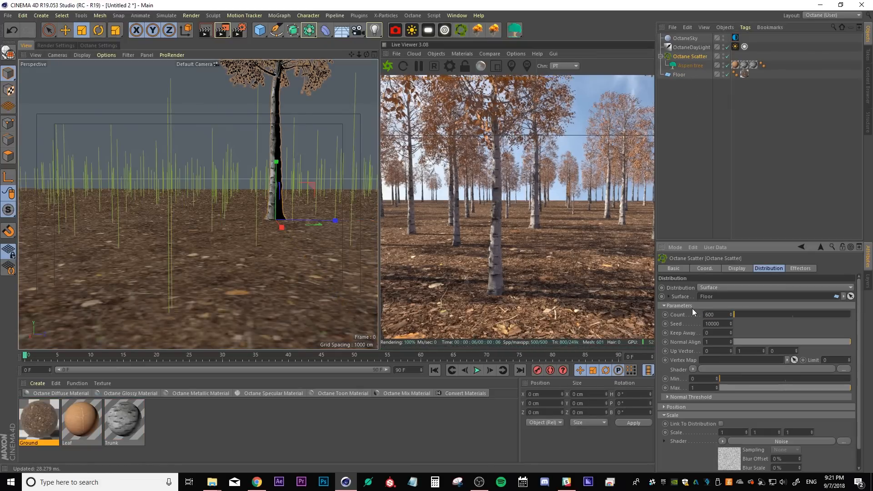
Set the power of the Octane Daylight tag to 4
left_click(678, 74)
left_click_drag(240, 145, 143, 194)
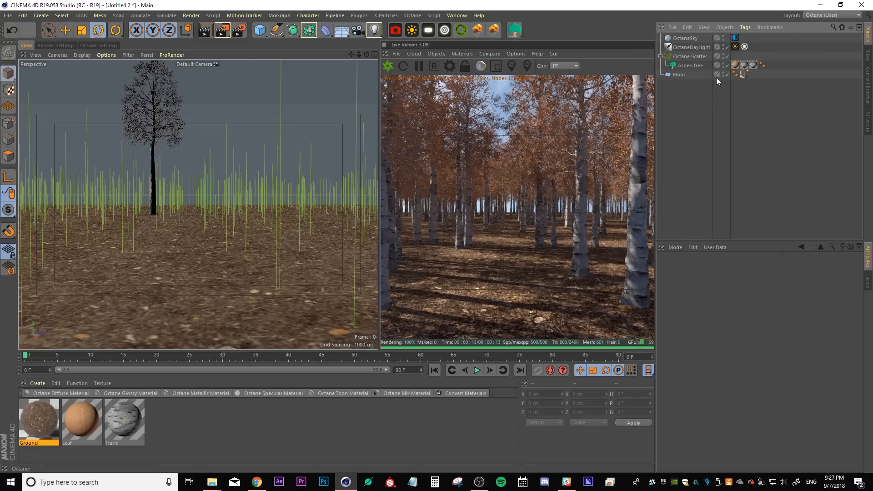
left_click(735, 47)
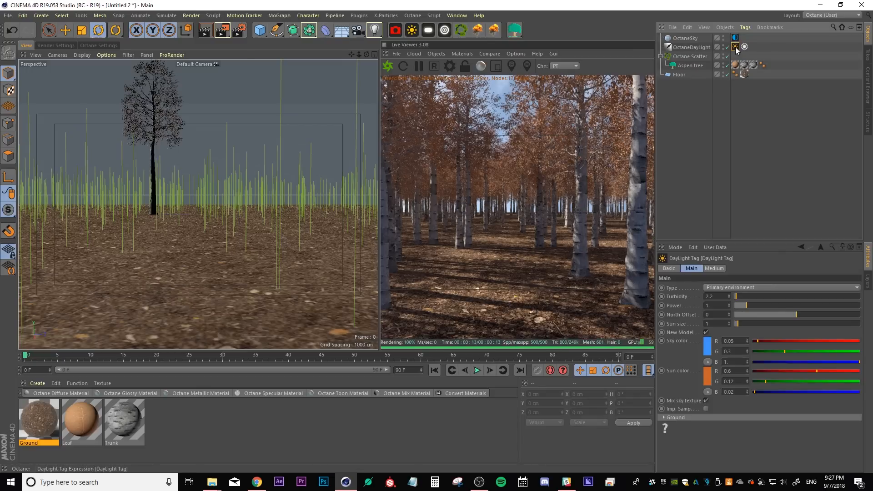
left_click(719, 306)
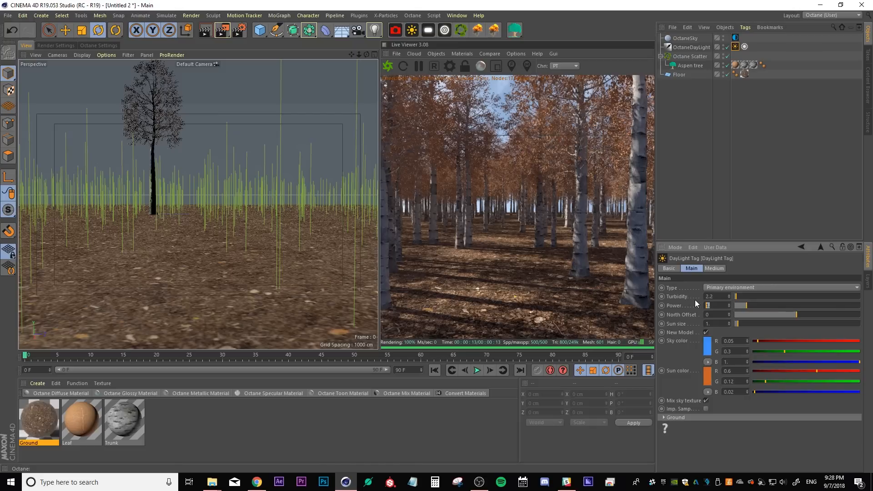
type("4")
key("Return")
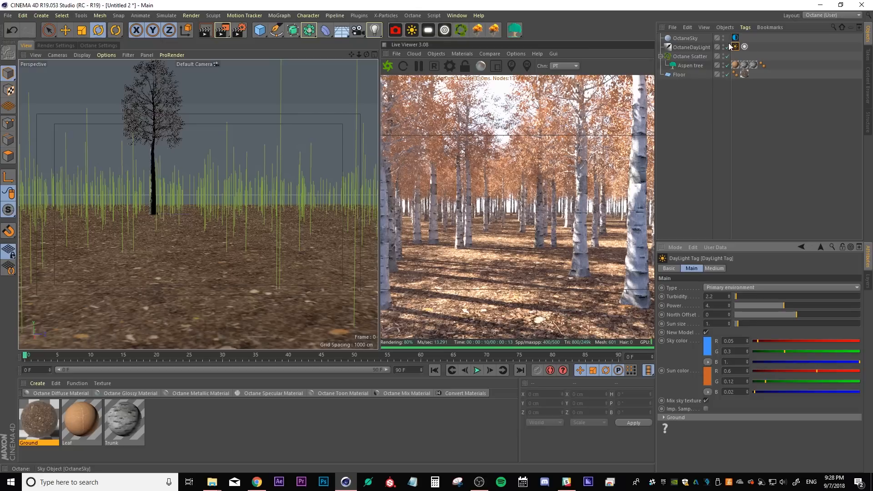
Raise the Octane Scatter's count to 1000
left_click(686, 56)
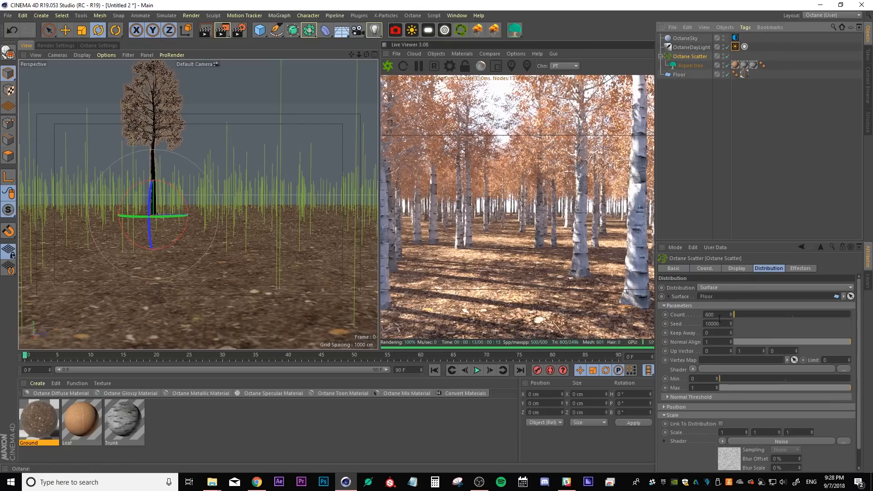
left_click(719, 318)
type("1000")
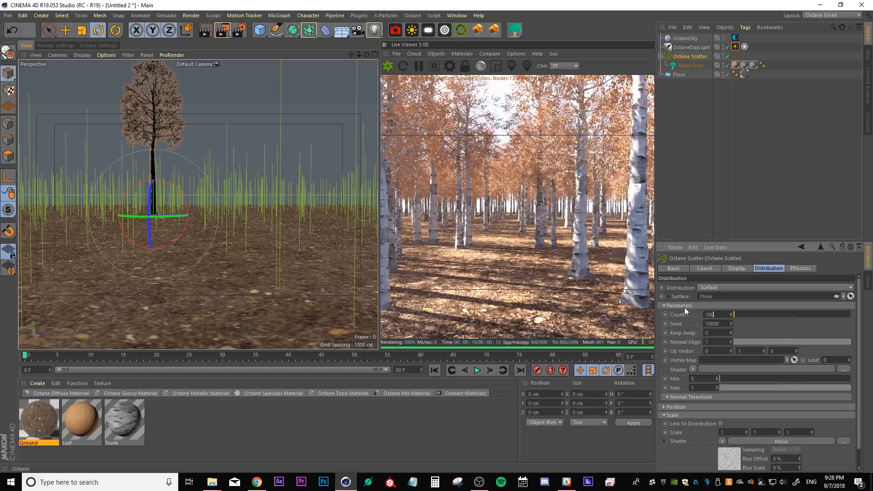
key("Return")
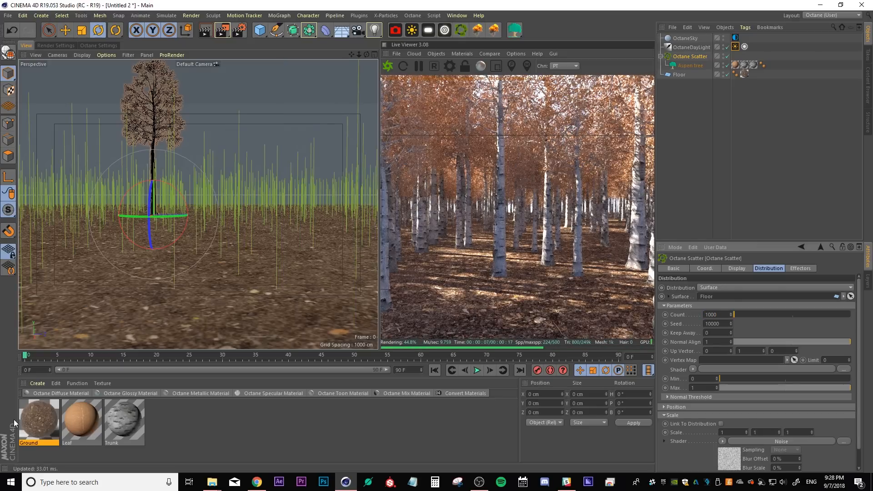
Set the displacement amount of the Ground material to 60 cm
double_click(39, 421)
left_click_drag(239, 62, 203, 76)
left_click(214, 110)
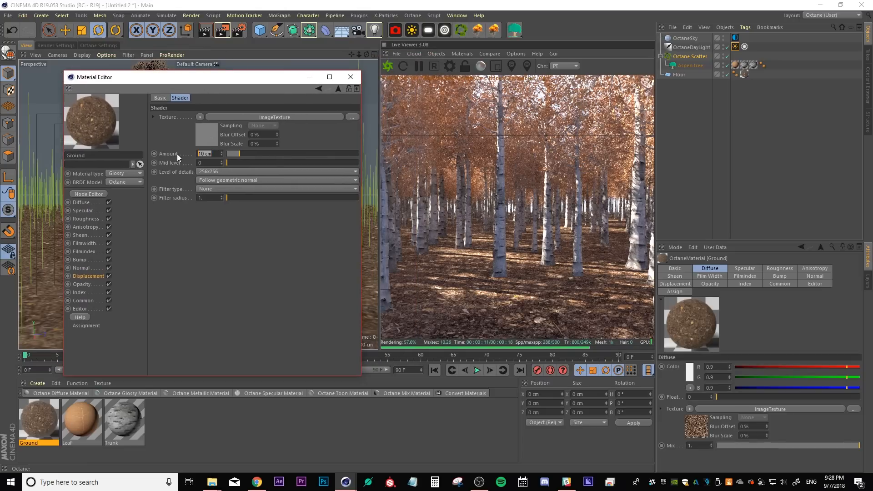
type("60")
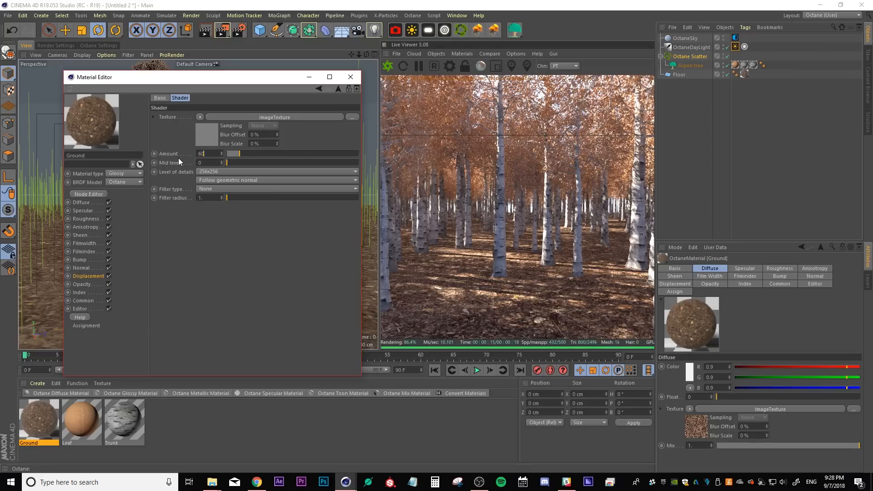
key("Return")
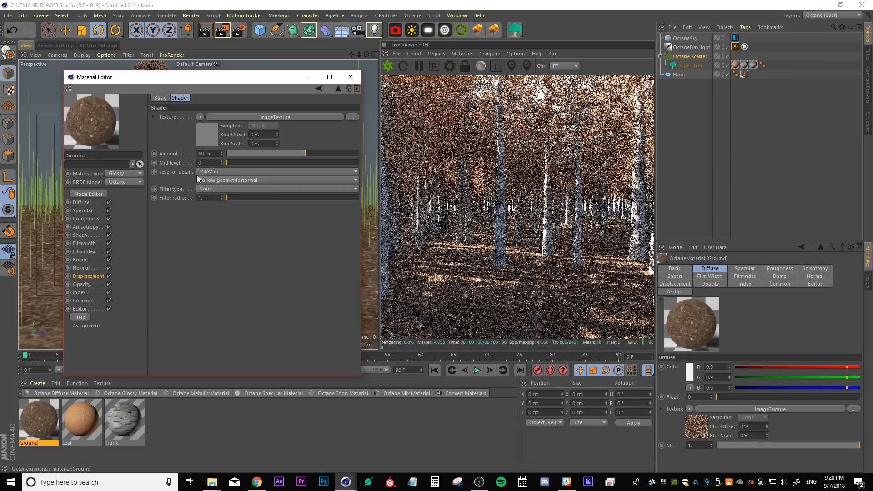
Set the Ground displacement's level of detail to 2048x2048 and its mid level to 0.5
left_click(202, 171)
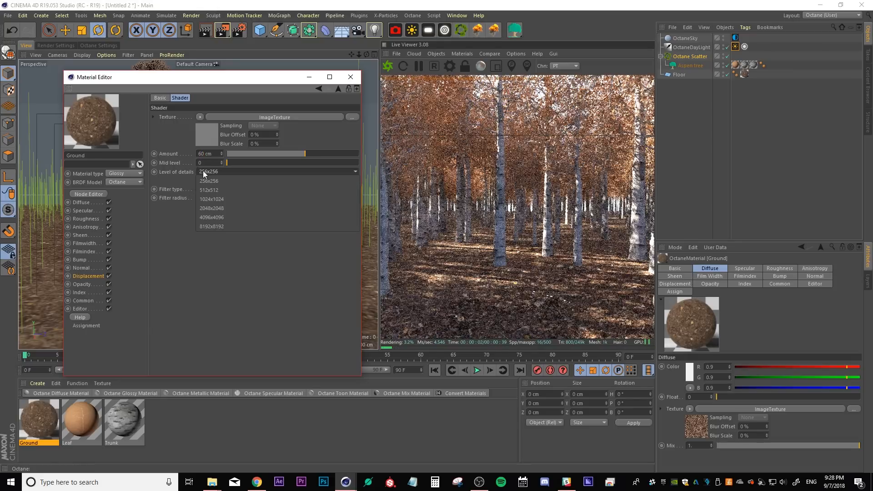
left_click(203, 208)
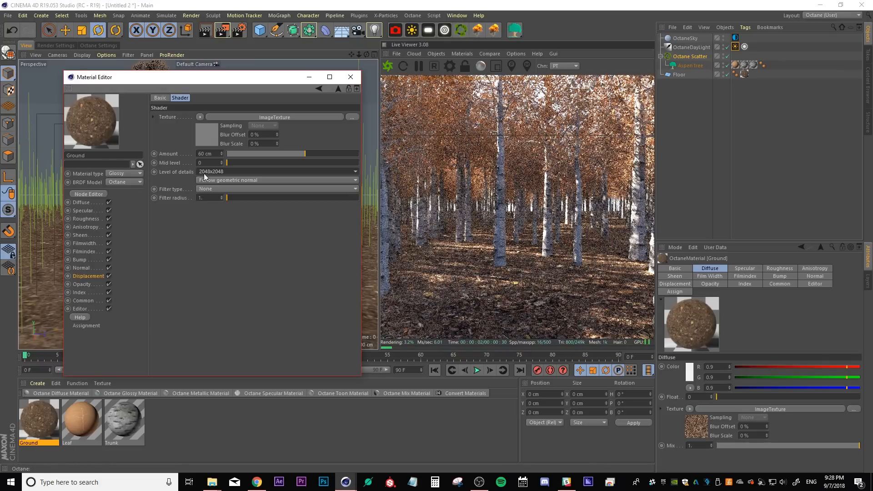
left_click_drag(203, 163, 169, 148)
type(".5")
key("Return")
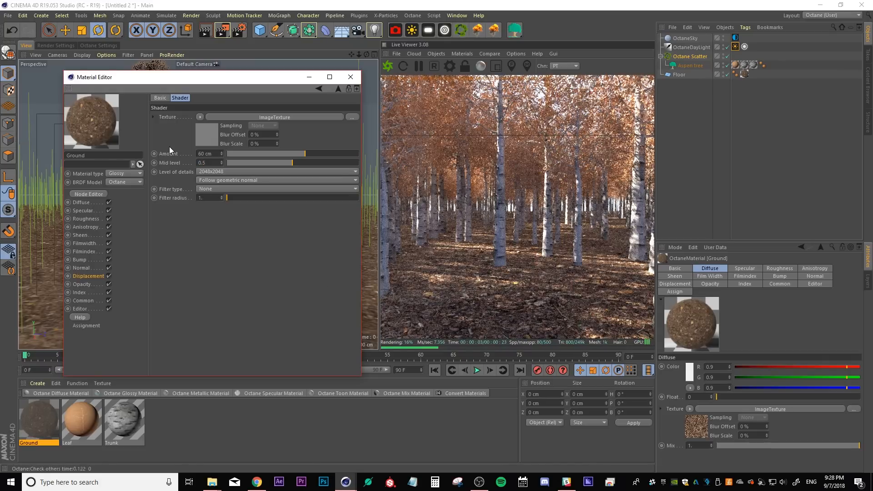
left_click(350, 76)
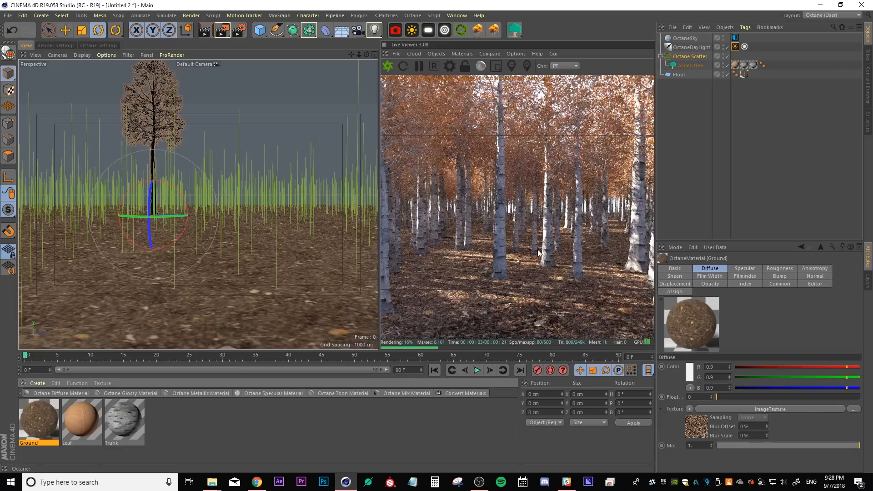
Convert the Leaf material to an Octane material and remove the unused materials
left_click_drag(155, 282, 179, 255, "alt")
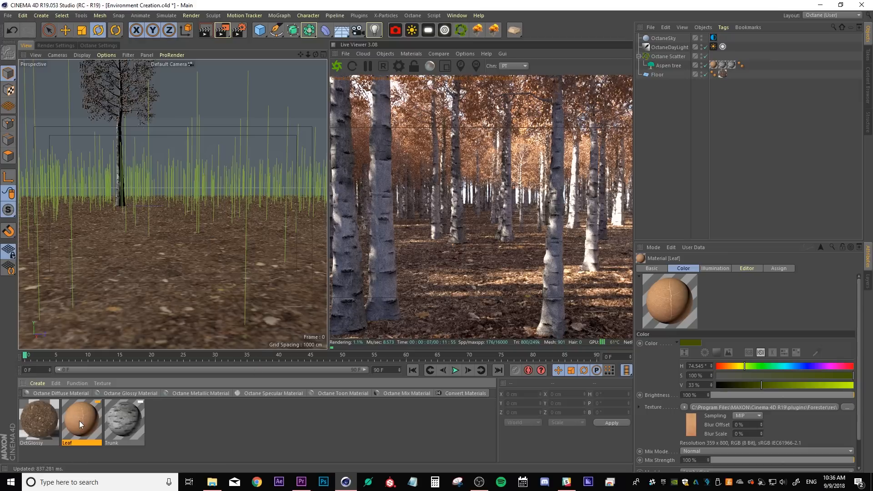
left_click(466, 394)
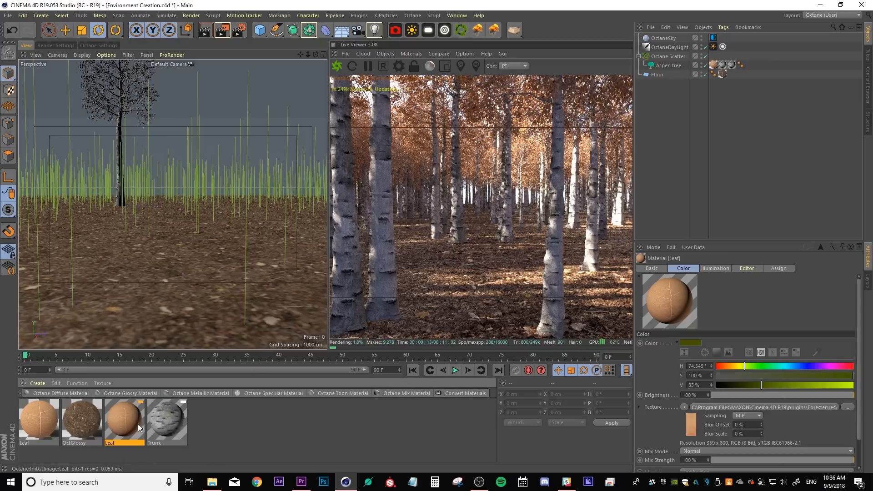
left_click(77, 384)
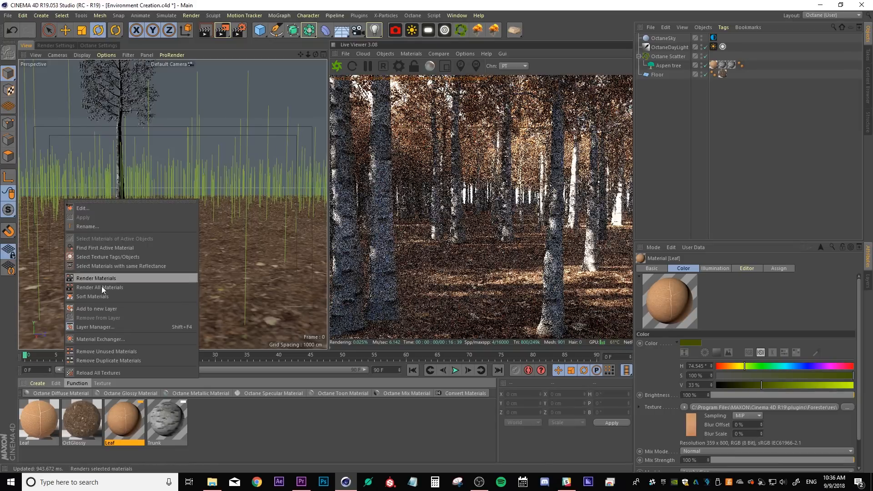
left_click(102, 350)
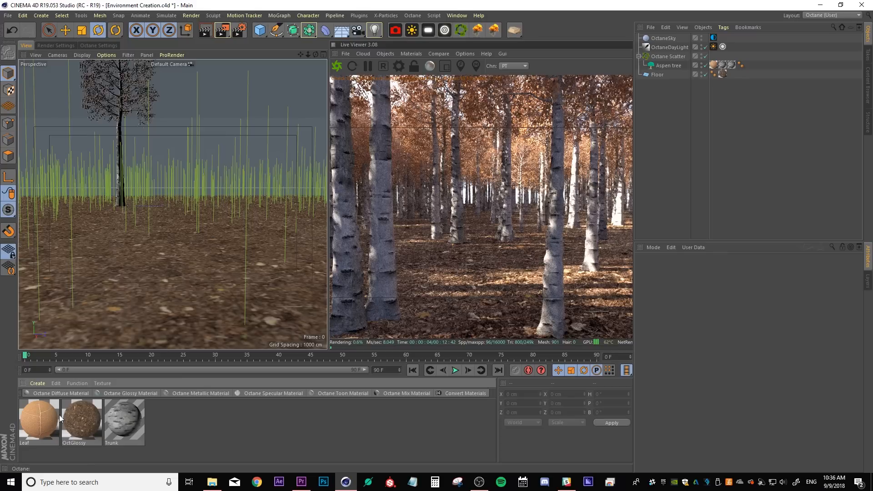
Wrap the Leaf material's diffuse image texture in a Color Correction shader
left_click(38, 422)
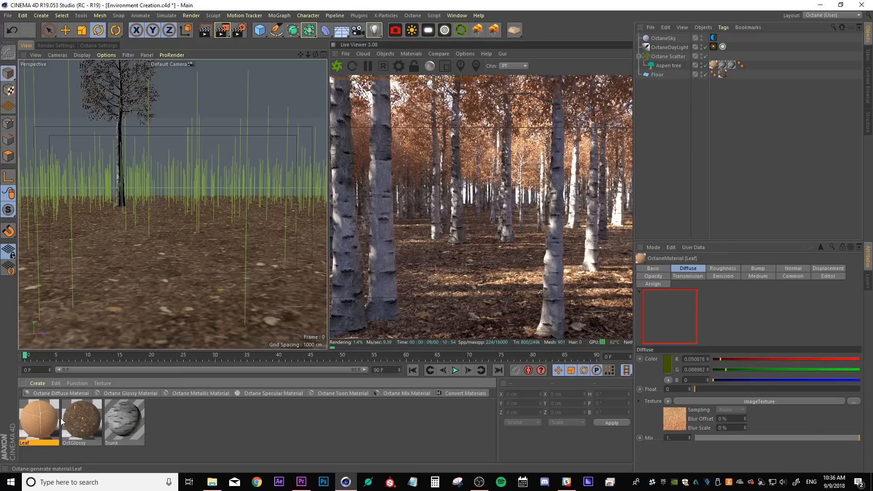
double_click(38, 422)
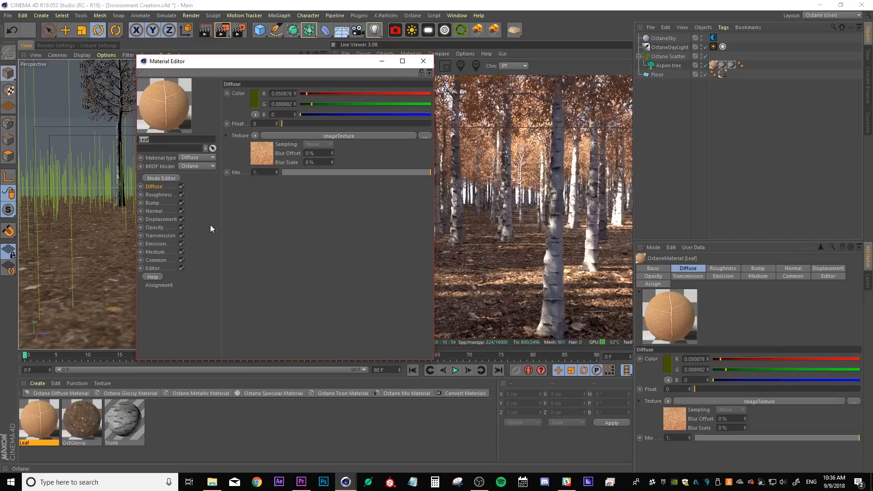
left_click(255, 135)
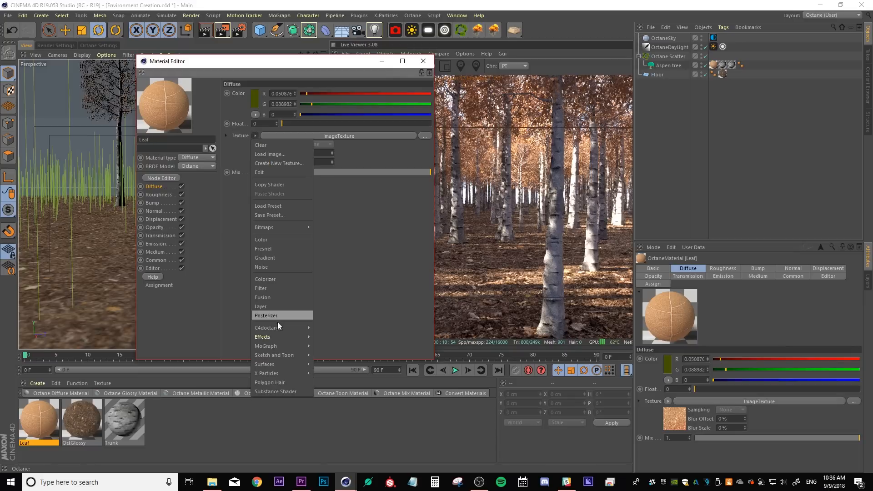
mouse_move(274, 329)
left_click(336, 157)
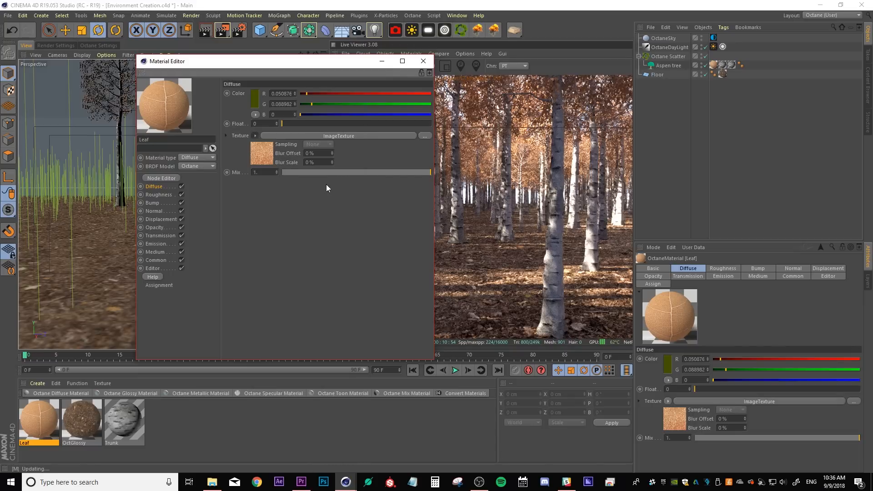
Shift the Leaf color correction's hue to about 0.103 for yellow leaves
left_click_drag(240, 62, 113, 150)
left_click(434, 321)
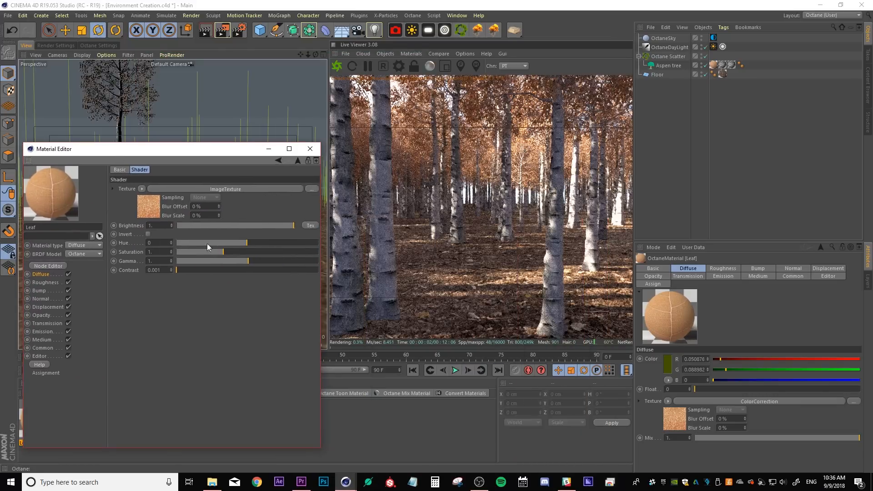
left_click_drag(244, 244, 241, 244)
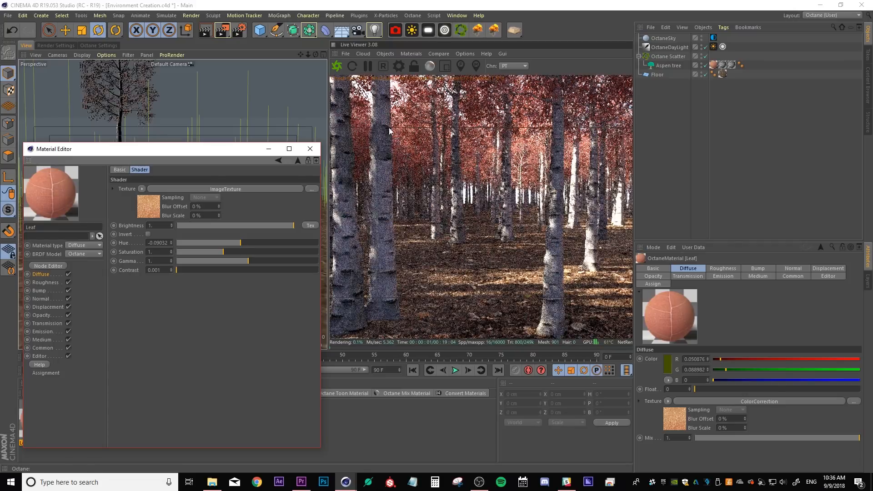
left_click_drag(242, 244, 254, 242)
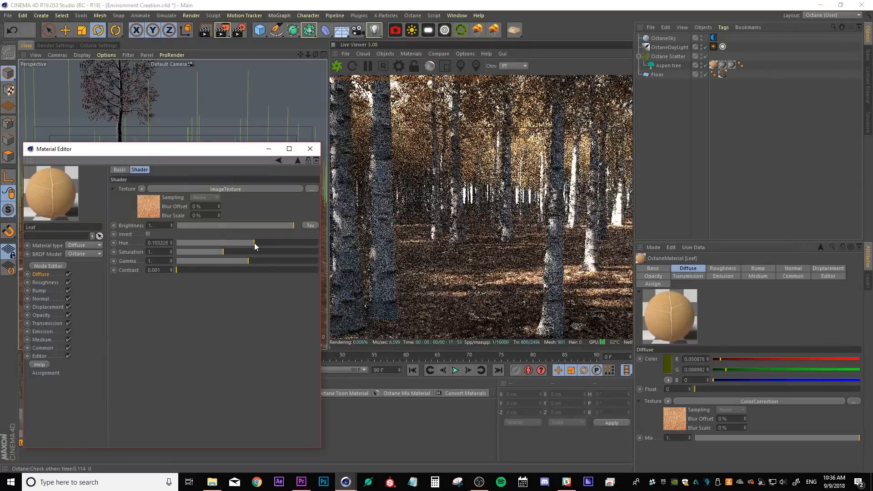
left_click(311, 149)
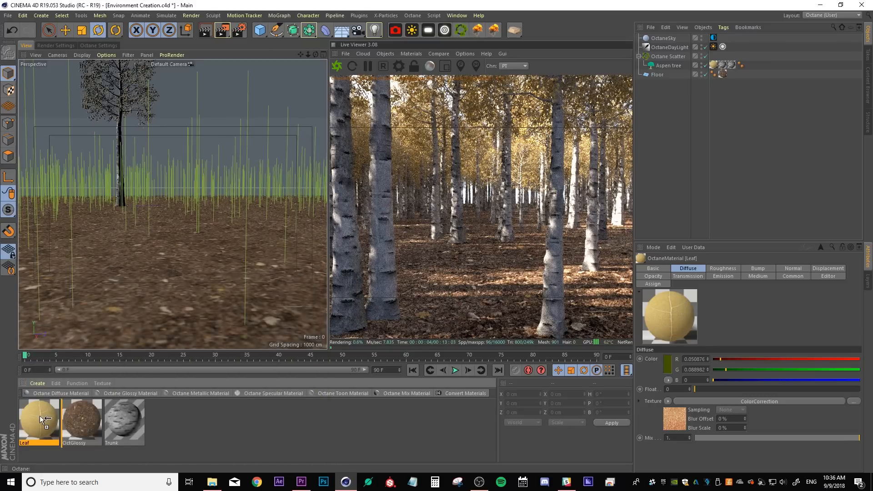
Duplicate the Leaf material and set the copy's color-correction hue to 0
mouse_move(40, 416)
left_mouse_down("ctrl")
mouse_move(48, 416)
mouse_move(39, 417)
left_mouse_up("ctrl")
double_click(75, 422)
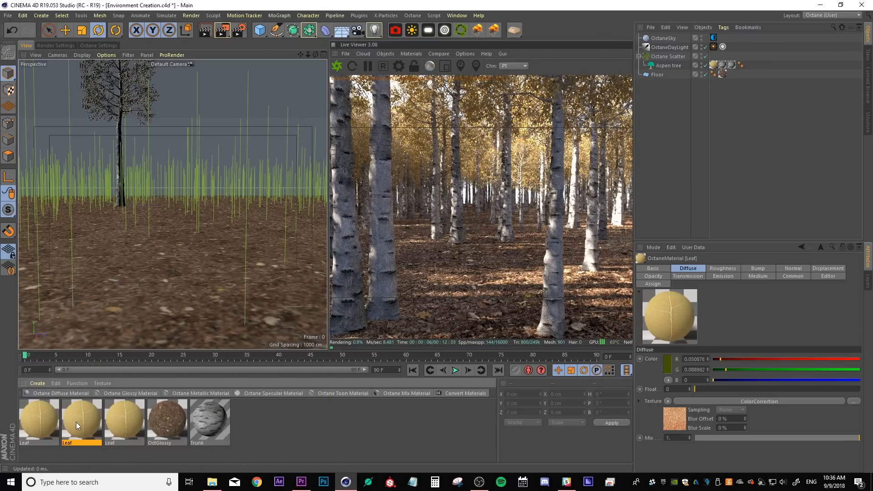
left_click(263, 152)
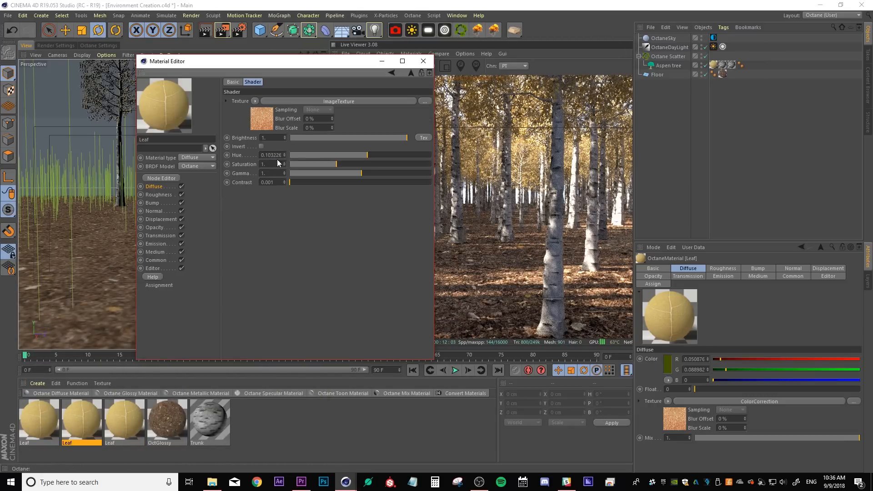
left_click(275, 155)
type("0")
key("Return")
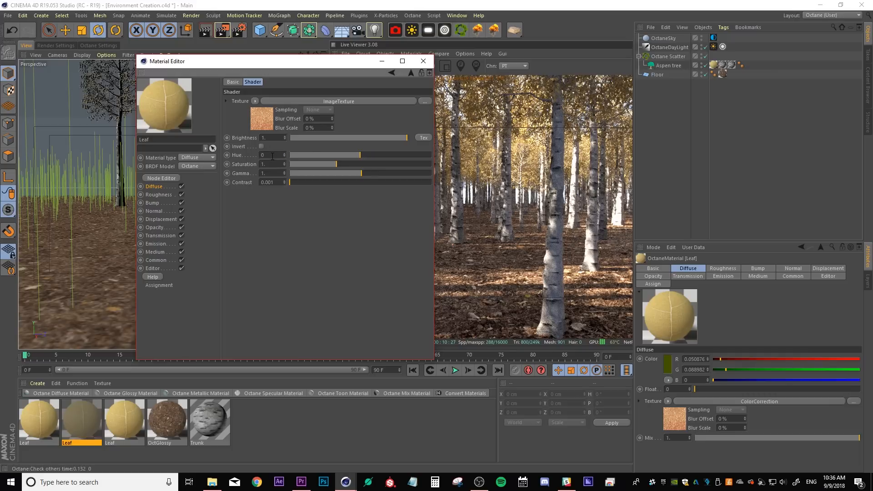
left_click(423, 61)
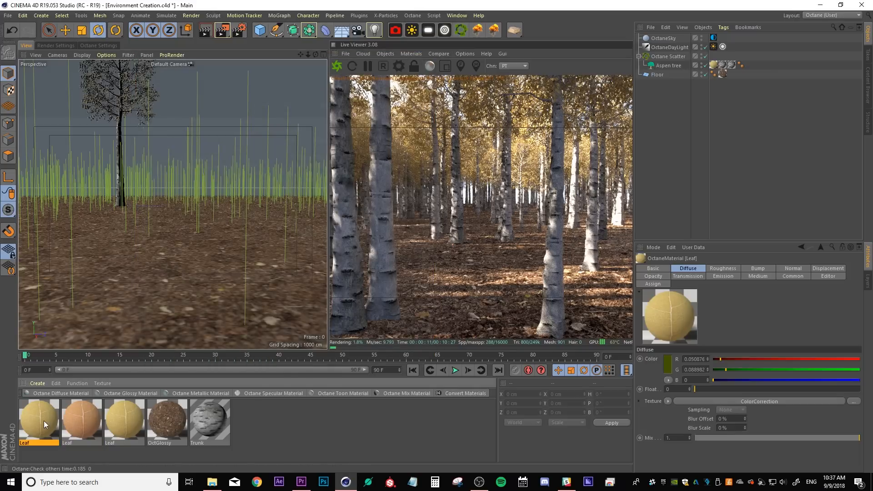
Set the first Leaf material's color-correction hue to about -0.004 for reddish leaves
double_click(43, 420)
left_click(274, 135)
left_click_drag(371, 156, 353, 154)
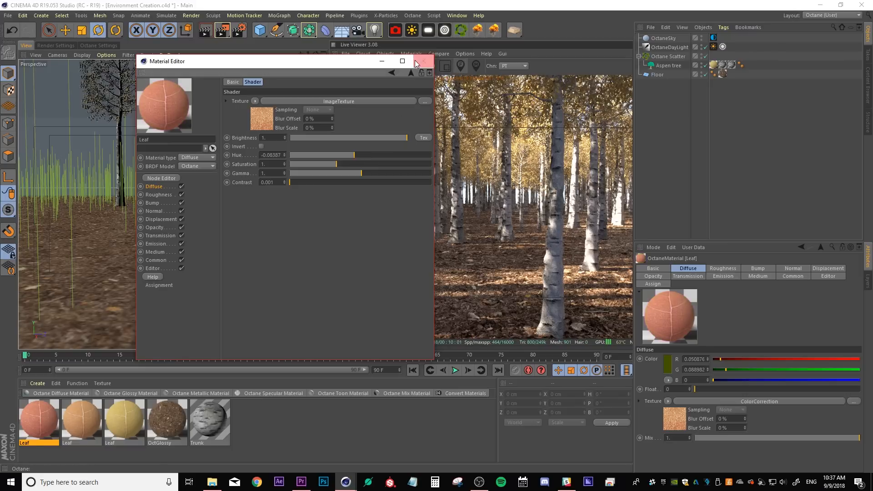
left_click(424, 60)
left_click(322, 421)
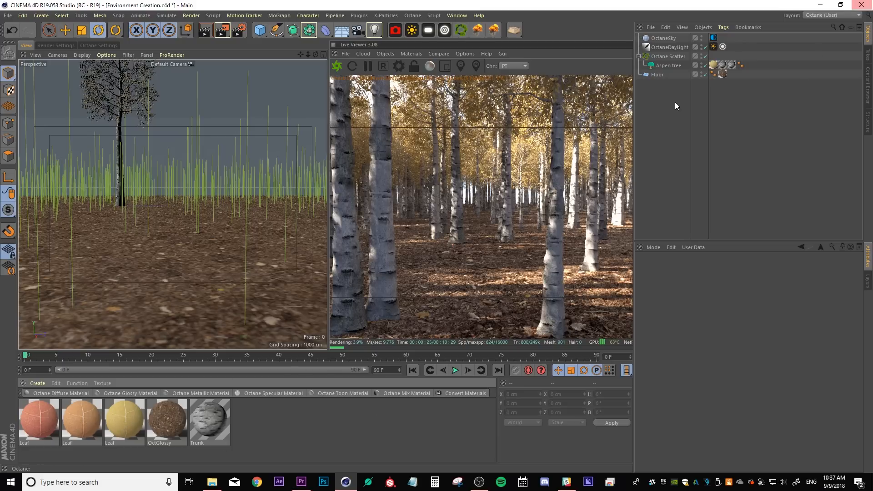
Paste two copies of the Aspen tree into the Octane Scatter
left_click(667, 66)
key("ctrl+v")
key("ctrl+v")
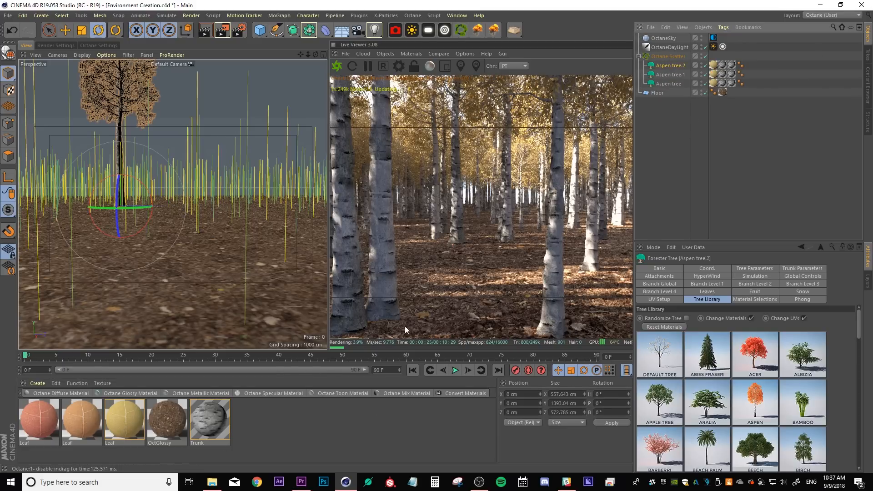
Apply the reddish Leaf material to the Aspen tree.2 copy and duplicate a tree copy to add Aspen tree.3
left_click_drag(707, 77, 713, 74)
left_click_drag(45, 423, 228, 326)
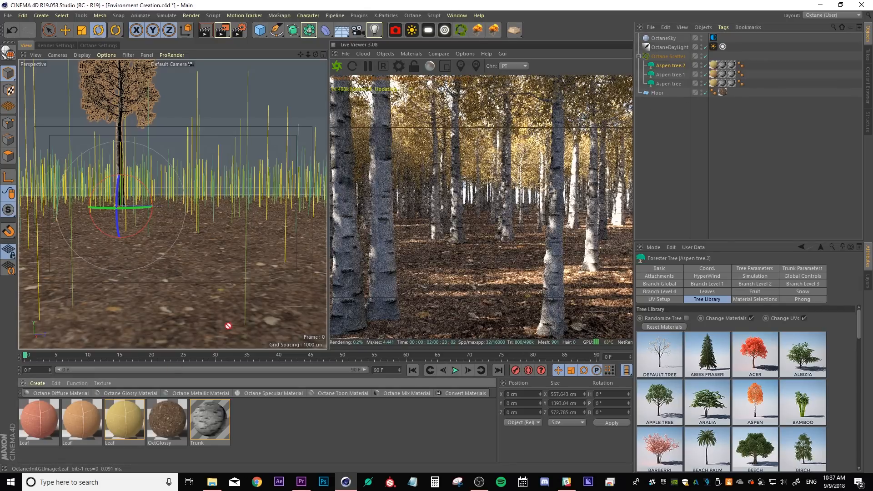
left_click_drag(732, 45, 713, 66)
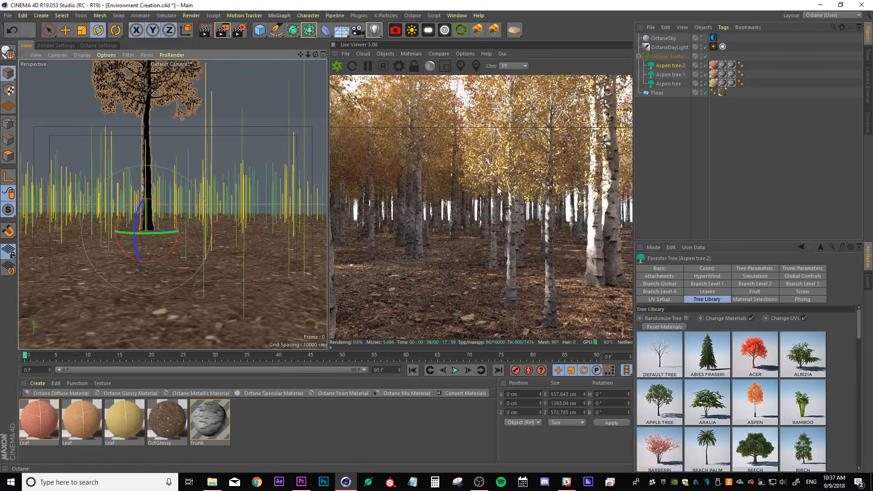
left_click_drag(94, 275, 118, 269, "alt")
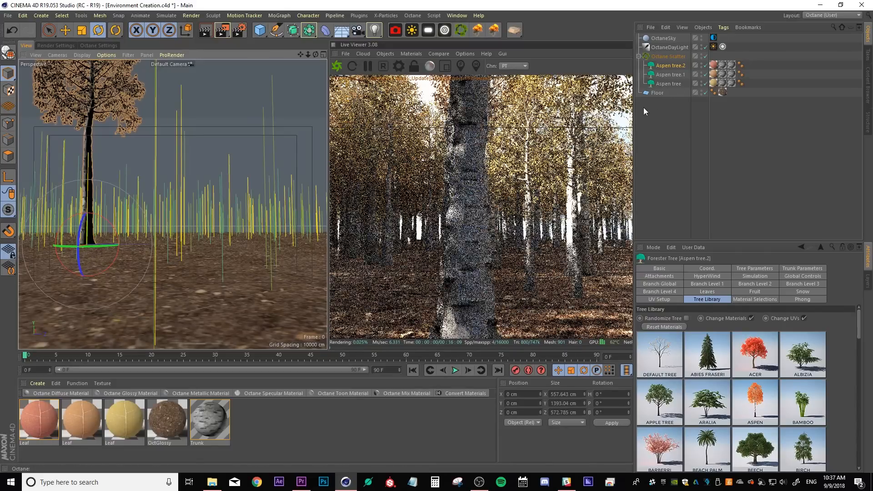
left_click_drag(671, 74, 665, 75)
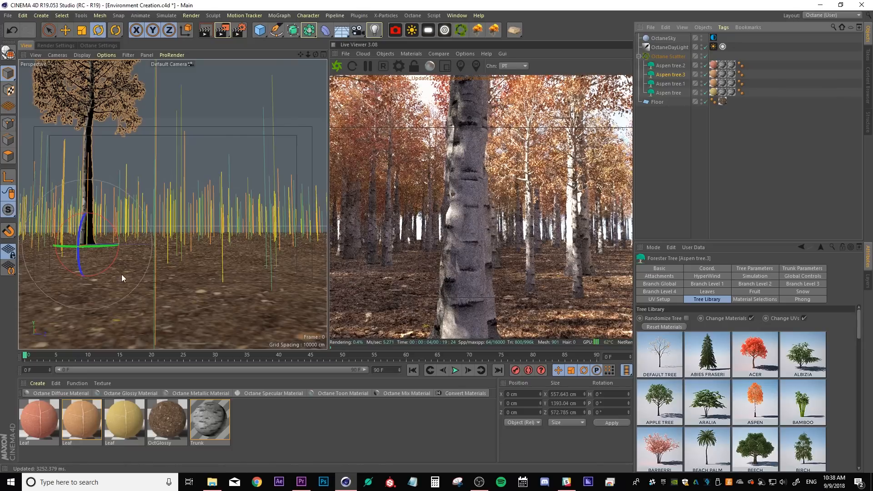
left_click_drag(132, 266, 182, 271, "alt")
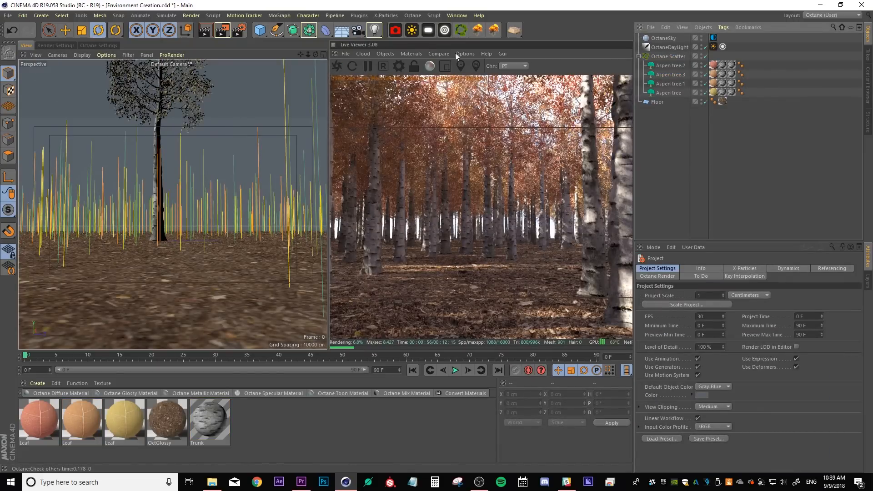
Copy the Leaf.1 to Leaf.13 objects from the X-Particles Leaves Tutorial file and paste them into Environment Creation
left_click(456, 15)
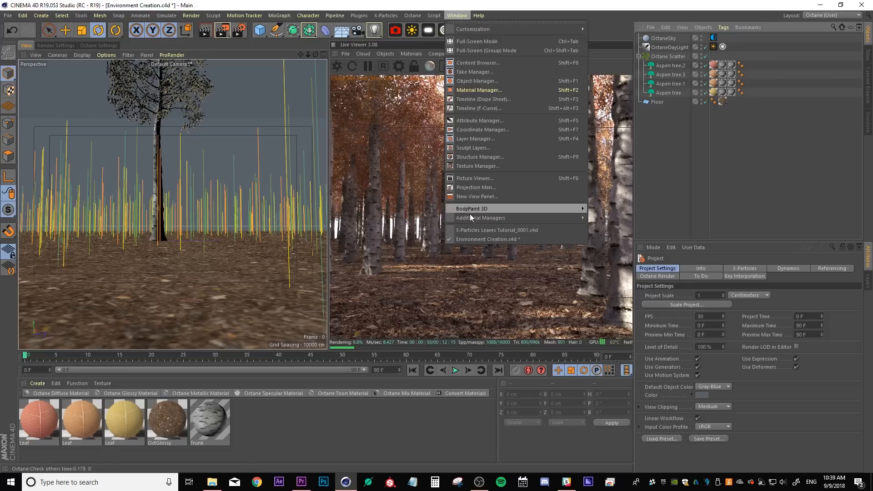
left_click(472, 227)
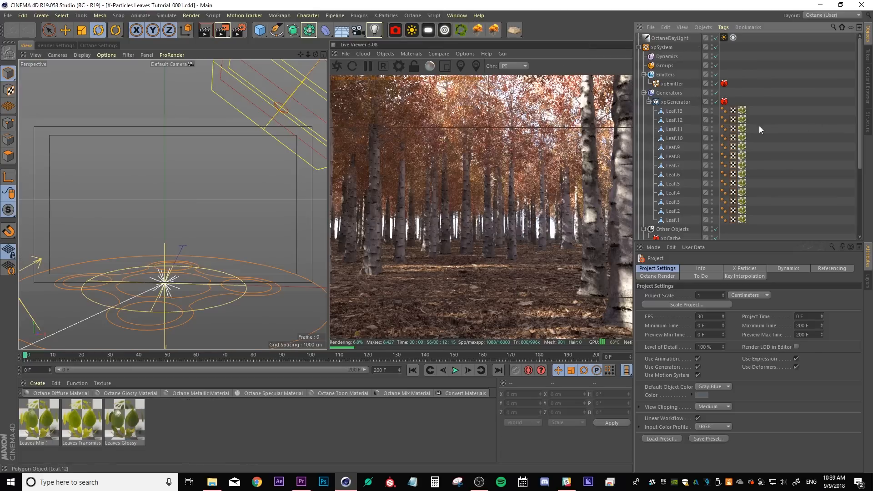
left_click(675, 111)
left_click(673, 221, "shift")
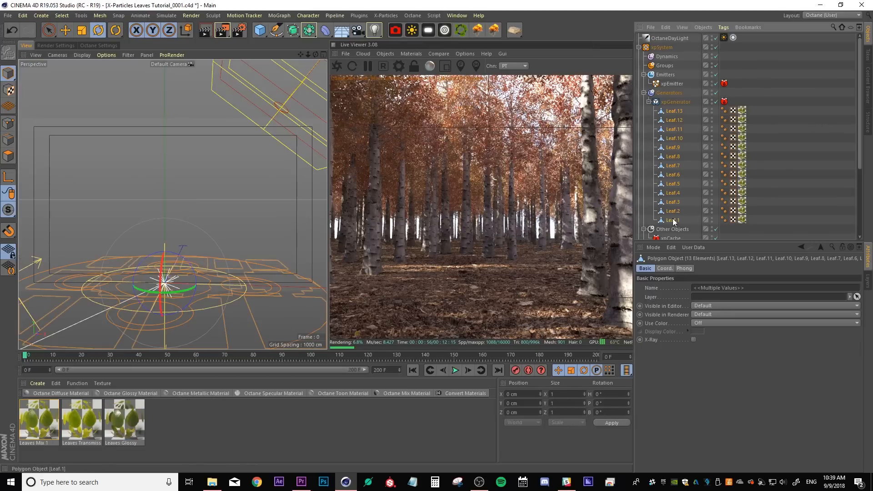
left_click(462, 17)
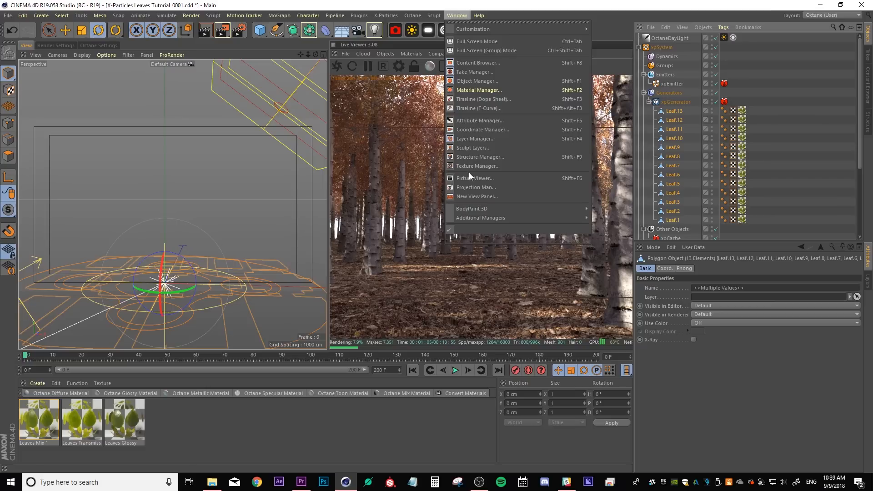
left_click(463, 238)
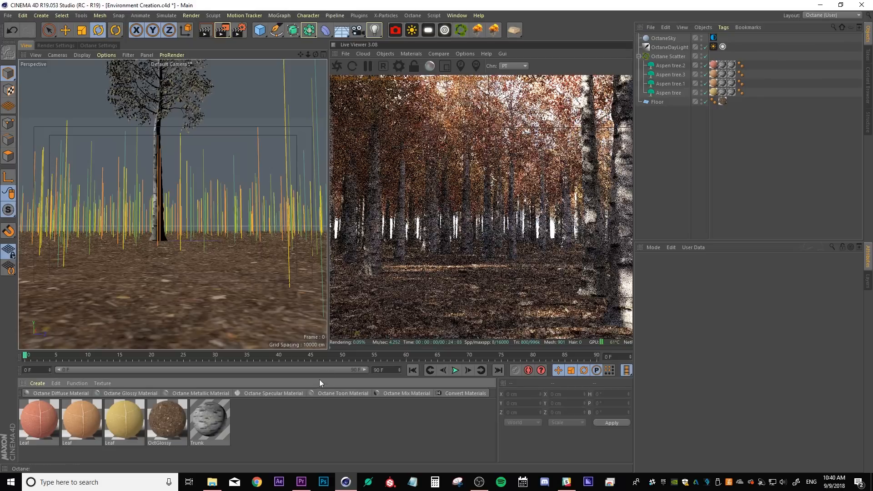
key("ctrl+v")
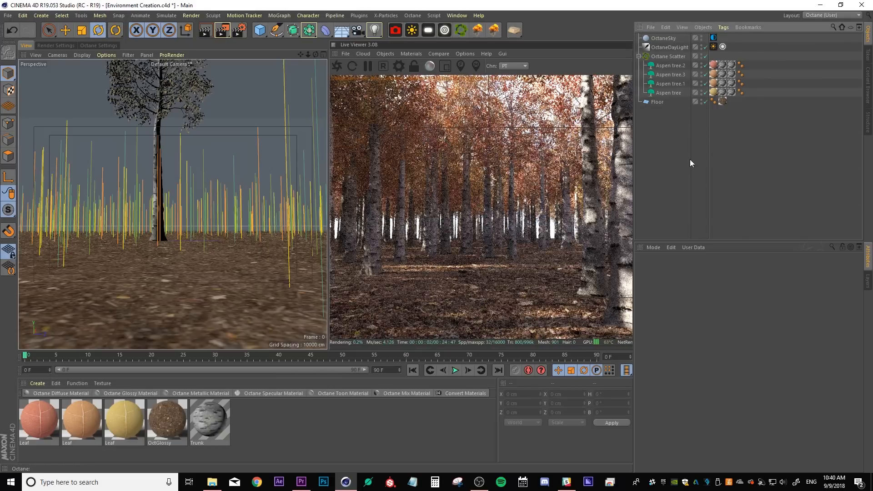
Add a new Octane Scatter and rename it Leaves
left_click(462, 30)
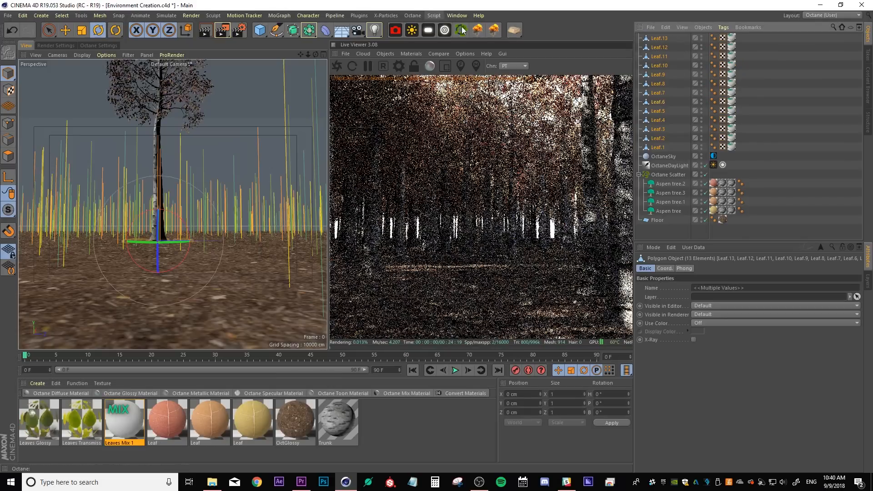
double_click(667, 38)
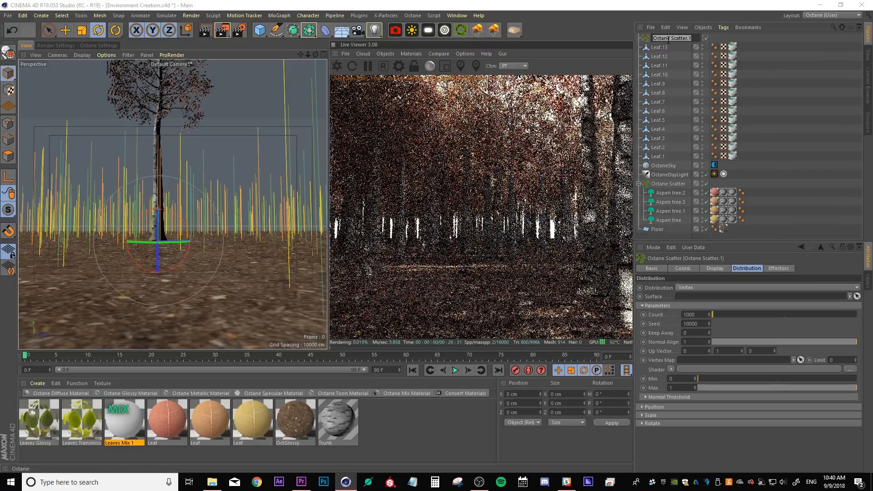
type("Leaves")
key("Return")
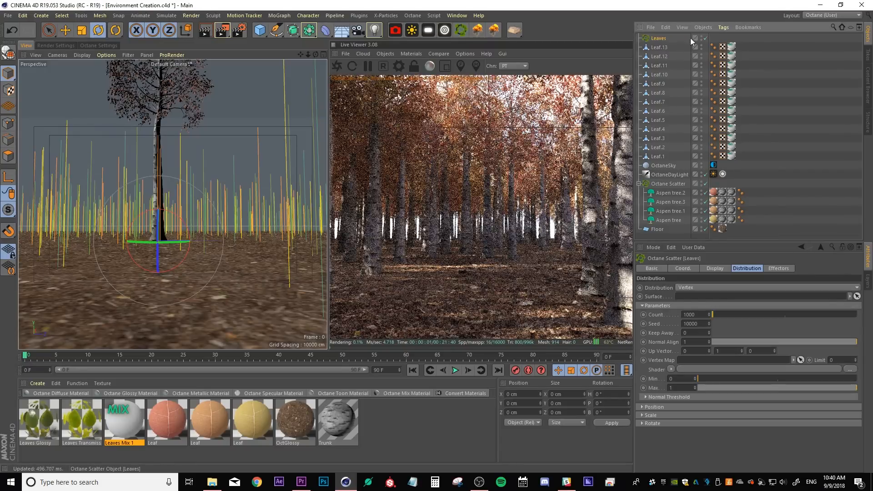
Move all thirteen Leaf objects into the Leaves scatter
left_click(661, 48)
left_click(654, 155, "shift")
left_click_drag(665, 83, 664, 43)
left_click(659, 38)
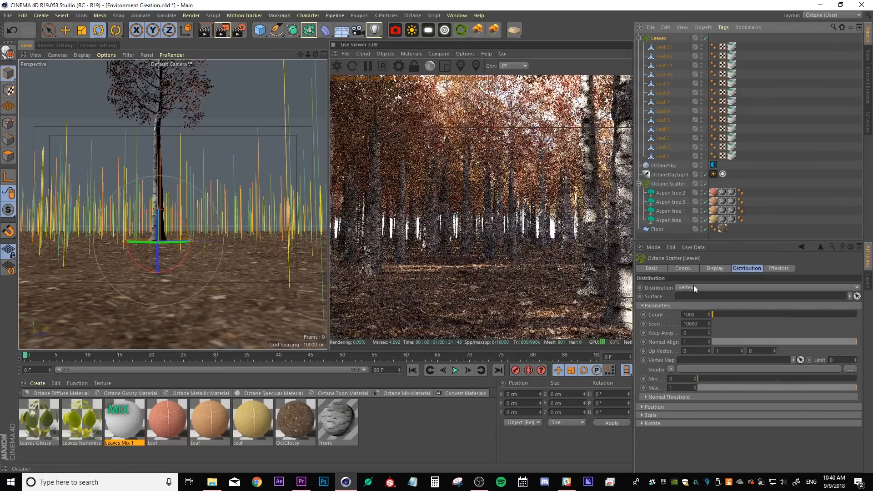
Set the Leaves scatter distribution to Surface and pick the Floor as its surface
left_click(693, 287)
left_click(688, 306)
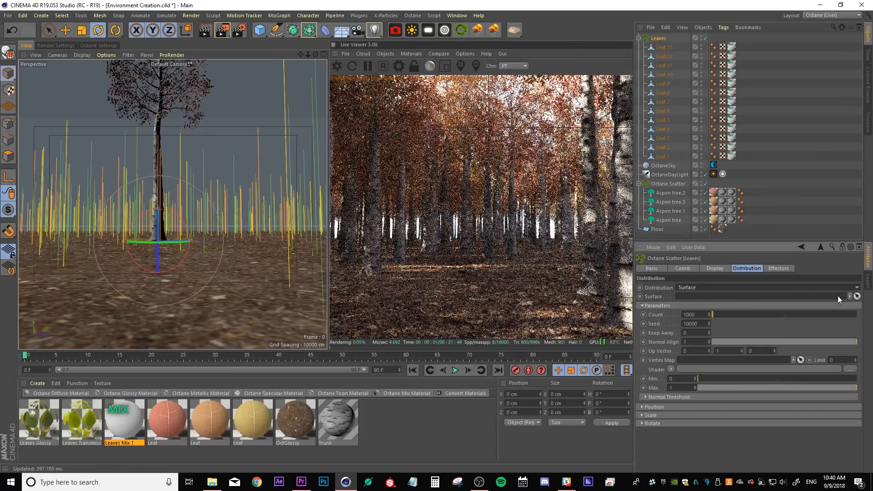
left_click(856, 296)
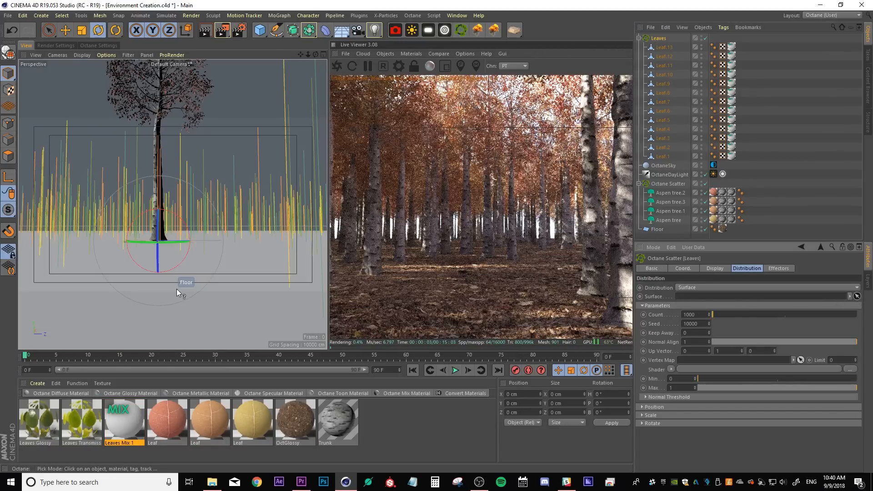
left_click(177, 288)
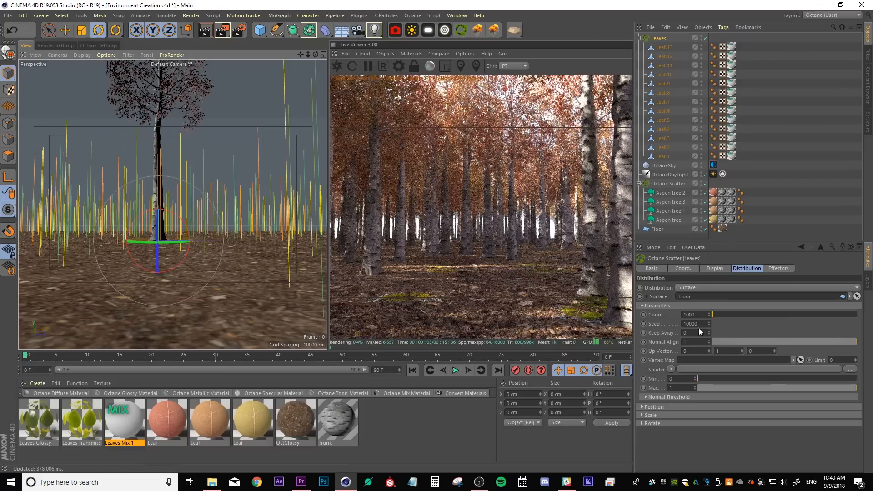
Set the Leaves scatter count to 10000
left_click(689, 315)
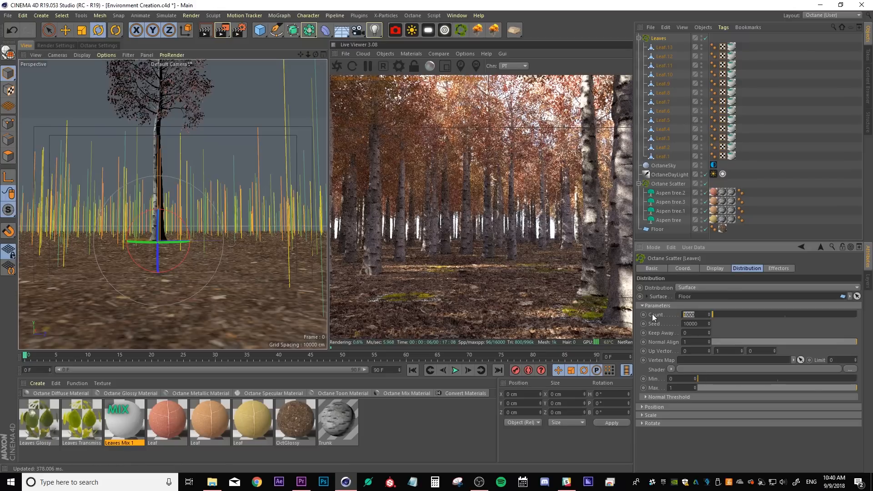
type("10000")
key("Return")
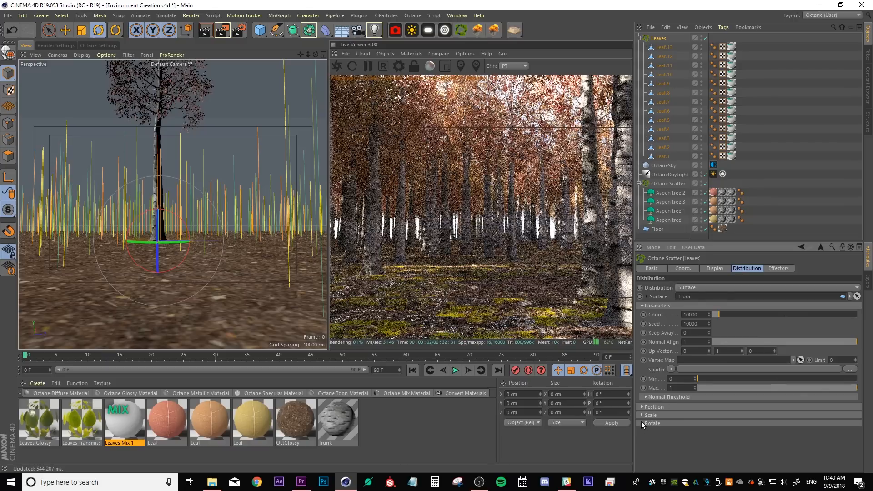
Load a Noise shader into the Leaves scatter's Scale shader slot
left_click(641, 415)
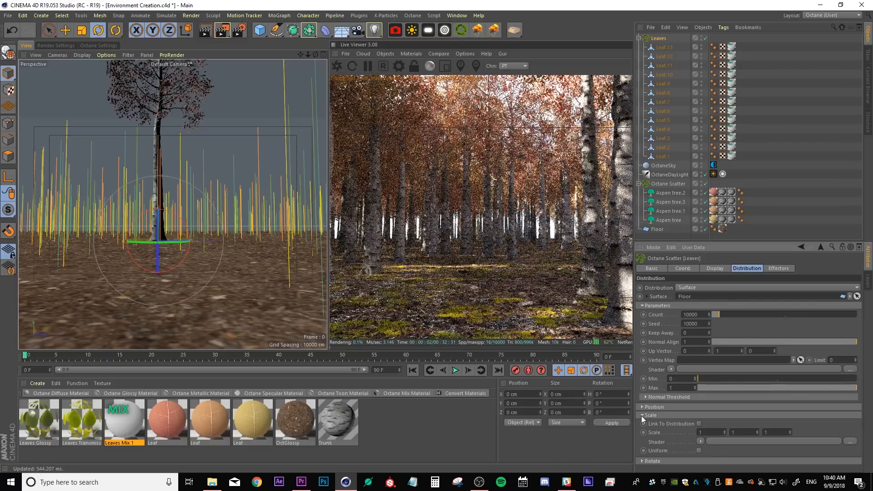
left_click(700, 440)
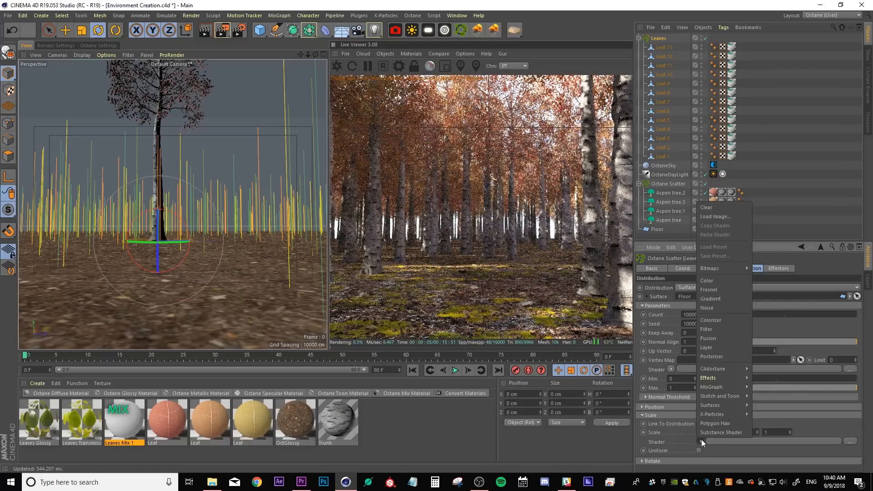
left_click(724, 309)
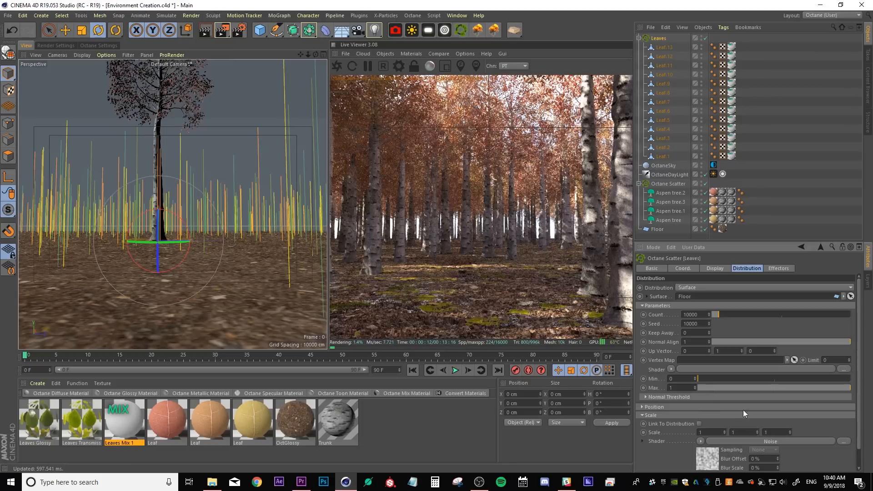
Select all thirteen Leaf objects and scale them down with the Scale tool
left_click(664, 48)
left_click(662, 156, "shift")
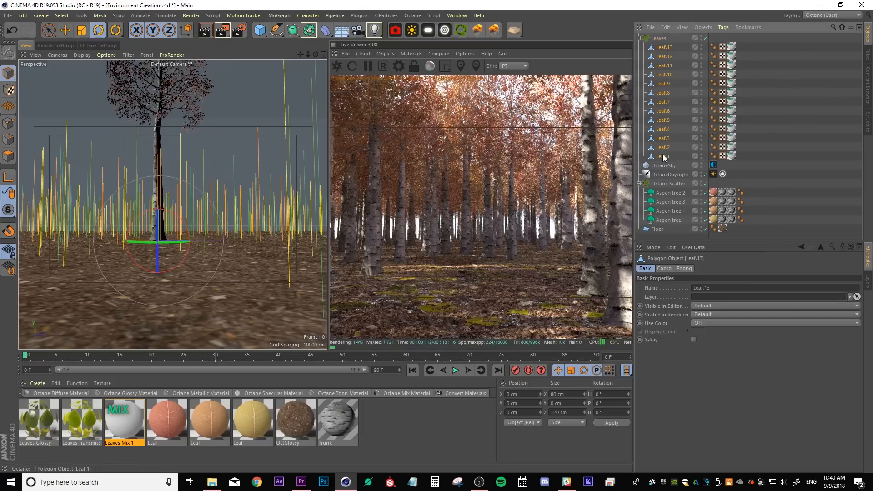
left_click(82, 30)
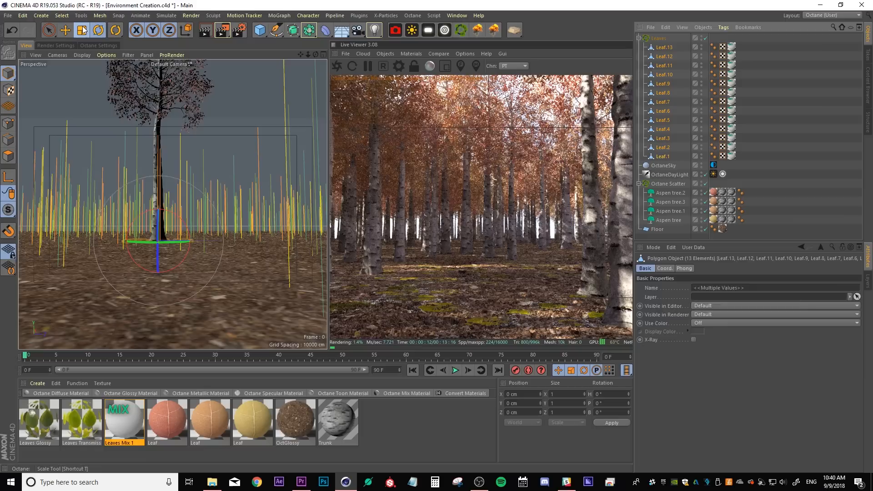
left_click_drag(233, 192, 176, 211)
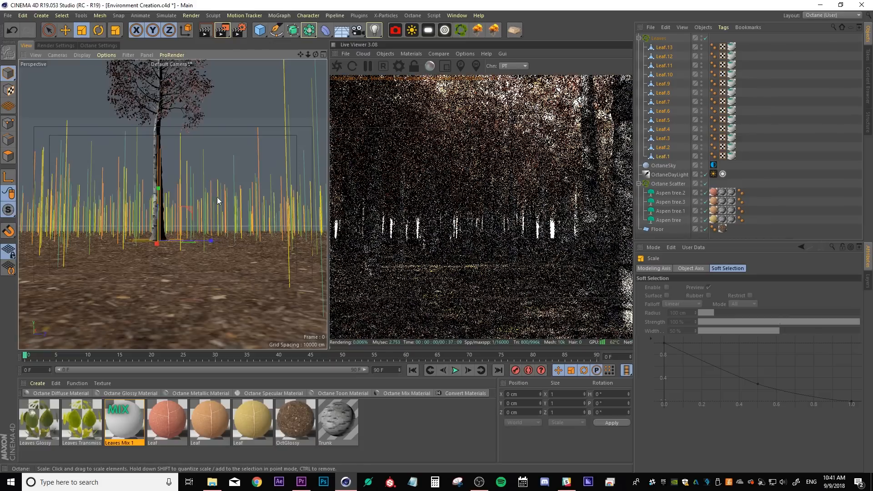
left_click_drag(219, 187, 169, 219)
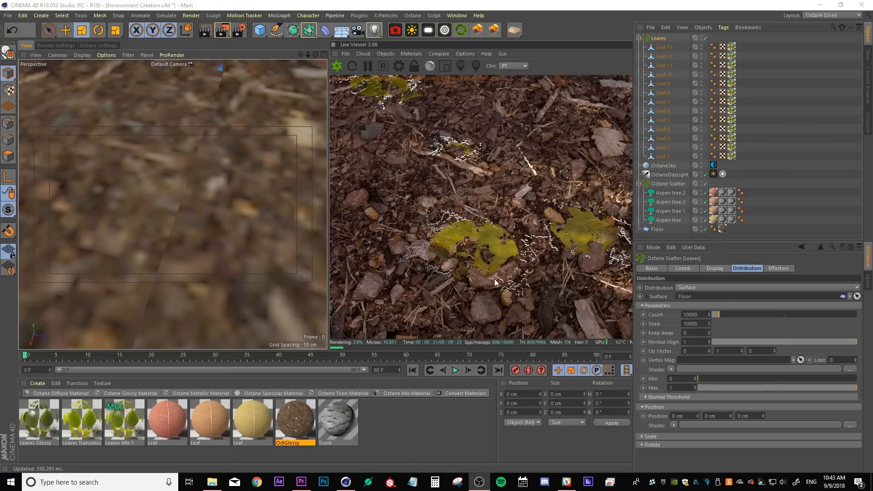
Open the OctGlossy ground material and turn off its Displacement channel
double_click(289, 411)
left_click_drag(216, 65, 88, 89)
left_click(136, 142)
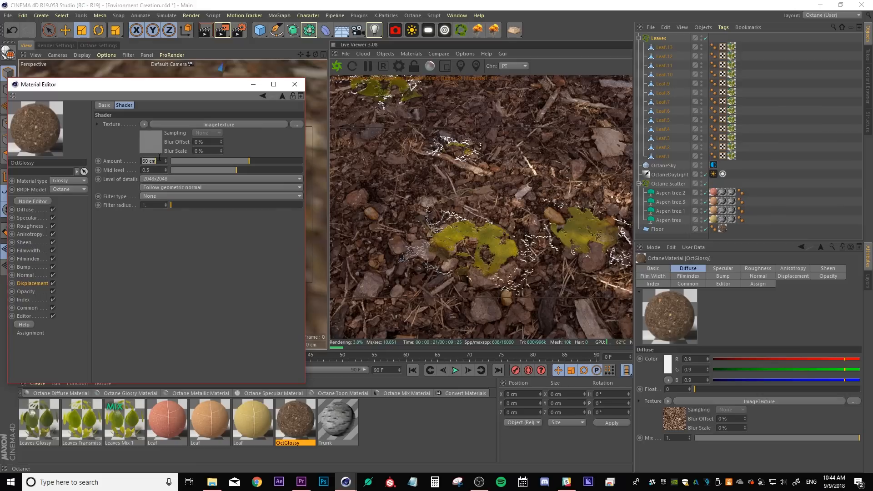
left_click(52, 283)
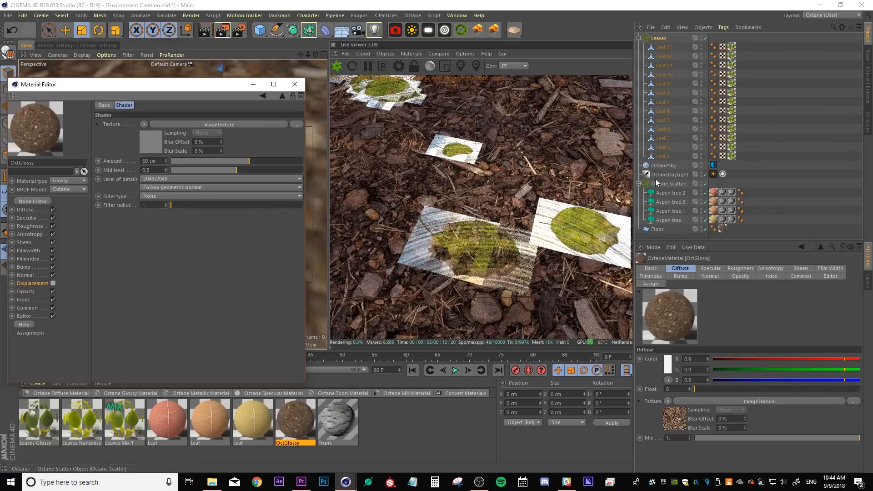
Offset the Leaves scatter position Y to 2 cm
left_click(657, 38)
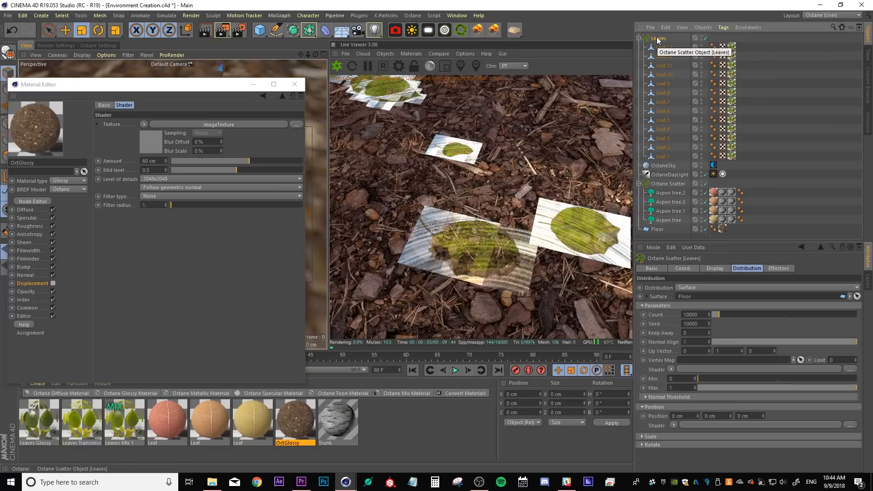
left_click(717, 417)
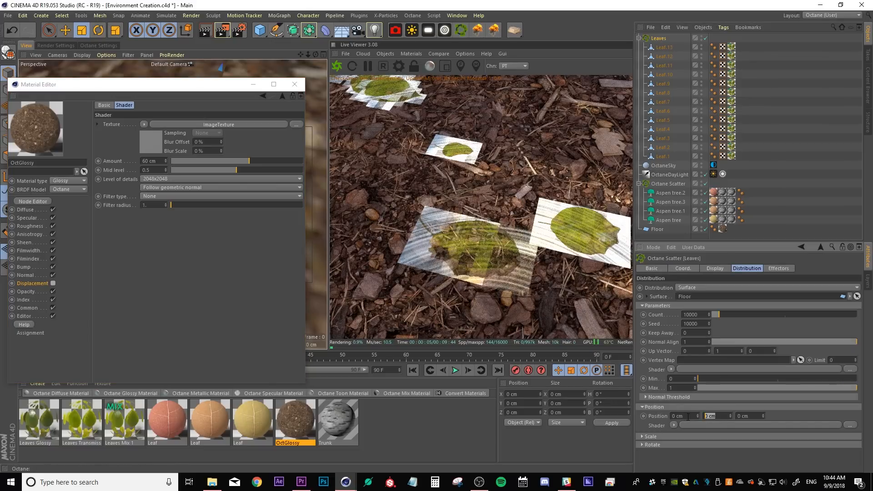
type("2")
key("Return")
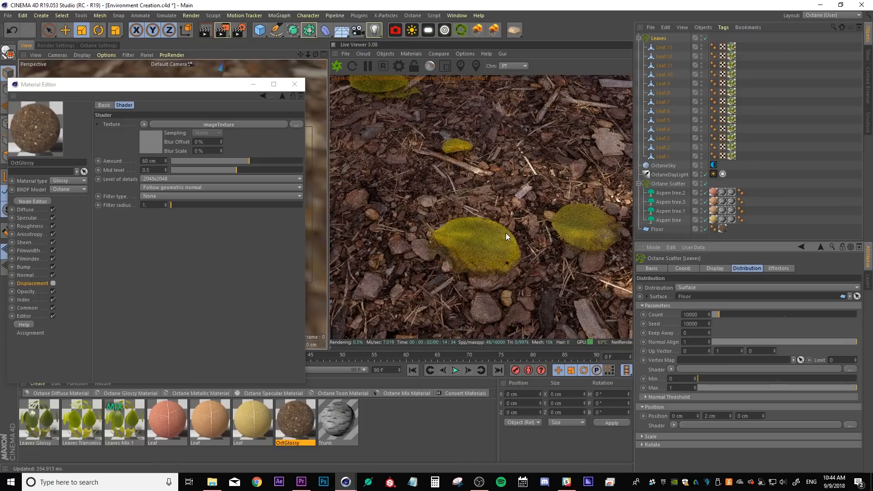
Re-enable the OctGlossy Displacement channel and close the Material Editor
left_click(53, 283)
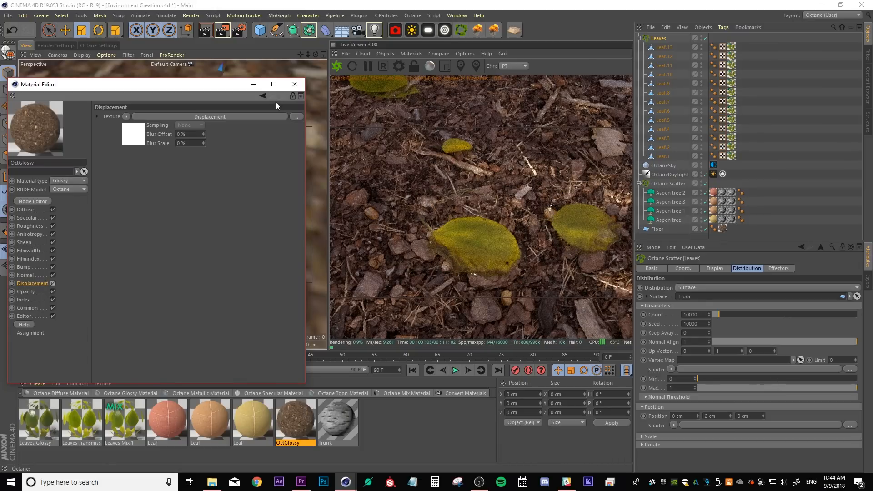
left_click(289, 87)
scroll(163, 250, "down", 5)
left_click_drag(170, 240, 190, 165, "alt")
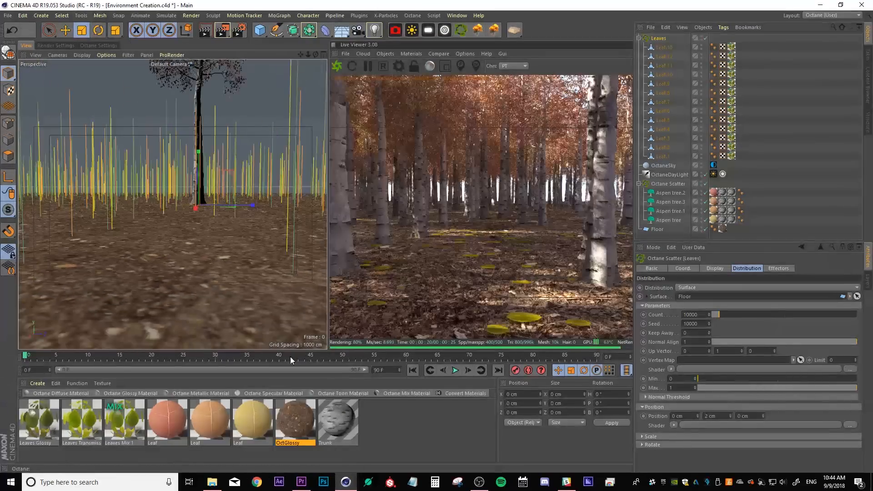
Scale the thirteen selected Leaf objects down further in the viewport
left_click(664, 47)
left_click(664, 155, "shift")
left_click_drag(253, 146, 153, 181)
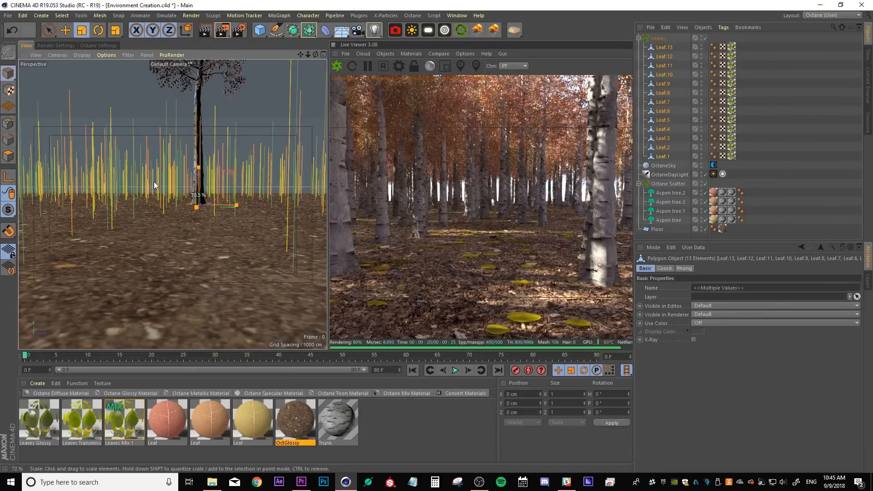
Raise the Leaves scatter count to 15000, then to 20000
left_click(658, 38)
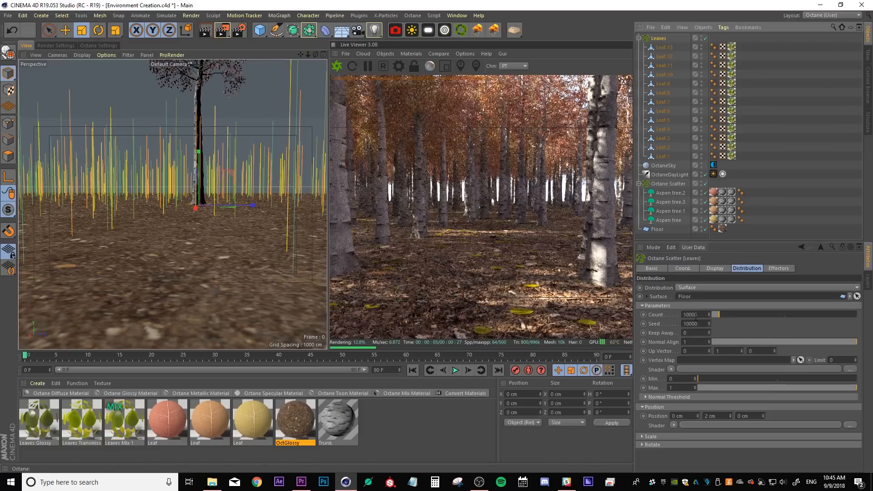
double_click(695, 315)
type("15000")
key("Return")
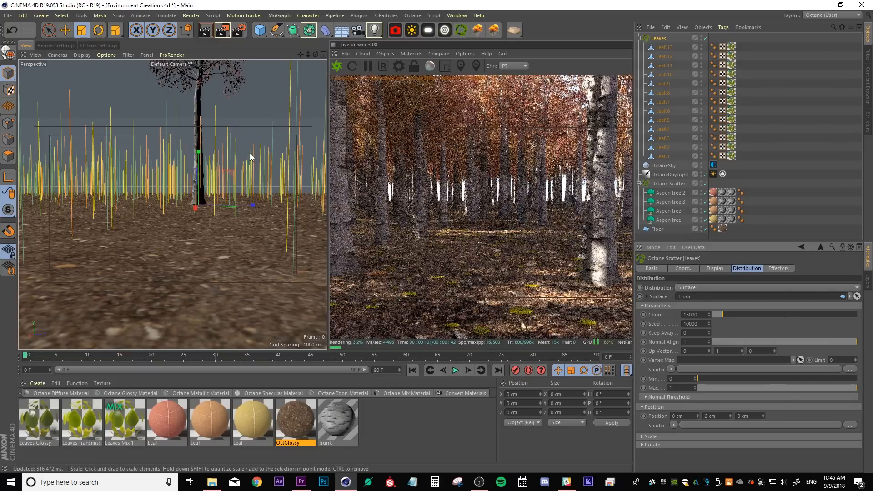
left_click_drag(245, 155, 211, 177)
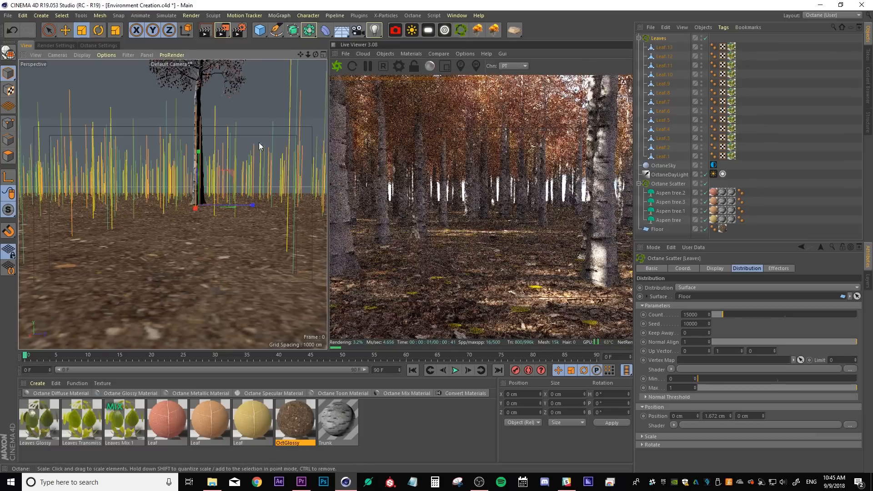
left_click_drag(701, 315, 650, 303)
type("20000")
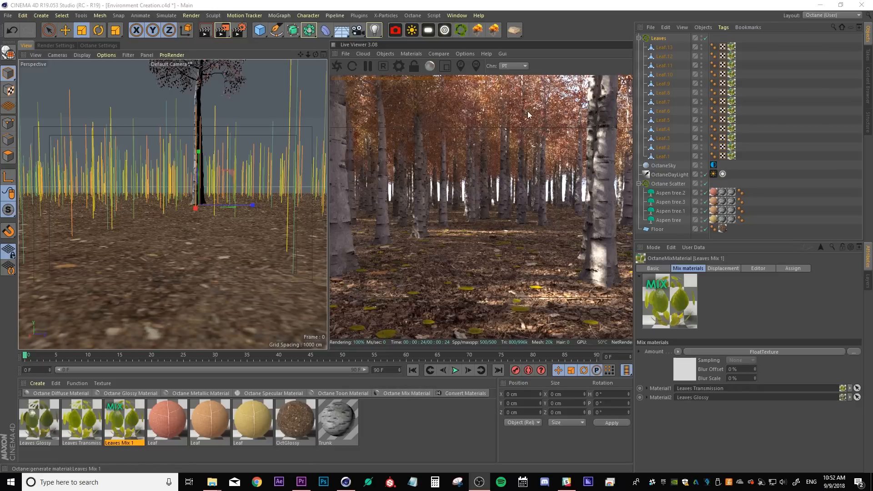
Duplicate the Leaves Mix 1 material twice, naming the copies Leaves Mix 2 and Leaves Mix 3
left_click(125, 418)
left_click_drag(144, 428, 194, 429, "ctrl")
double_click(172, 443)
type("2")
double_click(213, 443)
left_click(221, 442)
key("BackSpace")
type("3")
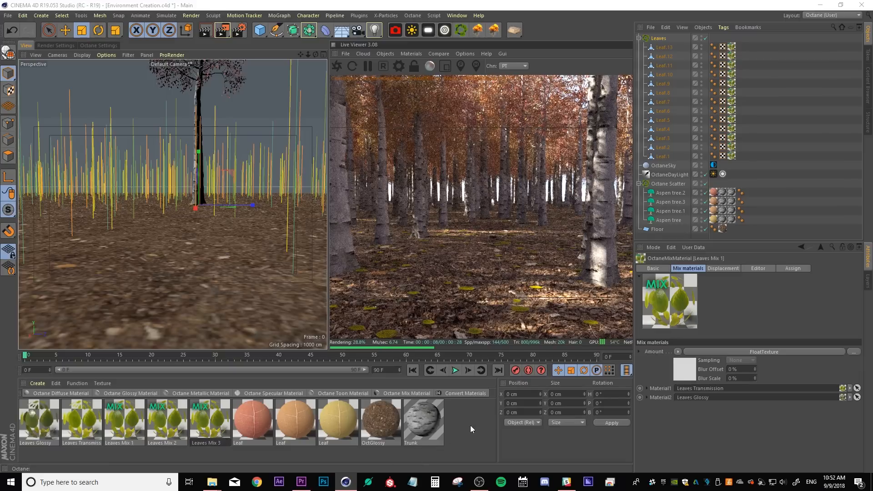
key("Return")
Duplicate the Leaves Transmission material and load a ColorCorrection shader into one copy's Diffuse texture
left_click_drag(85, 421, 134, 420, "ctrl")
left_click(122, 446)
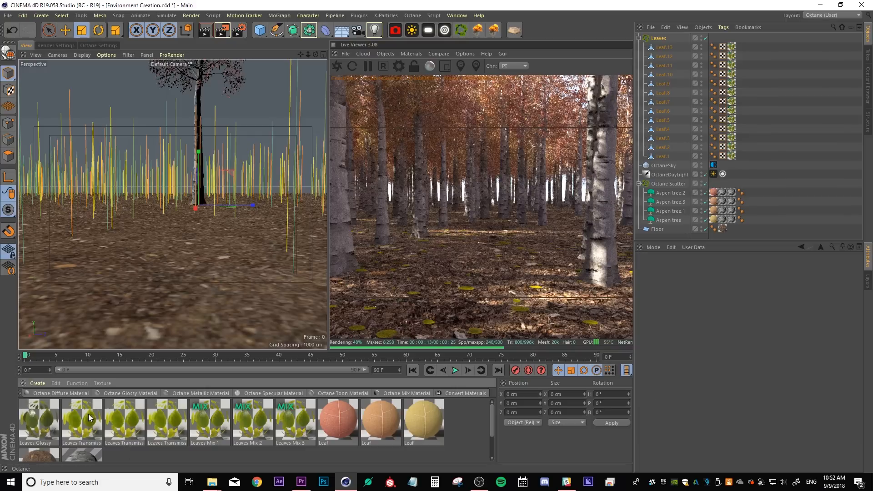
double_click(88, 416)
left_click(255, 136)
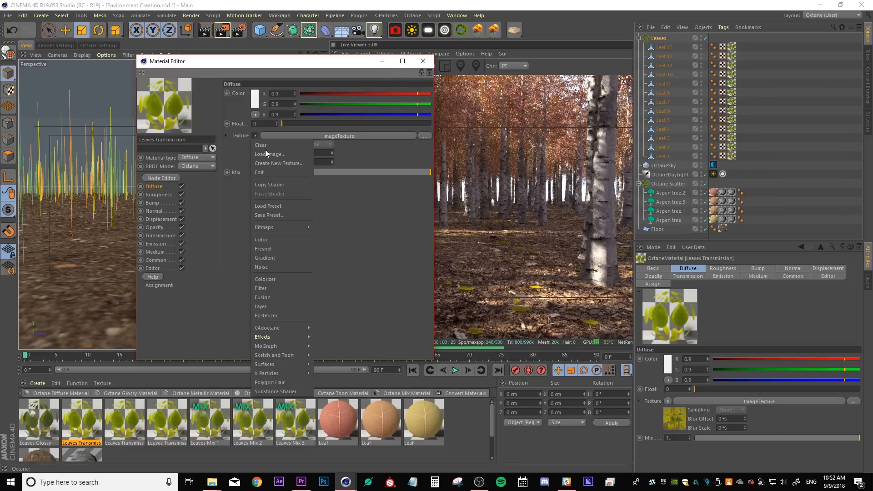
mouse_move(279, 327)
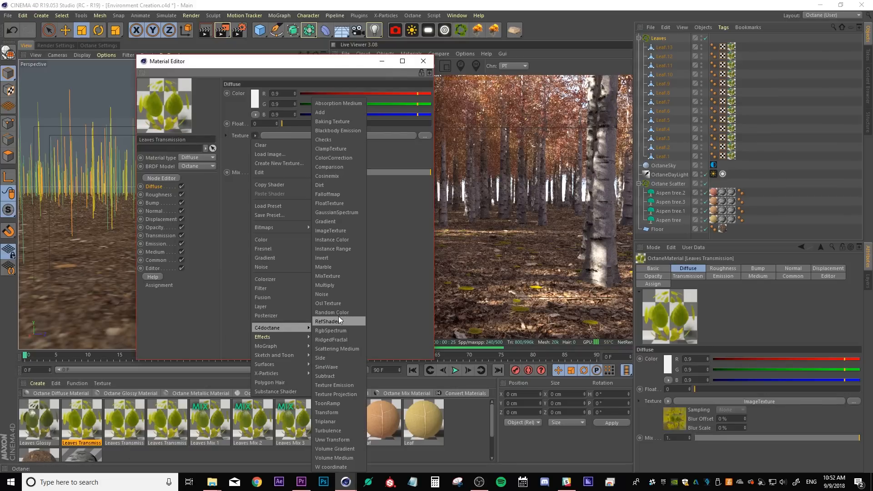
left_click(339, 157)
Set that material's Diffuse color to orange with hue 38° and saturation 100%
left_click(264, 148)
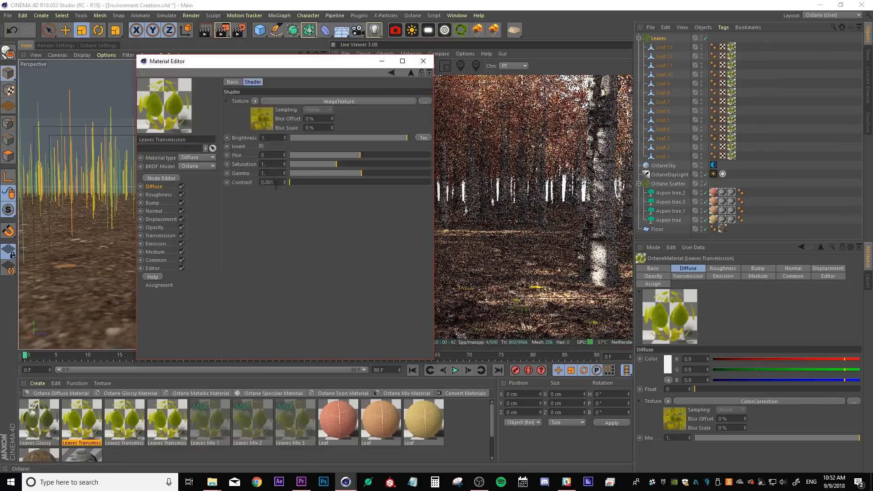
left_click_drag(288, 70, 231, 65)
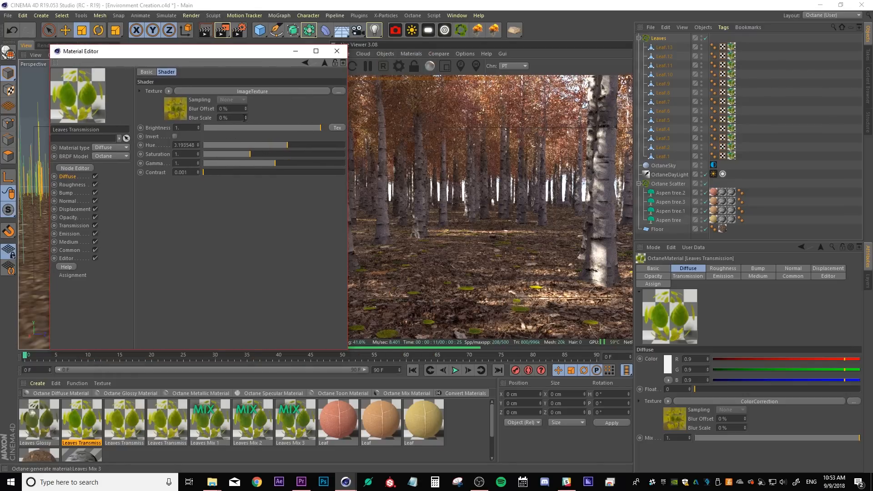
left_click(324, 63)
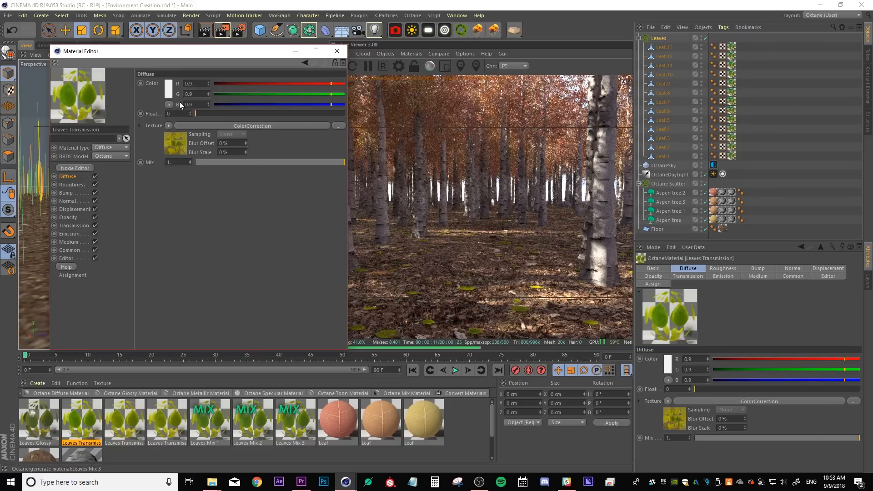
left_click(167, 89)
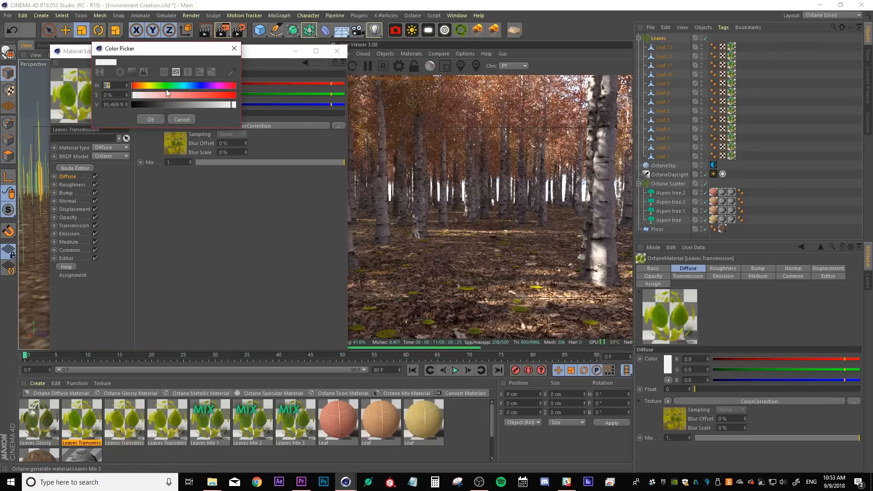
left_click(147, 88)
left_click_drag(159, 95, 241, 99)
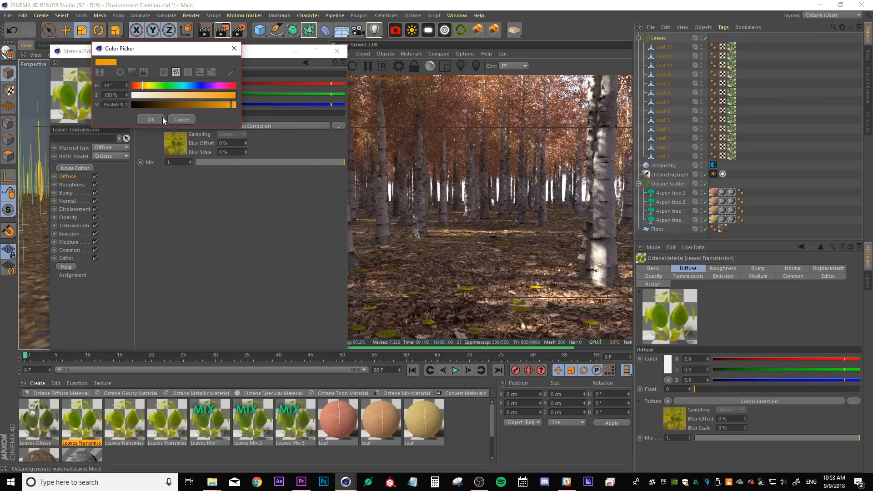
left_click(151, 119)
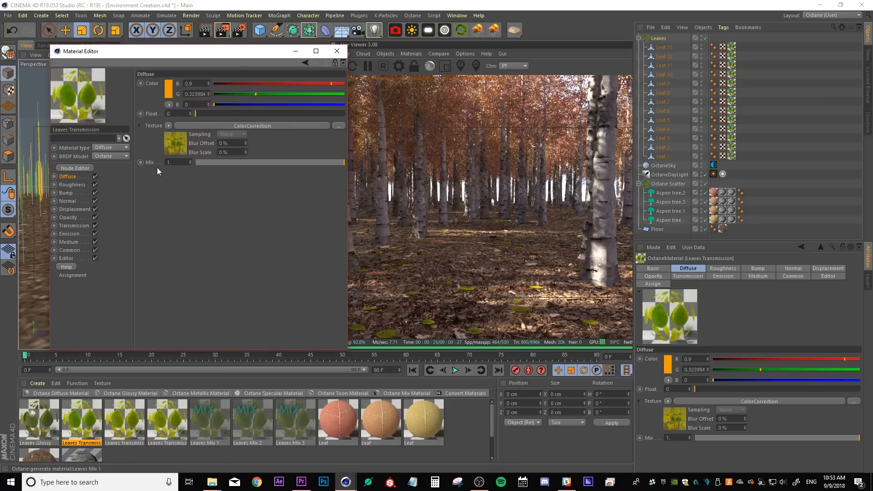
Set the Diffuse Mix slider to about 0.685
left_click_drag(340, 163, 318, 163)
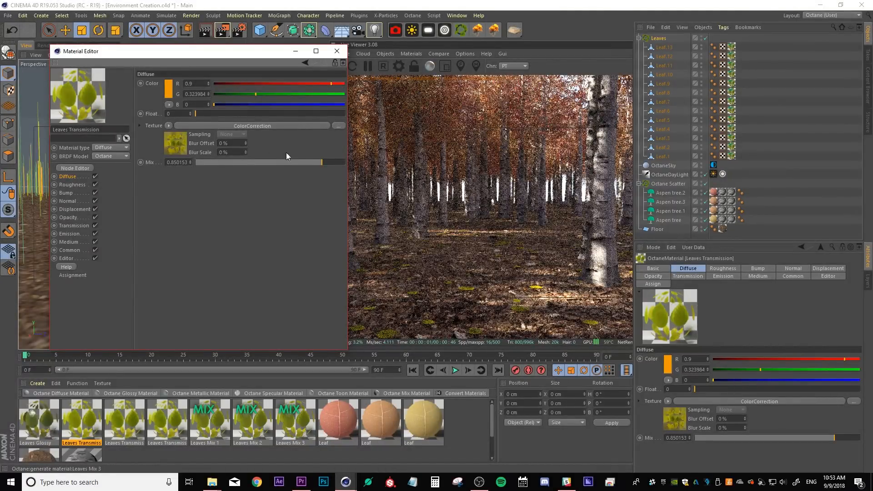
left_click_drag(294, 162, 276, 162)
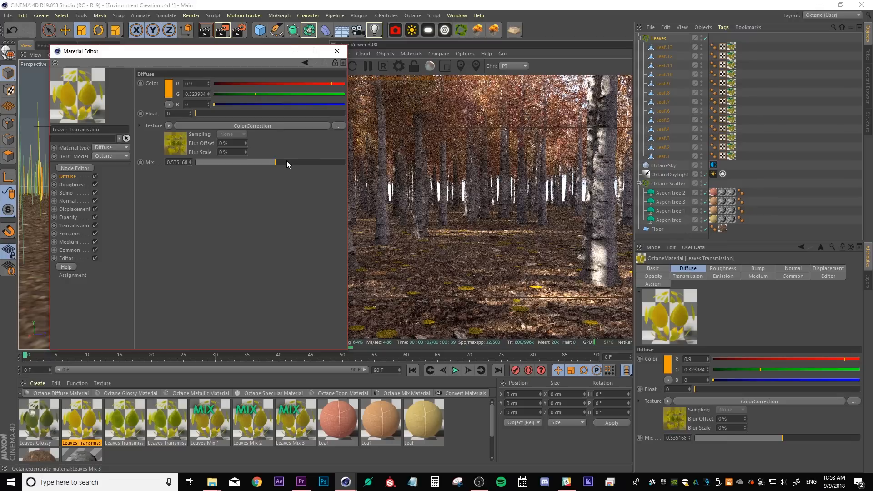
left_click_drag(290, 162, 298, 162)
In the ColorCorrection shader, set Brightness to 3, Hue to about -0.24 and Saturation to 0.7
left_click(173, 142)
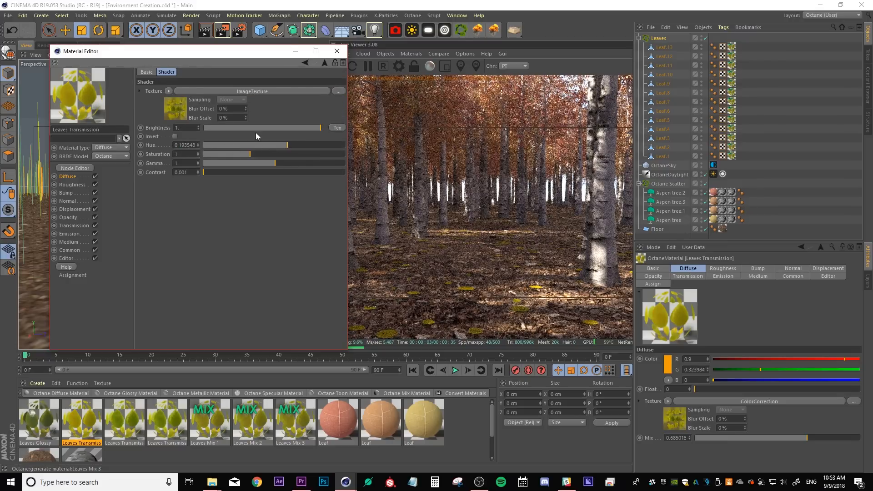
left_click(187, 130)
type("3")
key("Return")
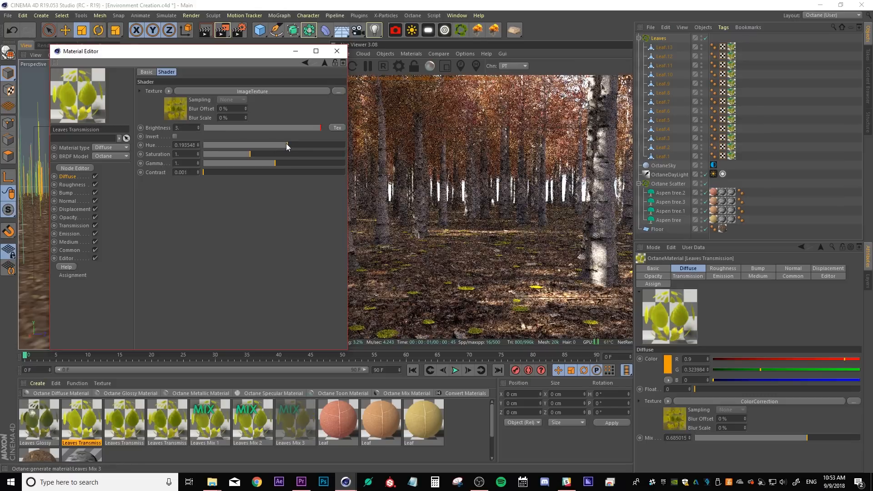
left_click_drag(295, 143, 256, 145)
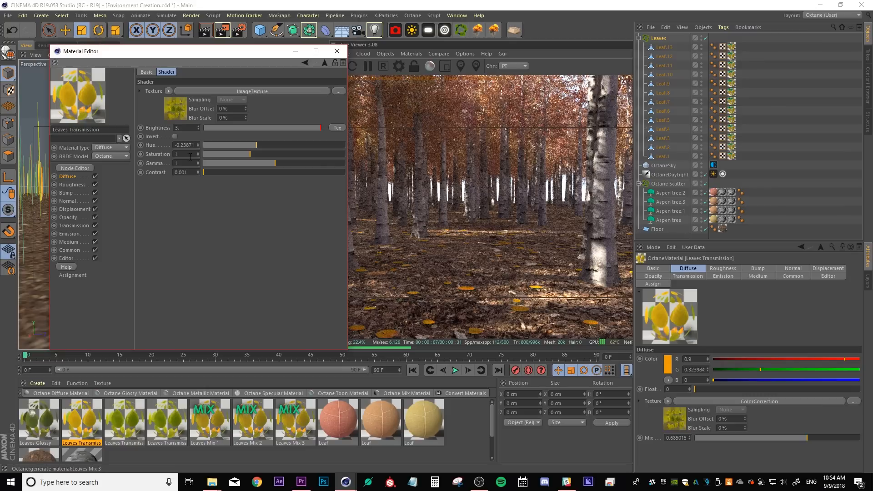
type("0.7")
key("Return")
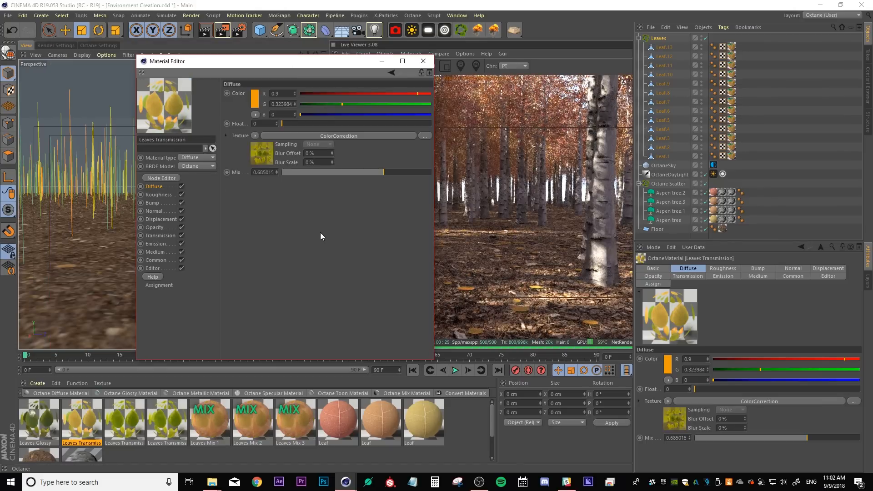
Open the material's Node Editor and delete the separate ImageTexture node feeding Transmission
left_click(161, 178)
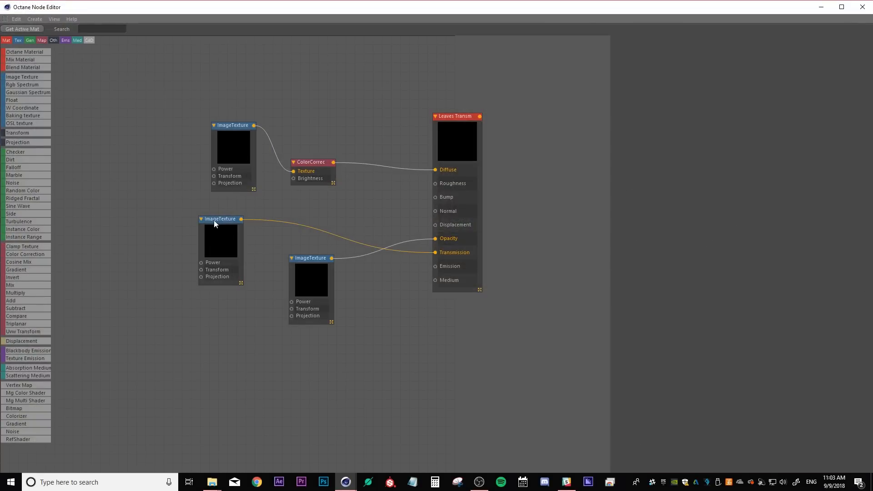
left_click(214, 222)
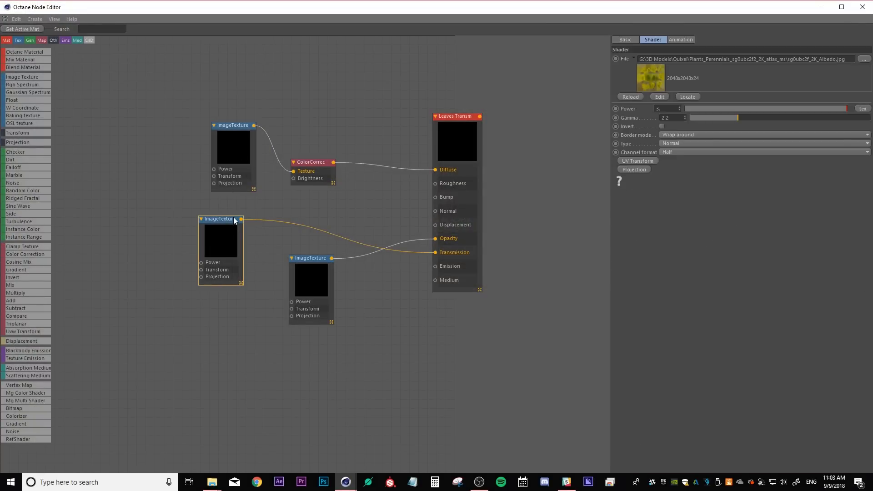
left_click(236, 127)
left_click_drag(236, 127, 215, 102)
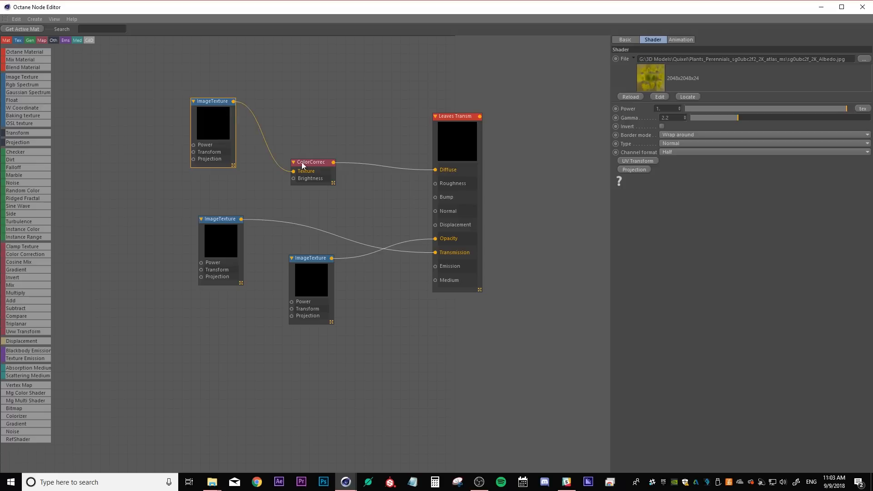
left_click_drag(320, 166, 321, 136)
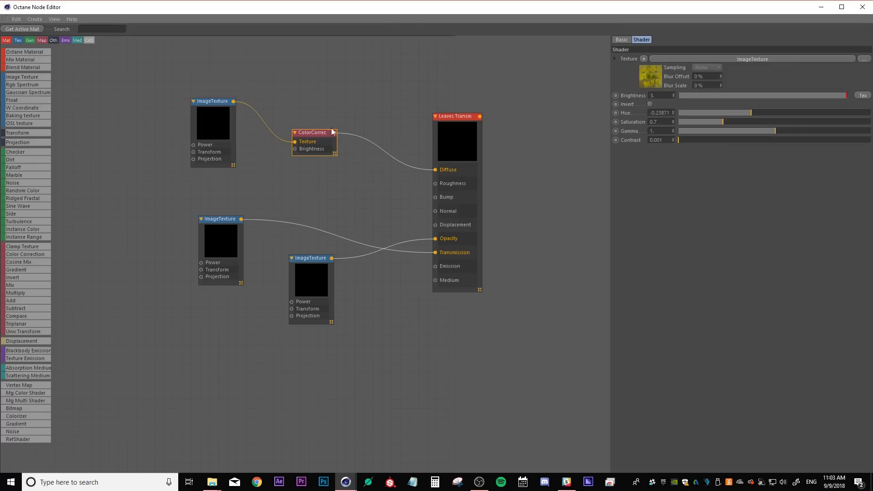
left_click_drag(230, 220, 230, 194)
right_click(214, 203)
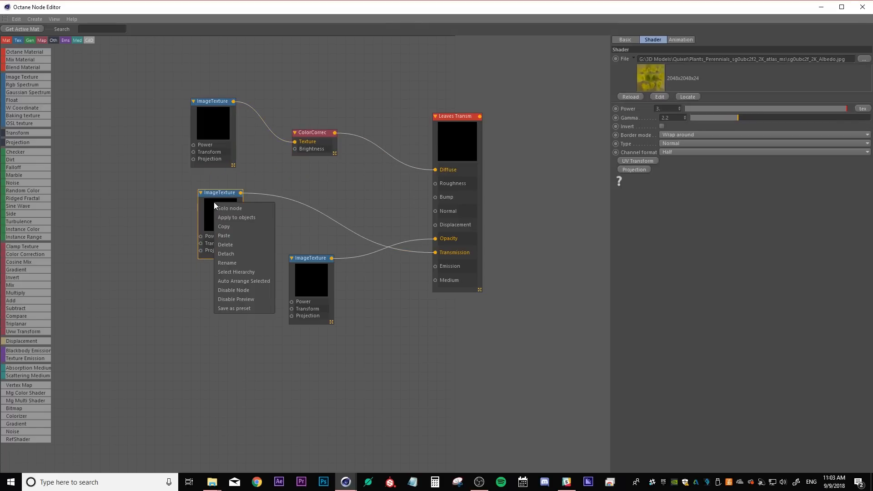
left_click(230, 245)
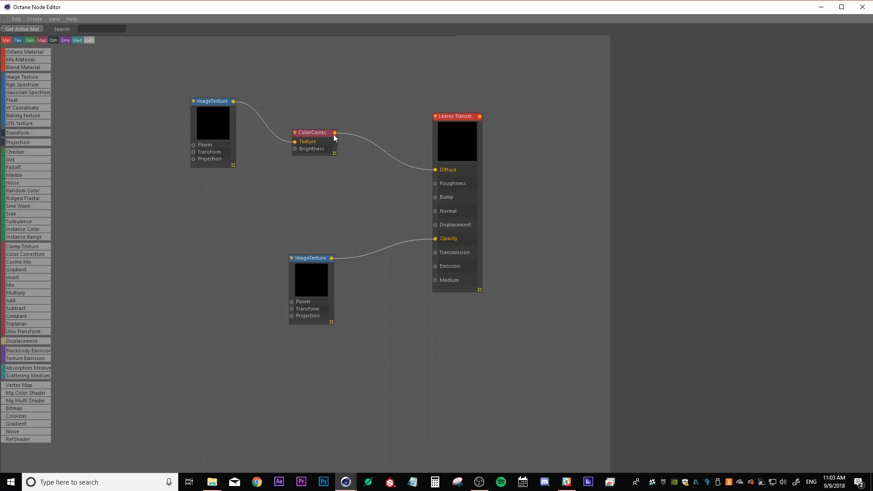
Connect the ColorCorrection node's output to the Transmission input as well
left_click_drag(336, 137, 435, 253)
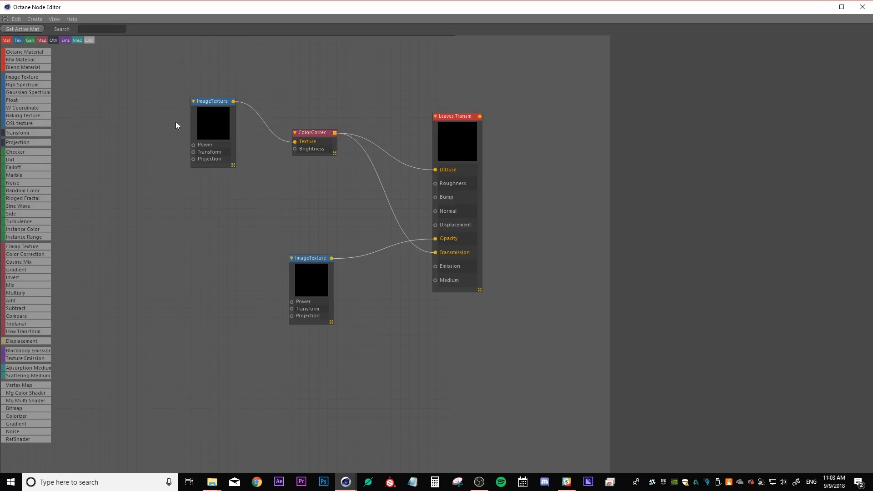
left_click(205, 115)
left_click_drag(210, 117, 224, 135)
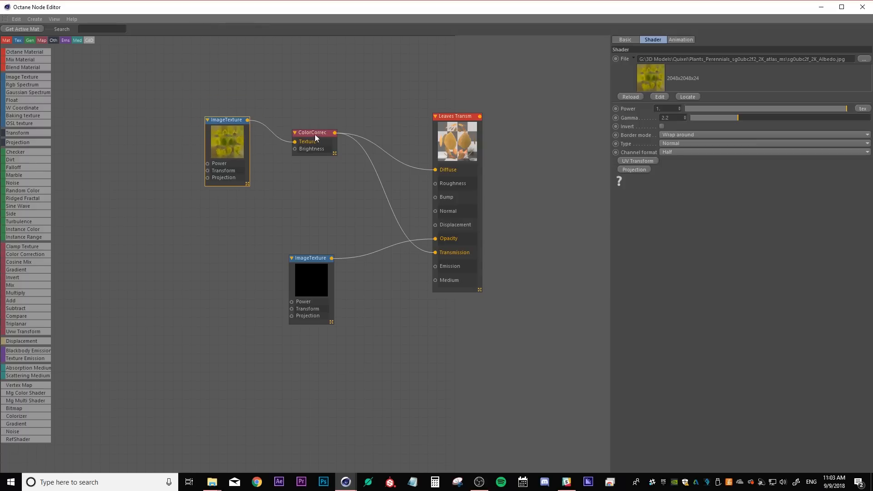
left_click(315, 136)
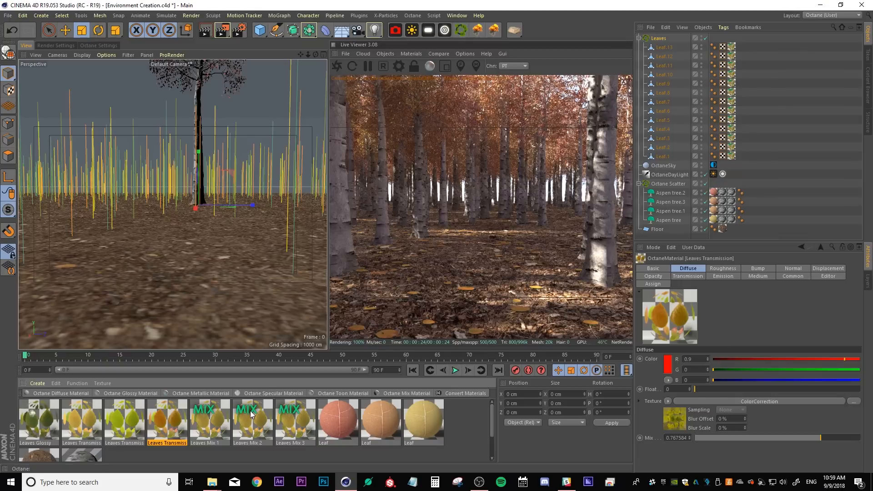
Set Material1 of Leaves Mix 2 to the first Leaves Transmission copy
double_click(252, 420)
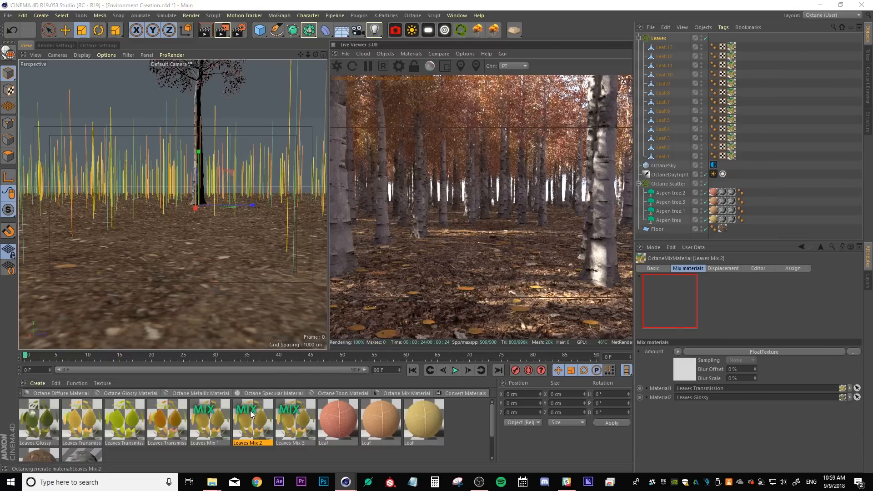
left_click(427, 129)
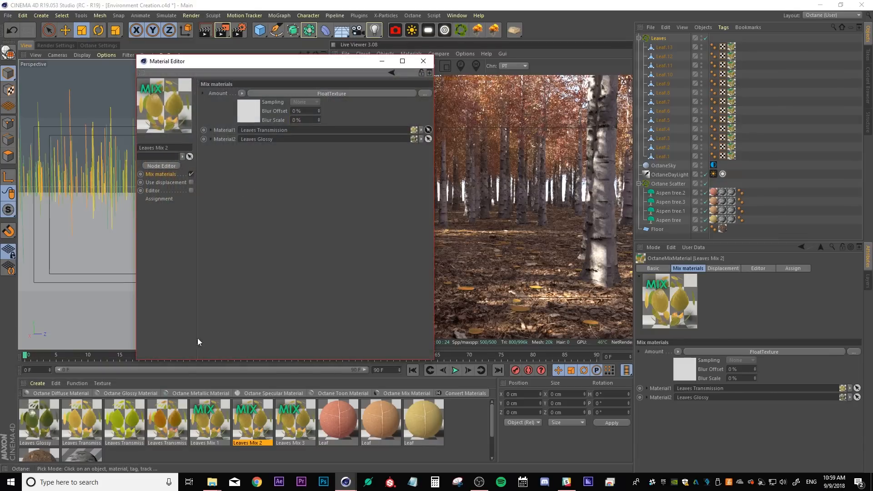
left_click(113, 415)
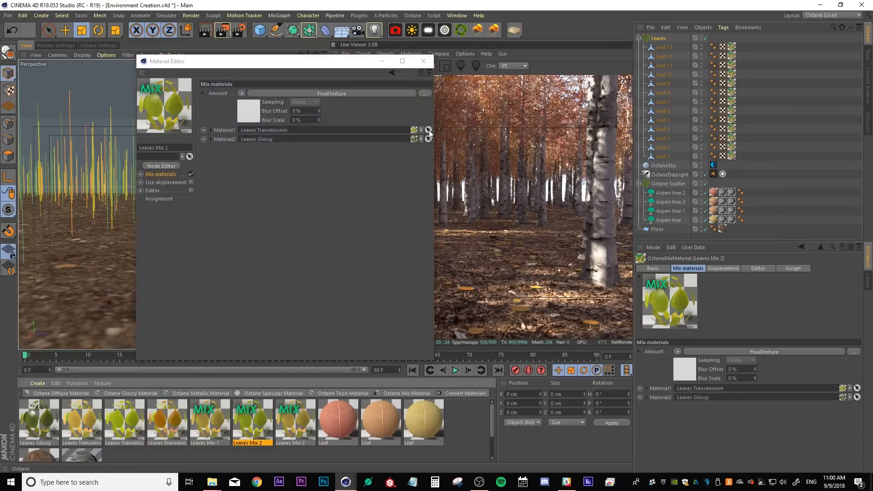
Set Material1 of Leaves Mix 3 to the second Leaves Transmission copy and inspect the first copy
left_click(295, 420)
left_click(428, 129)
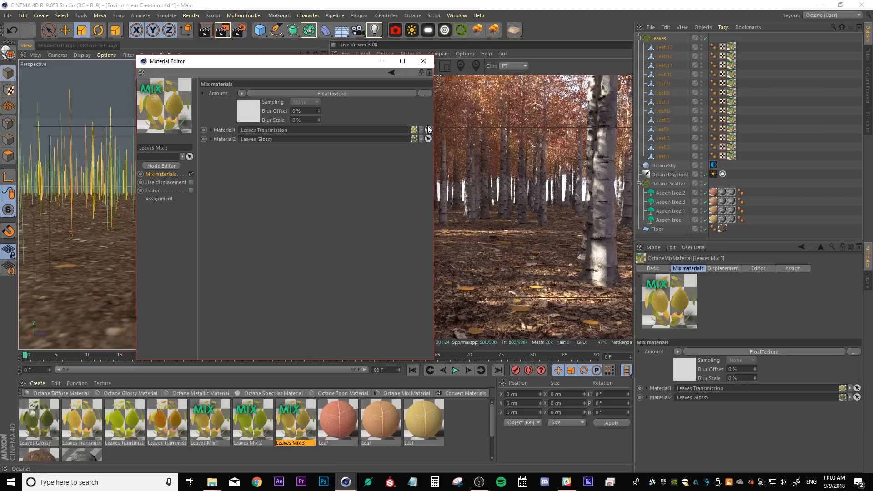
left_click(175, 429)
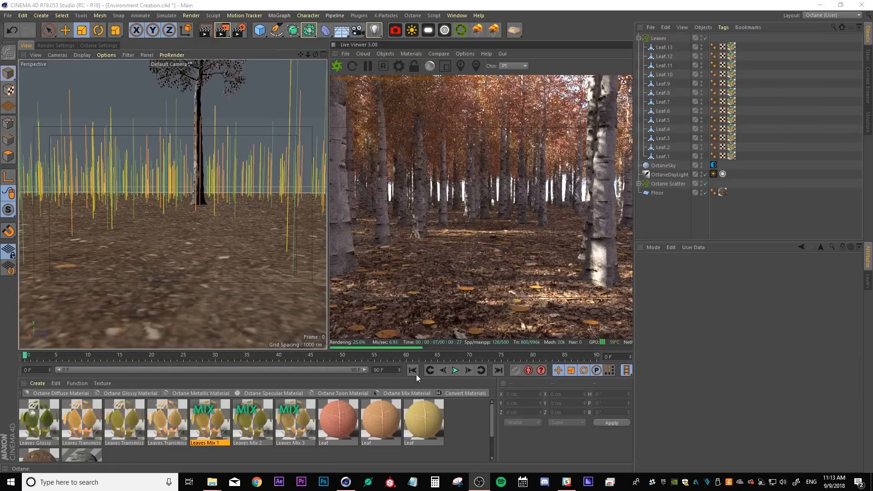
left_click(128, 432)
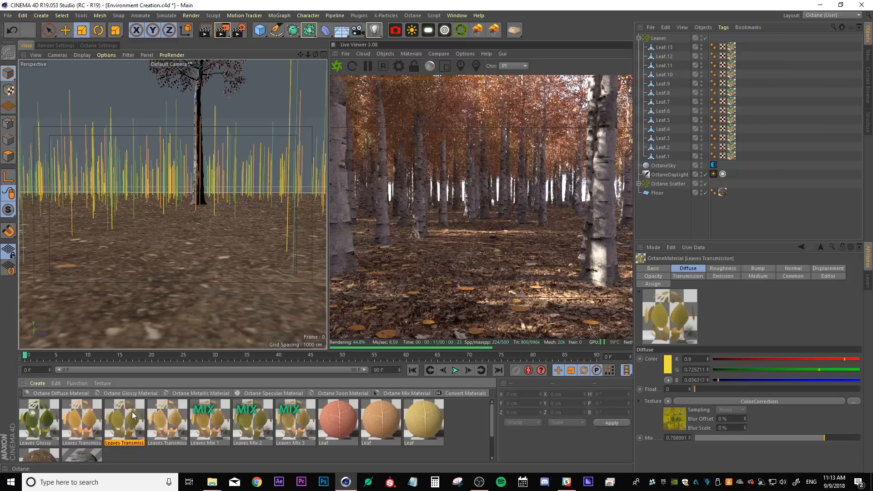
Open the Leaves Transmission copies in the Material Editor to inspect their diffuse colors, then close the editor
double_click(132, 415)
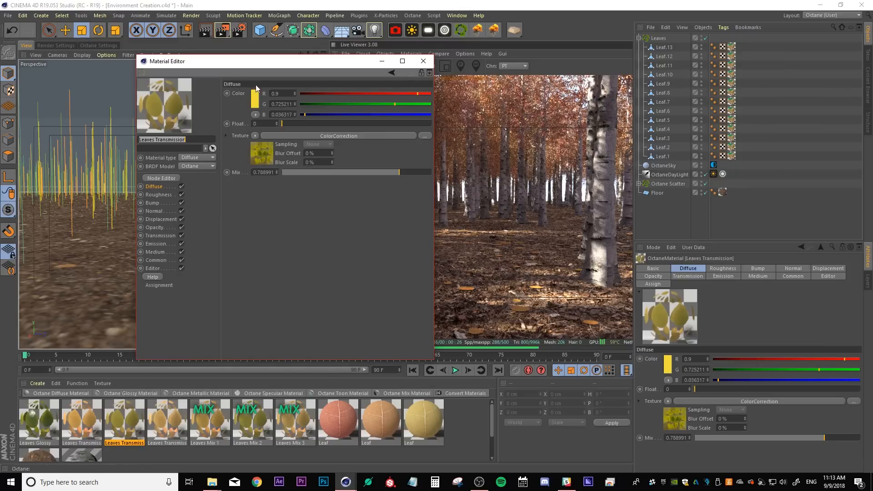
left_click(168, 412)
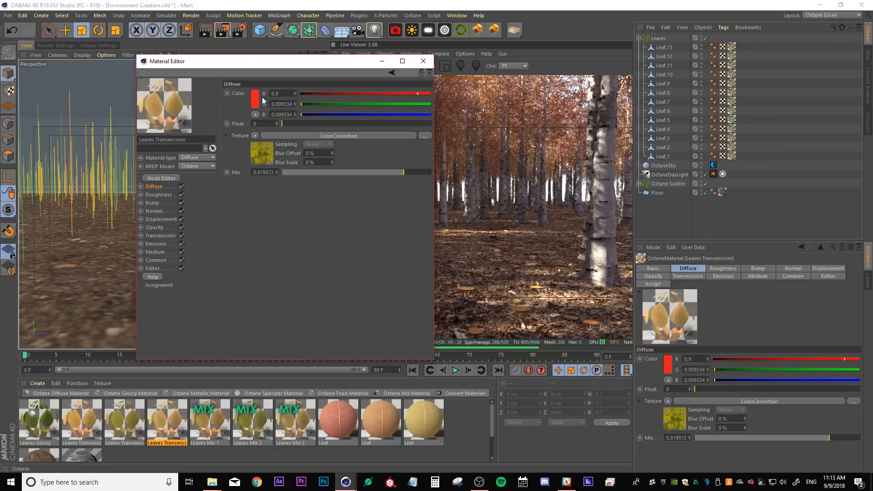
left_click(422, 62)
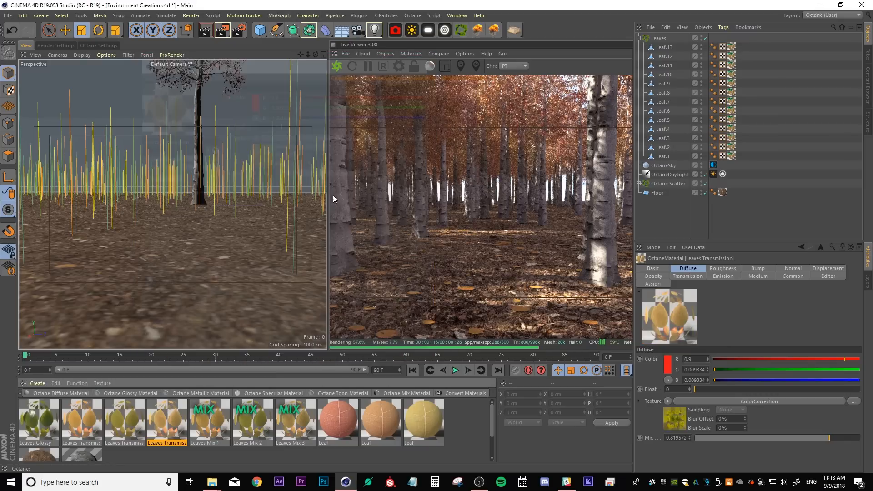
Delete the Leaves Mix 1 texture tags from several leaf objects, including Leaf.11, Leaf.8, Leaf.6, Leaf.5 and Leaf.3
left_click(213, 417)
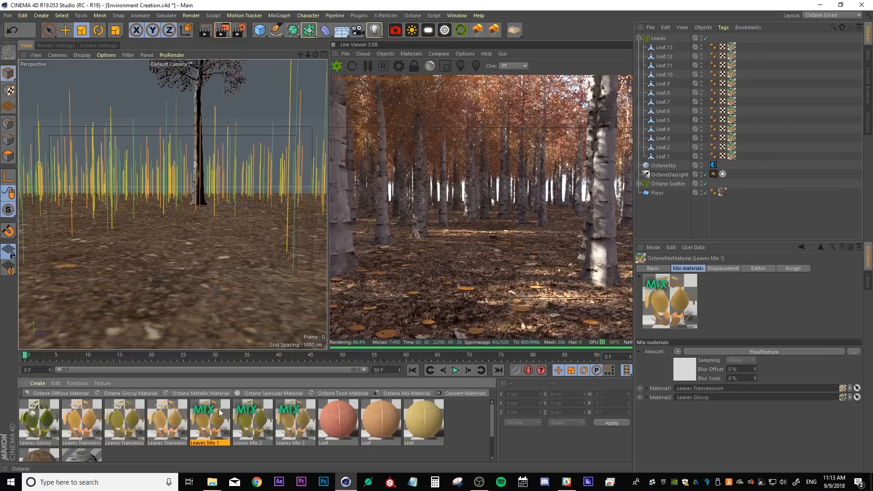
left_click(732, 65)
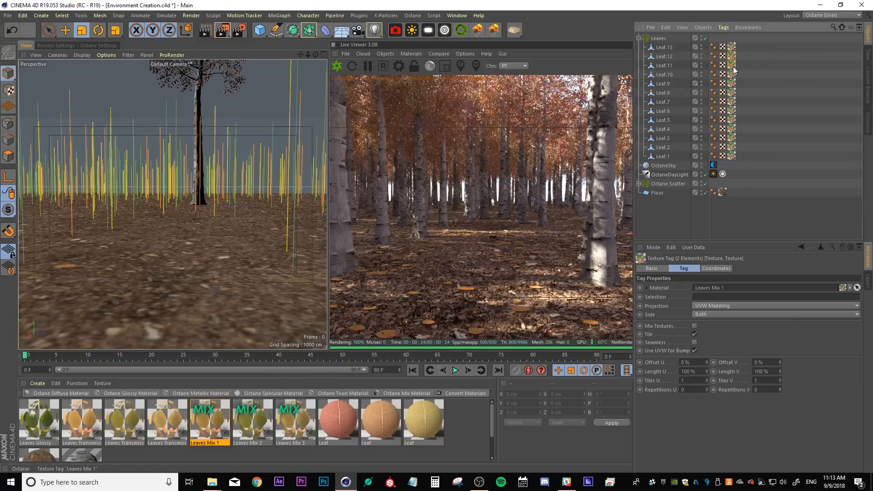
key("Delete")
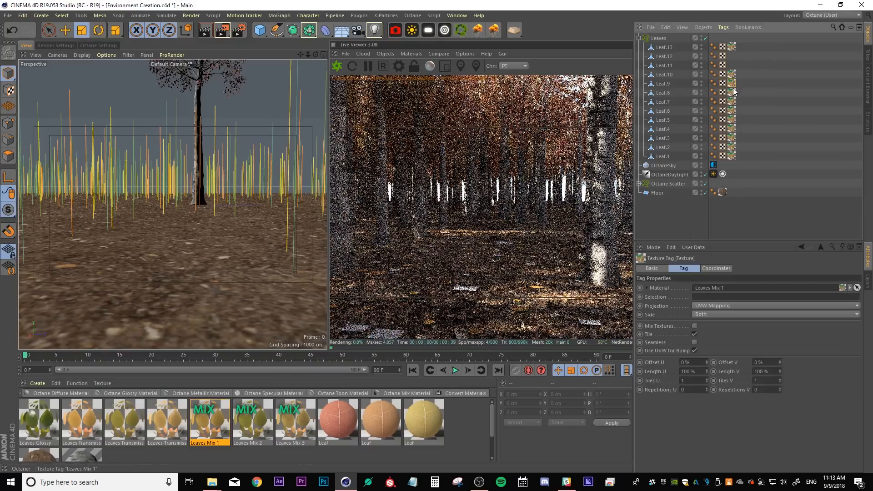
left_click(732, 93)
key("Delete")
left_click(732, 110)
key("Delete")
left_click(732, 119)
key("Delete")
left_click(731, 138)
key("Delete")
left_click(732, 147)
key("Delete")
Assign Leaves Mix 2 to Leaf.6 and Leaf.3, and Leaves Mix 3 to Leaf.5 and Leaf.2
left_click_drag(253, 422, 663, 112)
left_click_drag(252, 423, 663, 139)
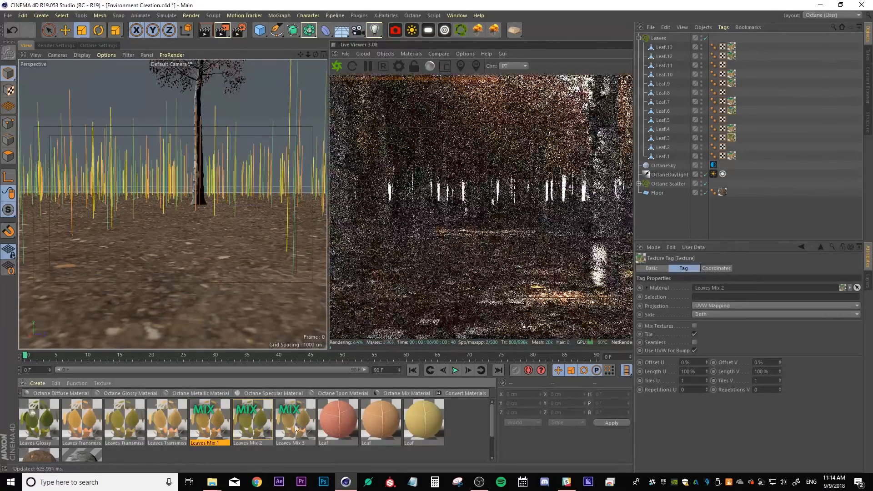
left_click_drag(298, 424, 663, 121)
left_click_drag(295, 423, 663, 148)
left_click(784, 172)
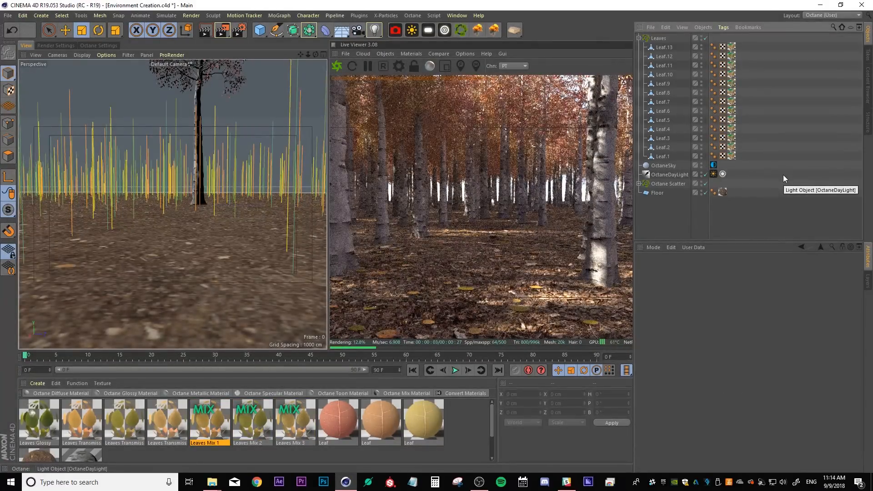
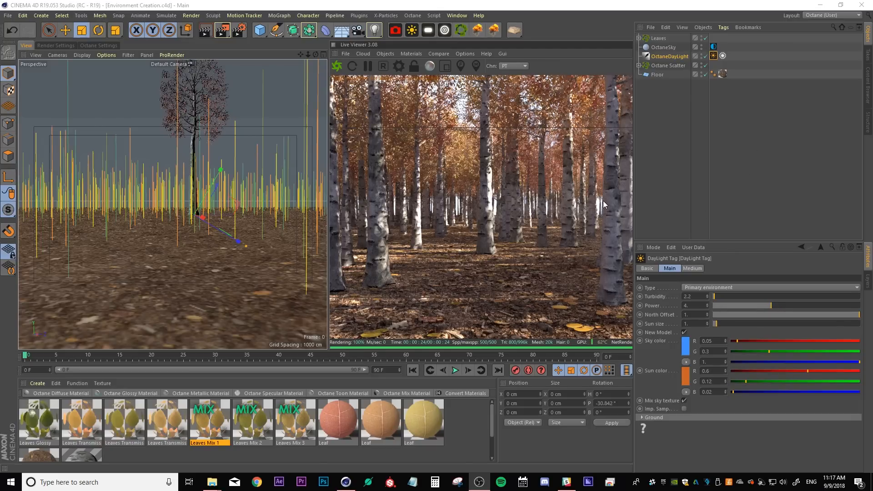
Add an Octane camera and a null object, and move the null down toward the ground
left_click(395, 32)
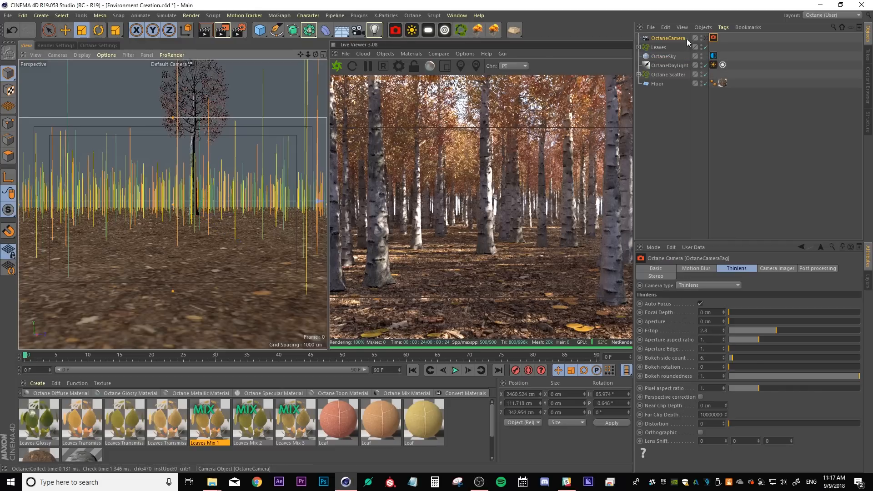
left_click(260, 30)
left_click(286, 45)
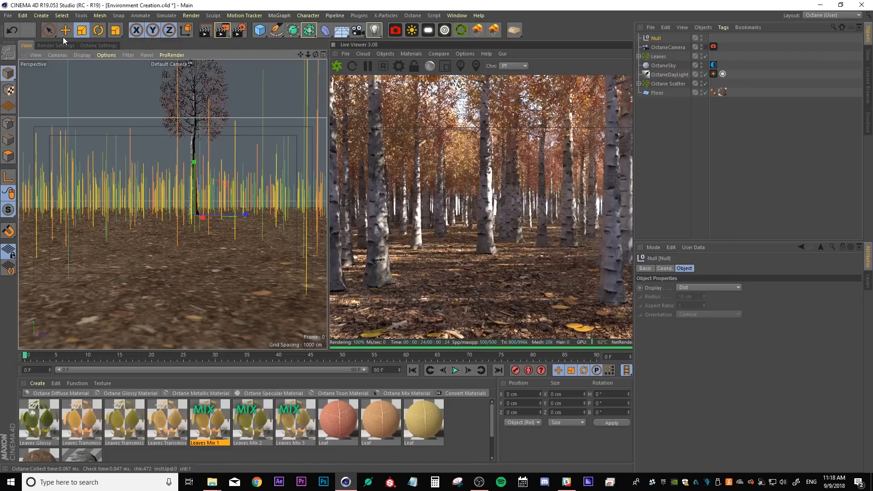
key("e")
left_click_drag(194, 217, 203, 266)
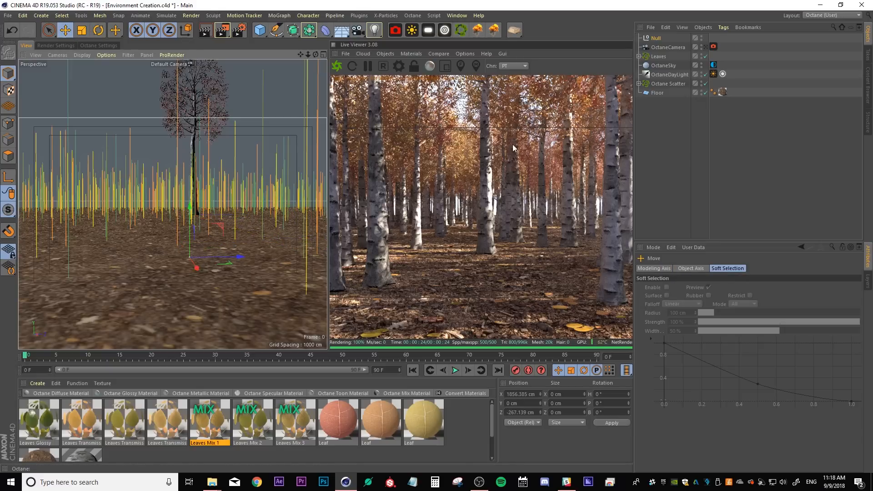
Set the null's display to Cube with XY orientation
left_click(655, 39)
left_click(686, 288)
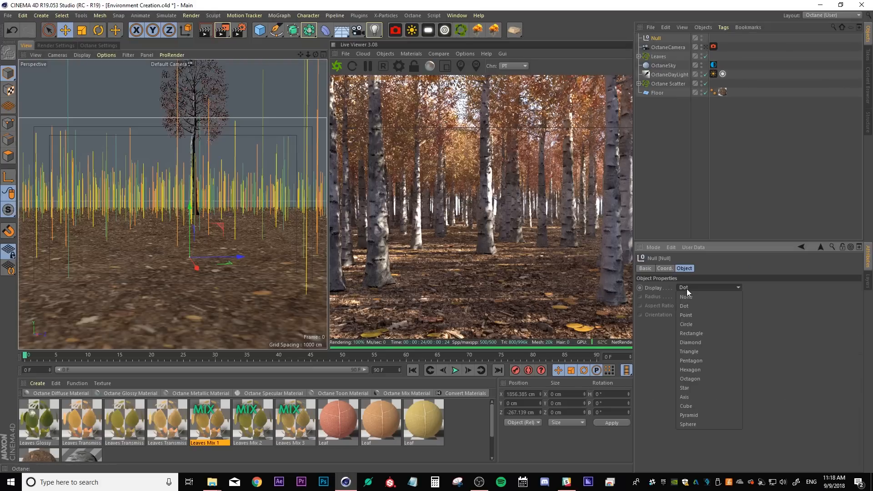
left_click(692, 406)
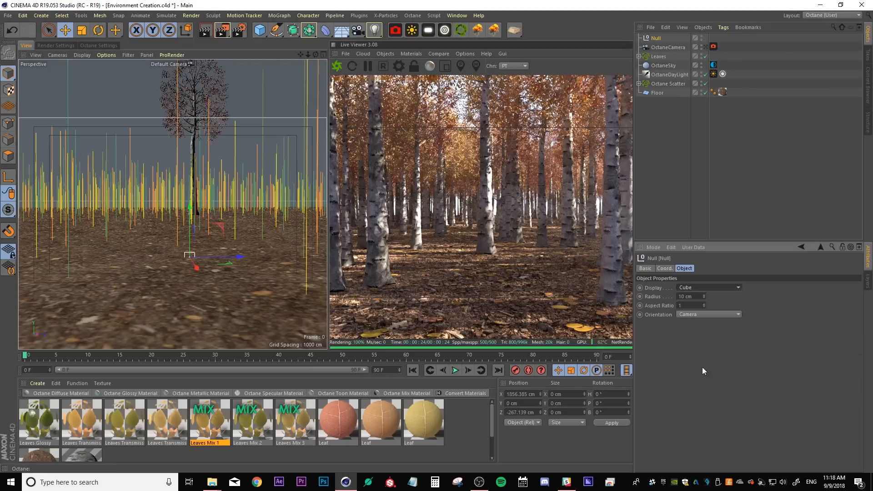
left_click(695, 316)
left_click(693, 332)
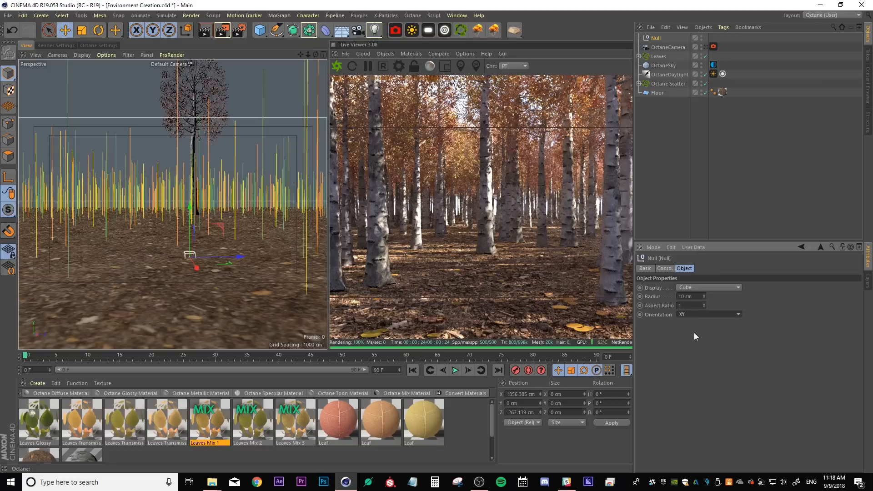
Scale the null's cube to about 67 cm radius and reposition it on the ground
left_click(82, 30)
left_click_drag(208, 212, 180, 224)
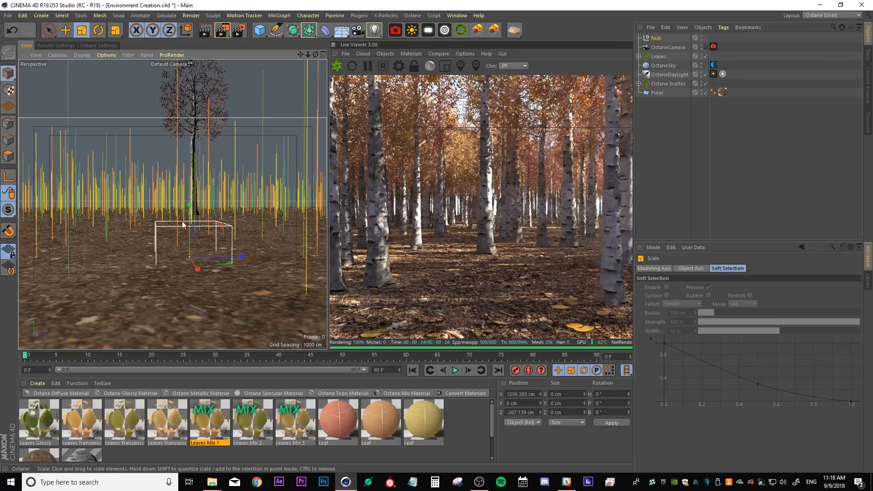
left_click(65, 30)
left_click_drag(237, 261, 186, 271)
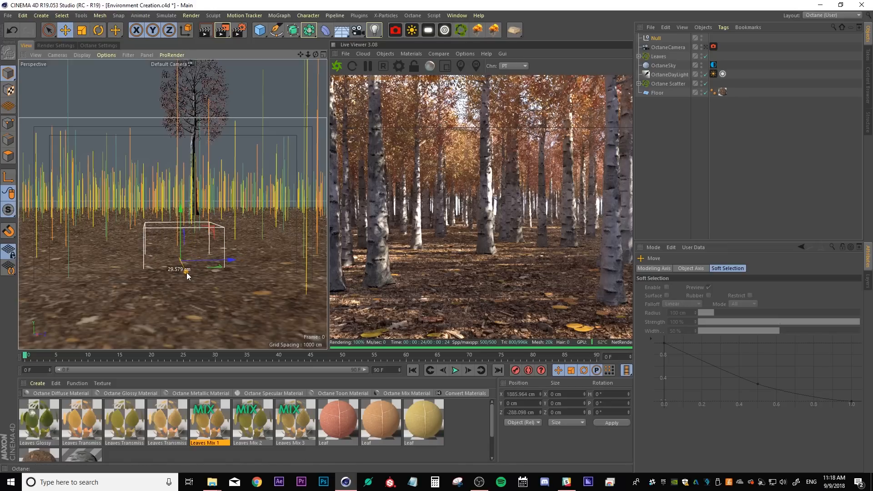
Rename the null as Center Null
left_click(657, 38)
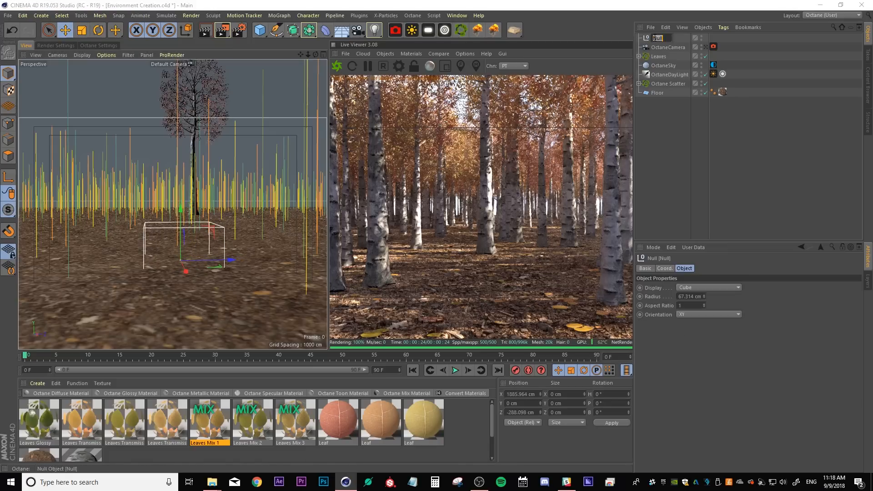
type("center")
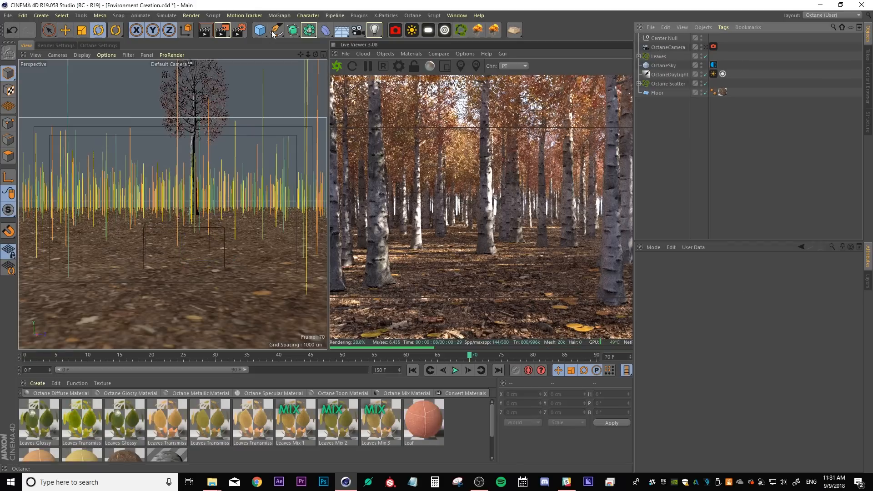
Add another null object and rename it Environment
left_click_drag(260, 31, 287, 43)
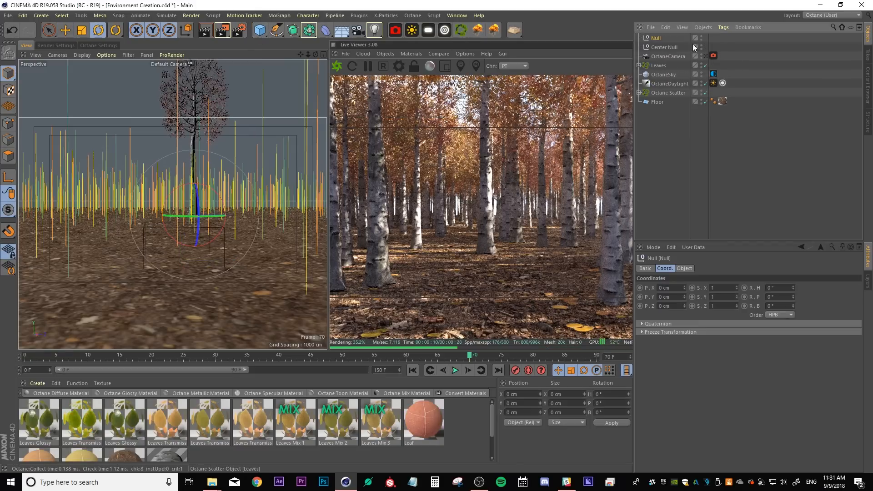
double_click(659, 38)
type("E")
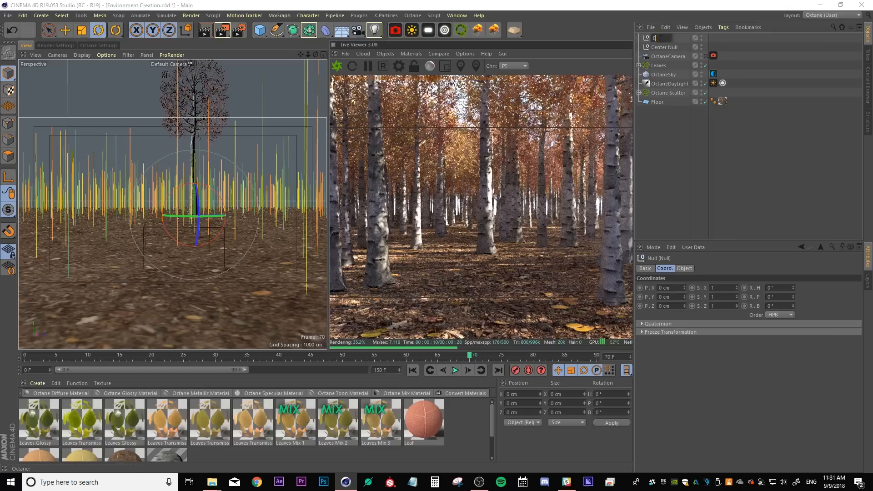
type("nvironment")
key("Return")
Group the camera, Leaves, sky, daylight, scatter and Floor objects under the Environment null
left_click(692, 140)
left_click_drag(740, 140, 655, 38)
left_click(654, 135)
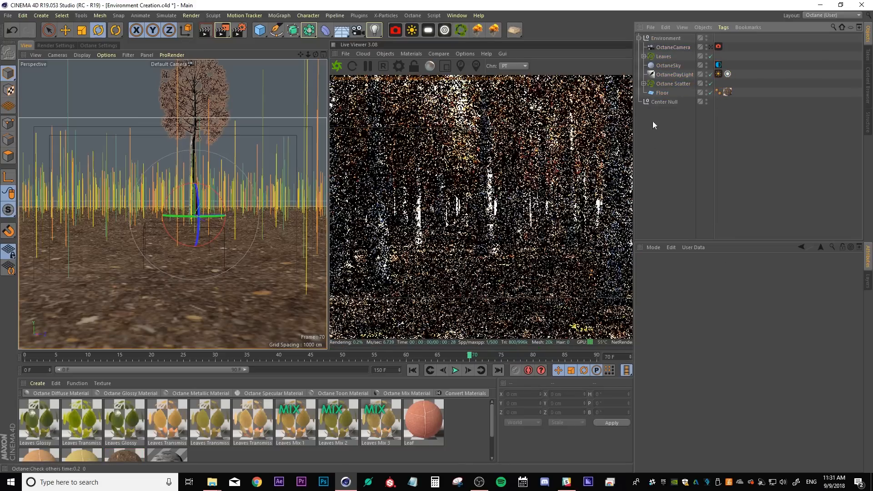
Move Center Null into the Environment null, collapse the group and select Environment
left_click(639, 39)
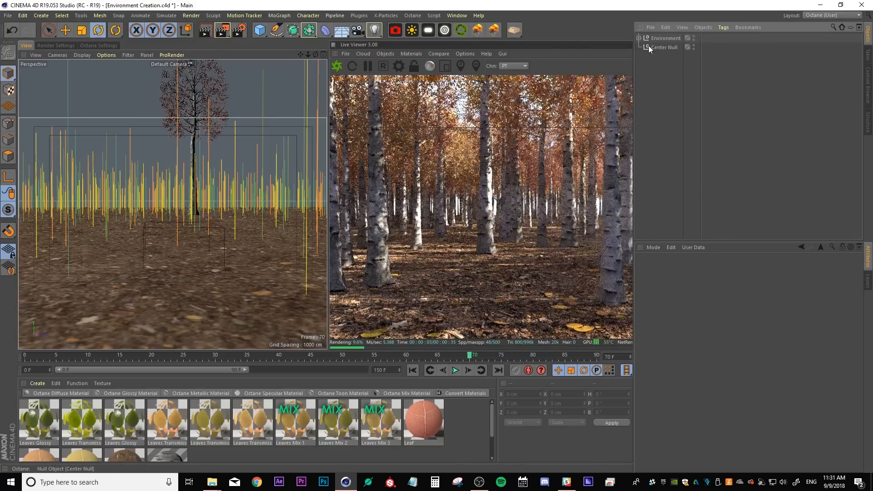
left_click(639, 39)
left_click_drag(658, 101, 639, 39)
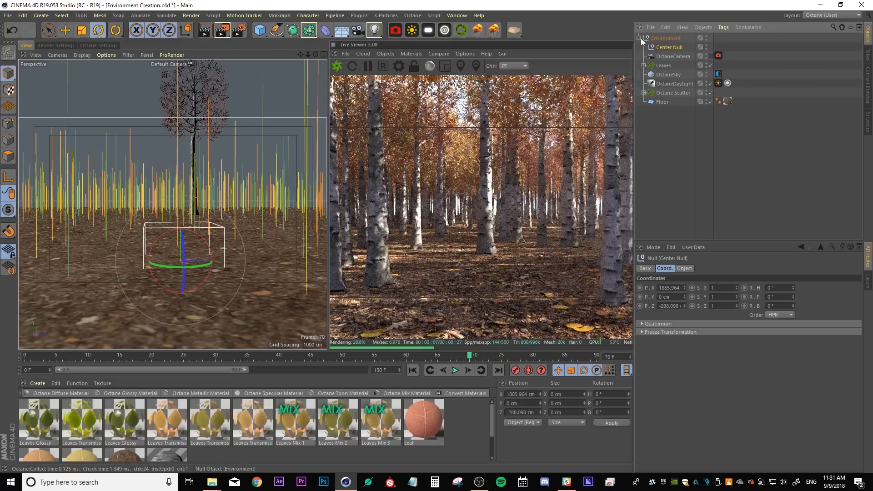
left_click(639, 38)
left_click(659, 44)
left_click(658, 40)
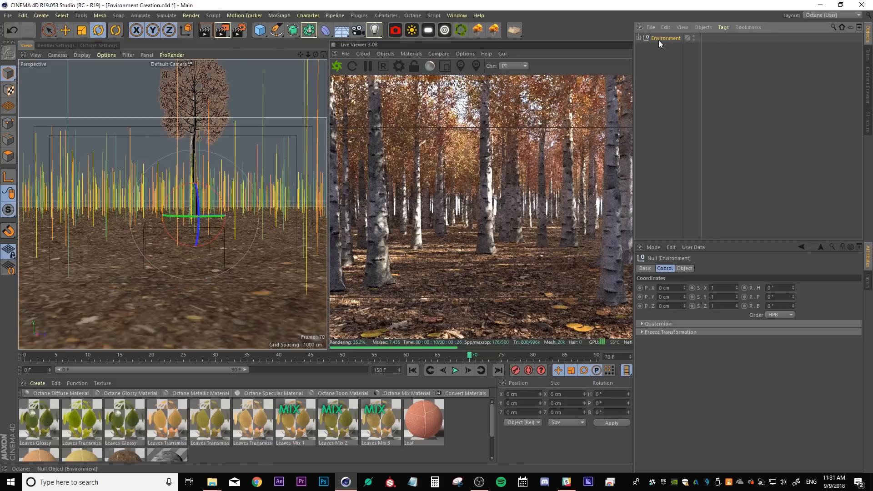
Switch to the X-Particles Leaves Tutorial_0001 document and delete its OctaneDaylight object
left_click(465, 17)
left_click(481, 234)
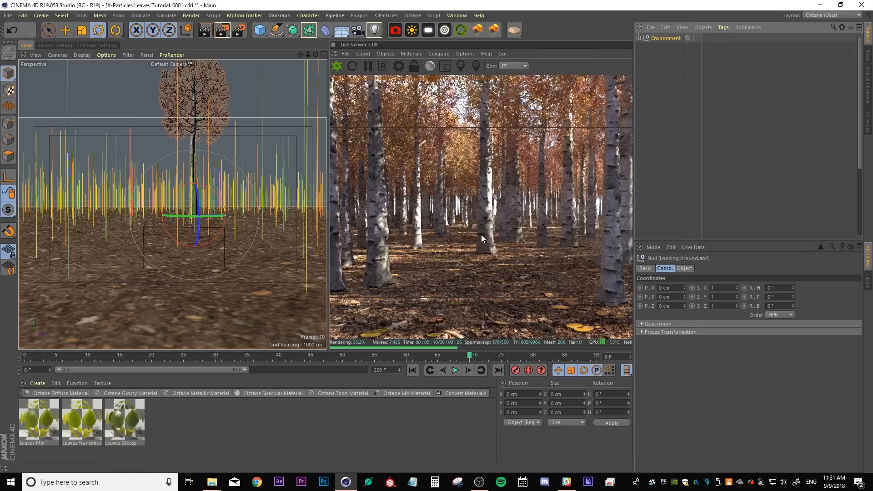
left_click(665, 38)
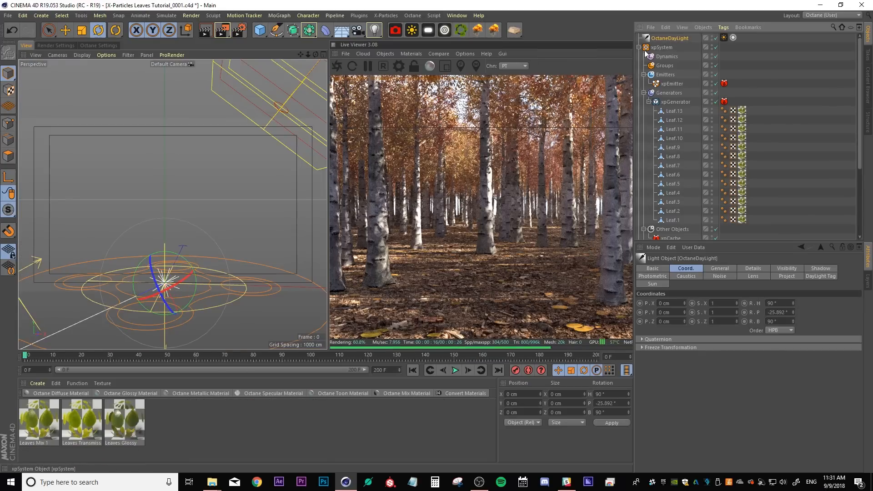
key("Delete")
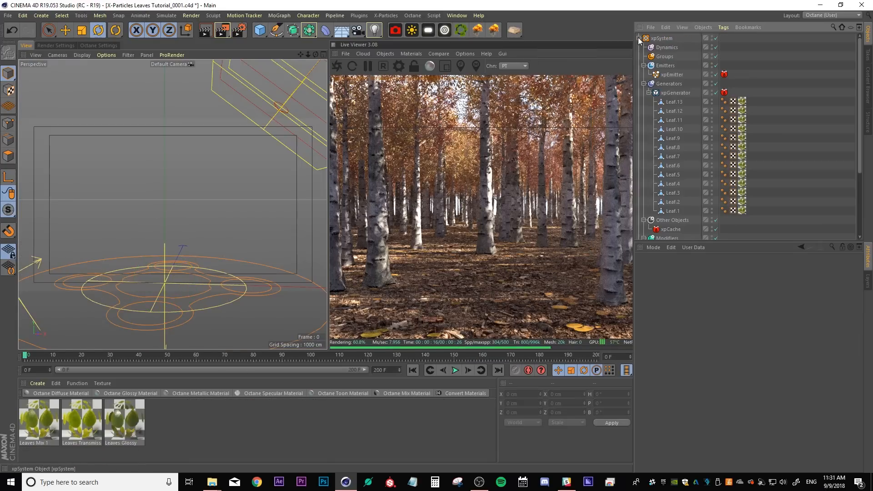
Paste the Environment group into this document and make its Octane camera the active camera
left_click(638, 38)
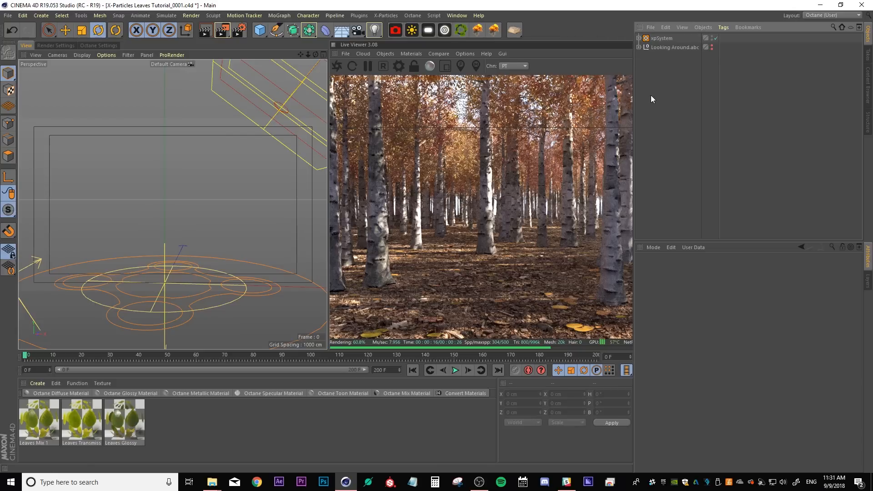
key("ctrl+v")
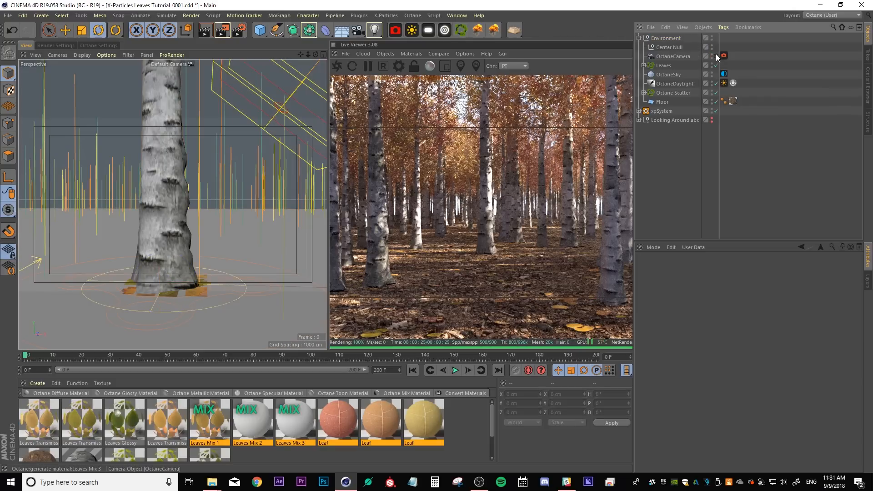
left_click(716, 54)
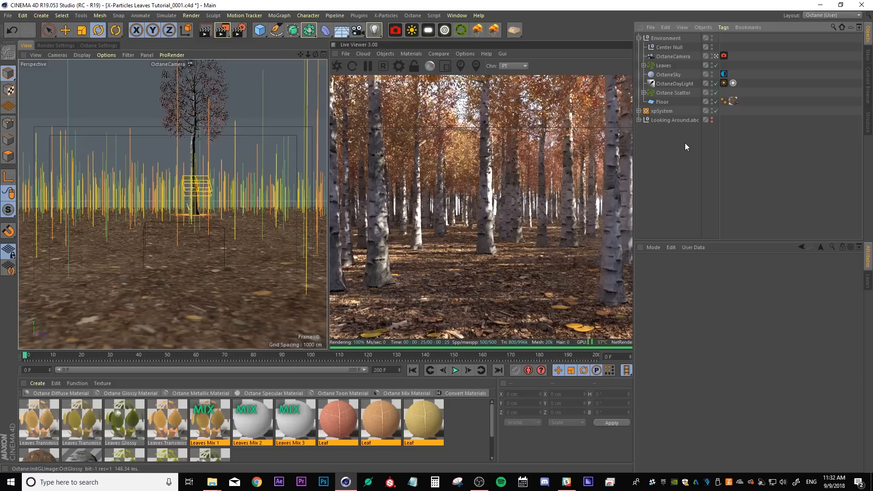
Move xpSystem inside Center Null and set its position coordinates to 0
left_click(660, 111)
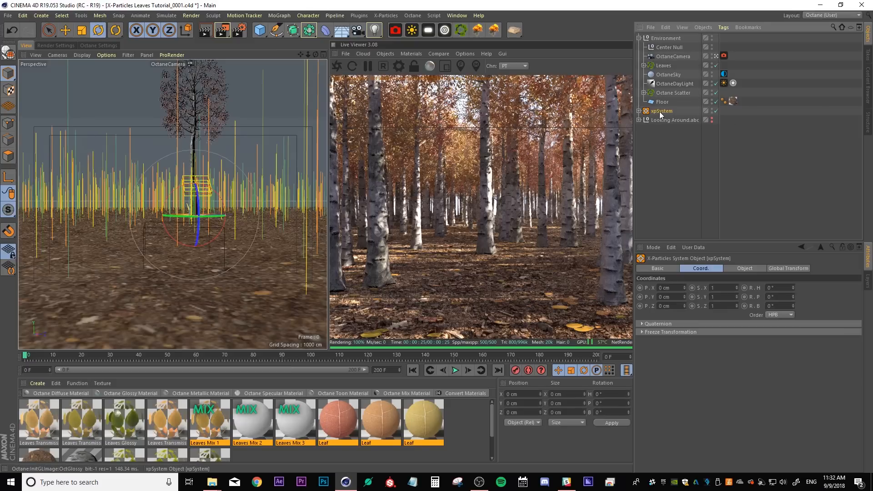
left_click_drag(659, 111, 669, 47)
left_click(665, 288)
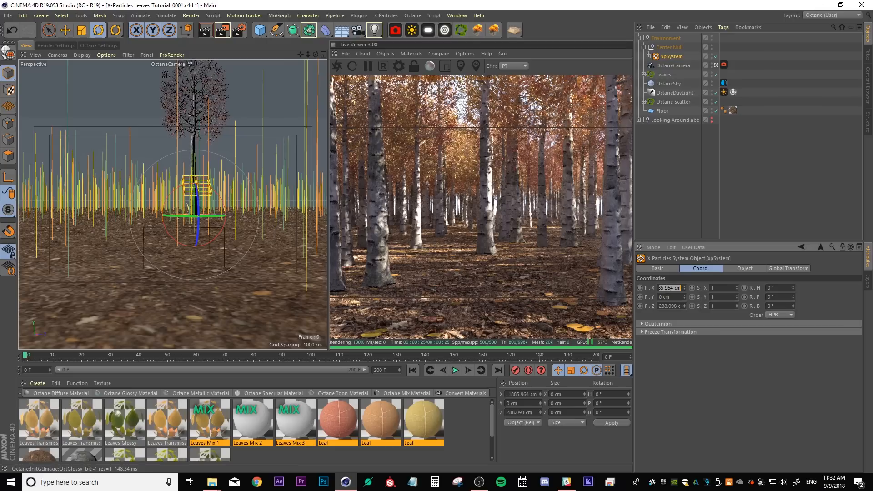
type("0")
key("Return")
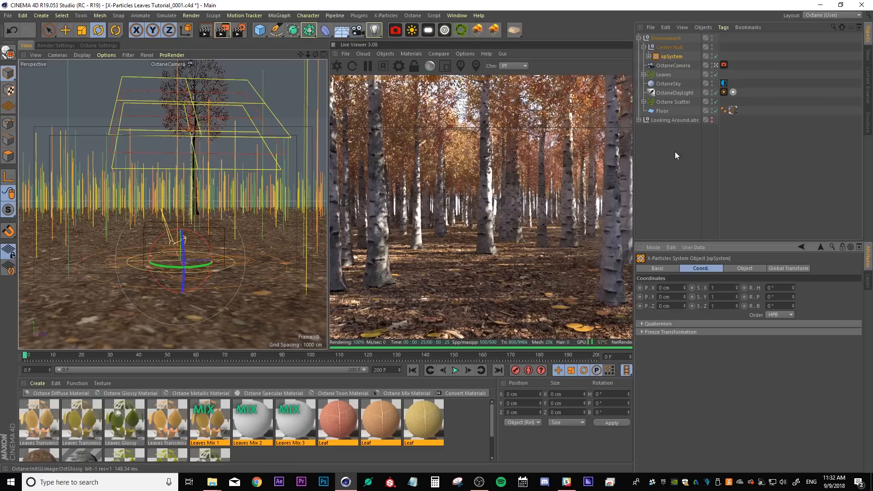
Rotate xpSystem 90° in heading
left_click(675, 153)
left_click(671, 56)
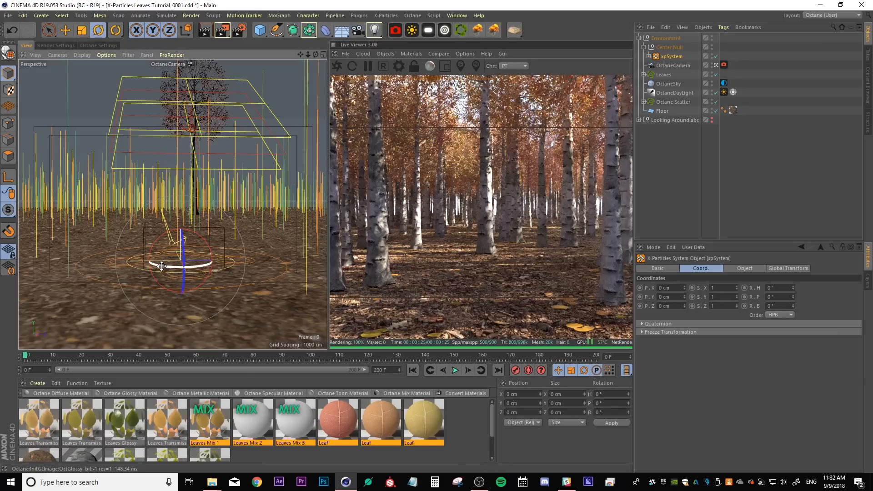
left_click_drag(162, 265, 259, 260)
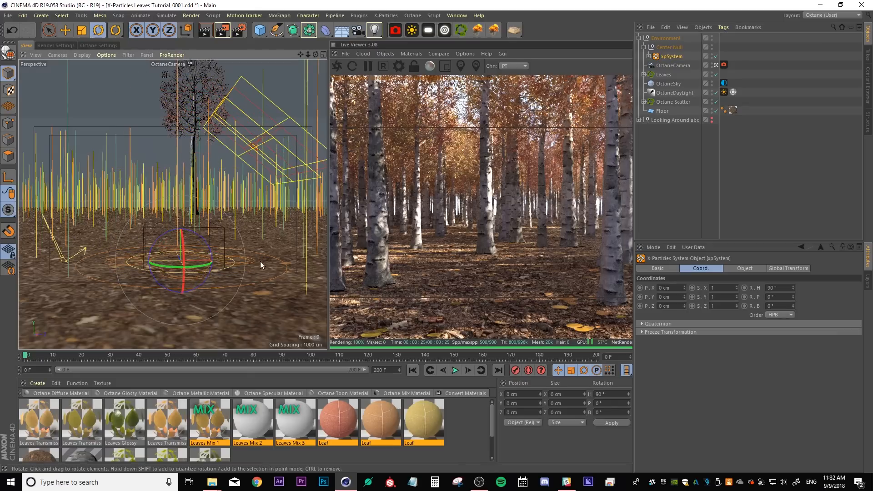
left_click(670, 173)
Save the scene and play the leaf particle animation
key("ctrl+s")
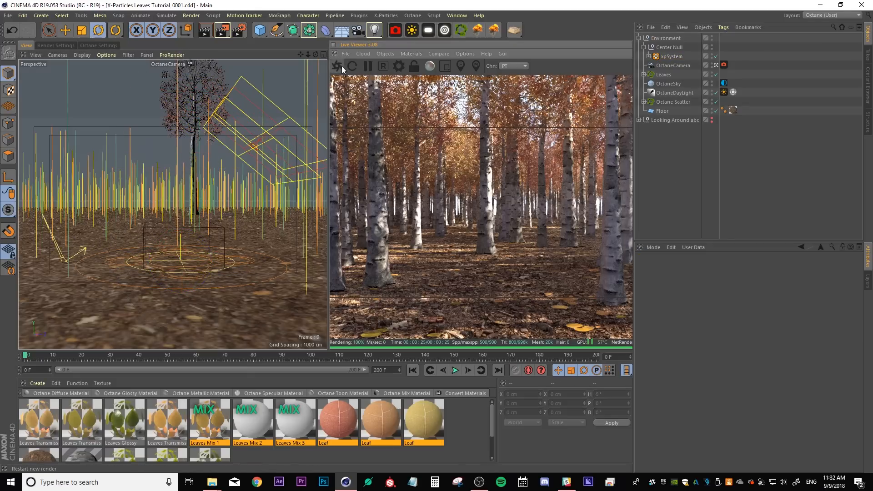
key("F8")
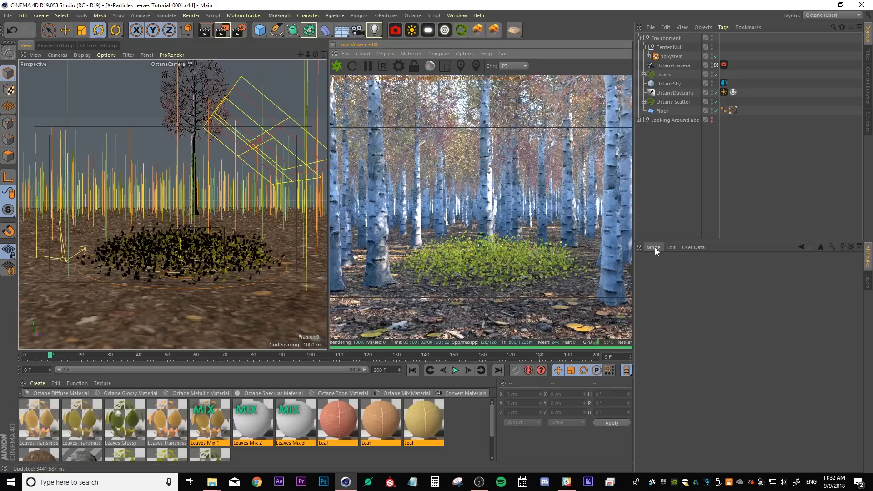
Switch the Octane render kernel to Pathtracing with 500 max samples
left_click(397, 68)
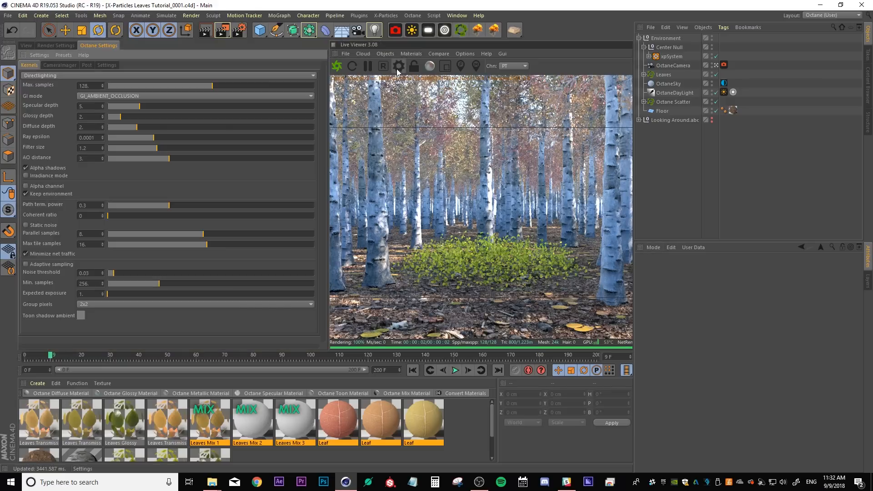
left_click(41, 76)
left_click(42, 100)
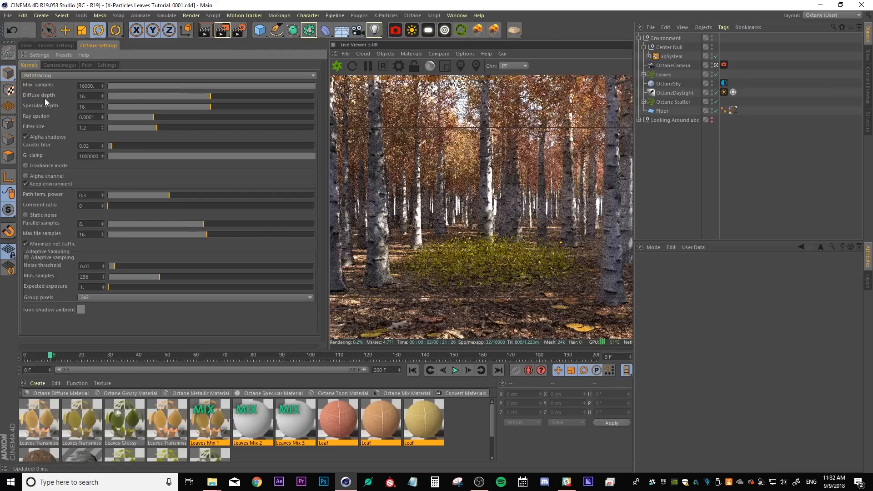
double_click(81, 87)
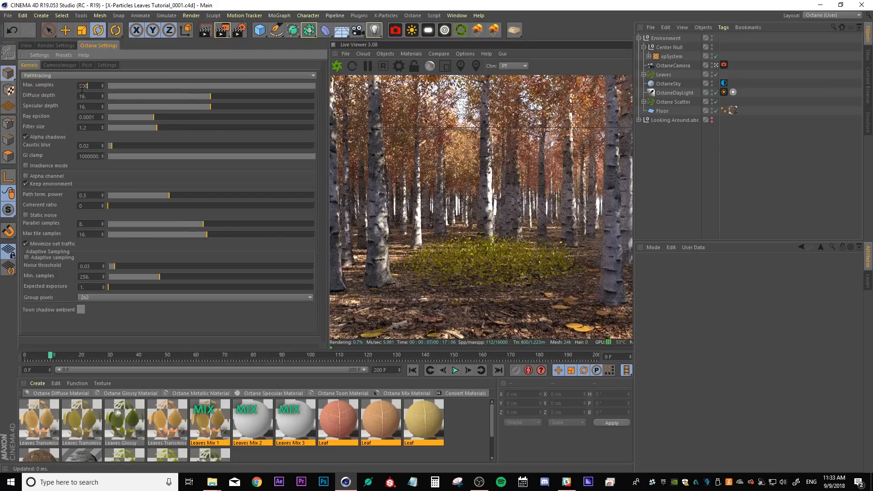
key("Return")
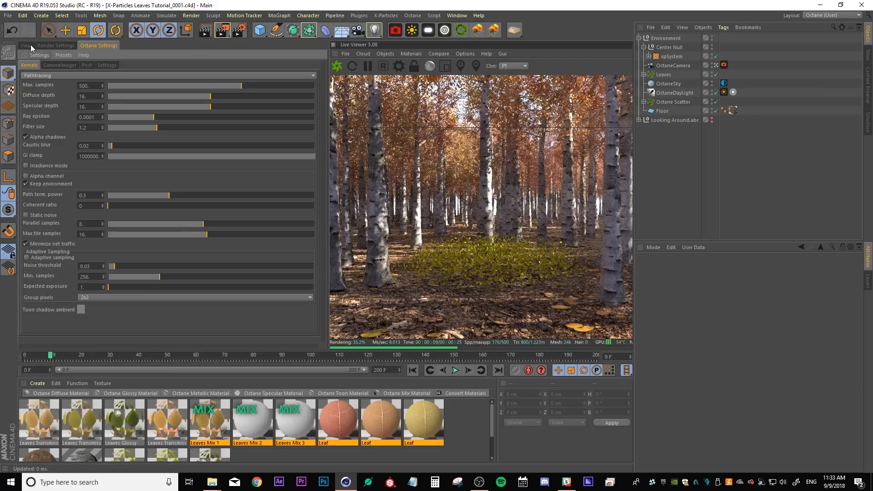
Return to the viewport and move the timeline to frame 47
left_click(28, 44)
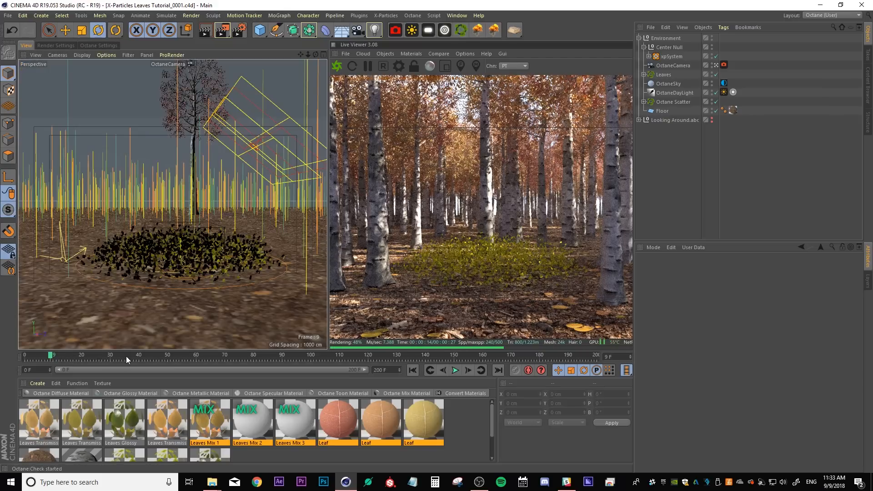
left_click(157, 355)
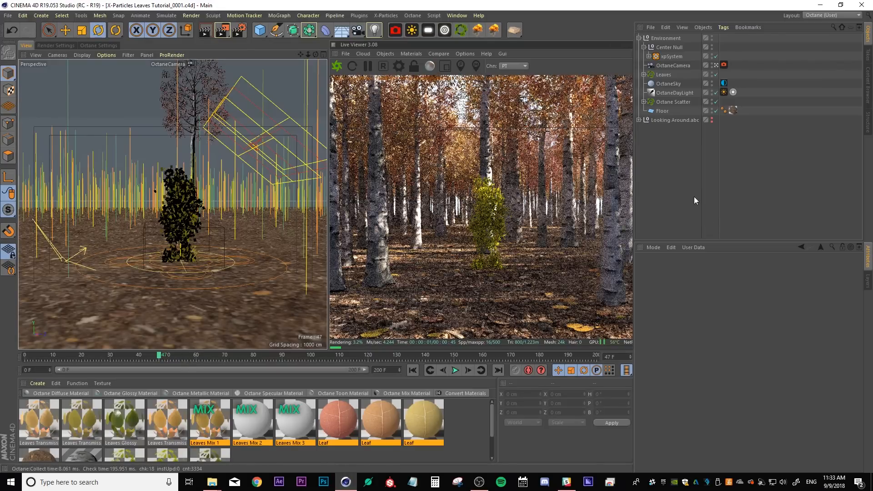
Reposition the OctaneCamera closer to the falling leaves and refresh the live render
left_click(675, 65)
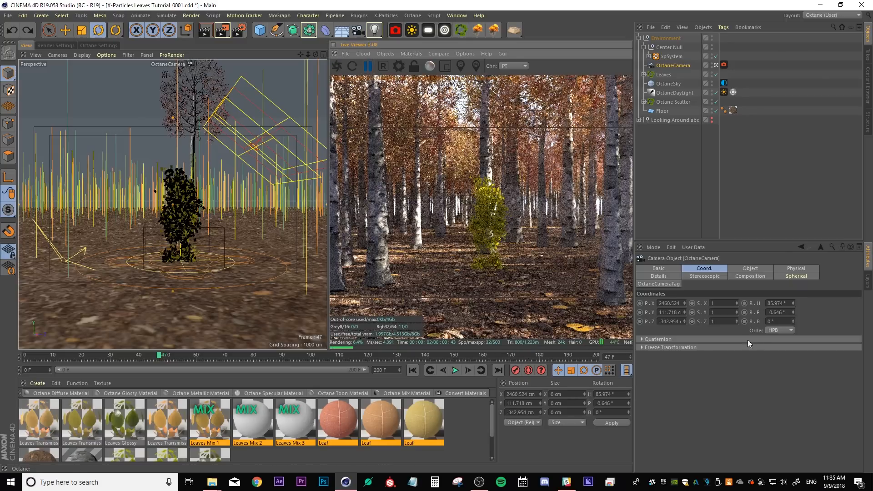
left_click_drag(684, 301, 660, 303)
middle_click_drag(190, 214, 170, 211, "alt")
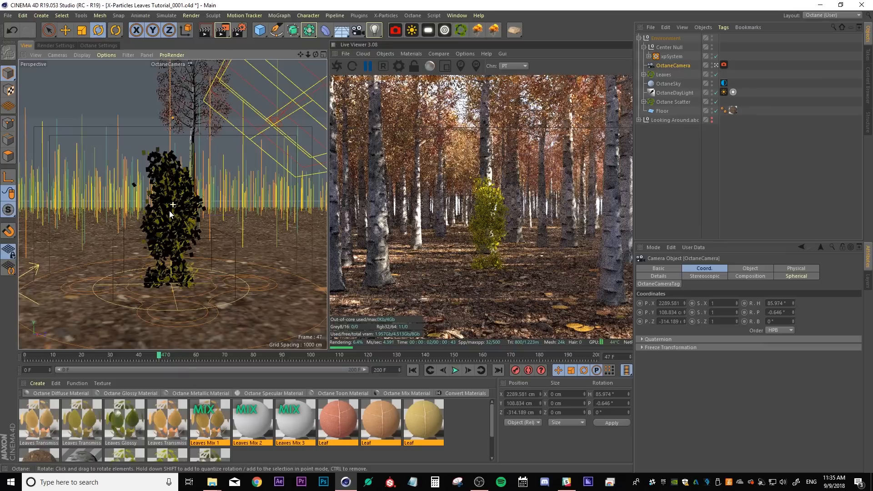
left_click_drag(684, 302, 684, 303)
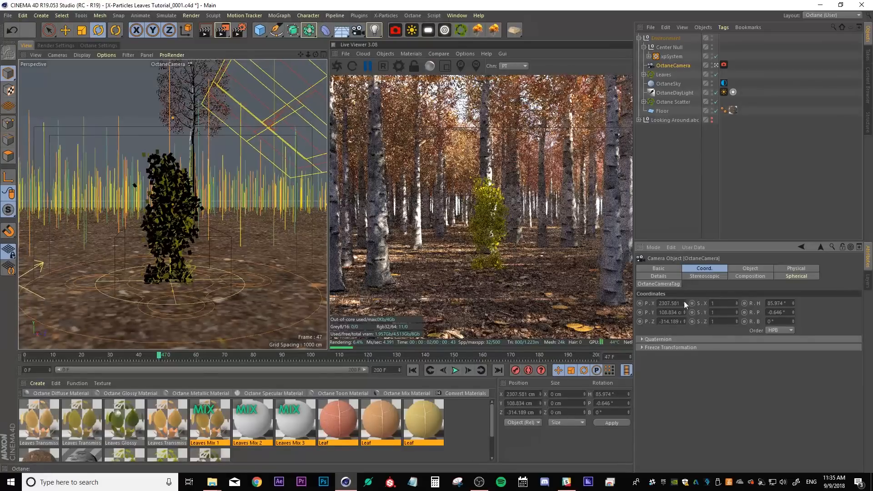
left_click(686, 160)
left_click(339, 65)
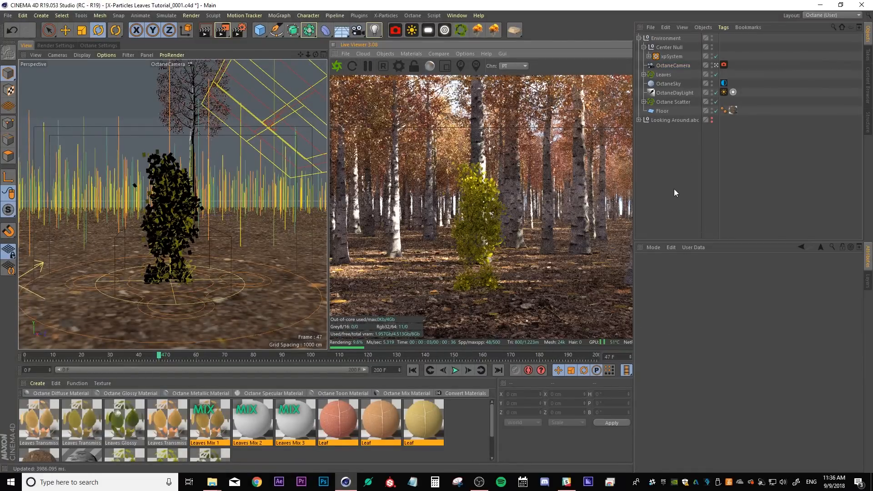
Set the viewport's tinted border opacity to 100% in the viewport view settings
key("shift+v")
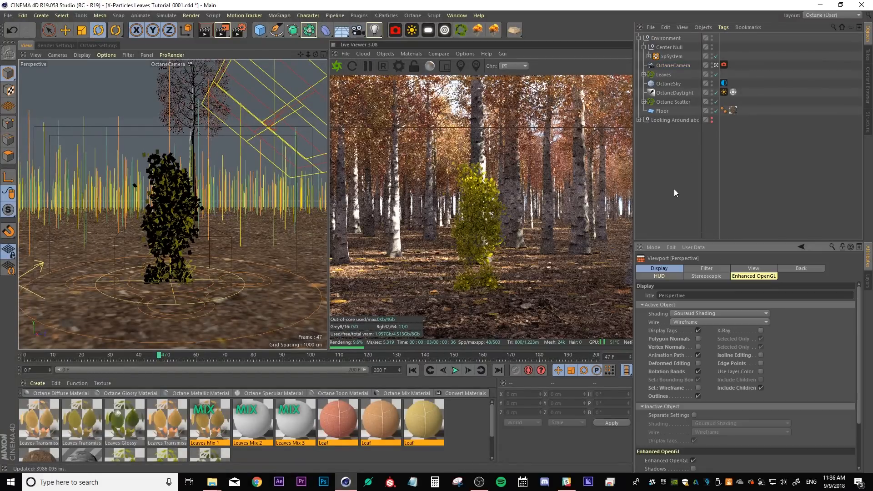
left_click(751, 268)
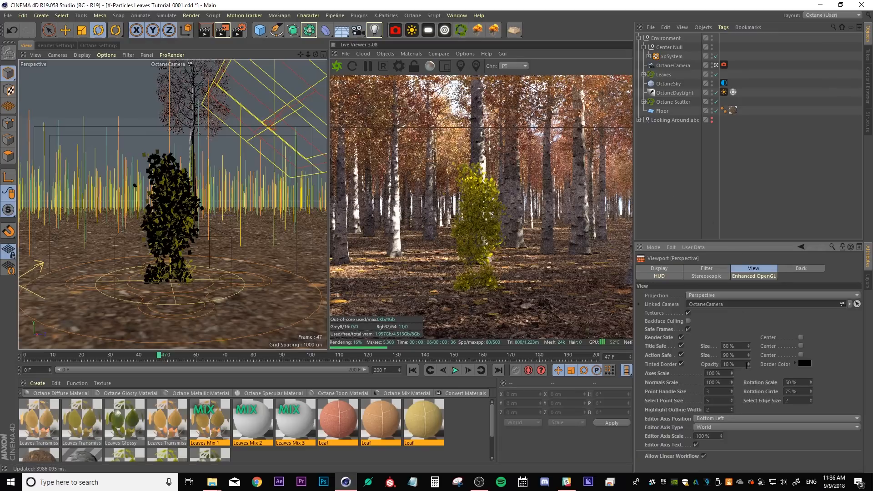
type("0")
key("Return")
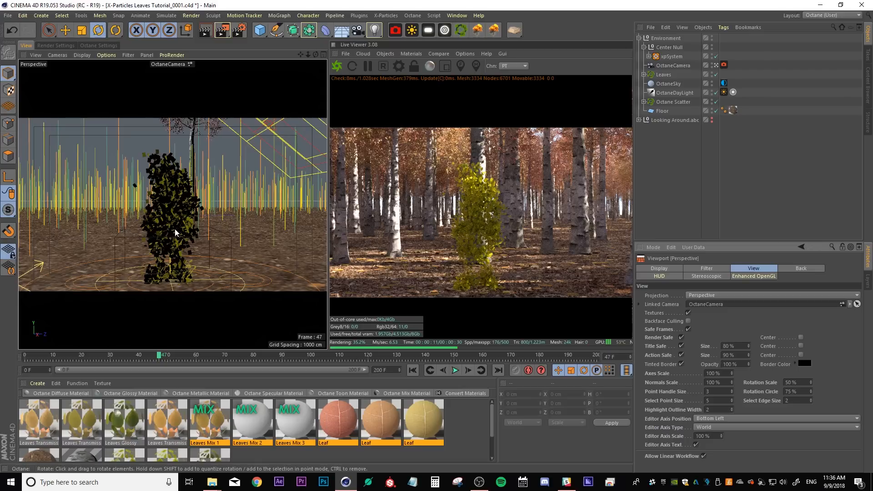
Expand xpSystem and delete the material tags from all leaf objects under xpGenerator
left_click_drag(175, 233, 179, 221, "alt")
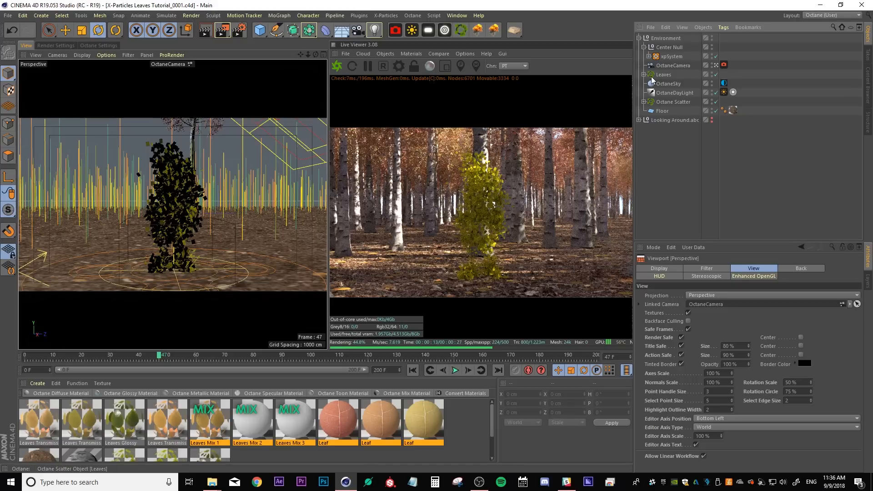
left_click(644, 76)
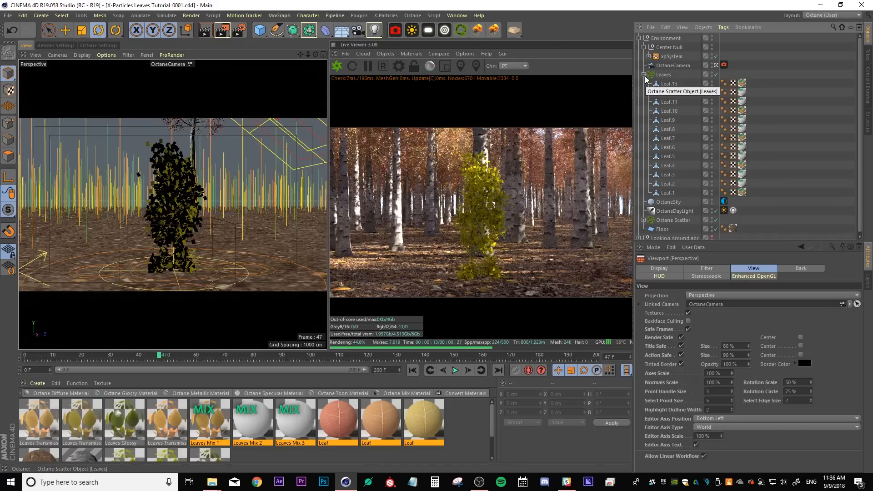
left_click(643, 75)
left_click(649, 57)
scroll(796, 131, "down", 3)
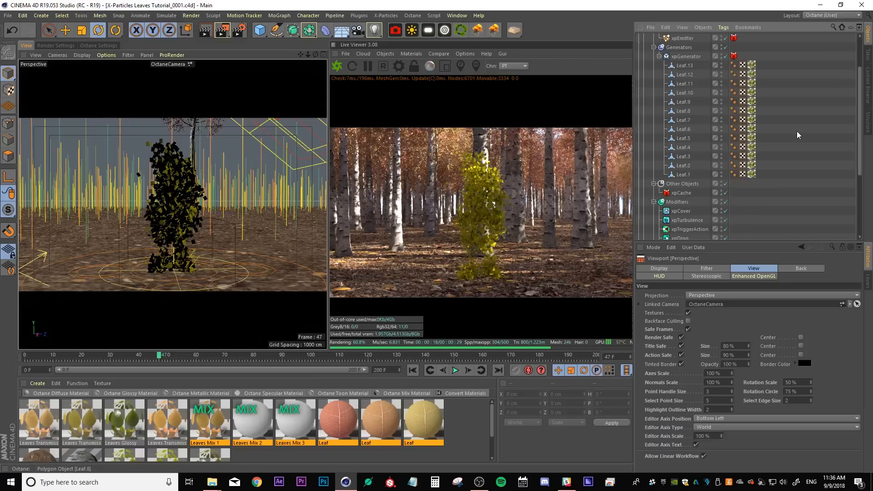
left_click_drag(768, 58, 748, 178)
key("Delete")
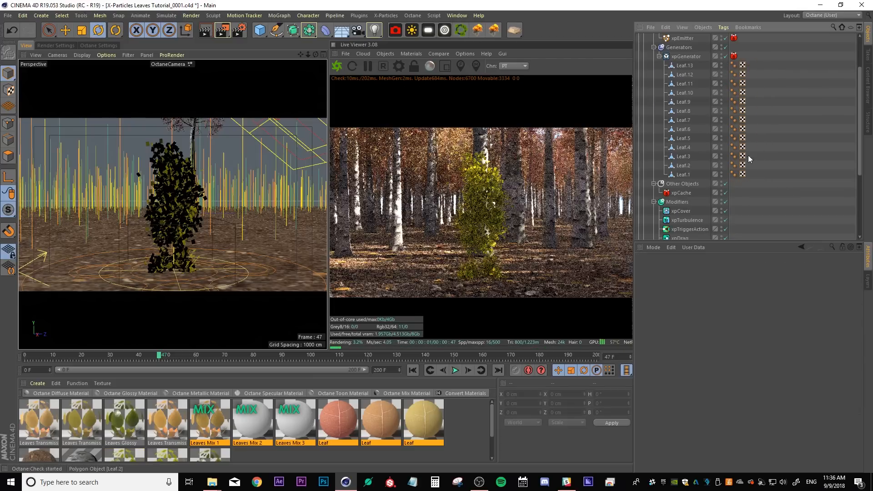
Remove unused materials from the material manager
left_click(75, 384)
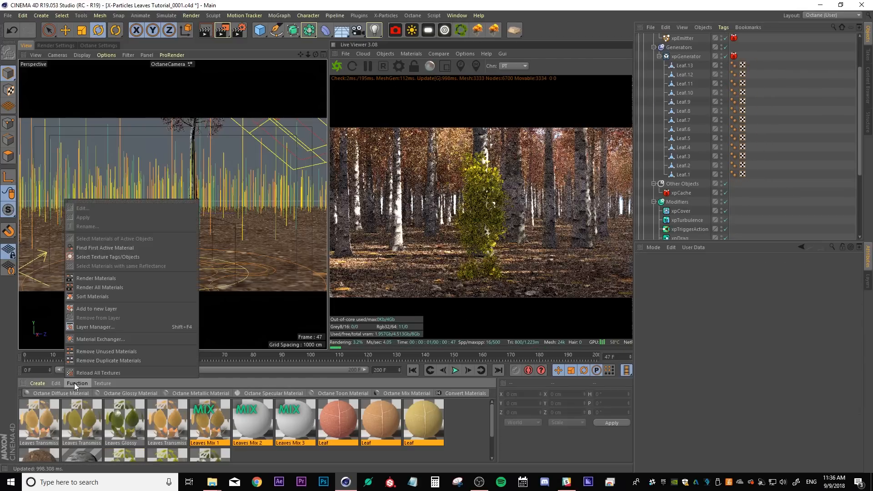
left_click(100, 351)
Assign the Leaves Mix 1, Leaves Mix 2 and Leaves Mix 3 materials across the leaf objects, then save the scene
left_click(218, 437)
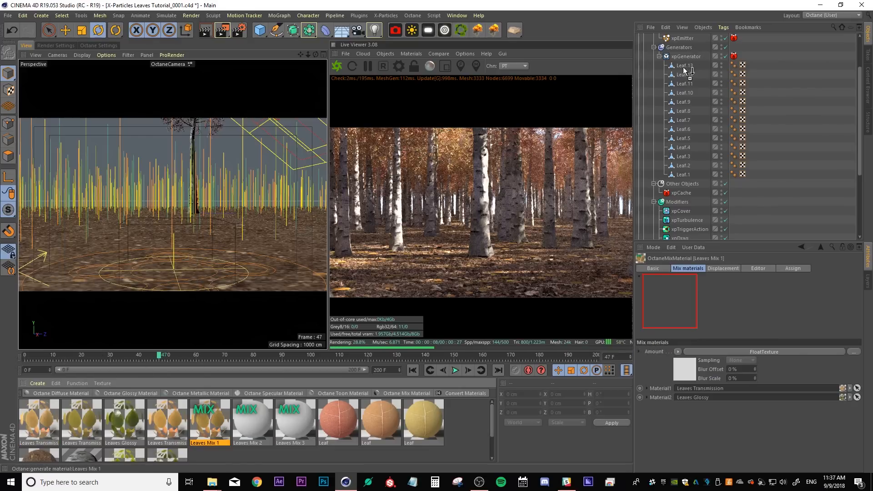
left_click_drag(684, 71, 684, 67)
left_click_drag(210, 421, 683, 121)
left_click_drag(210, 421, 683, 148)
left_click_drag(209, 421, 683, 175)
left_click_drag(252, 421, 686, 75)
left_click_drag(252, 420, 686, 111)
left_click_drag(295, 420, 684, 139)
left_click_drag(295, 421, 684, 166)
left_click(295, 420)
key("ctrl+s")
left_click(336, 67)
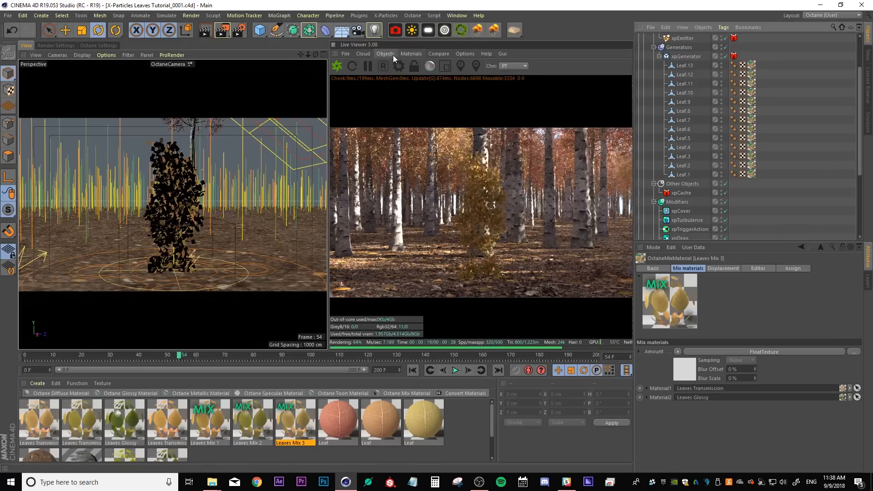
left_click(464, 54)
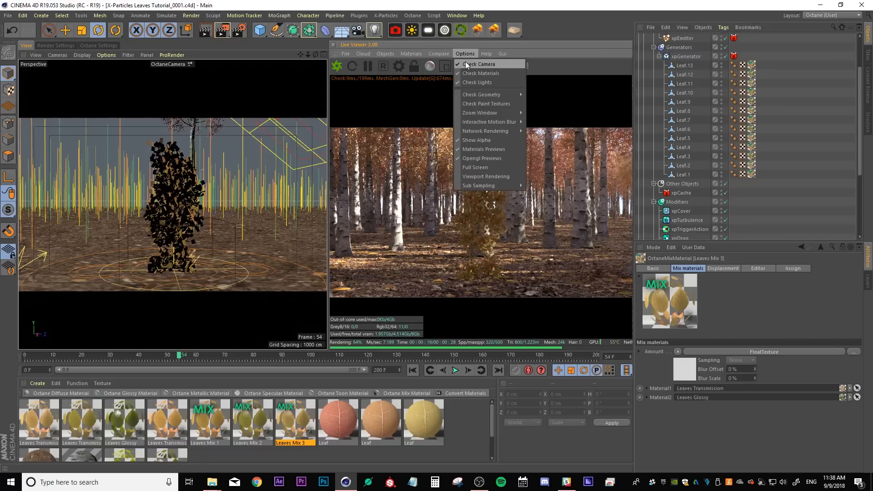
left_click(660, 135)
scroll(806, 135, "up", 2)
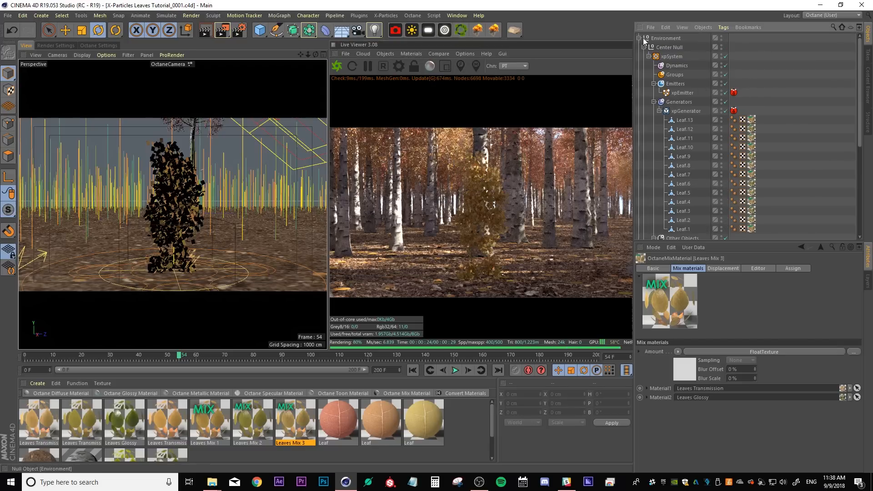
Switch the viewport from the OctaneCamera to the default editor camera
left_click(639, 39)
left_click(639, 47)
left_click(639, 47)
left_click(638, 38)
left_click(643, 48)
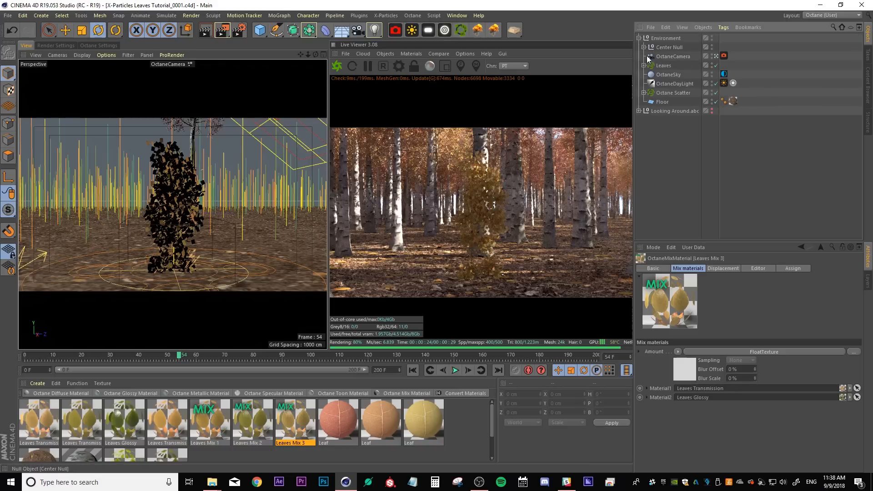
left_click(716, 57)
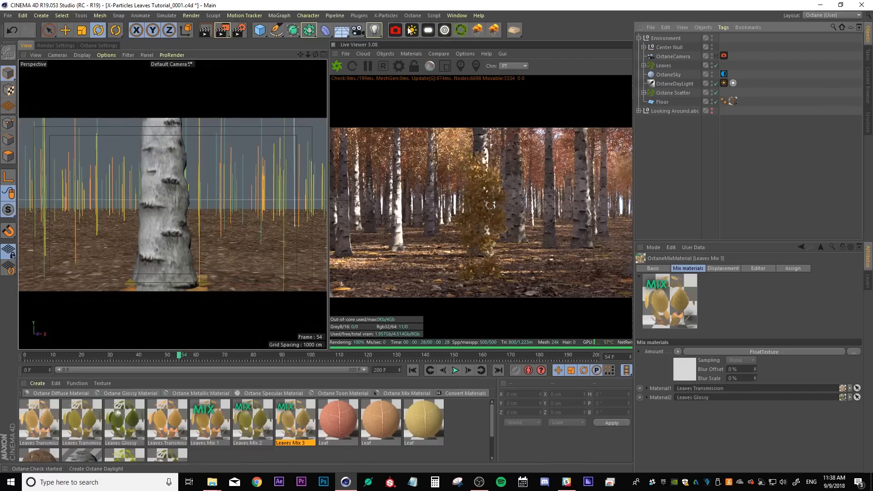
Add an Octane targeted area light and parent the light and its target under Center Null
left_click(445, 30)
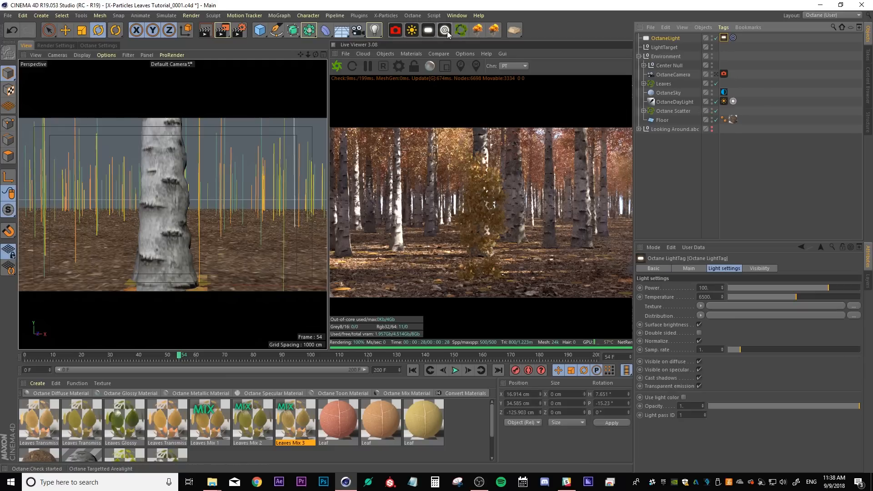
left_click(668, 48, "shift")
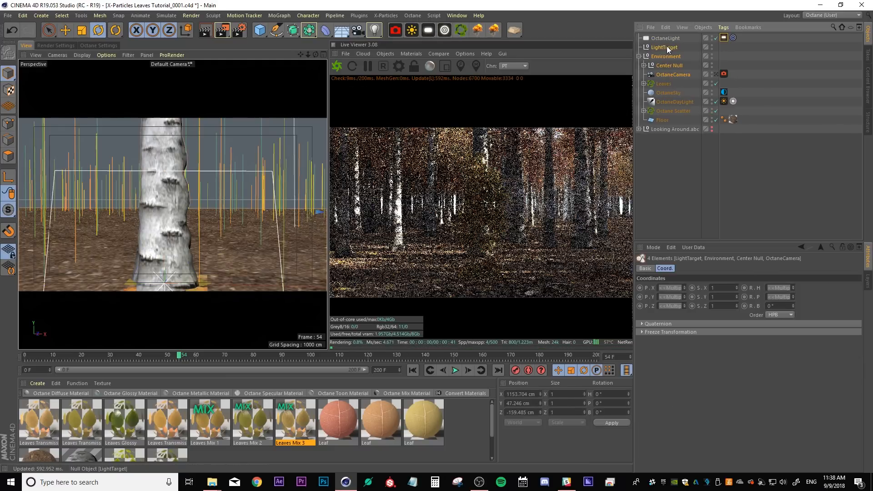
left_click(666, 37)
left_click(667, 48, "shift")
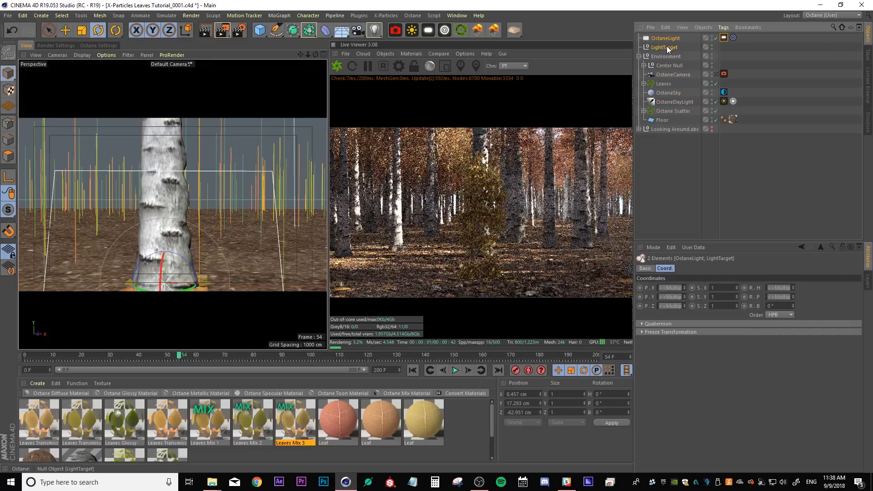
left_click_drag(667, 66, 666, 69)
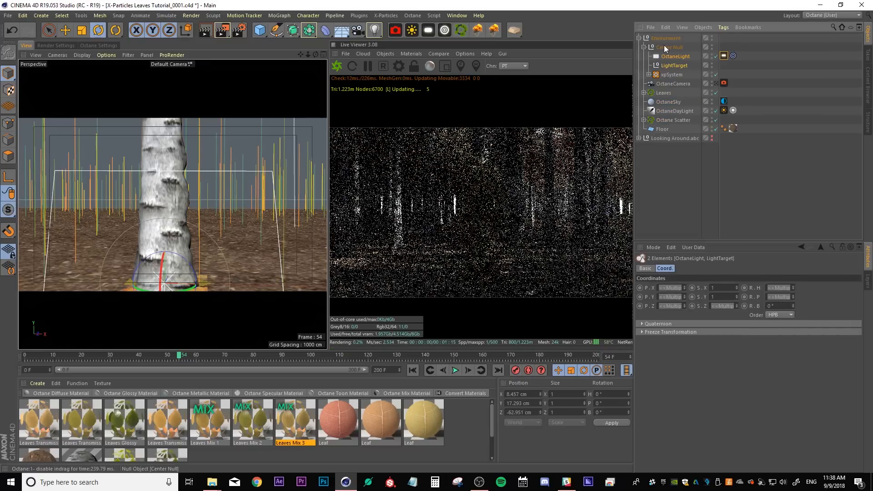
Move Center Null out of the Environment group to the top level of the hierarchy
left_click_drag(668, 184, 667, 182)
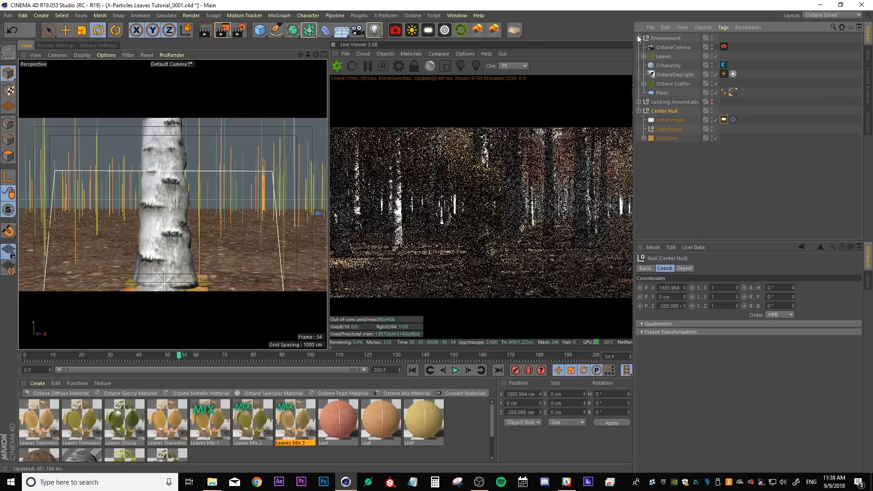
left_click(639, 38)
left_click(673, 139)
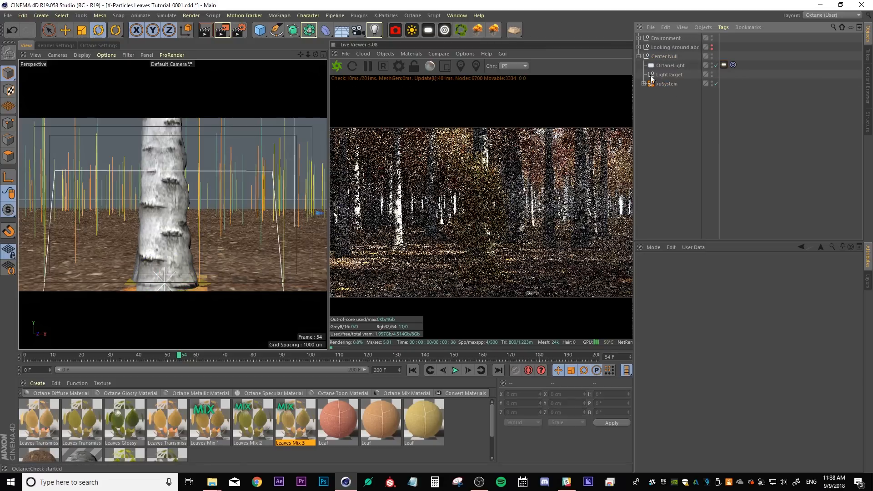
Set the LightTarget's position to 0 cm on X, Y and Z
left_click(665, 75)
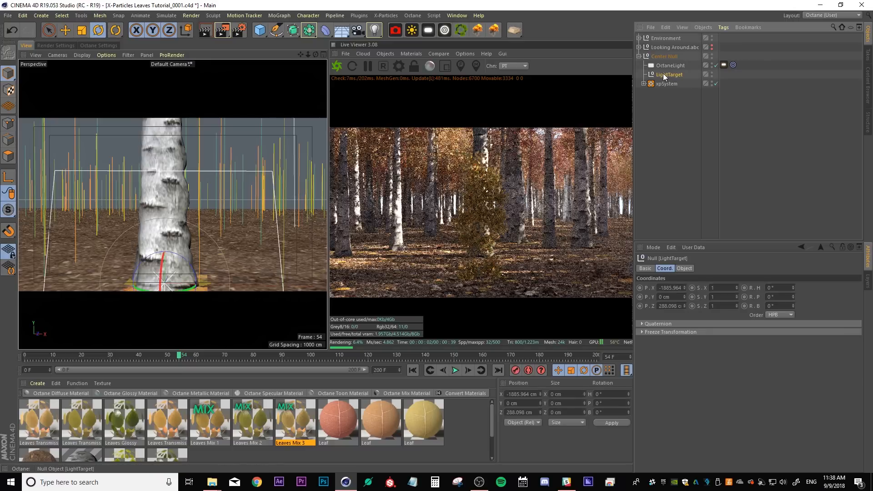
left_click(670, 288)
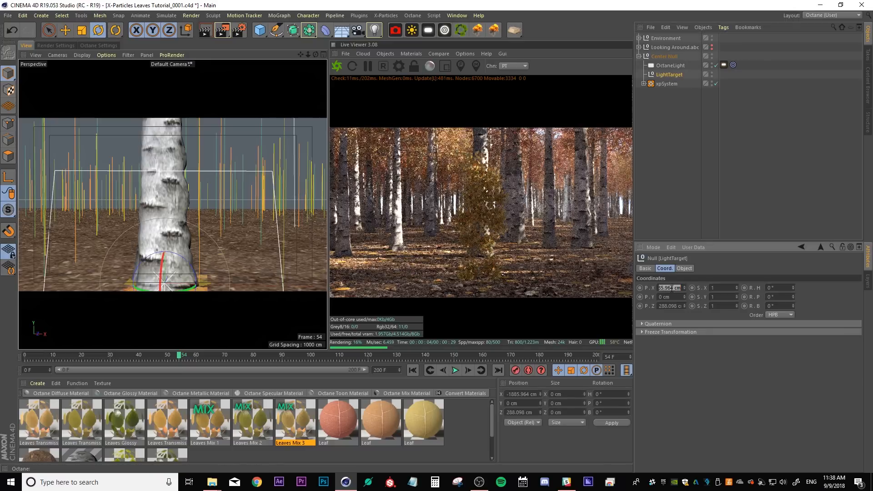
type("00")
type("0")
key("Return")
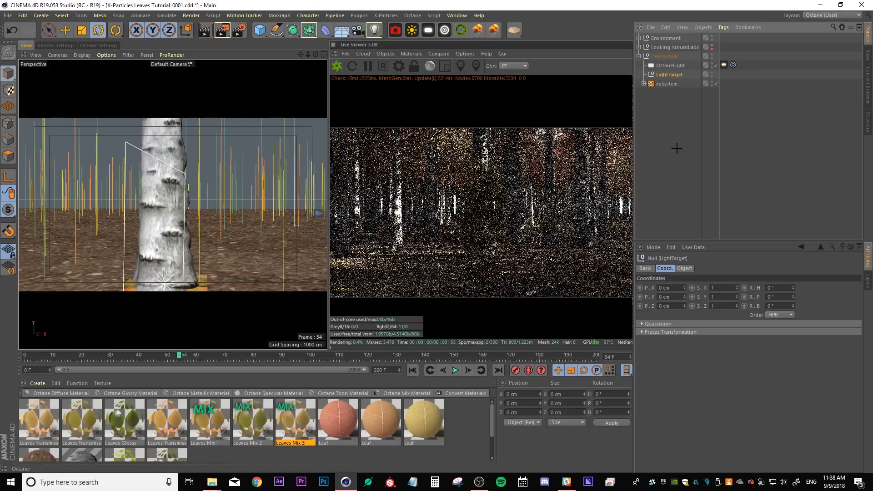
Move the Octane area light to about X 88, Y 247, Z 252 cm so it shines onto the leaves
left_click(668, 65)
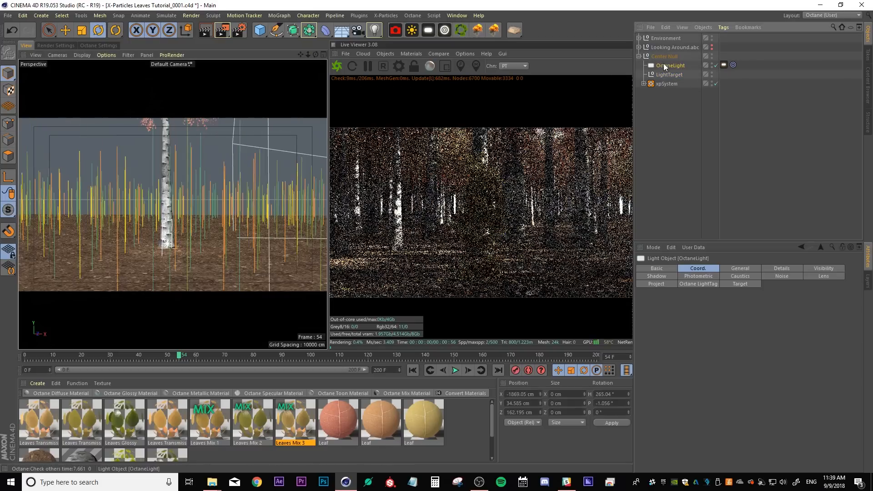
middle_click_drag(206, 179, 196, 184, "alt")
right_click_drag(195, 183, 195, 183, "alt")
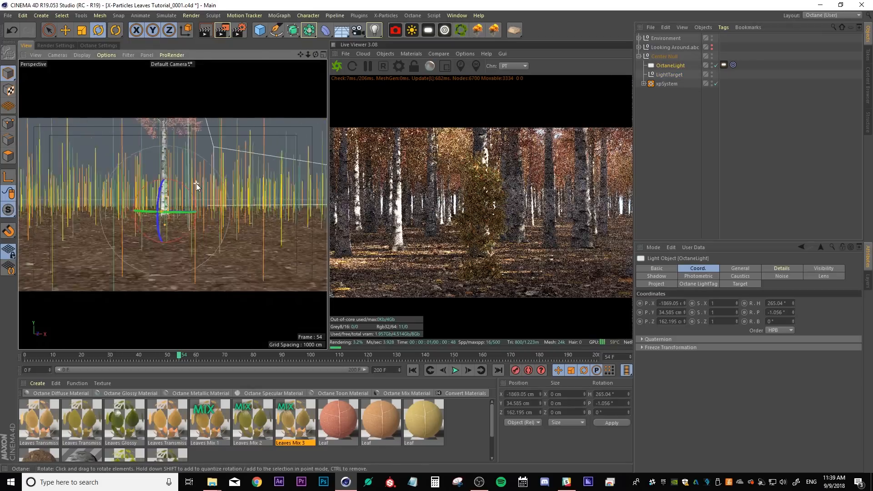
left_click_drag(196, 183, 200, 207, "alt")
scroll(200, 207, "down", 8)
middle_click_drag(213, 181, 168, 231, "alt")
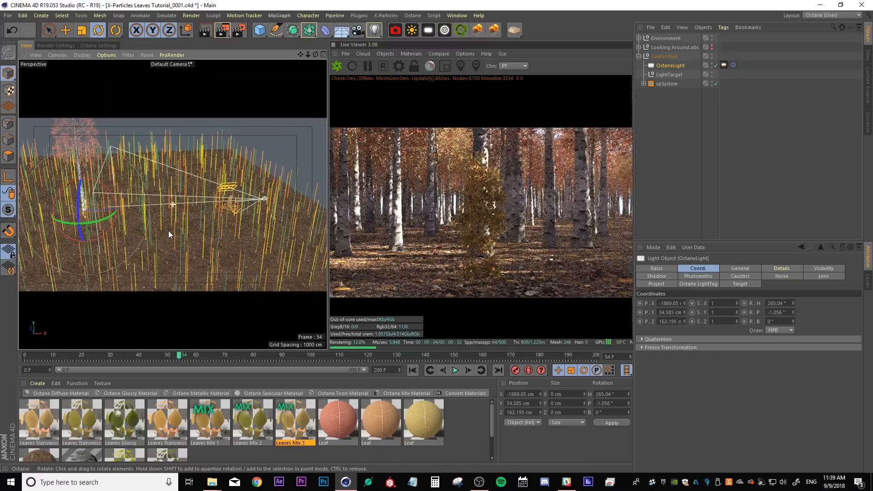
left_click(65, 32)
left_click_drag(127, 213, 195, 223, "alt")
left_click_drag(189, 155, 278, 153)
left_click_drag(139, 171, 198, 215)
left_click_drag(198, 216, 168, 200, "alt")
left_click_drag(164, 210, 173, 229)
right_click_drag(173, 229, 189, 226, "alt")
mouse_move(189, 225)
left_mouse_down("alt")
mouse_move(175, 237)
mouse_move(196, 215)
mouse_move(198, 230)
left_mouse_up("alt")
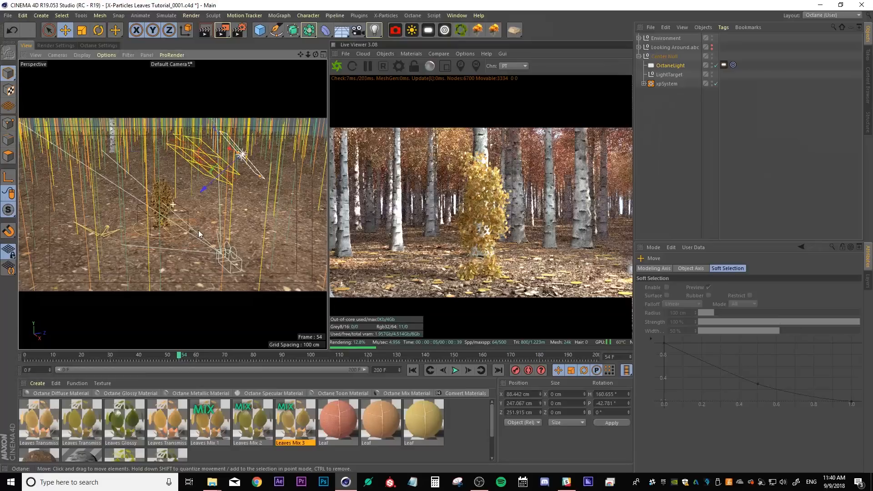
middle_click_drag(198, 230, 198, 231, "alt")
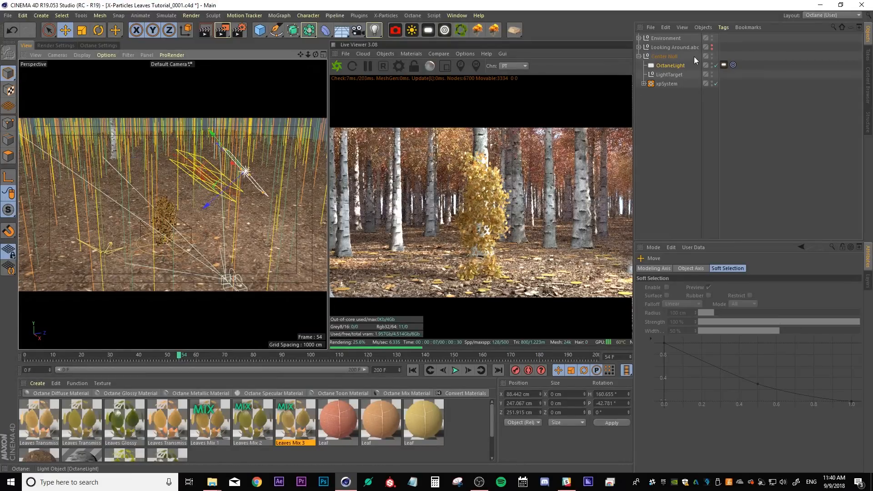
Set the Octane light tag's temperature to 4500
left_click(724, 65)
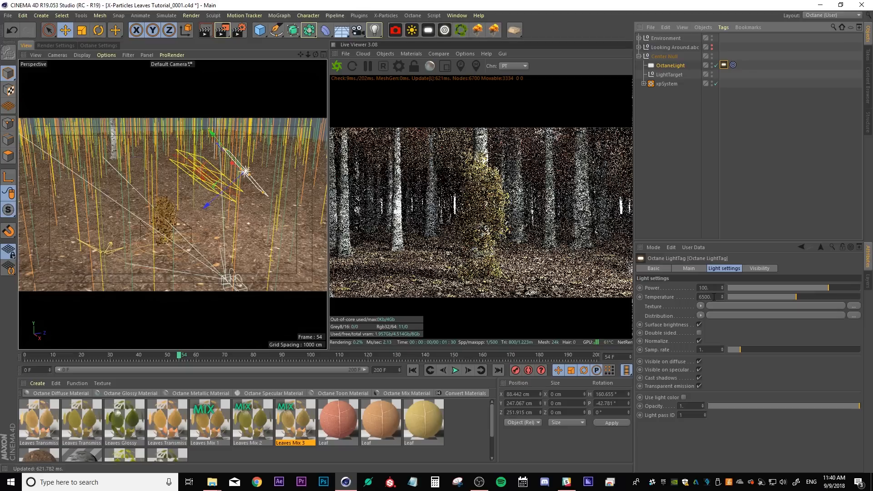
left_click(705, 296)
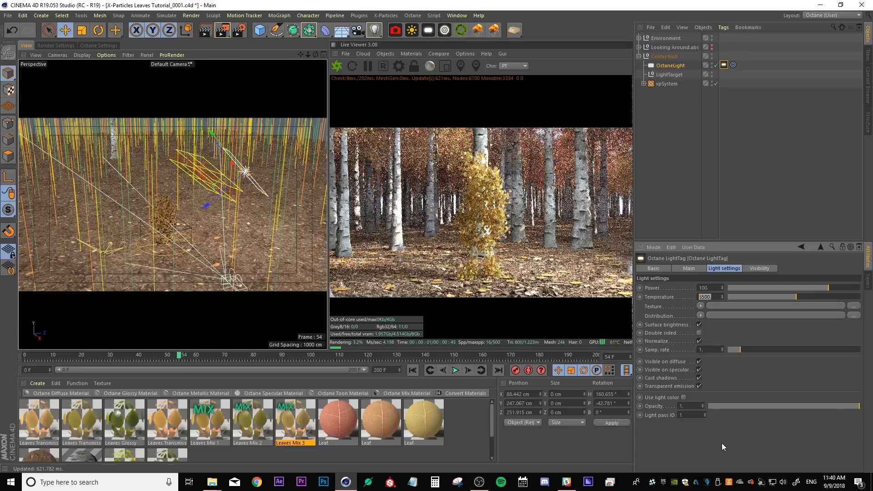
left_click(704, 296)
type("4500")
key("Return")
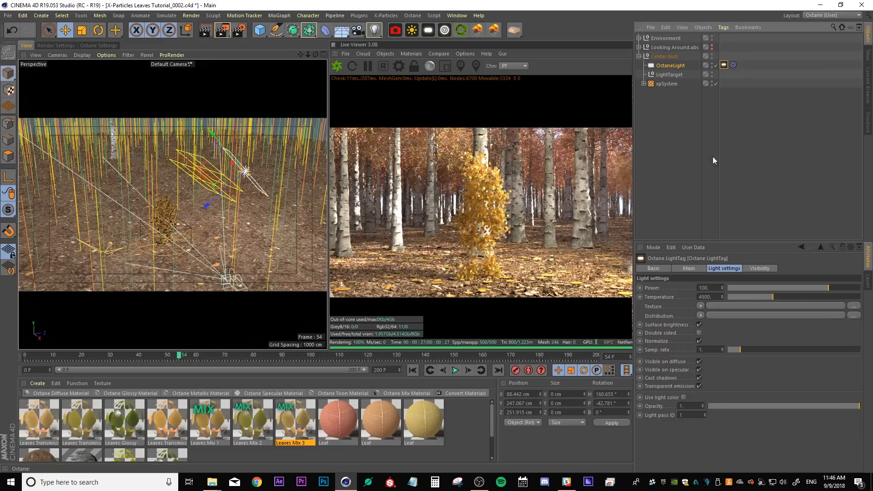
Add a cube as a child of the OctaneLight and zero its position and rotation values
left_click(259, 30)
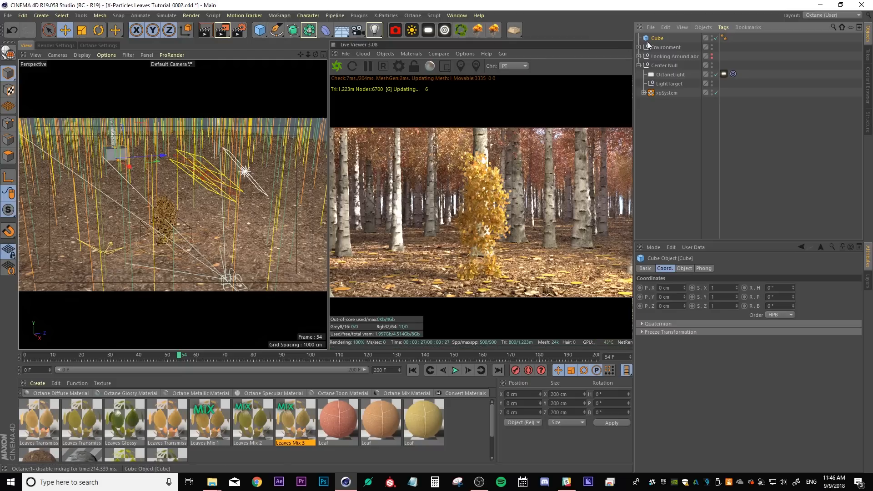
left_click_drag(656, 41, 662, 75)
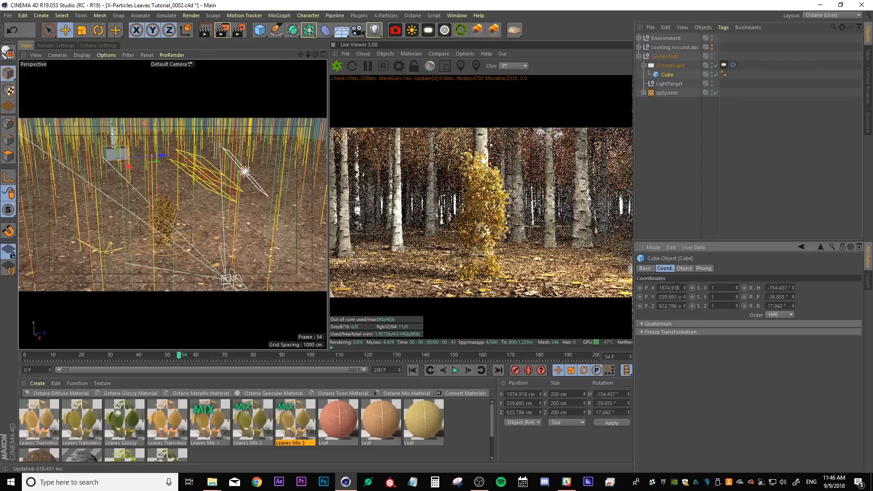
type("0")
double_click(674, 306)
type("0")
double_click(780, 288)
type("0")
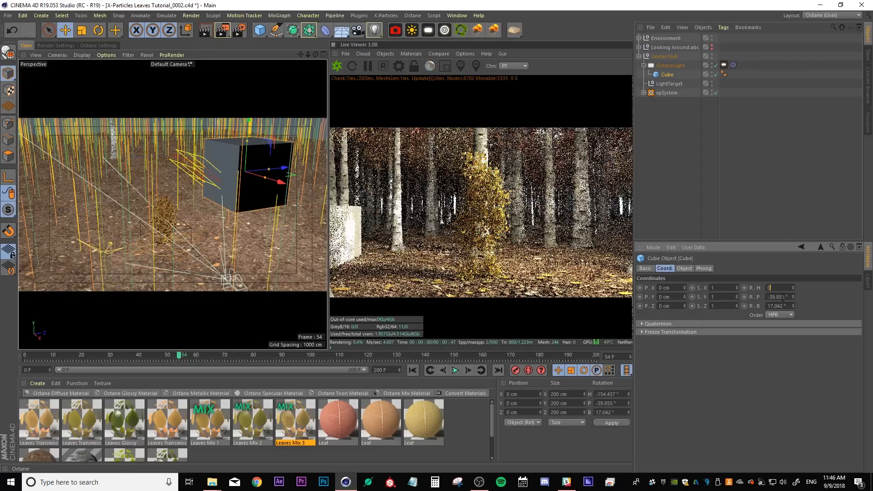
double_click(782, 297)
type("0")
double_click(781, 306)
type("0")
left_click(761, 356)
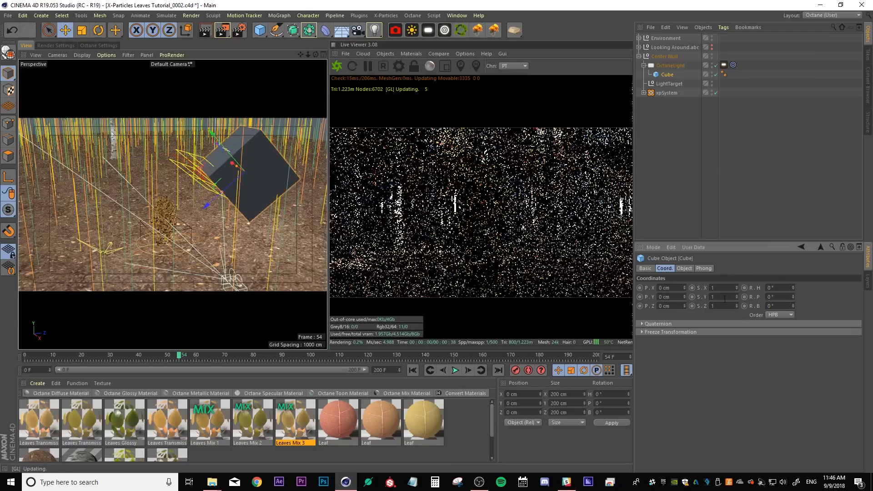
left_click(686, 154)
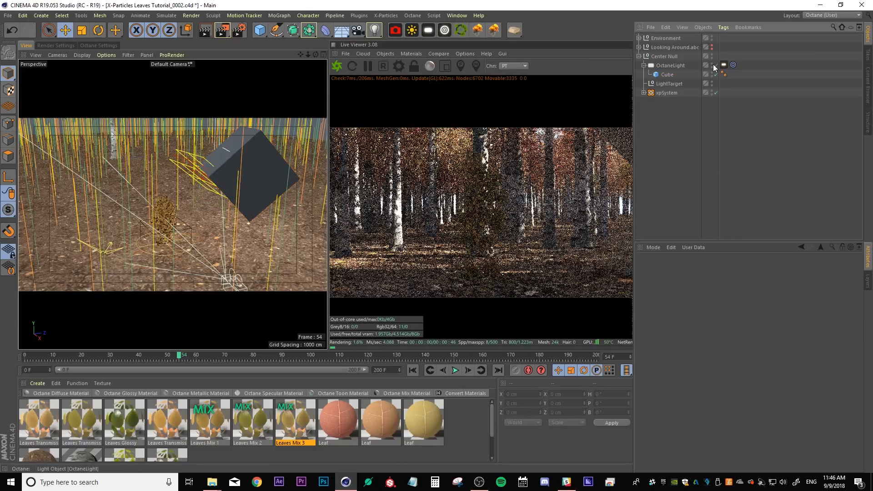
Make the cube editable and delete one of its polygons to open one side
mouse_move(252, 176)
left_mouse_down("alt")
mouse_move(278, 169)
mouse_move(242, 173)
left_mouse_up("alt")
left_click(665, 76)
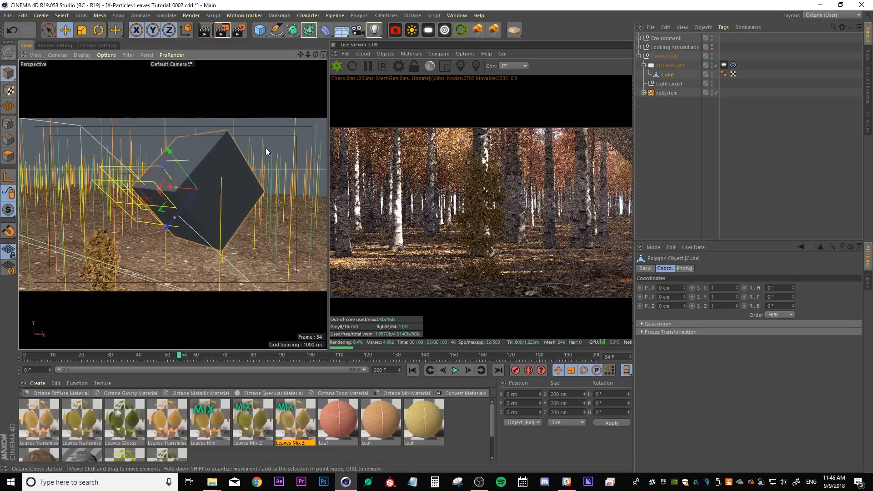
key("c")
left_click_drag(265, 148, 107, 188, "alt")
left_click(9, 156)
left_click(202, 194)
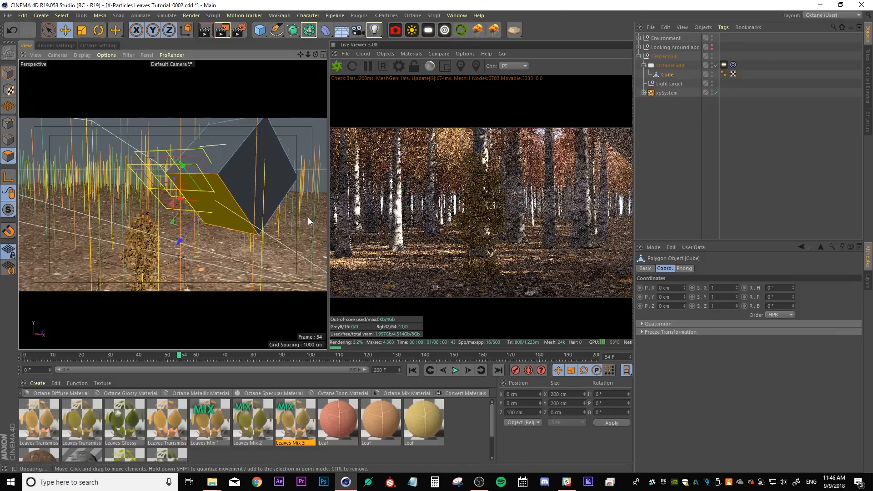
key("Delete")
left_click_drag(262, 206, 246, 200, "alt")
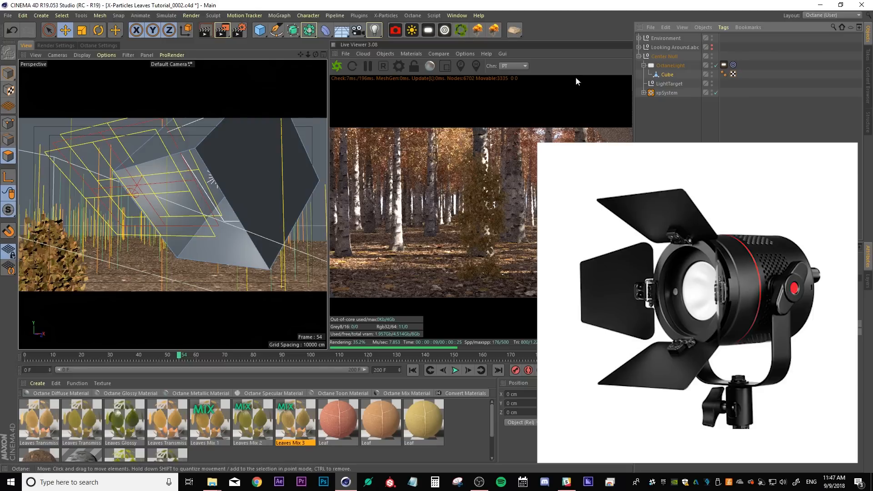
Select all of the cube's polygons and scale them up to about 170.8 cm
key("ctrl+a")
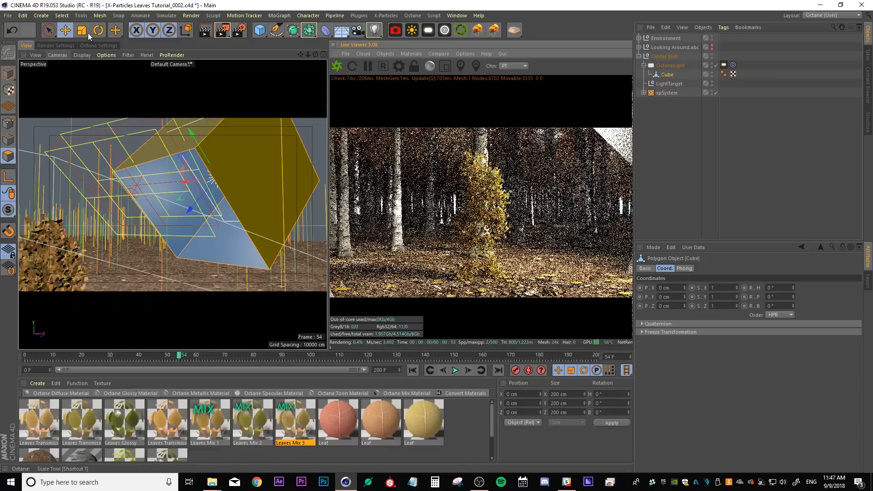
left_click(82, 30)
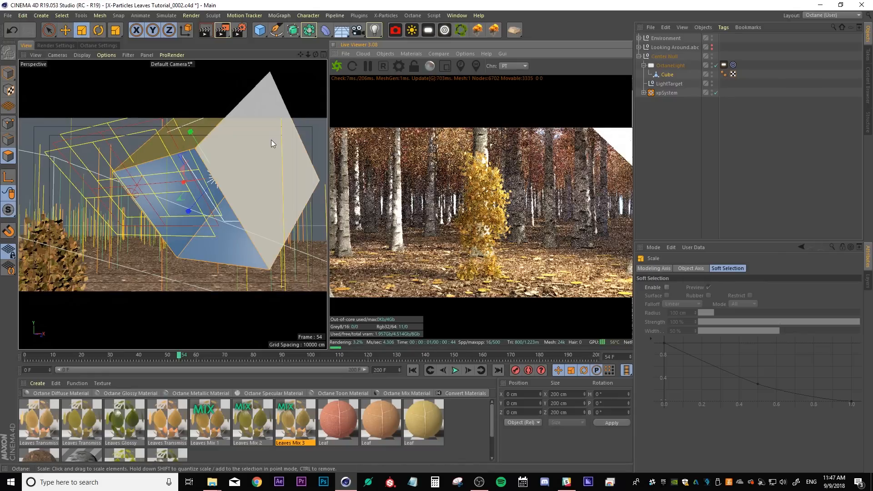
left_click_drag(244, 148, 220, 154)
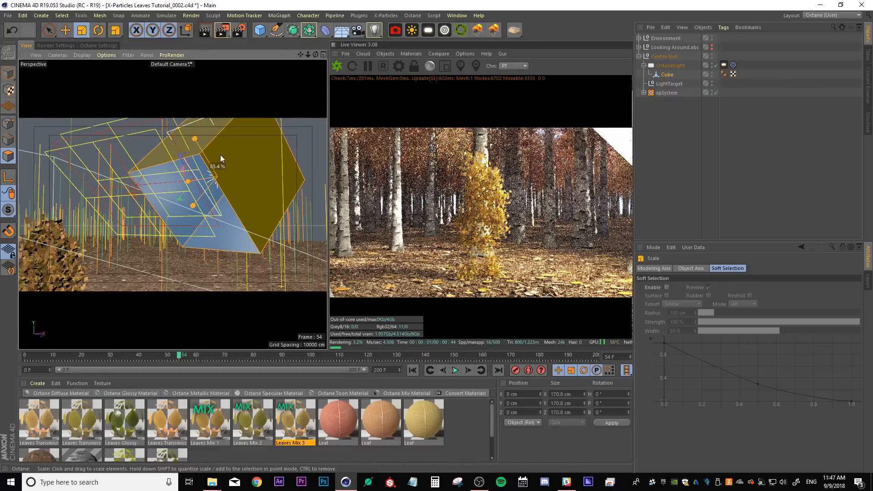
left_click(662, 73)
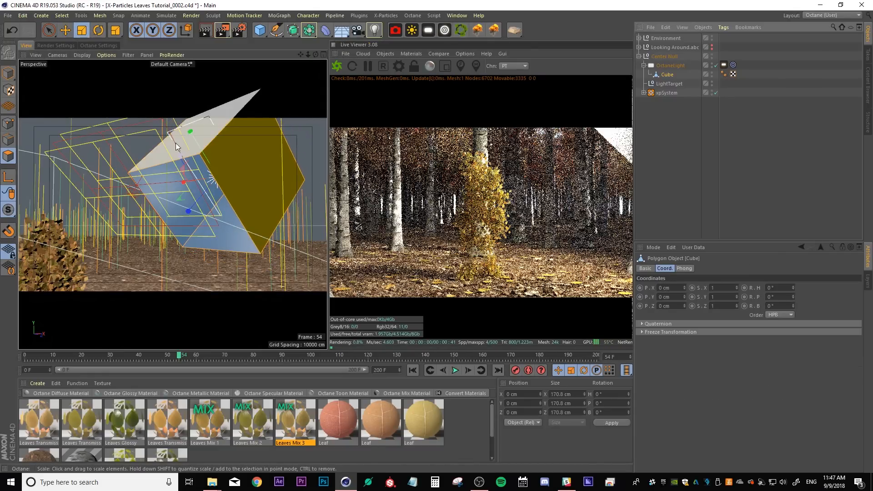
Move the cube's polygons with the Move tool so the open box encloses the light
left_click(69, 32)
mouse_move(176, 158)
left_mouse_down("alt")
mouse_move(236, 159)
mouse_move(177, 144)
left_mouse_up("alt")
left_click_drag(128, 123, 121, 116)
left_click_drag(177, 190, 191, 179, "alt")
left_click(198, 259)
left_click_drag(204, 254, 239, 229, "alt")
left_click_drag(217, 267, 220, 278)
left_click(125, 216)
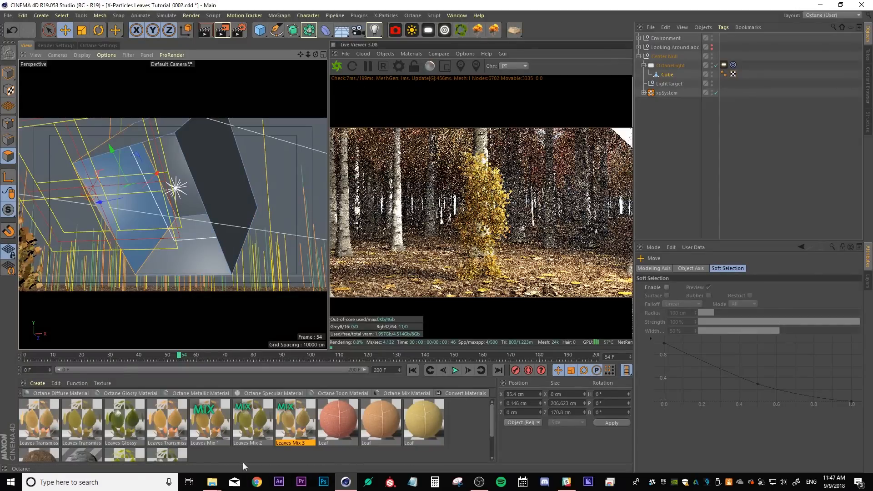
Create an Octane Diffuse material with a black diffuse colour and apply it to the cube
left_click(61, 393)
double_click(39, 418)
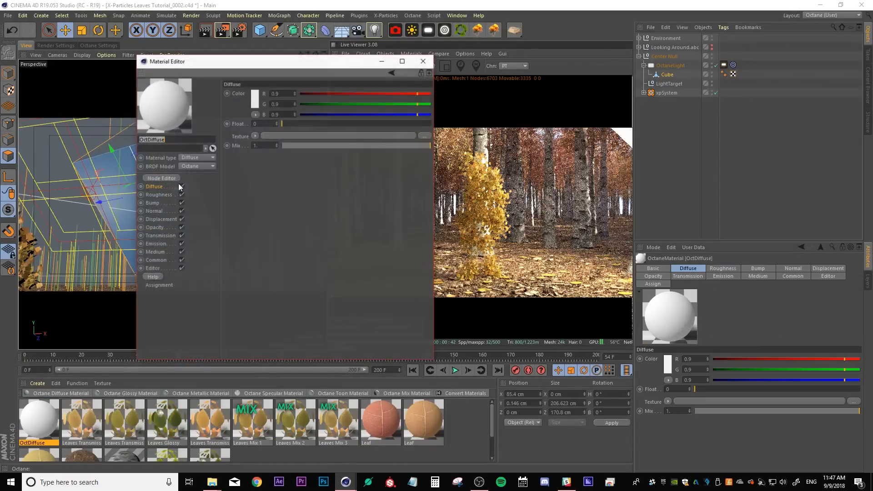
left_click(254, 104)
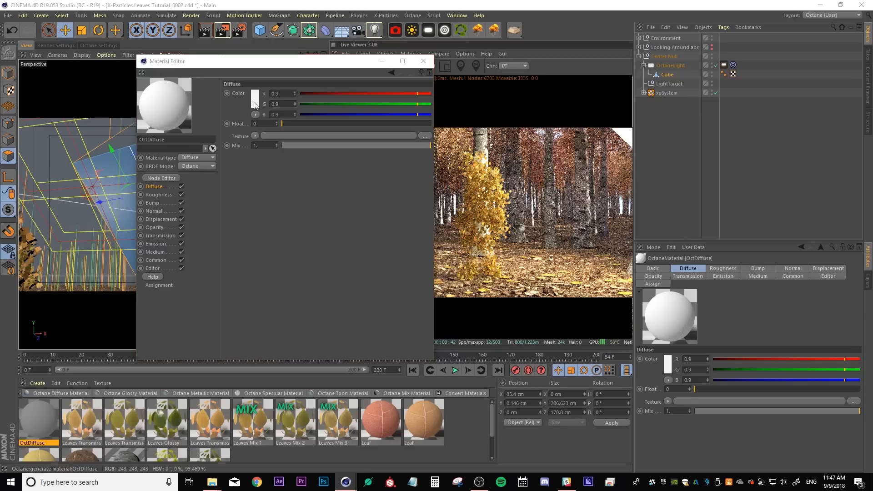
left_click_drag(247, 123, 204, 121)
left_click(237, 134)
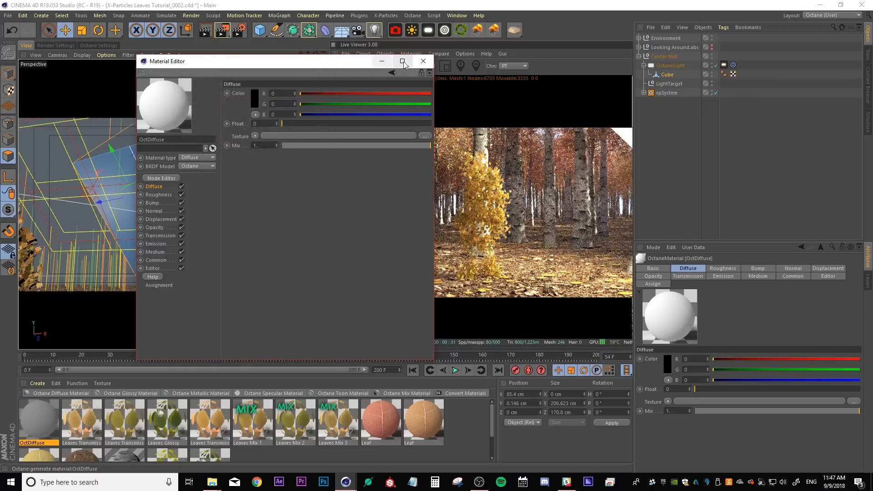
left_click(423, 61)
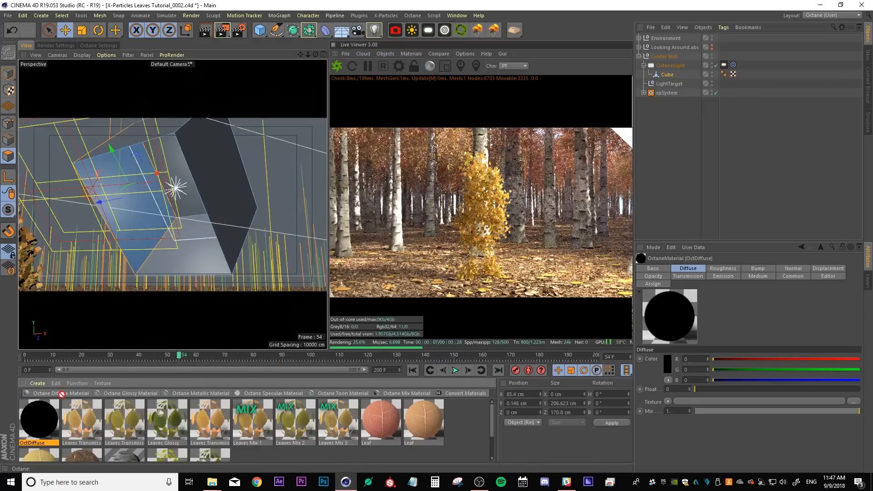
left_click_drag(236, 211, 214, 268)
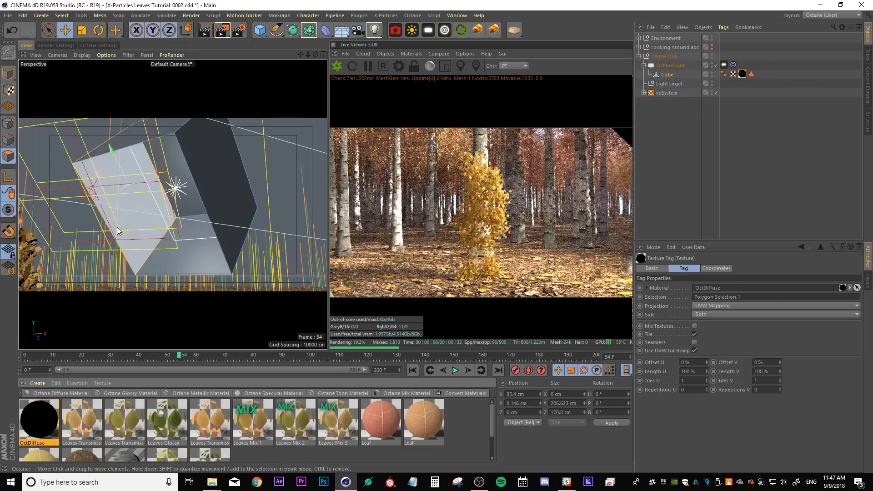
Select faces of the cube with Live Selection, scale them to reshape the light box, and save the scene
left_click(49, 30)
left_click(8, 141)
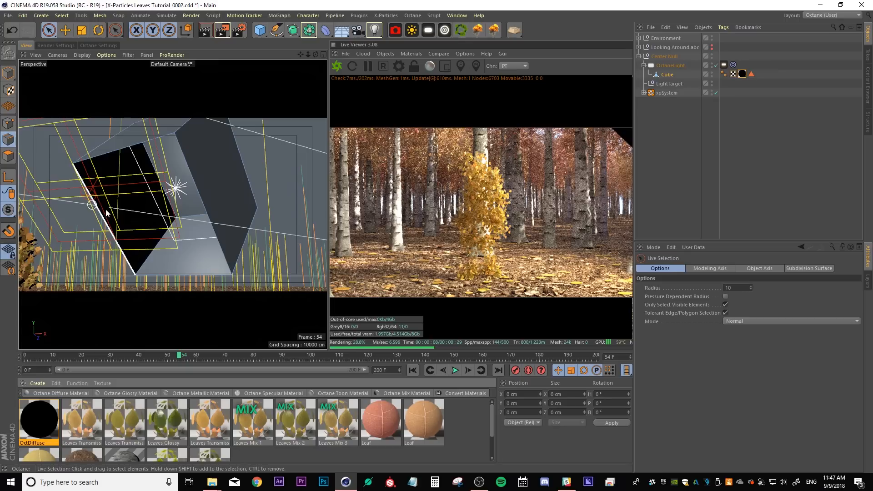
left_click(107, 225)
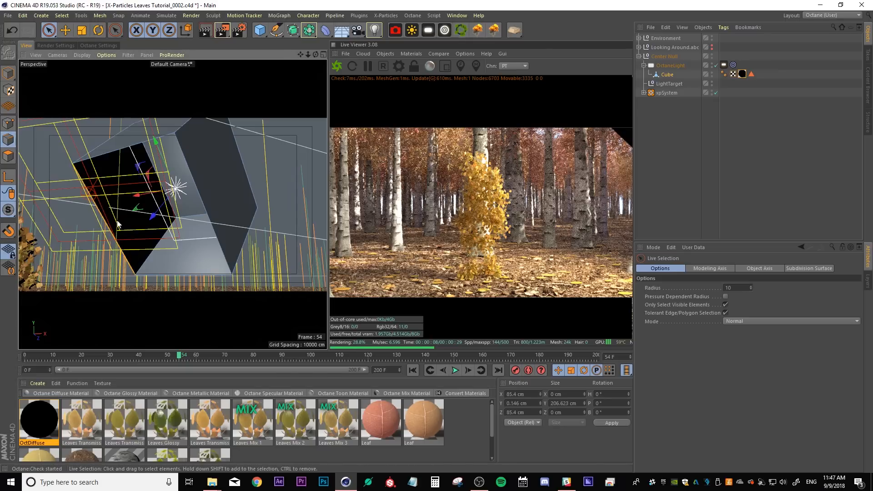
left_click(210, 223, "shift")
key("t")
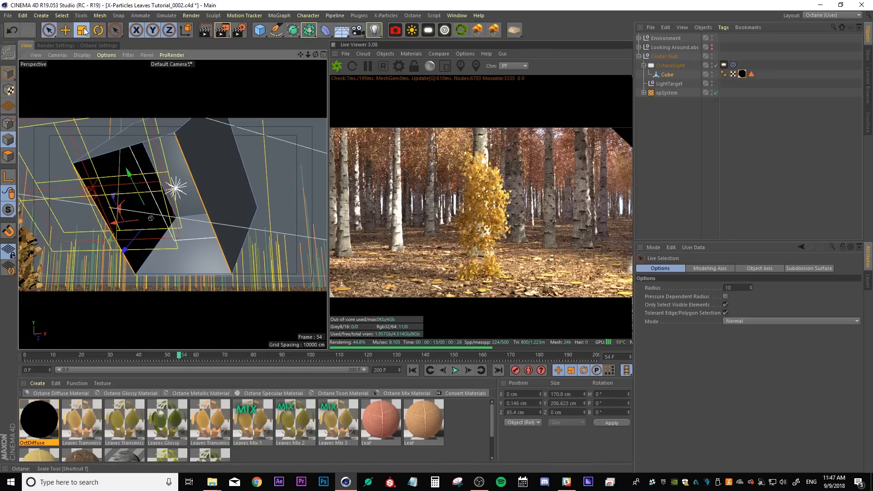
left_click_drag(113, 224, 139, 228)
middle_click_drag(99, 243, 212, 195, "alt")
left_click_drag(182, 193, 212, 230, "alt")
right_click_drag(201, 230, 133, 225, "alt")
left_click_drag(122, 271, 359, 209, "alt")
key("ctrl+s")
left_click(675, 181)
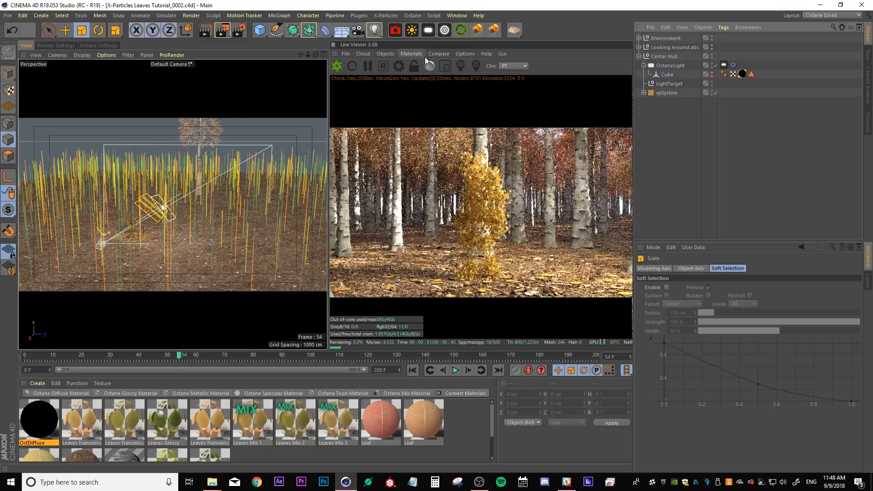
Compare the live render against the stored snapshot by sliding the viewer's comparison divider
left_click(438, 53)
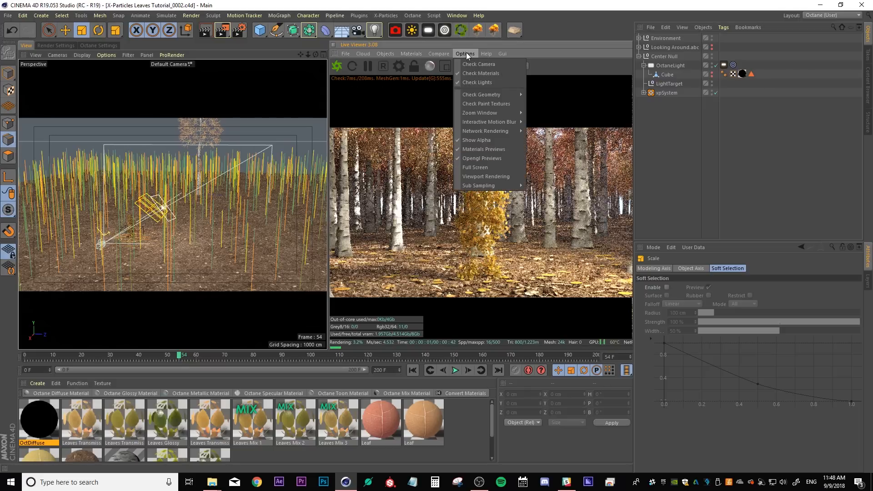
left_click(442, 64)
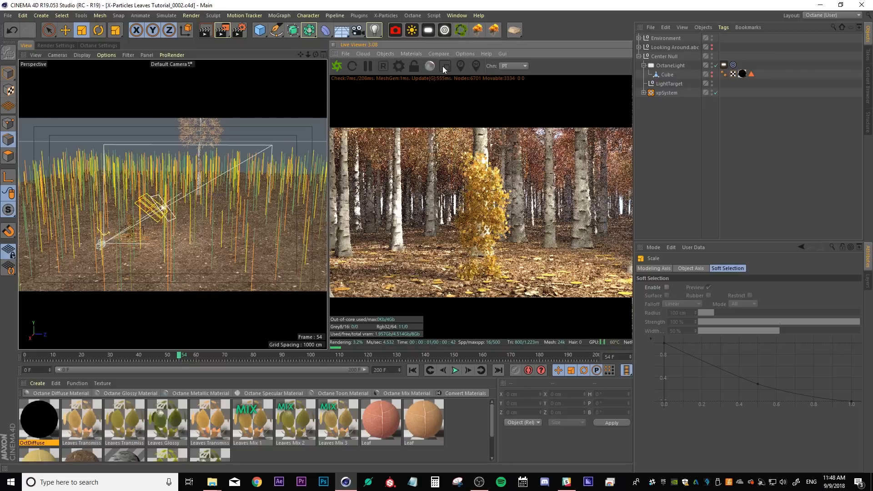
left_click(712, 76)
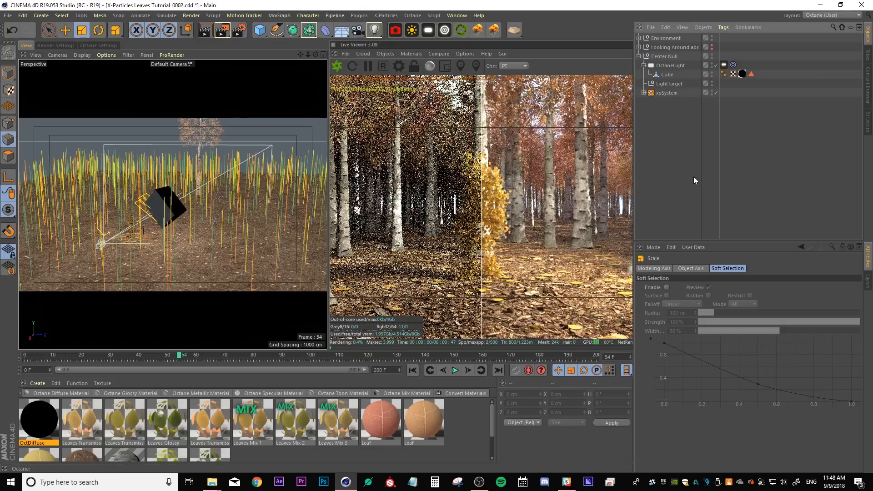
left_click(618, 227)
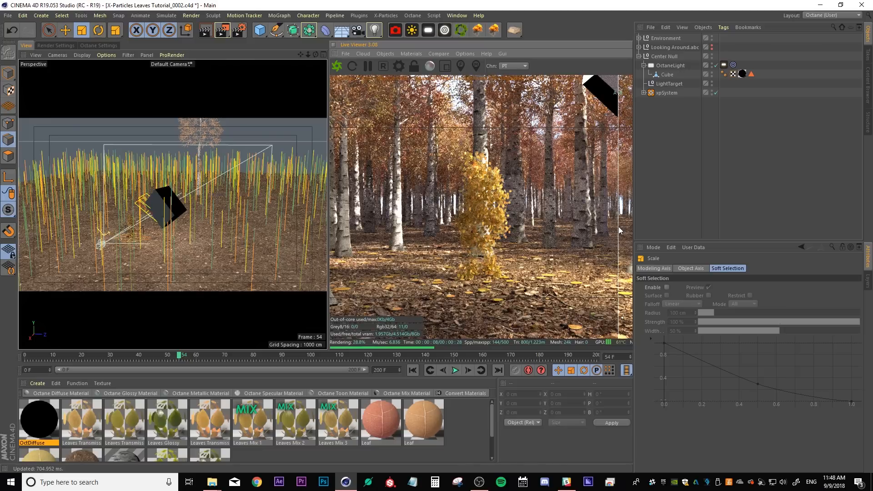
left_click_drag(618, 227, 263, 196)
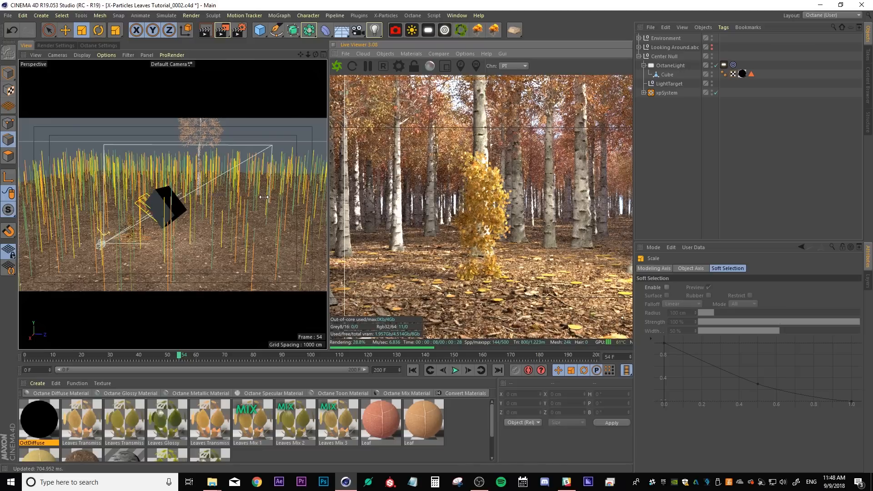
left_click_drag(303, 195, 681, 210)
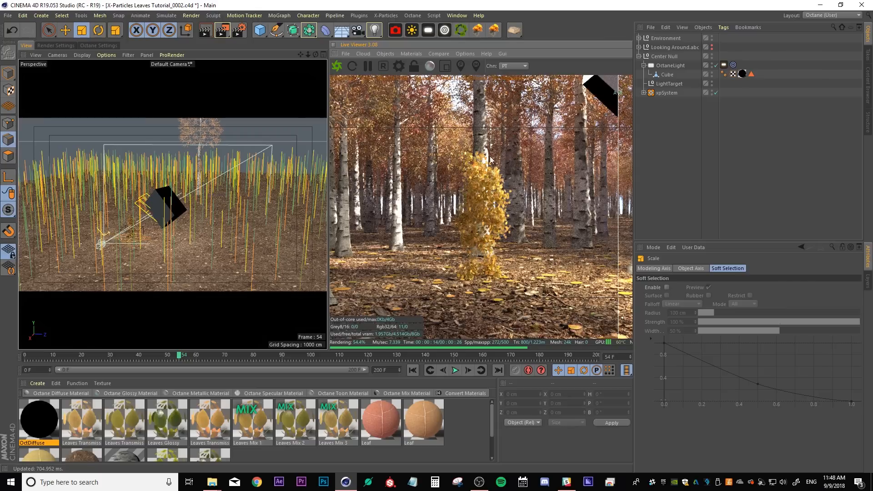
left_click_drag(618, 228, 629, 45)
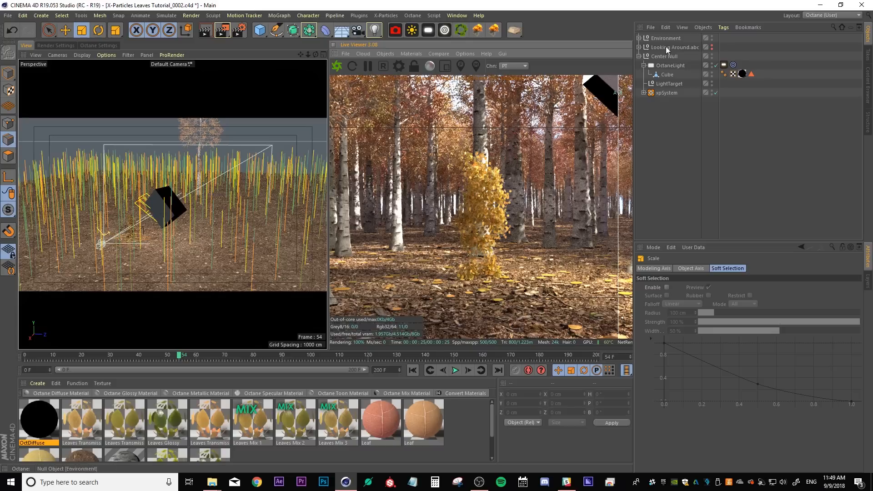
left_click_drag(620, 235, 659, 215)
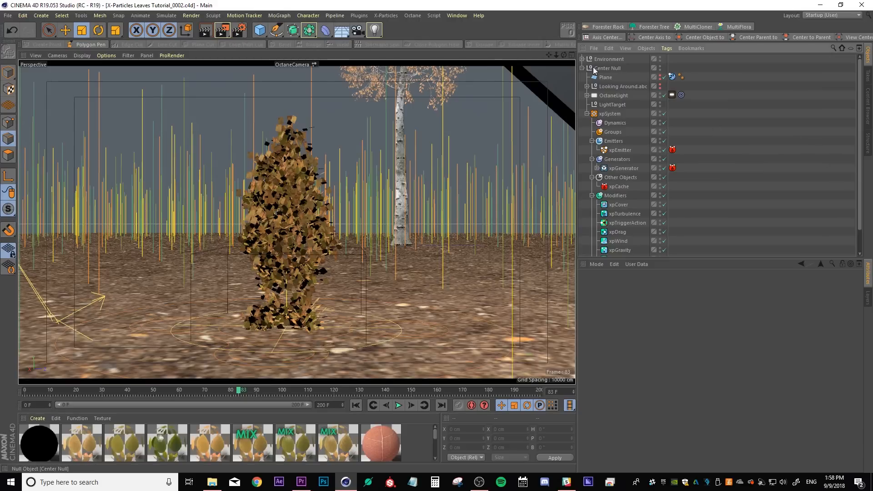
Add a Circle spline and place it inside the Center Null
left_click(582, 68)
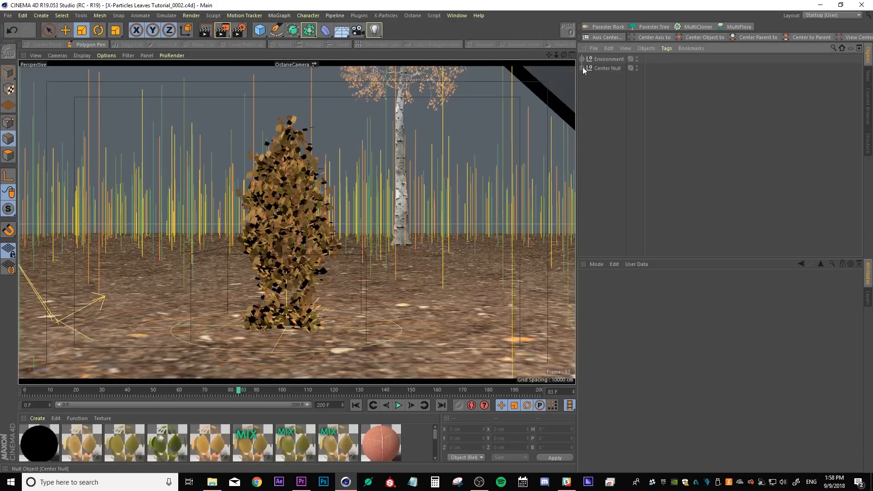
left_click(581, 58)
left_click(277, 31)
left_click(367, 59)
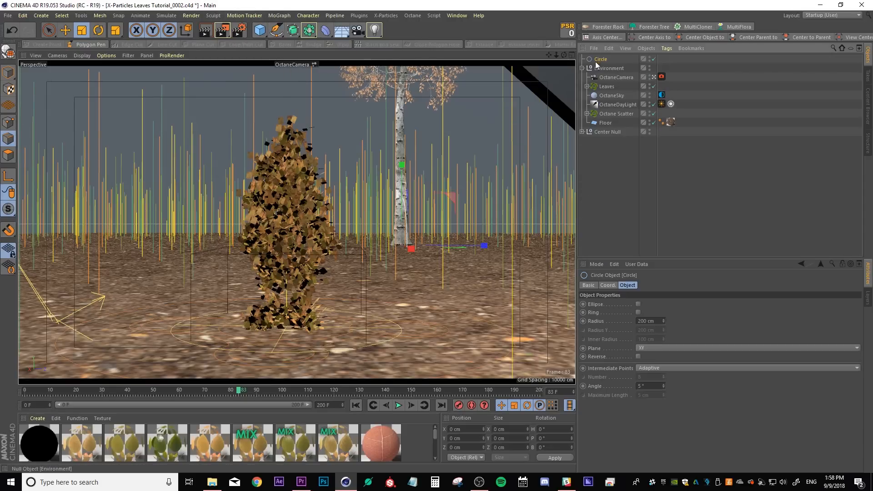
left_click_drag(610, 70, 602, 133)
Reset the circle's position to zero and set its plane to XZ so it lies flat on the ground
left_click(608, 285)
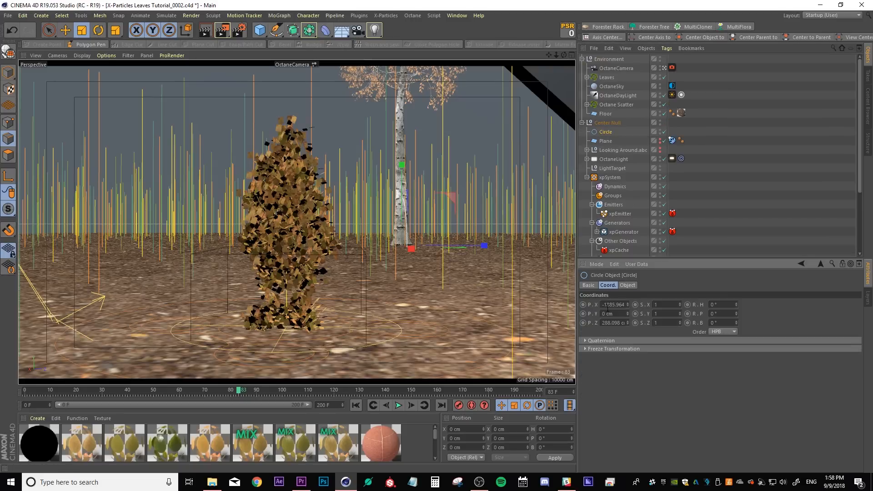
left_click(566, 32)
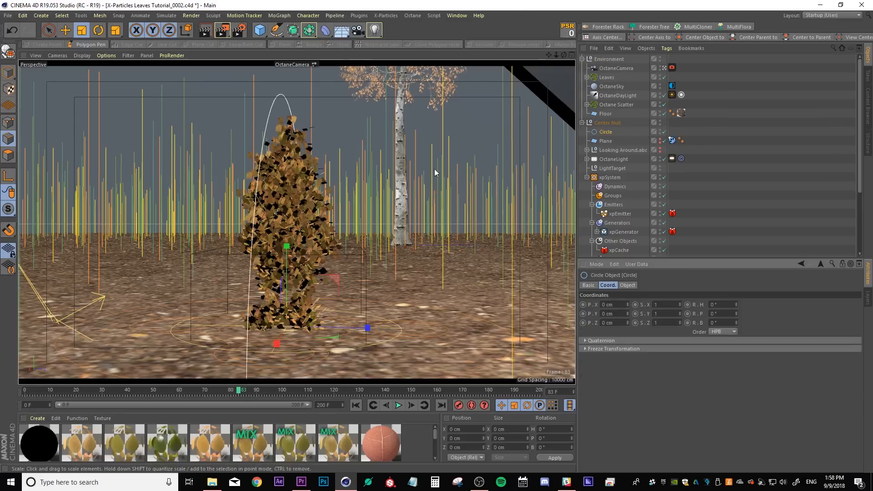
left_click(627, 285)
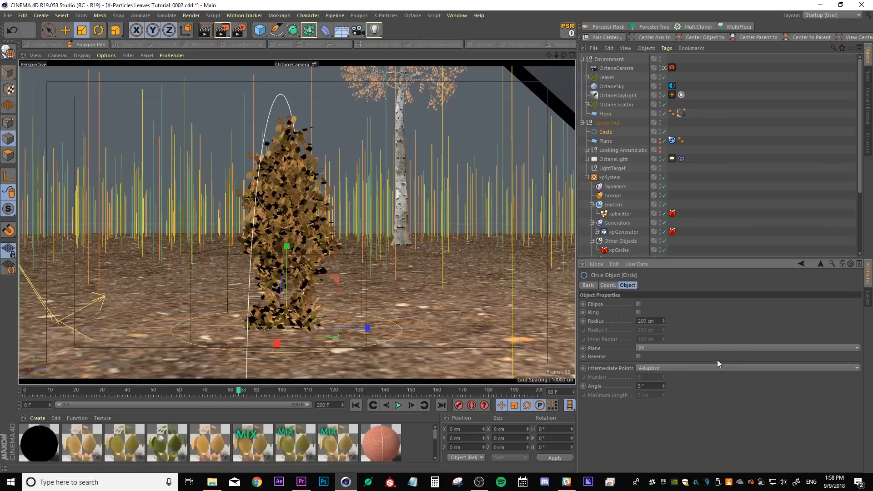
left_click(649, 346)
left_click(648, 361)
left_click(648, 347)
left_click(644, 375)
key("e")
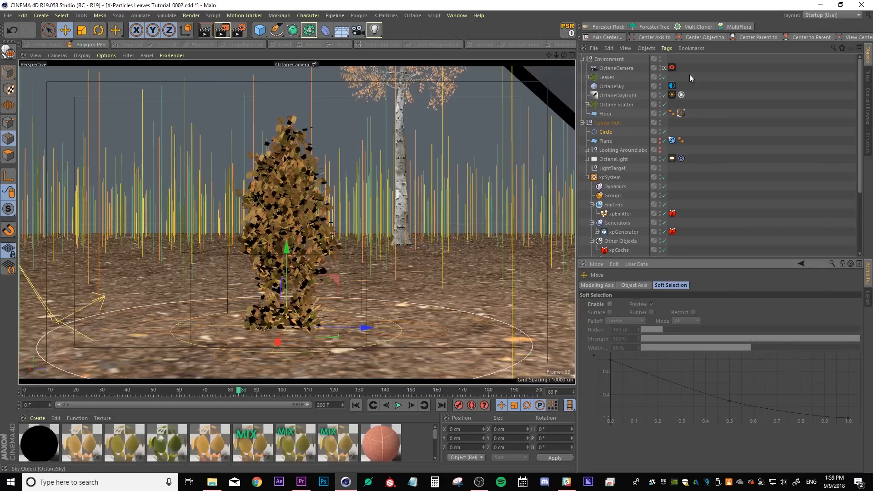
Leave the camera view and move the OctaneCamera into the Center Null
left_click(664, 67)
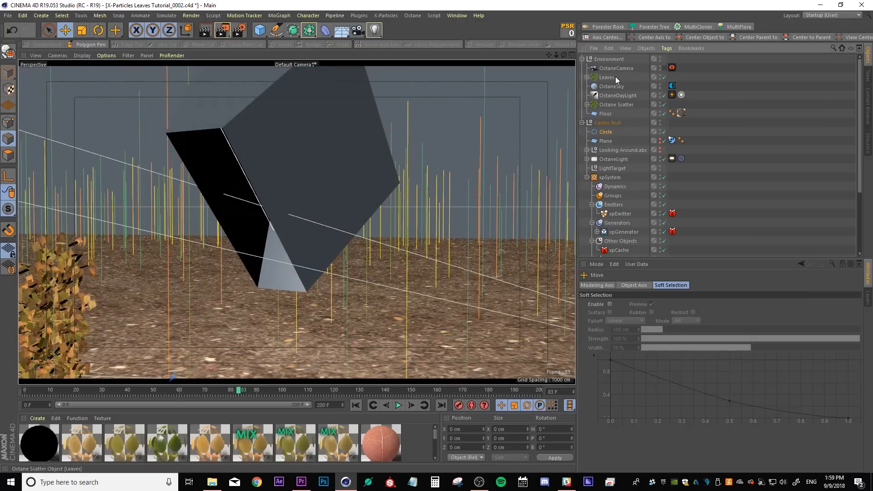
left_click_drag(609, 68, 604, 129)
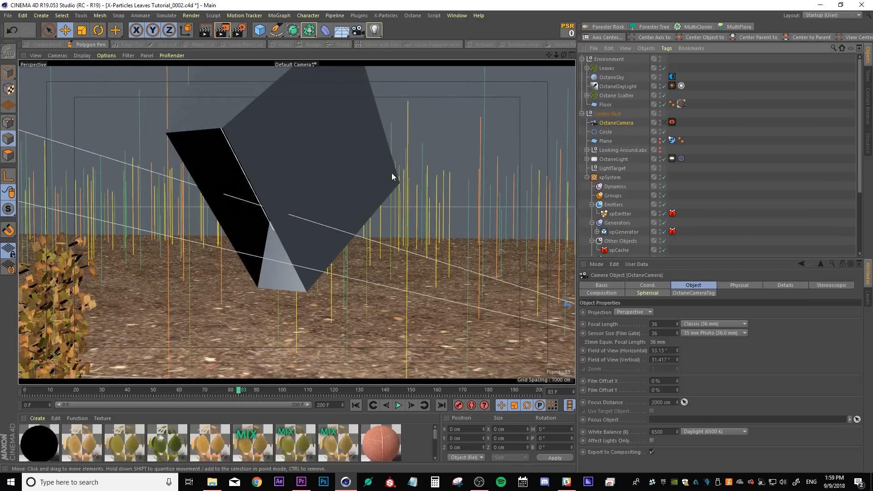
Bring the Circle up to the camera's height by parenting it to the OctaneCamera, zeroing its Y position, and returning it to the Center Null
left_click(81, 30)
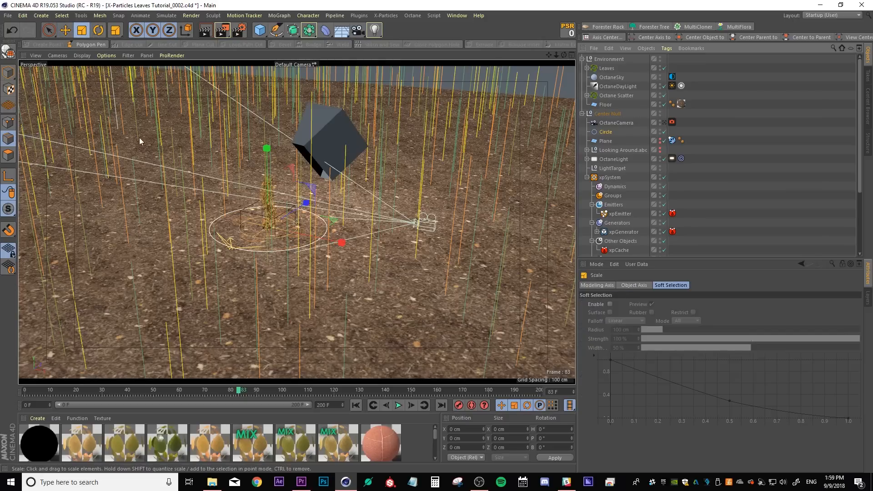
left_click_drag(159, 139, 672, 86)
left_click_drag(313, 160, 343, 160)
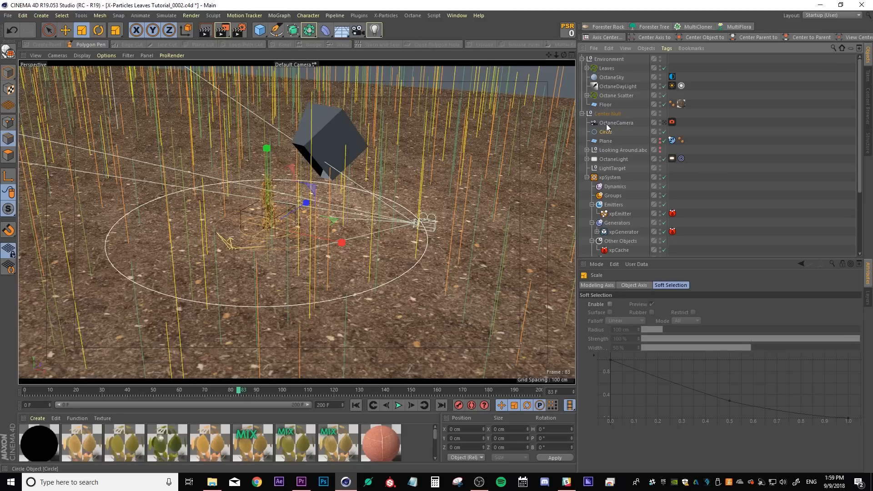
left_click_drag(606, 124, 612, 123)
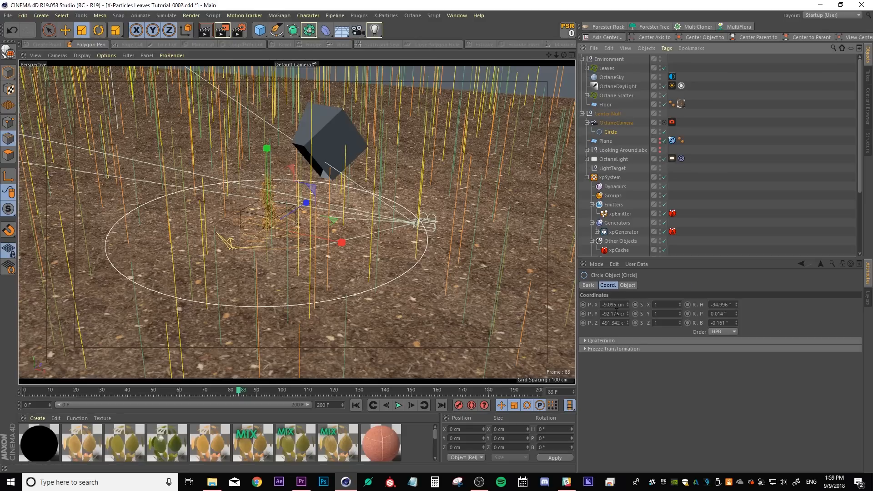
key("Return")
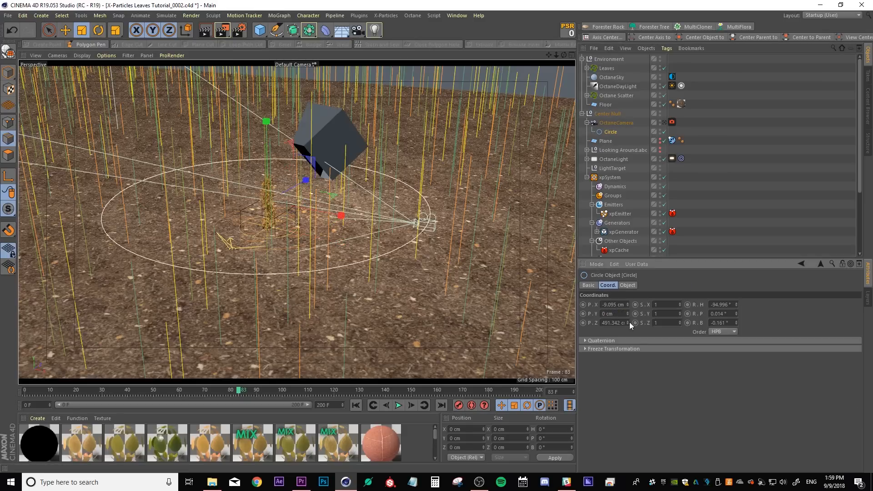
left_click_drag(411, 231, 381, 257, "alt")
left_click_drag(610, 132, 605, 119)
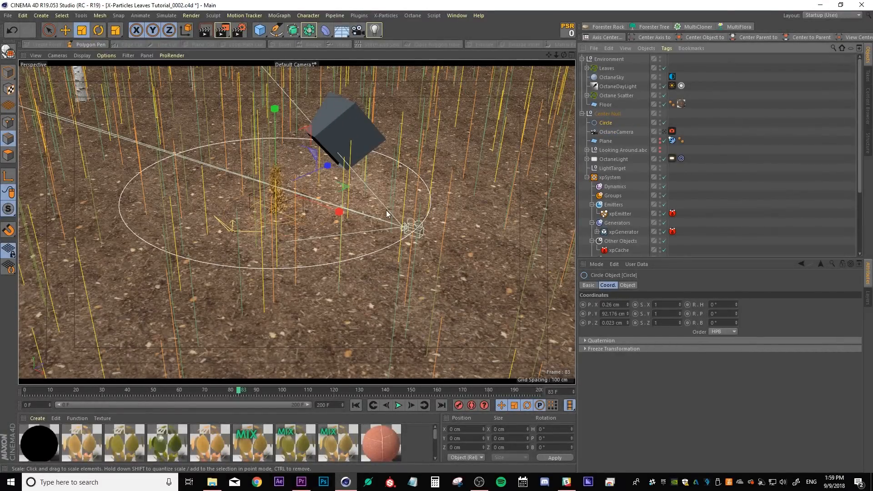
Duplicate the OctaneCamera and rename the copy Animation Cam
left_click_drag(305, 243, 356, 234, "alt")
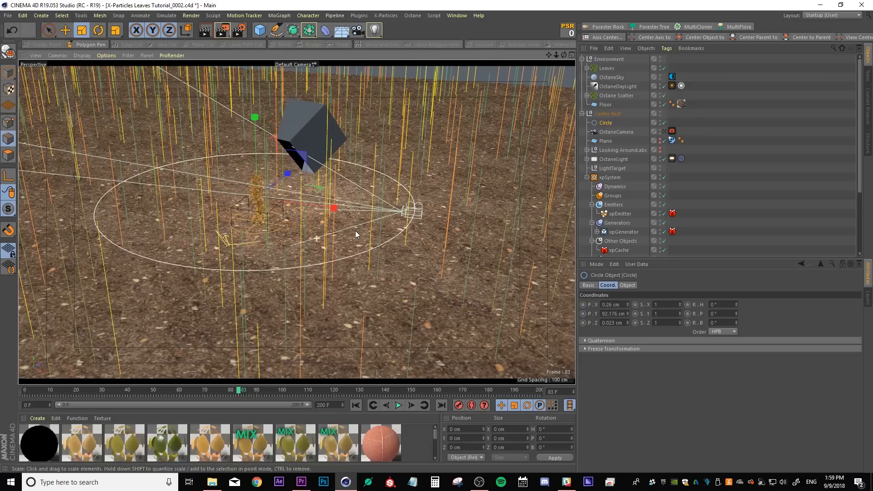
left_click(616, 131)
left_click_drag(616, 131, 620, 130, "ctrl")
double_click(619, 131)
type("Ar")
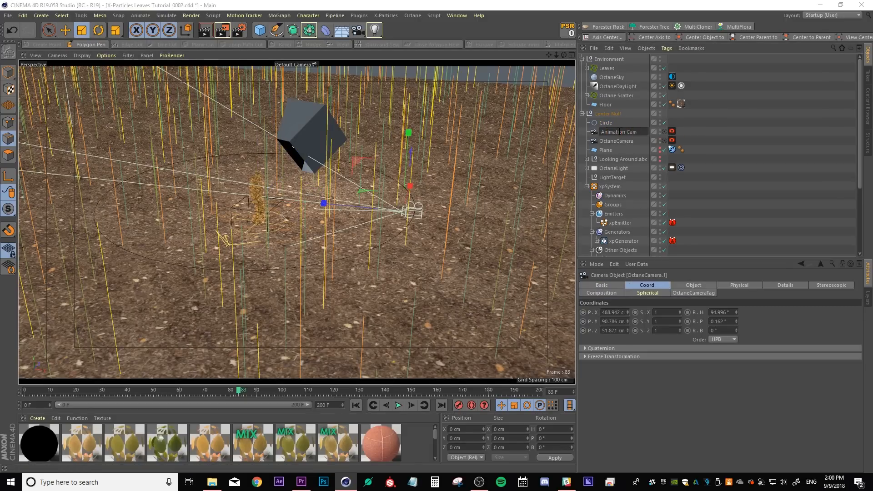
key("Return")
Add a Target tag and an Align to Spline tag to the Animation Cam
right_click(618, 130)
mouse_move(651, 89)
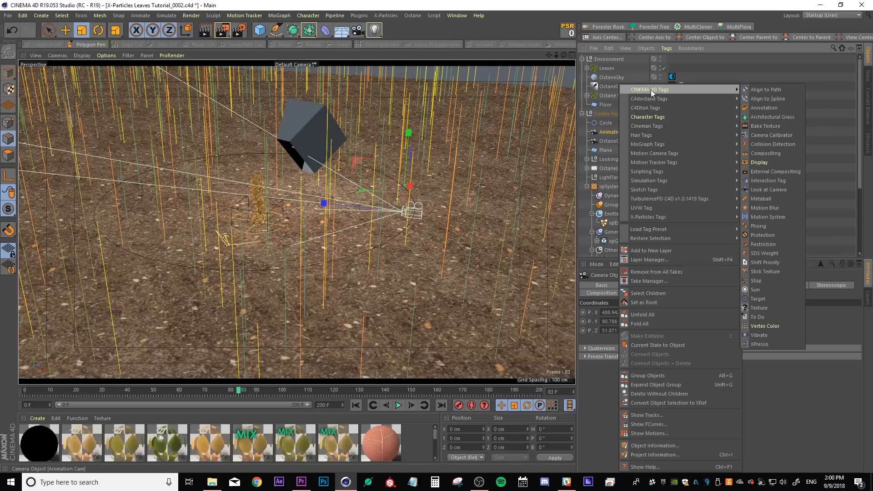
left_click(756, 299)
right_click(611, 132)
mouse_move(679, 91)
left_click(760, 92)
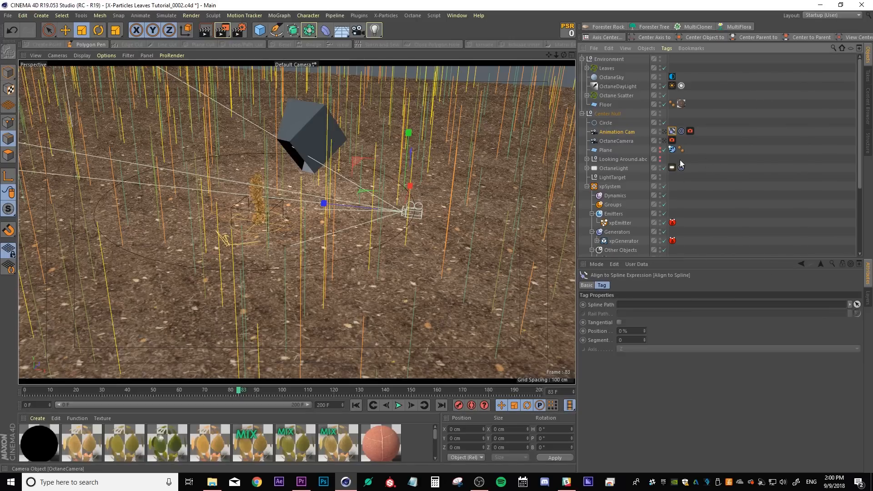
Set the Align to Spline tag's spline path to the Circle
left_click(856, 305)
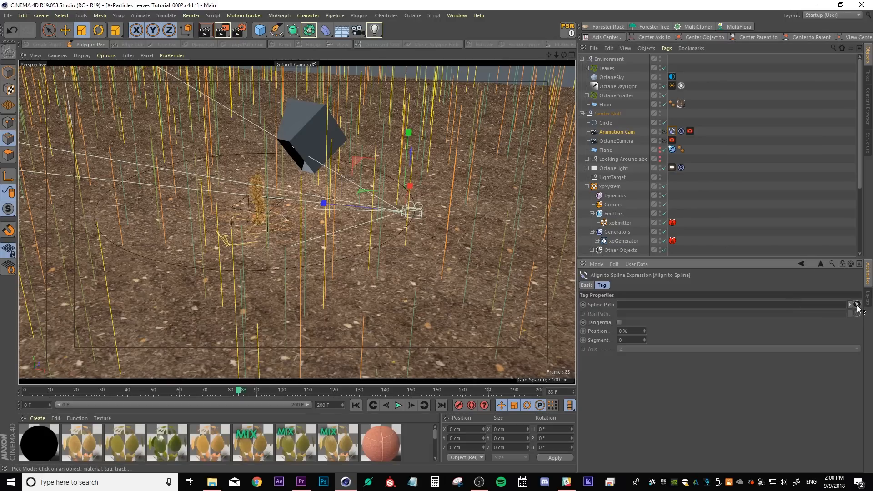
left_click(606, 123)
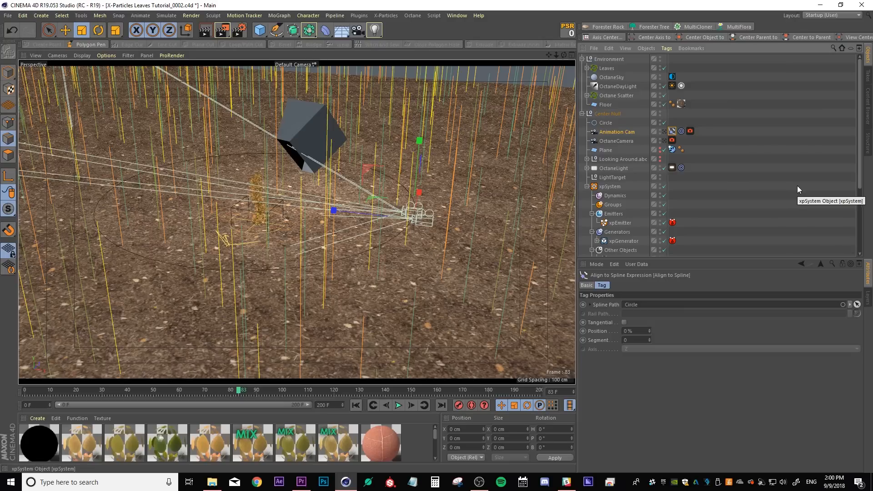
left_click(742, 144)
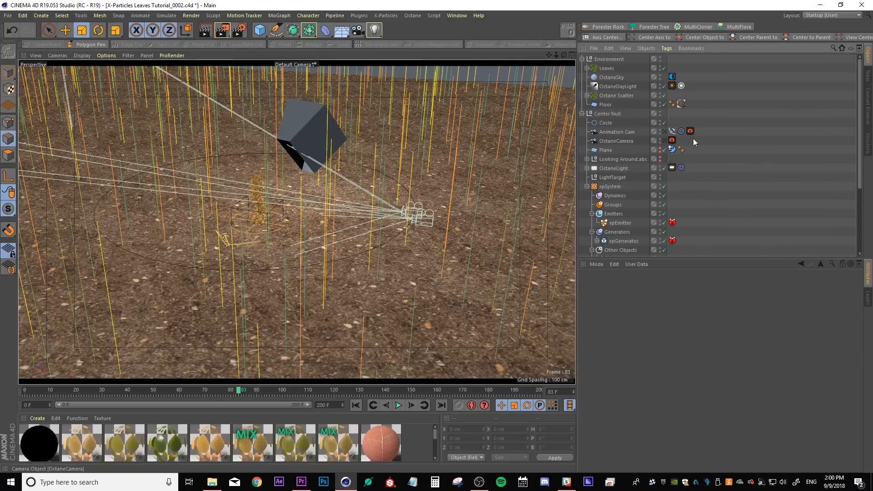
Create a Null named Camera Target and place it inside the Center Null
left_click_drag(259, 30, 293, 40)
double_click(599, 59)
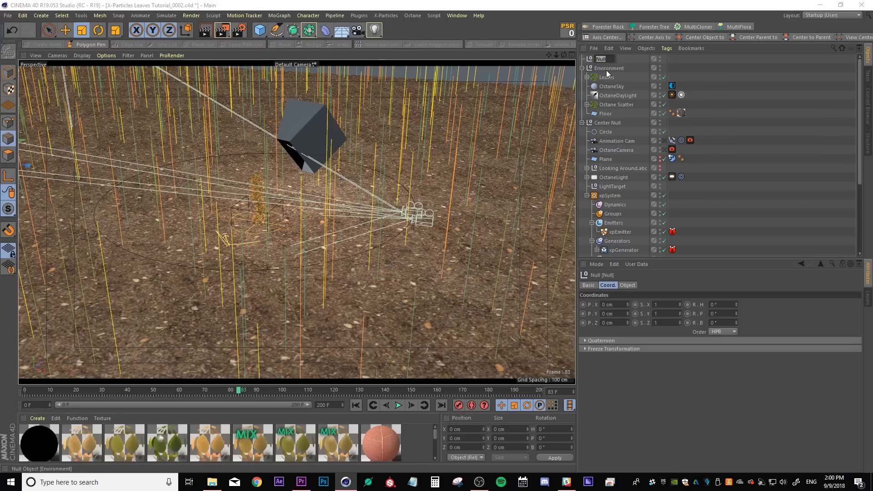
type("Camera Target")
key("Return")
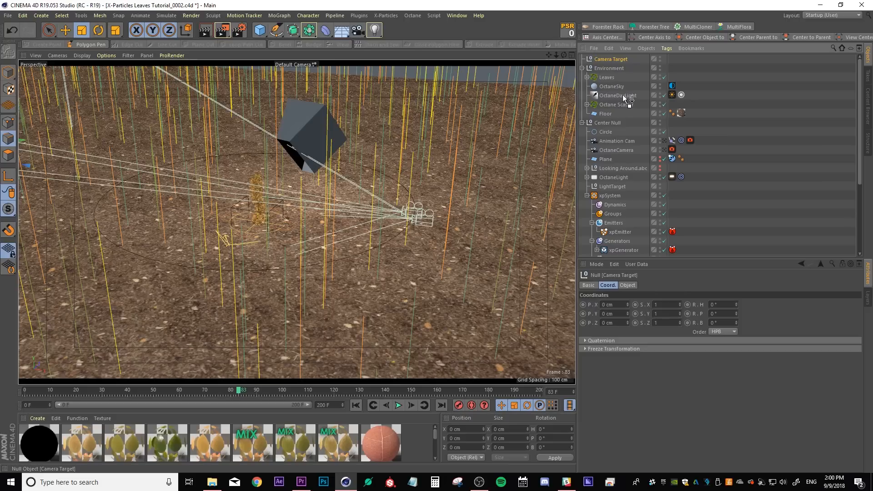
left_click_drag(609, 128, 607, 127)
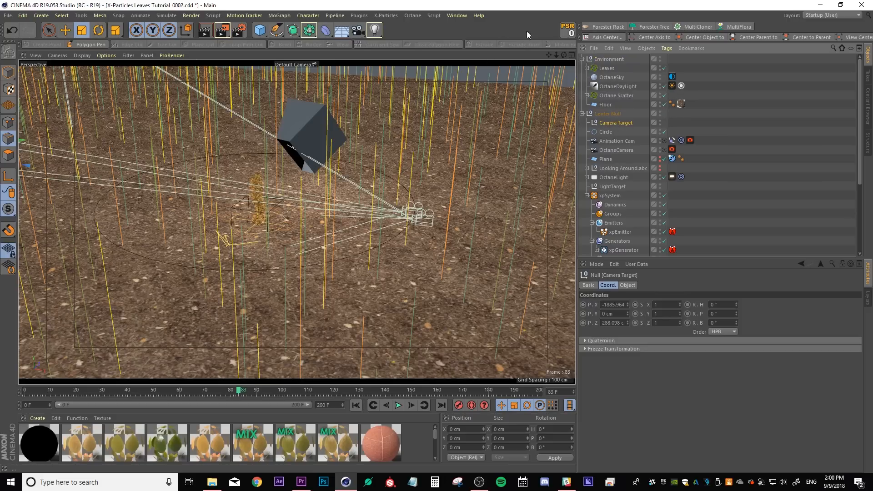
Position the Camera Target at the centre with its Y set to 92.176 cm, copied from the Circle
left_click(564, 36)
left_click(65, 30)
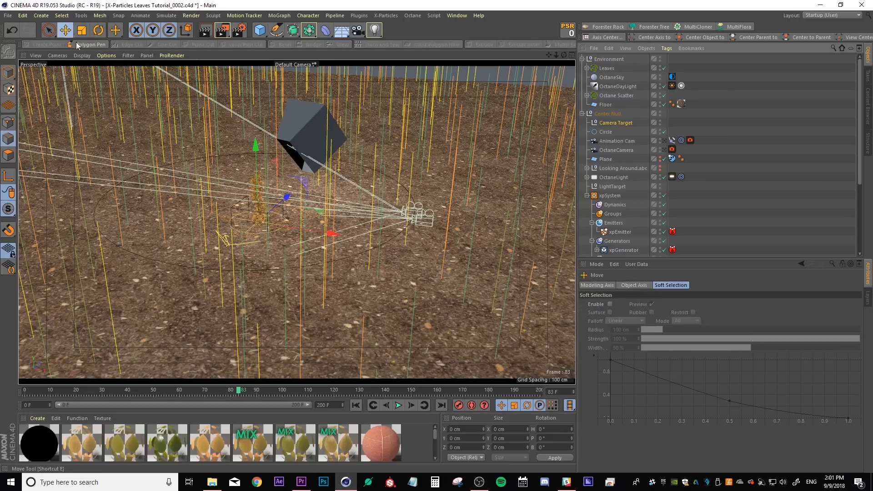
left_click_drag(275, 187, 275, 162)
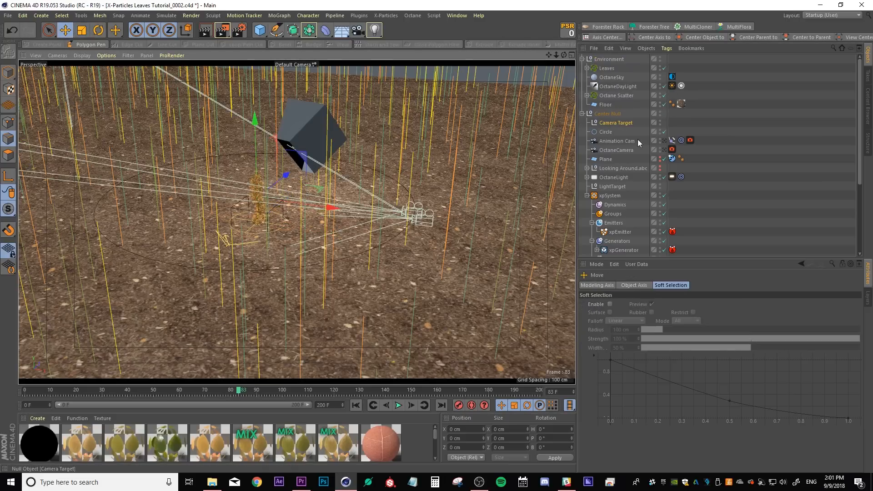
left_click(610, 142)
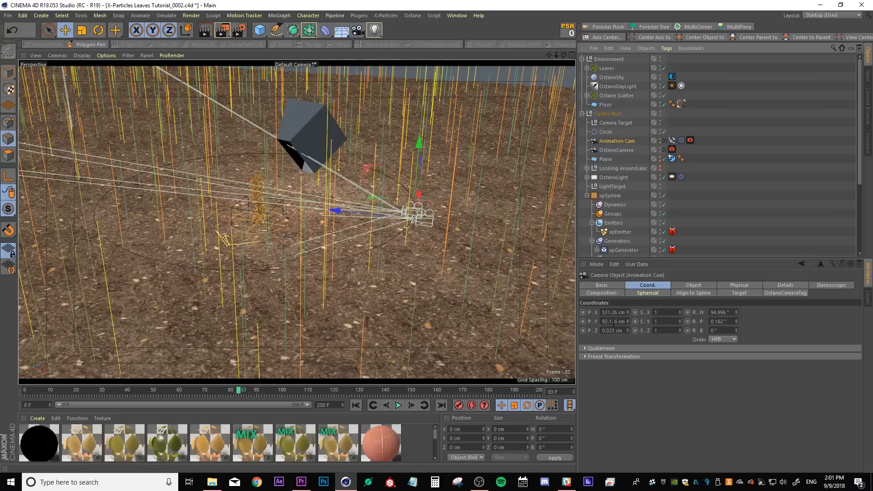
left_click(613, 321)
key("ctrl+c")
left_click(614, 123)
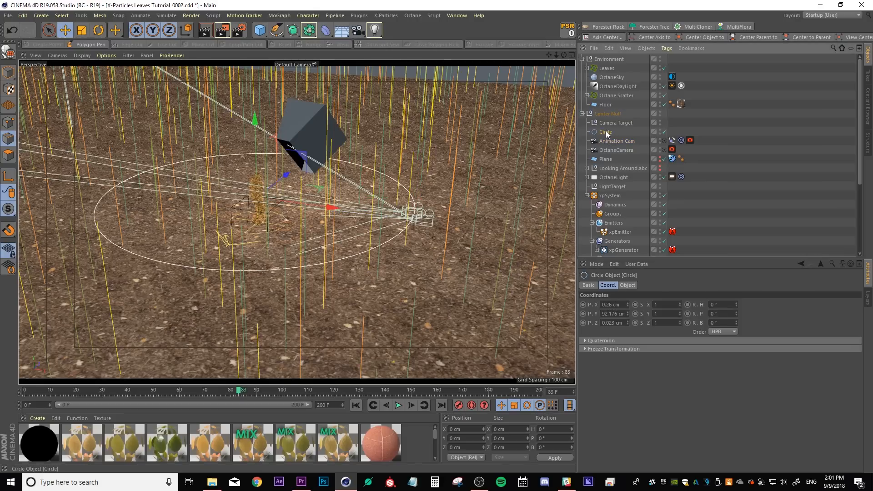
double_click(615, 313)
key("ctrl+v")
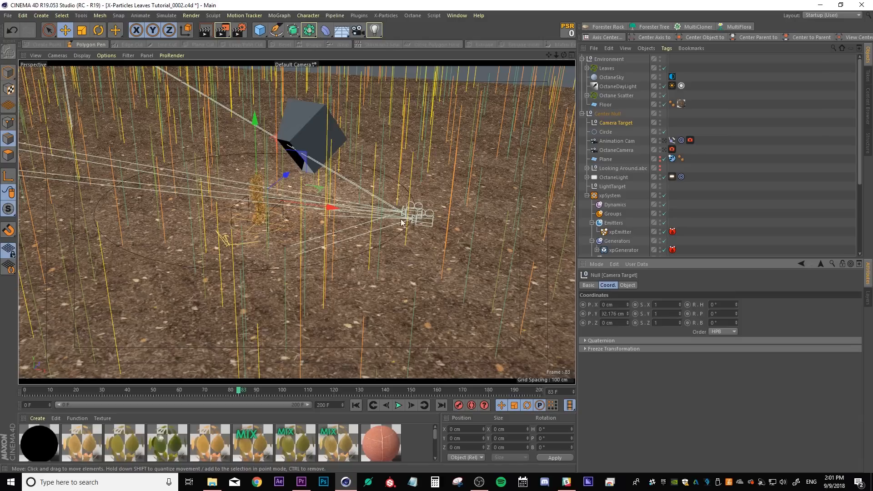
Set the Animation Cam's Target tag to aim at the Camera Target null
left_click(614, 141)
left_click(680, 140)
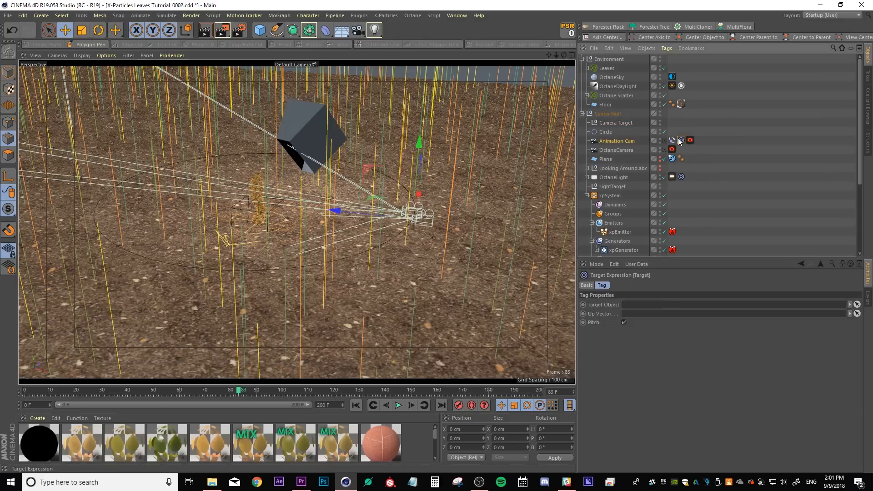
left_click(857, 305)
left_click(612, 122)
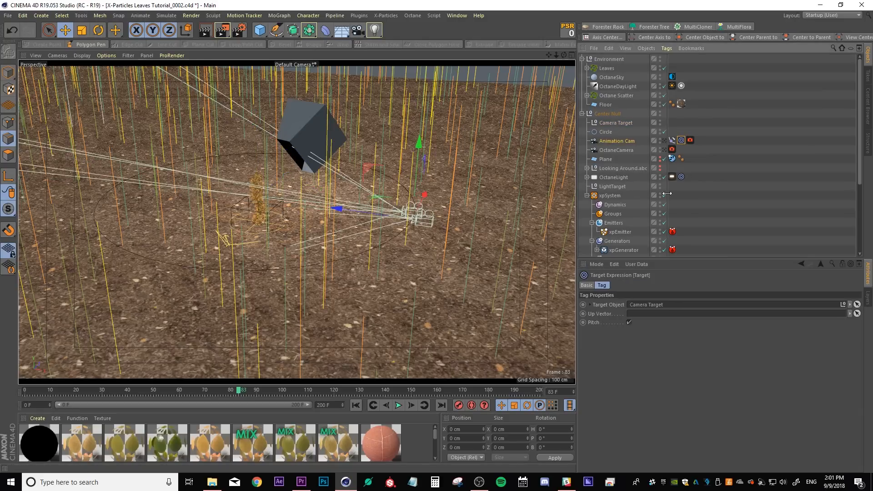
left_click(749, 146)
Delete the original OctaneCamera and view the scene through the Animation Cam
left_click(616, 149)
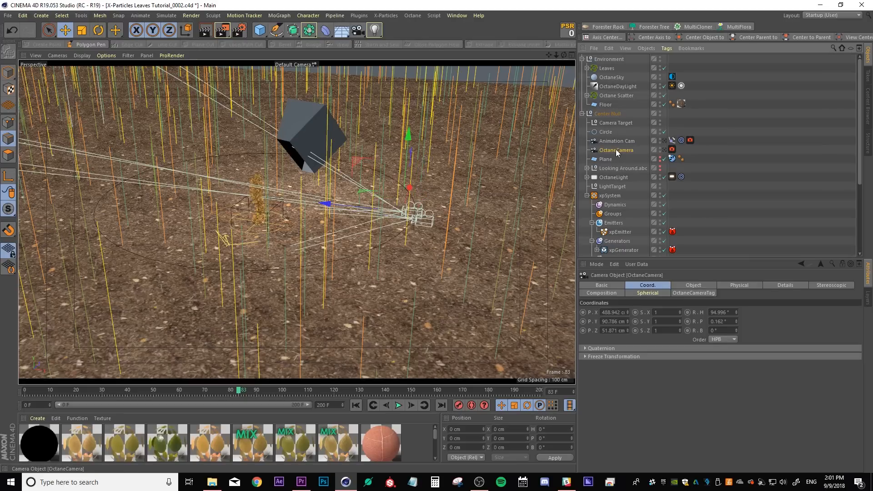
key("Delete")
left_click(616, 141)
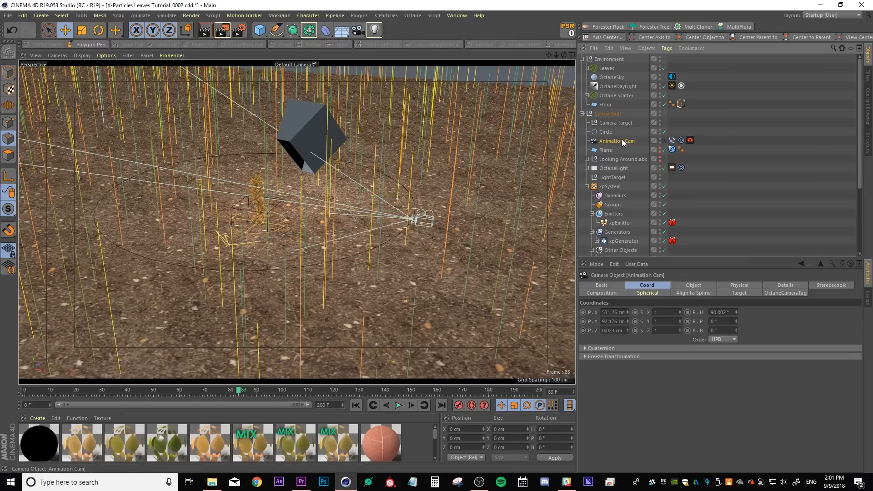
left_click(663, 141)
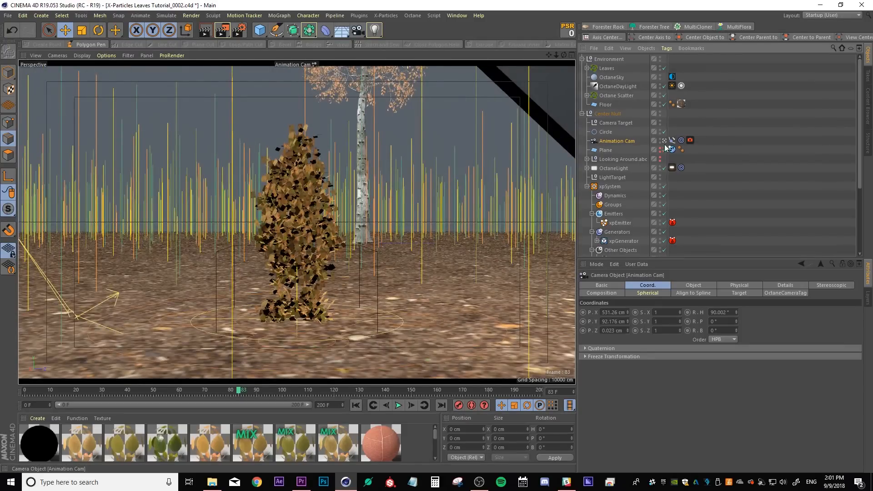
left_click(672, 140)
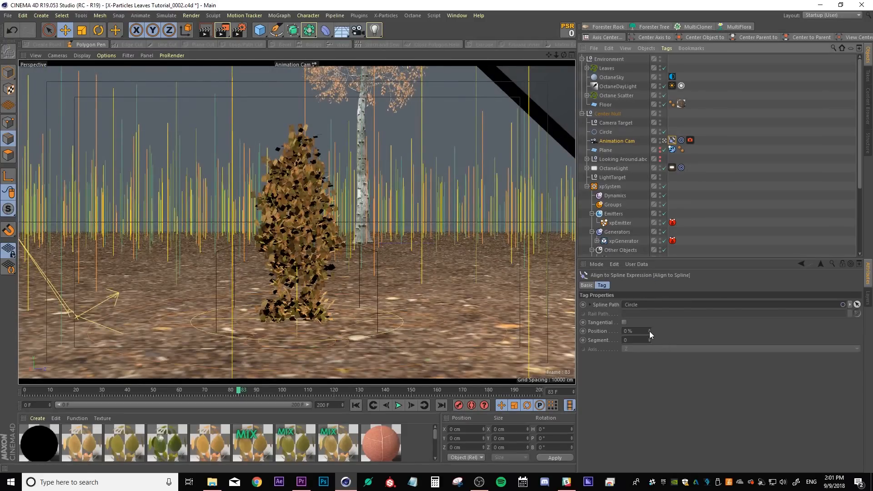
left_click_drag(648, 330, 649, 332)
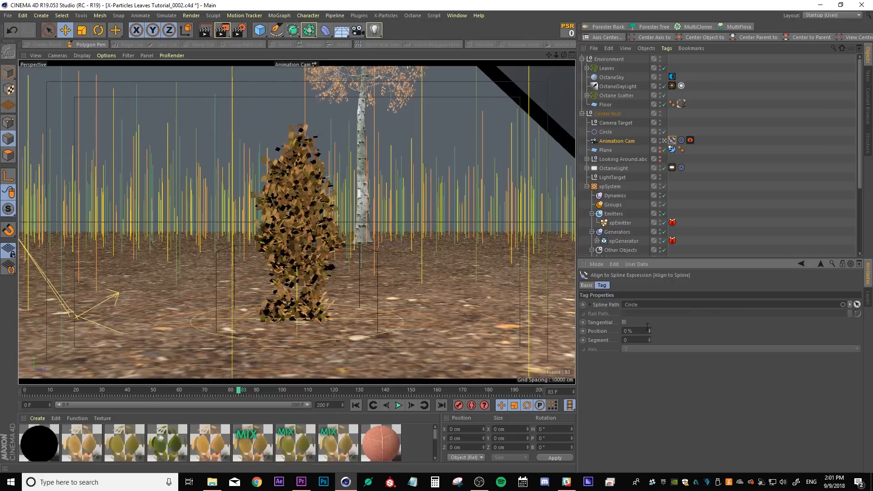
left_click_drag(648, 331, 649, 331)
Set the Circle's heading rotation to -90°
left_click(605, 132)
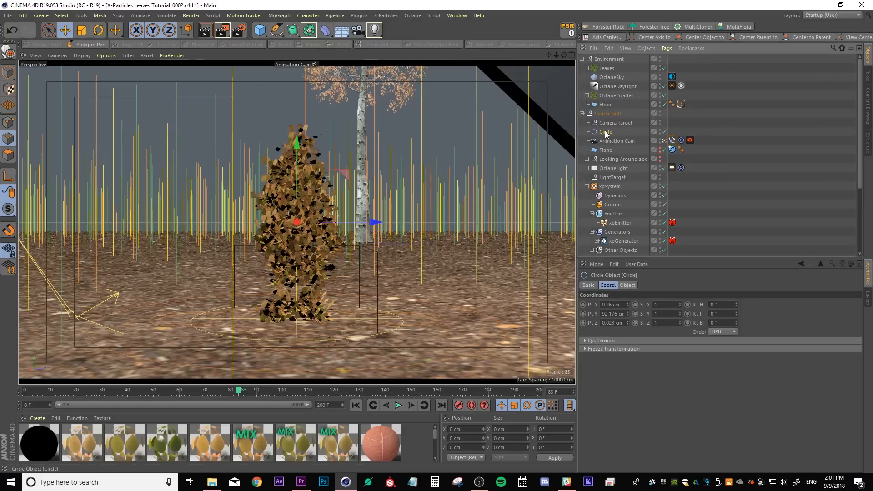
double_click(722, 305)
type("90")
key("Return")
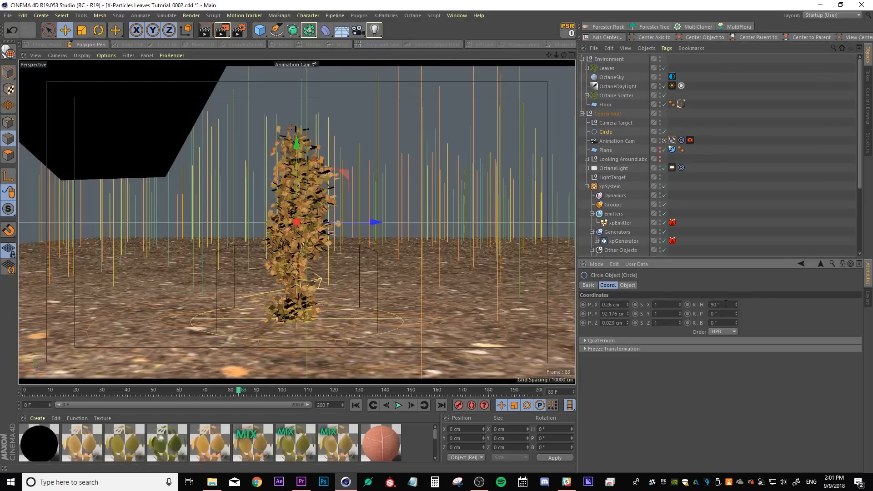
type("-90")
key("Return")
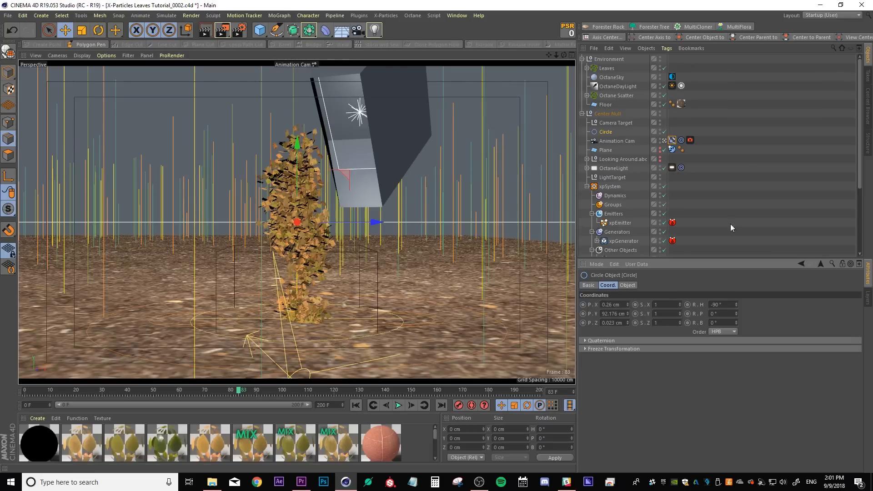
Set the Align to Spline position to 29% and keyframe it at frame 0
left_click(672, 140)
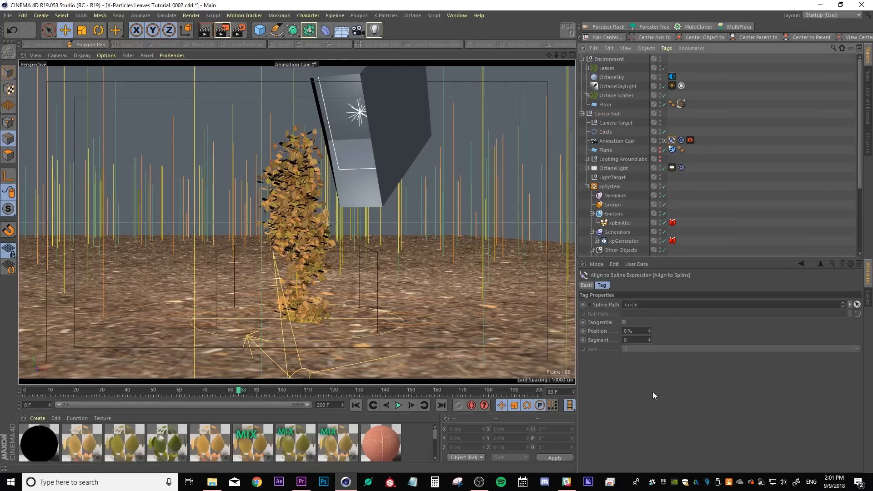
left_click_drag(649, 332, 677, 331)
left_click_drag(649, 331, 649, 335)
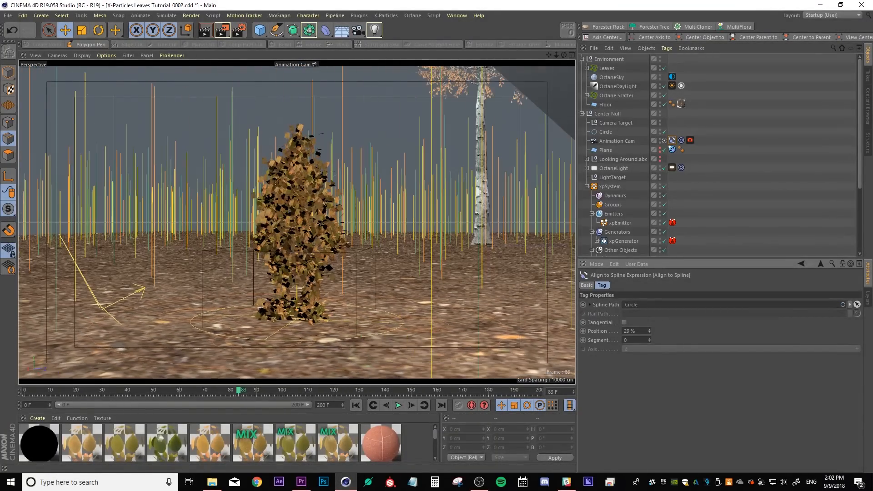
left_click(356, 405)
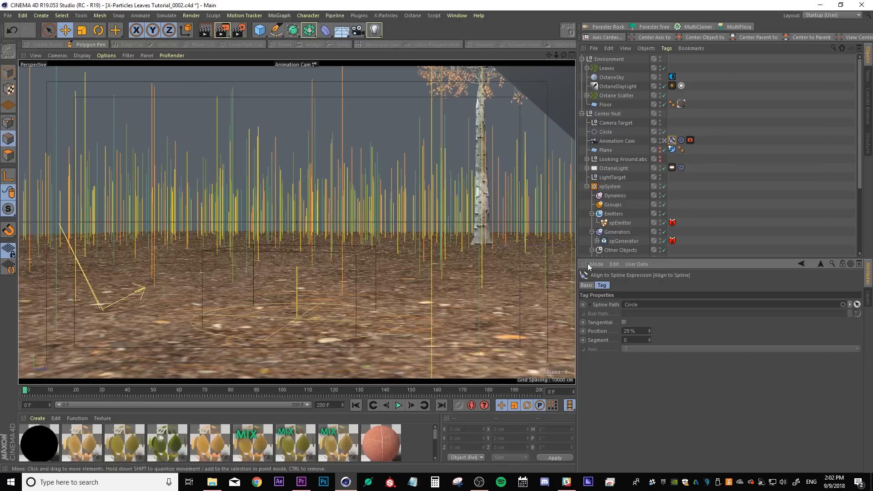
left_click(583, 331)
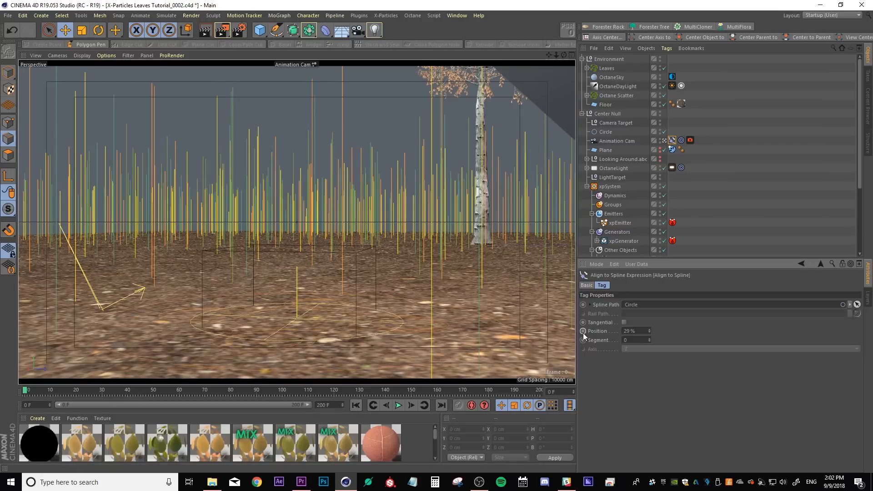
Set the Align to Spline position to 22% and keyframe it at frame 200
left_click_drag(26, 392, 574, 395)
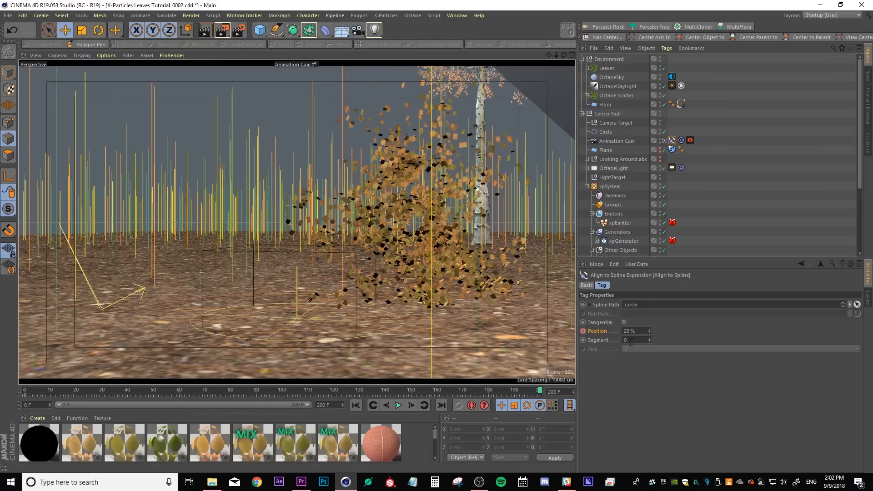
left_click_drag(649, 334, 650, 335)
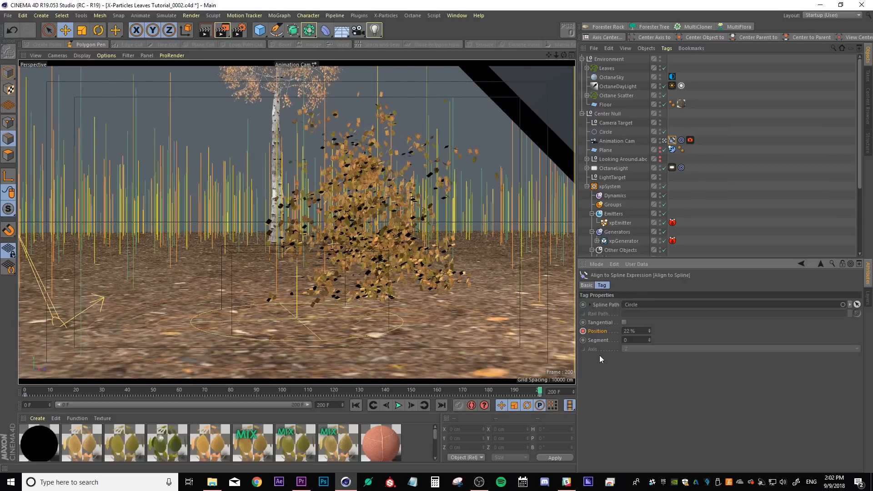
Play the animation from the start to preview the camera move around the leaves
left_click_drag(531, 394, 24, 391)
left_click(399, 405)
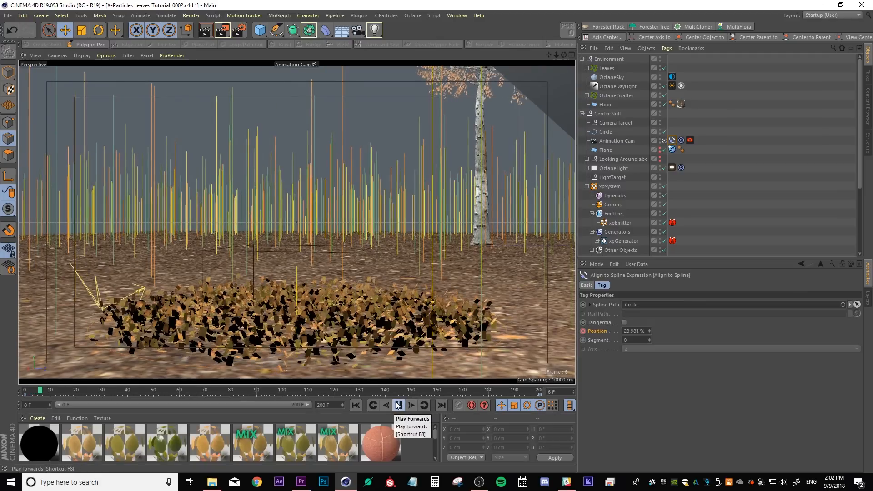
left_click(397, 404)
Set the Align to Spline keys to linear interpolation in the Timeline
key("shift+F3")
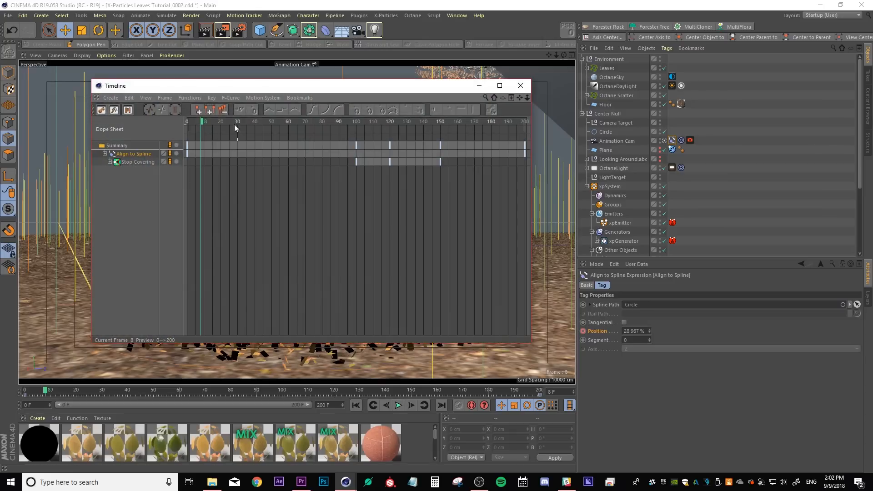
left_click(134, 155)
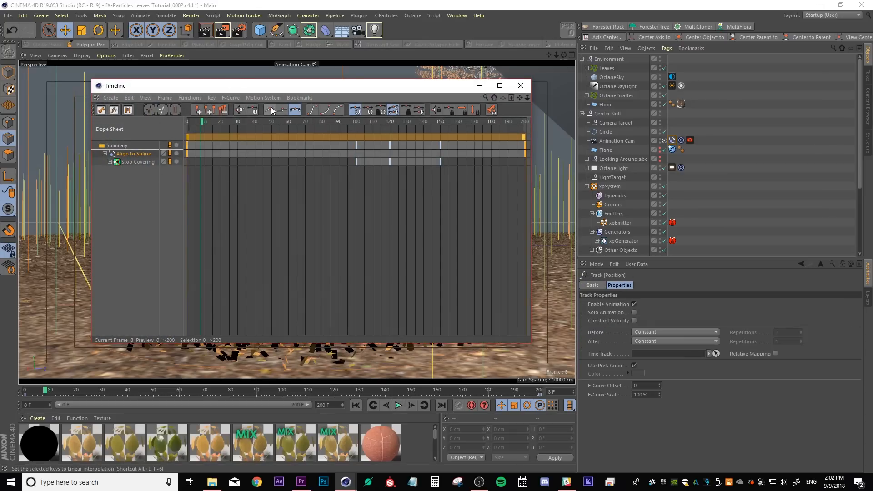
left_click(521, 85)
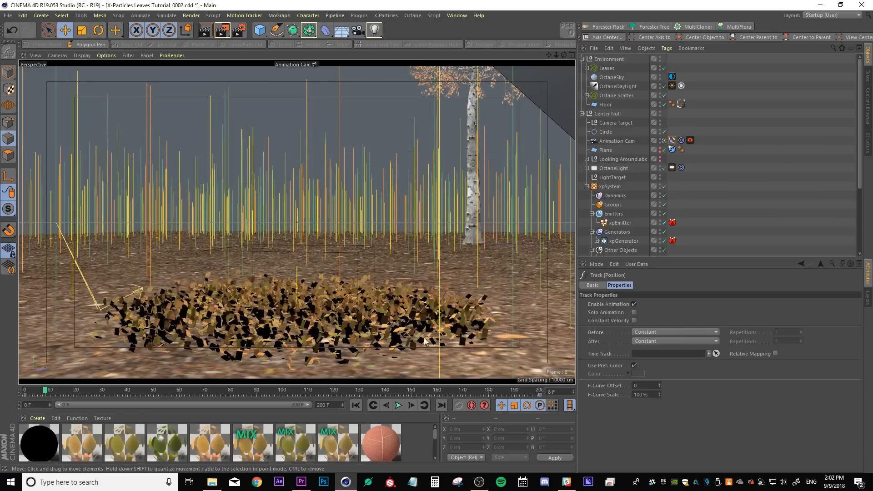
Reposition the OctaneLight slightly, checking the scene through both the default view and the Animation Cam
left_click(358, 405)
left_click(398, 405)
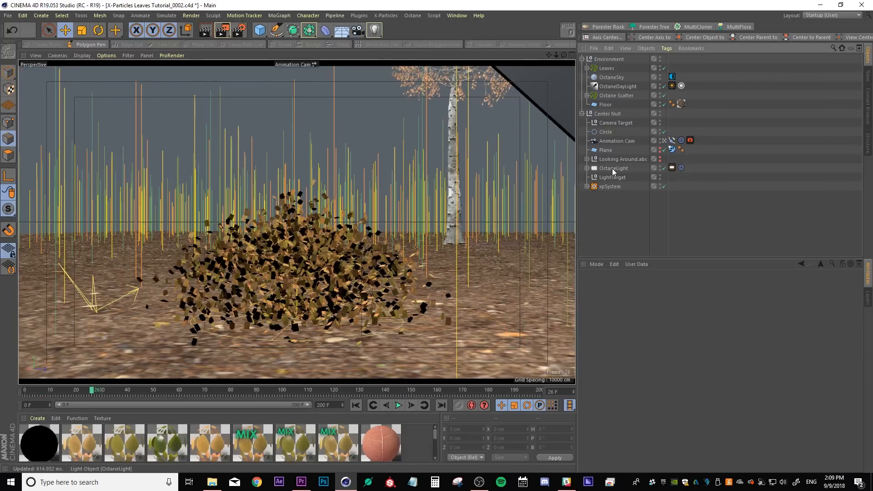
left_click(612, 168)
left_click(664, 140)
left_click_drag(260, 190, 275, 170)
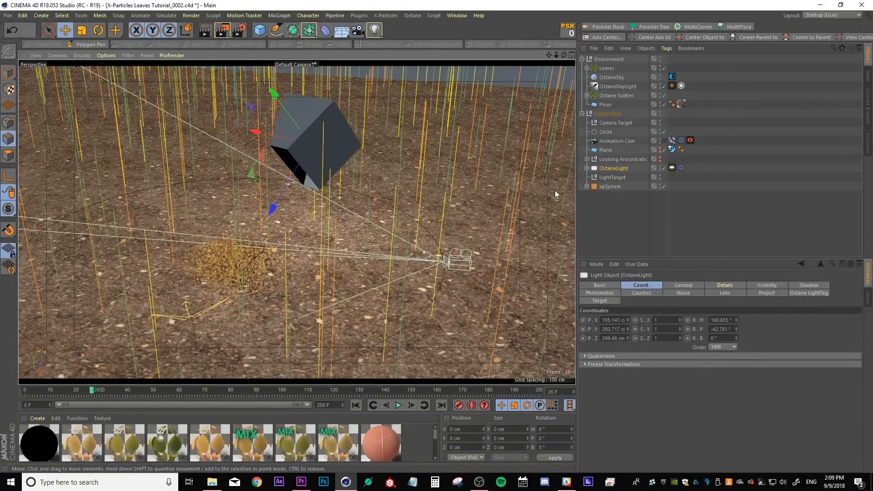
left_click(664, 140)
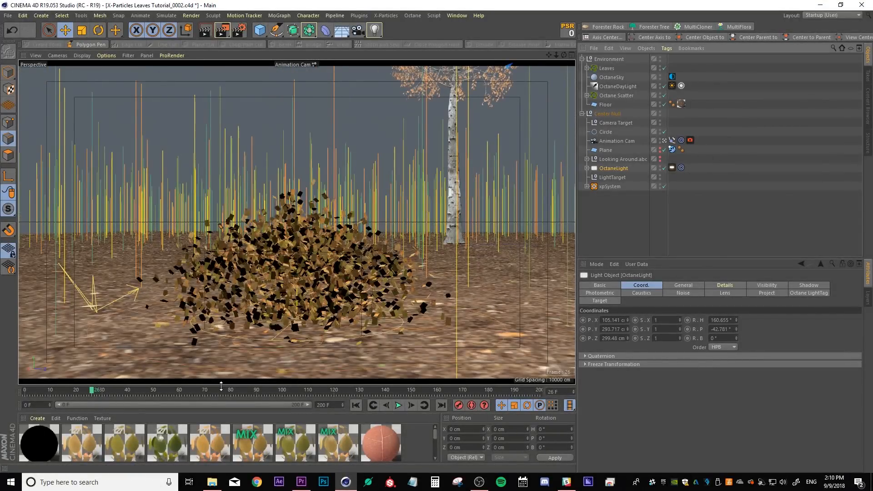
left_click_drag(222, 389, 531, 377)
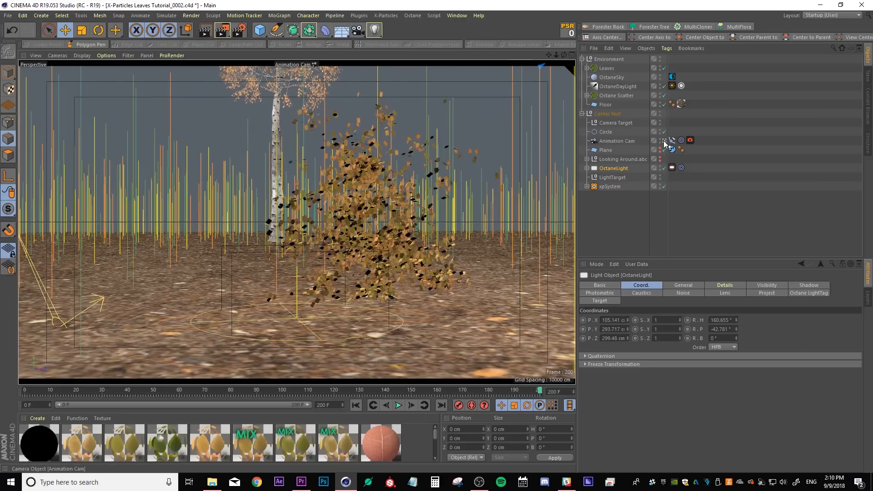
left_click(664, 141)
left_click_drag(277, 204, 277, 198)
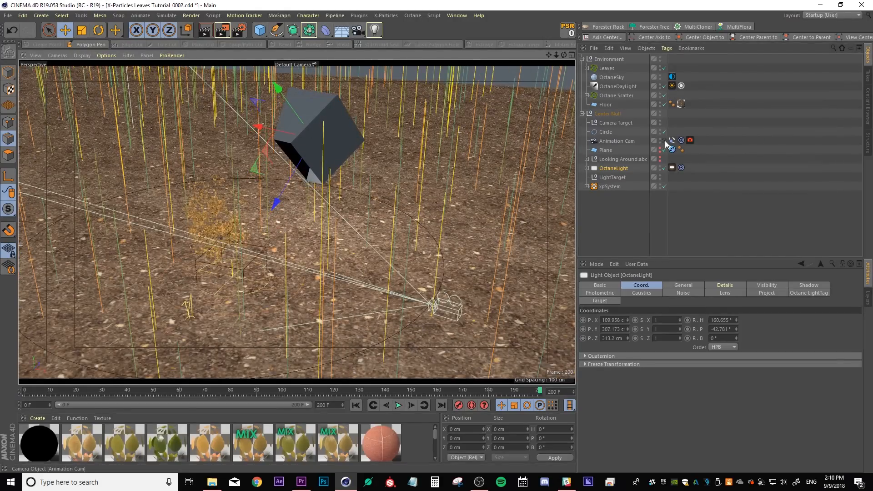
left_click(664, 141)
left_click_drag(533, 393, 246, 392)
Switch to the Octane (User) layout and start the Live Viewer render
left_click(825, 17)
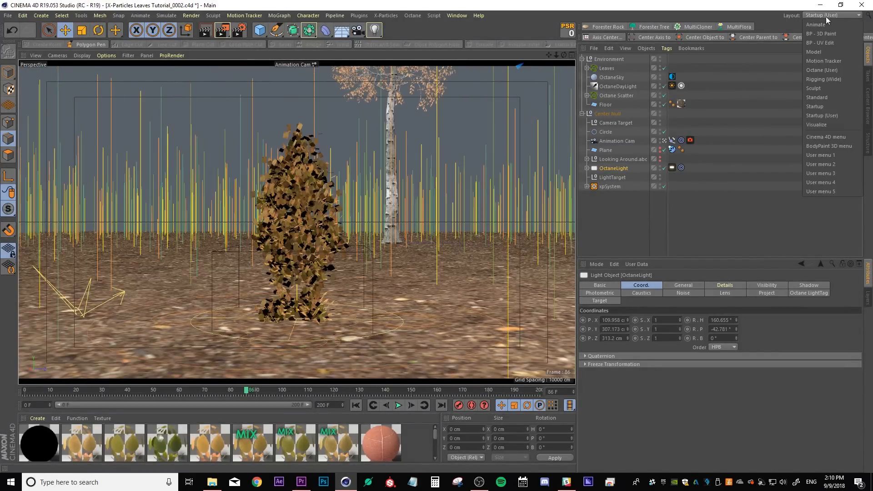
left_click(830, 71)
left_click(24, 46)
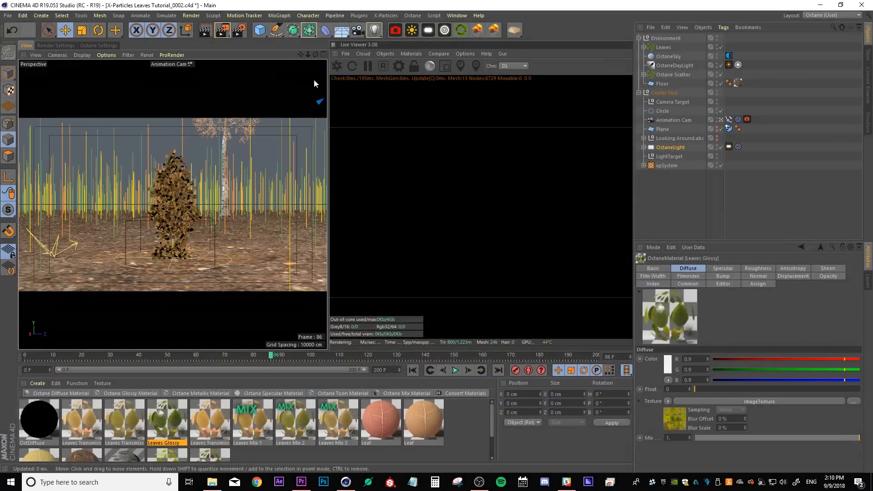
left_click(338, 66)
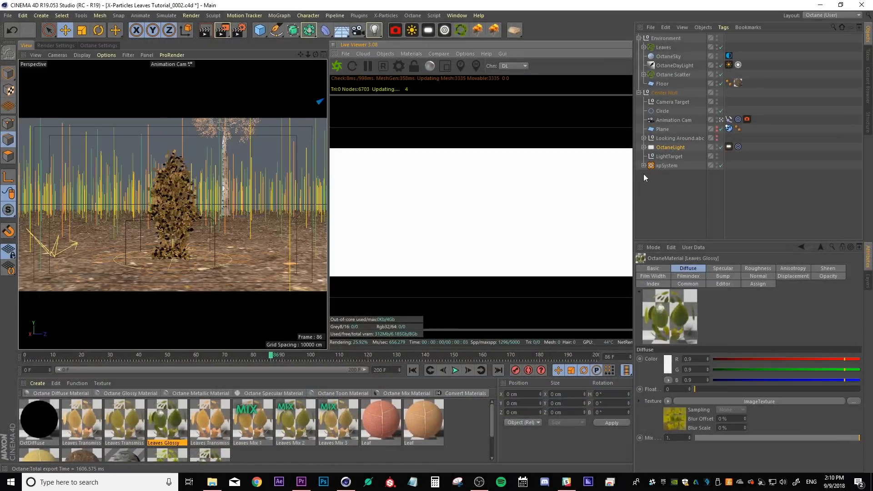
Adjust the power on the OctaneLight's light tag
left_click(728, 147)
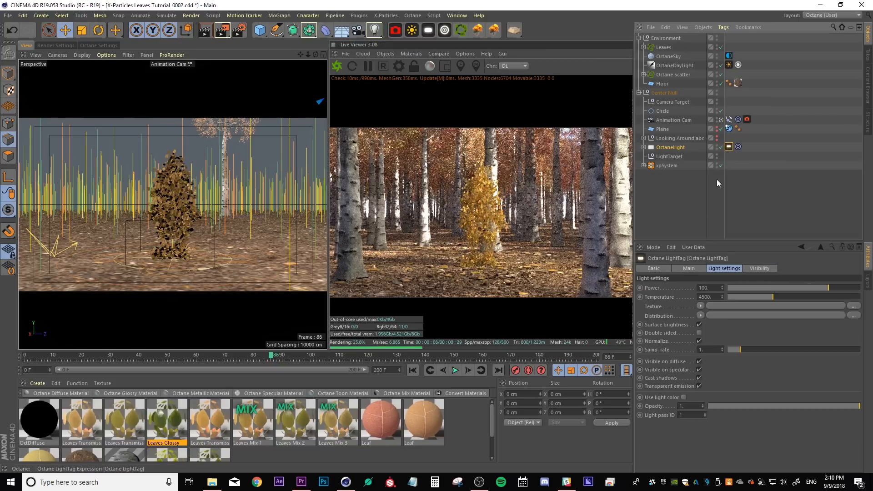
left_click_drag(714, 287, 681, 287)
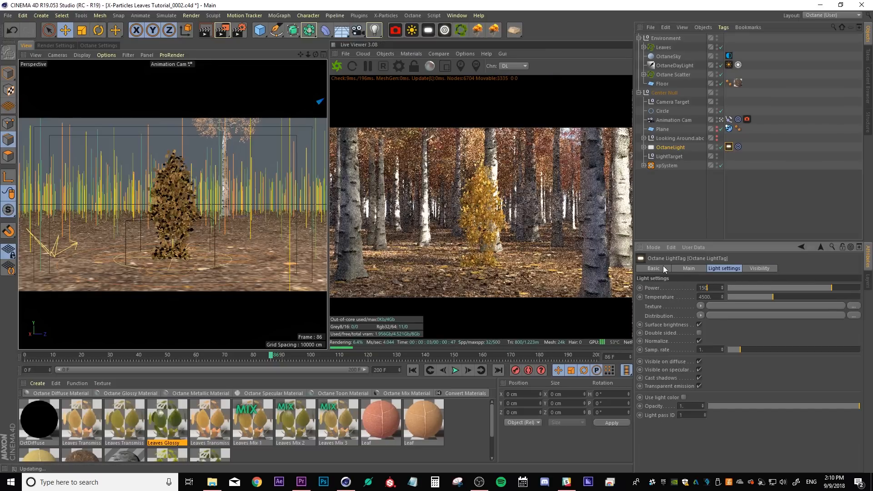
left_click(681, 190)
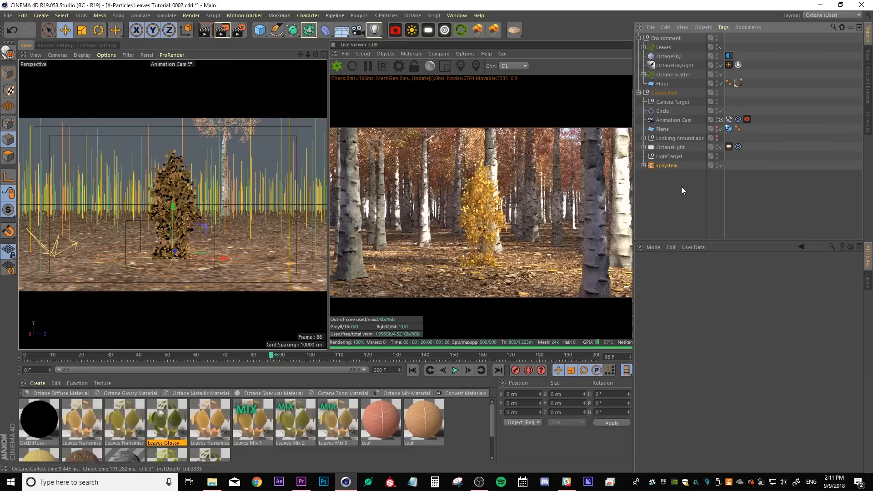
Add an Octane Object tag to xpSystem and set its object motion blur to Transform/vertex
right_click(674, 165)
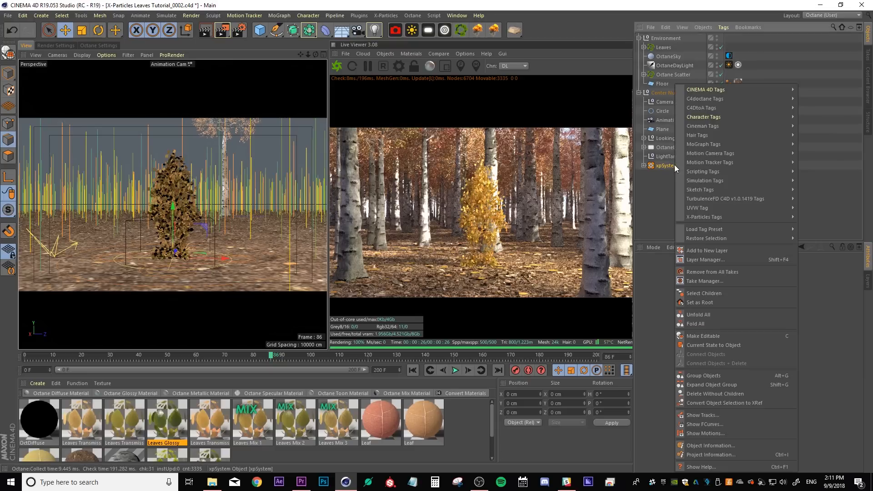
mouse_move(718, 100)
left_click(821, 126)
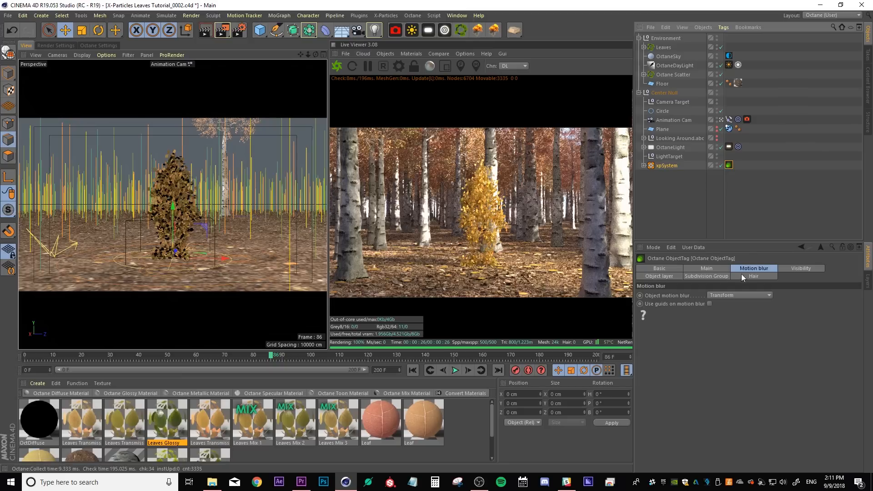
left_click(735, 296)
left_click(732, 320)
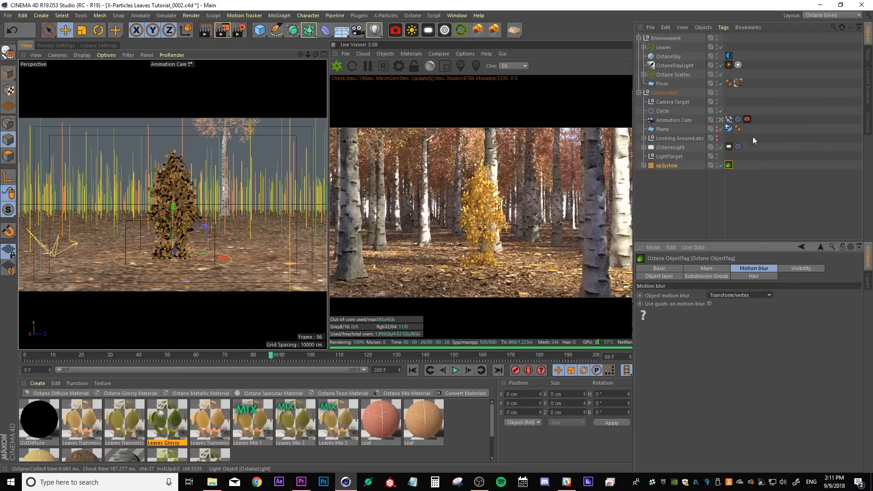
Enable motion blur on the Animation Cam's Octane camera tag with a shutter of 1/60
left_click(746, 119)
left_click(697, 268)
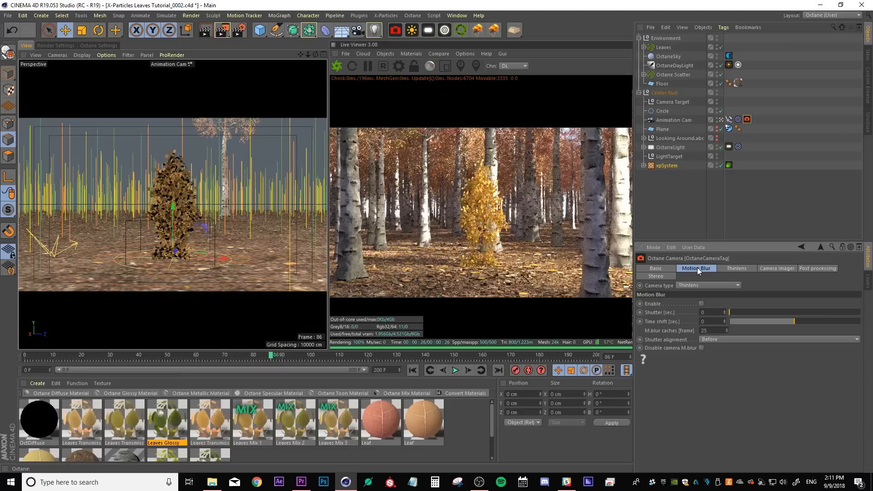
left_click(701, 303)
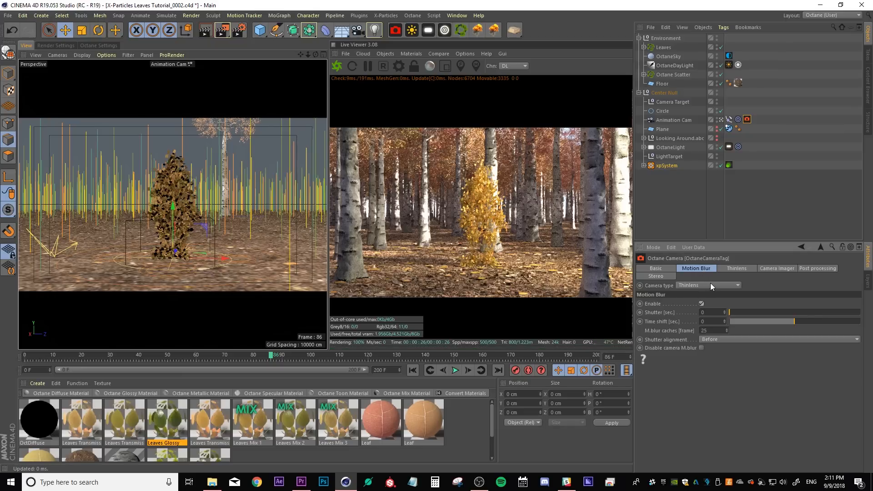
type("1/60")
key("Return")
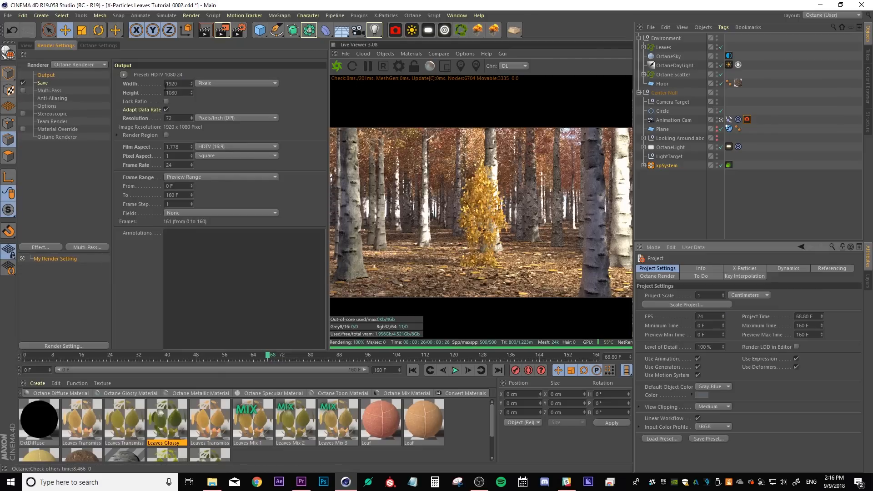
Rename the render setting to Leaf Animation
left_click(180, 165)
left_click(44, 85)
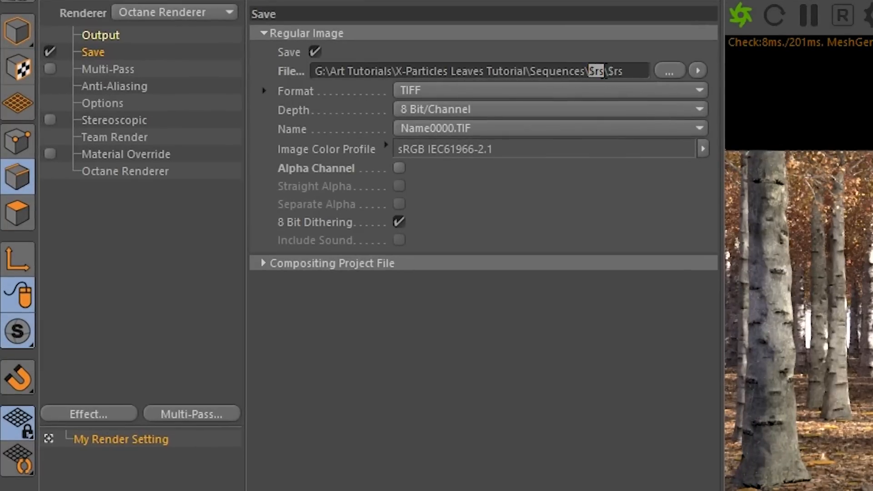
left_click(101, 439)
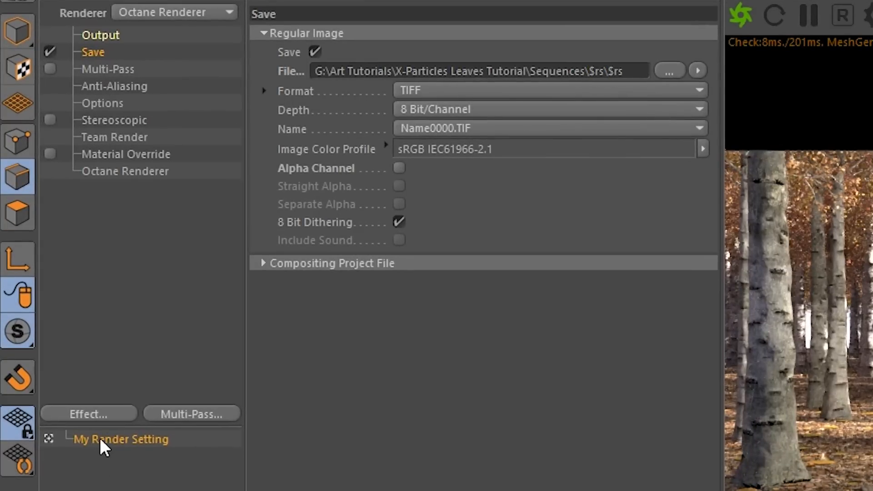
double_click(100, 440)
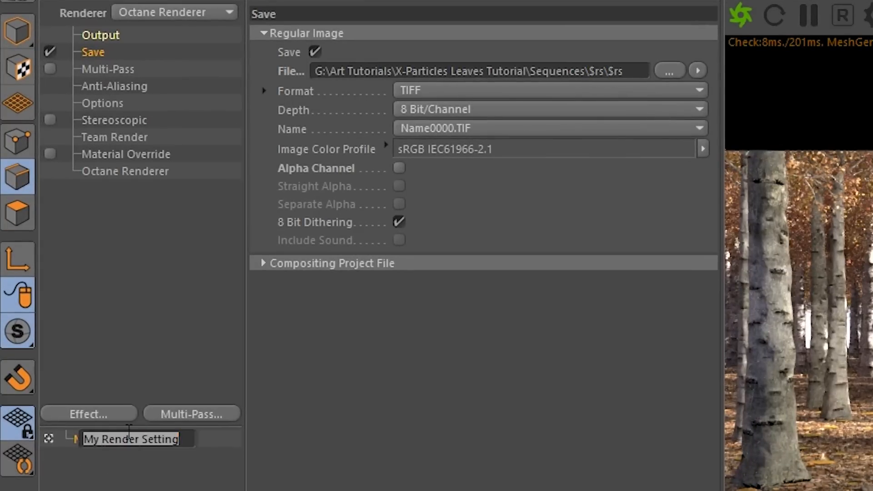
type("Leaf Animation")
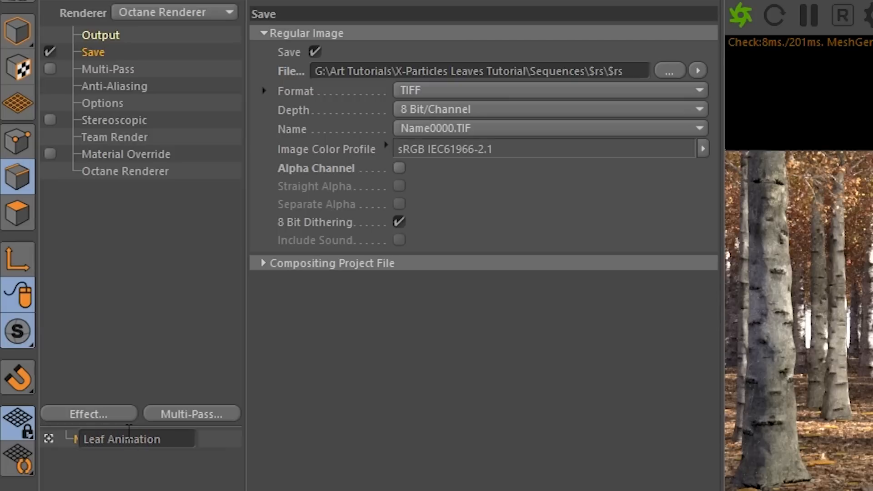
key("Return")
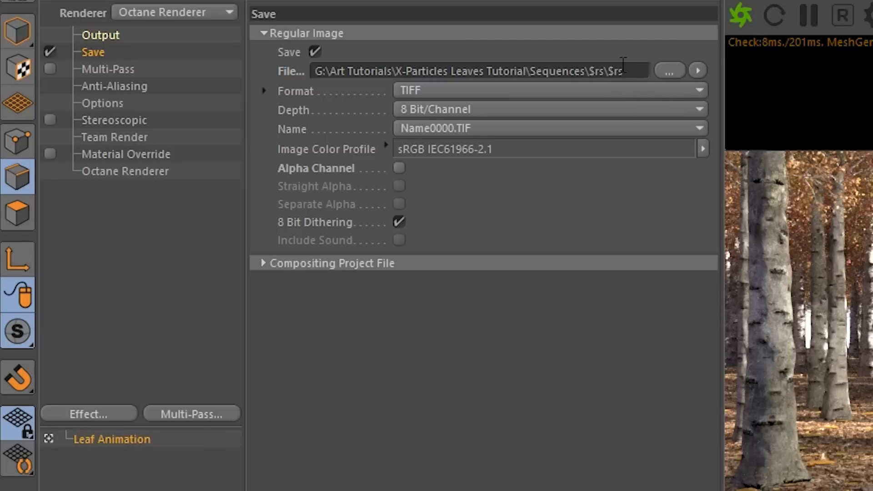
Inspect the save file path and browse the rendered image sequence in the Sequences folder
left_click_drag(535, 72, 633, 72)
left_click(587, 74)
left_click(636, 72)
left_click_drag(589, 73, 604, 73)
left_click(628, 74)
left_click_drag(633, 75, 612, 73)
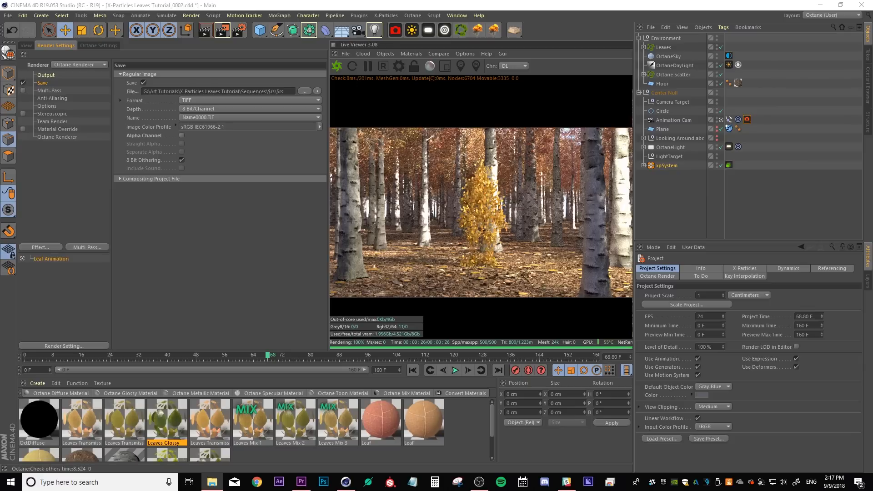
left_click_drag(872, 130, 419, 64)
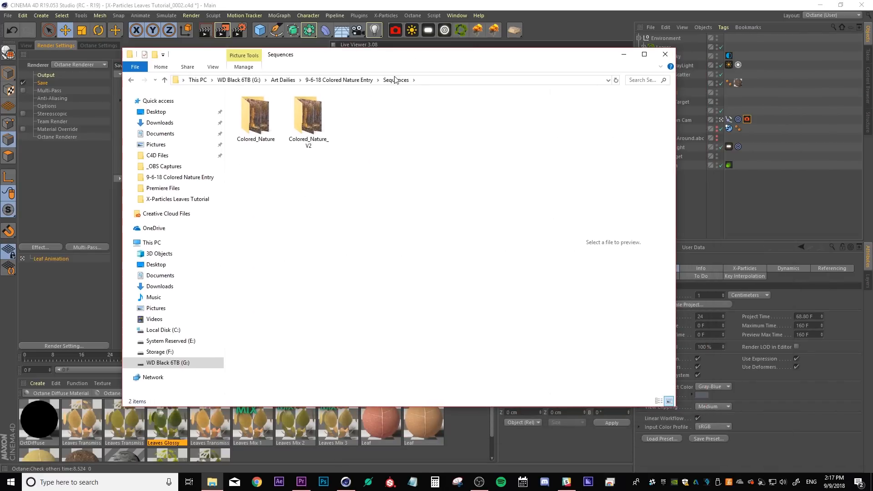
double_click(245, 119)
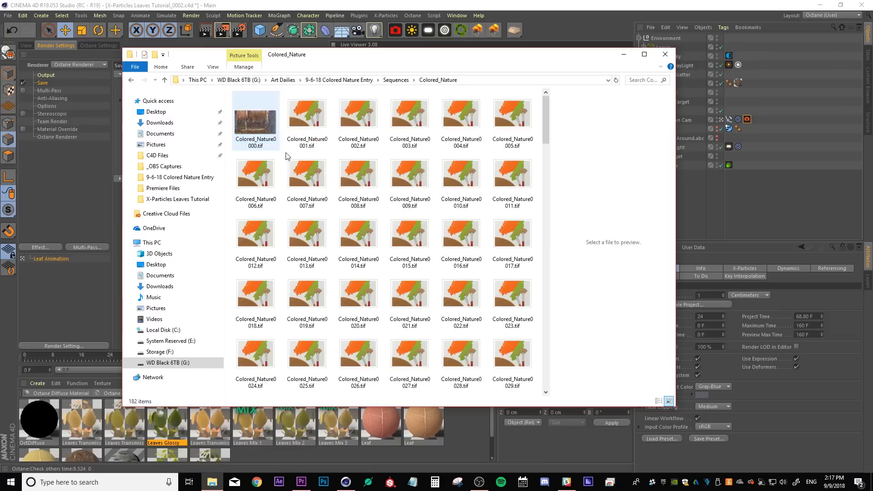
left_click(246, 119)
scroll(543, 146, "down", 3)
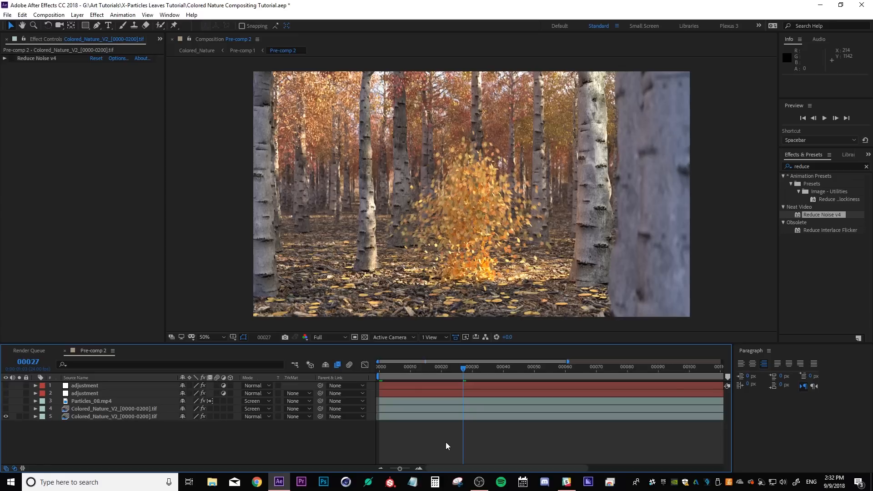
Enable the Reduce Noise v4 effect on the bottom Colored_Nature_V2 layer in After Effects
left_click(145, 416)
left_click(17, 58)
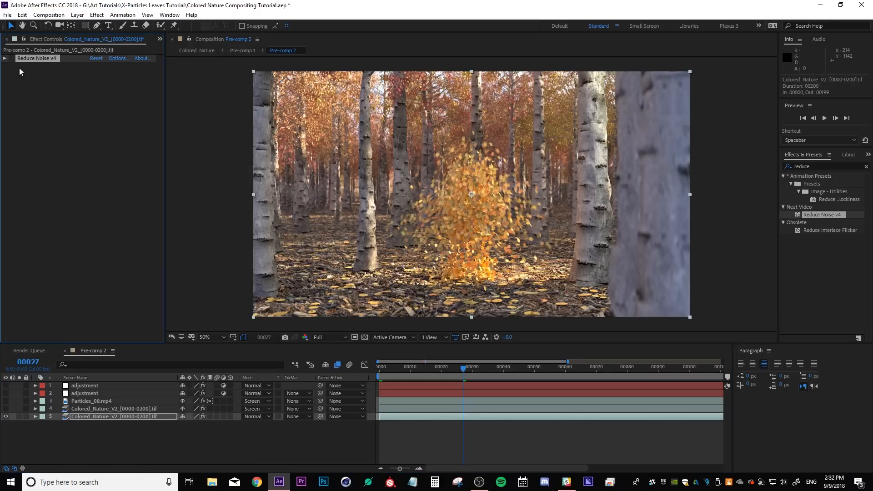
key("h")
left_click_drag(646, 215, 426, 202)
scroll(426, 201, "up", 1)
scroll(426, 201, "up", 4)
left_click_drag(339, 192, 509, 201)
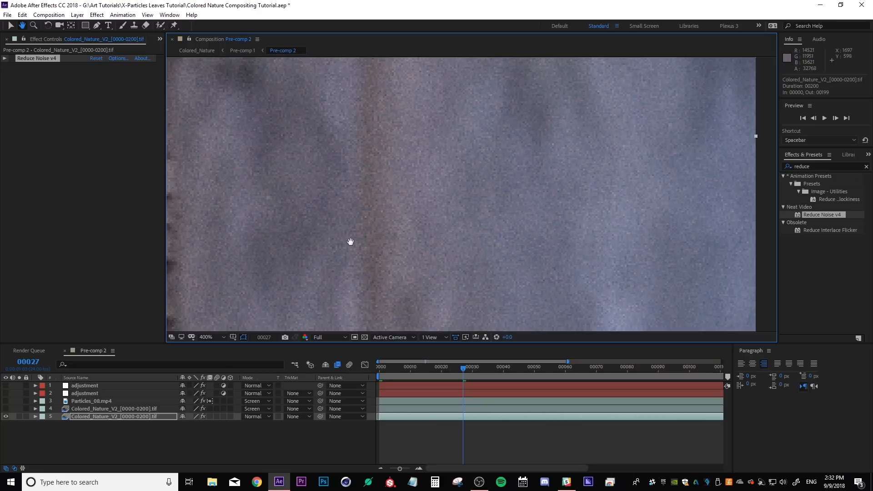
key("v")
left_click(12, 58)
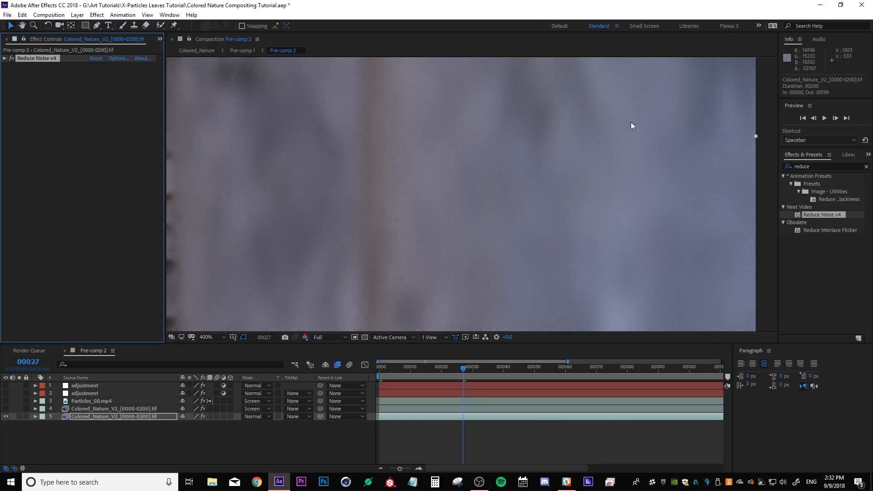
key("comma")
left_click(207, 337)
left_click(216, 179)
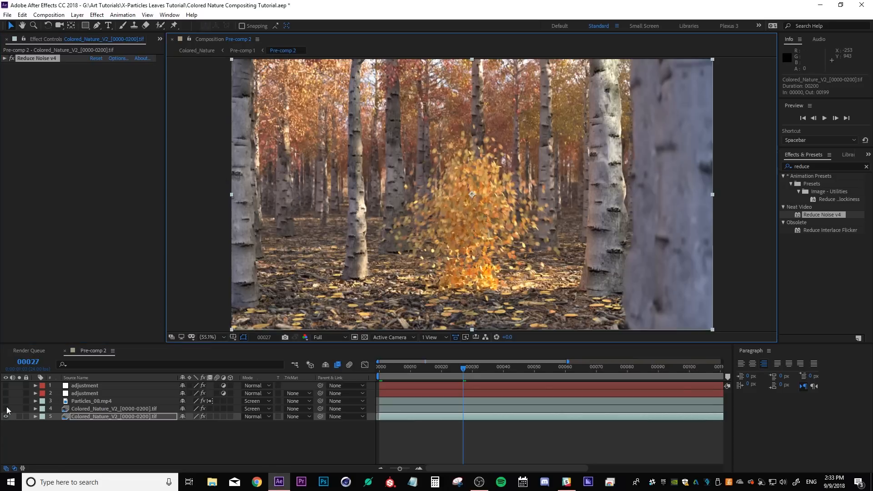
Solo the top Colored_Nature_V2 layer and raise its FL Glow amount to 3.710
left_click(6, 409)
left_click(6, 408)
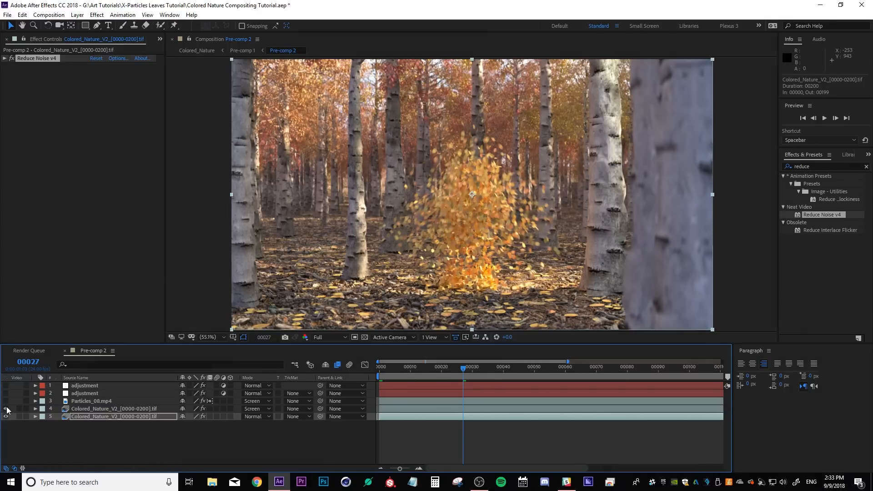
left_click(6, 408)
left_click(19, 408)
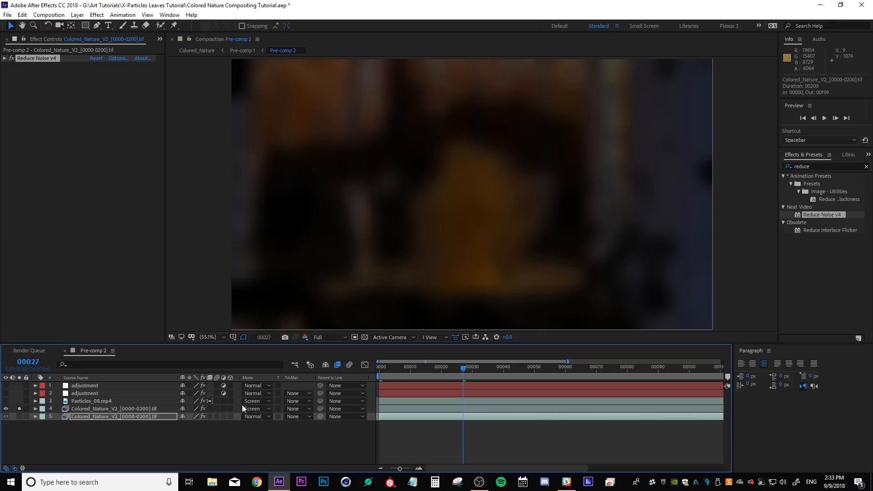
left_click(106, 409)
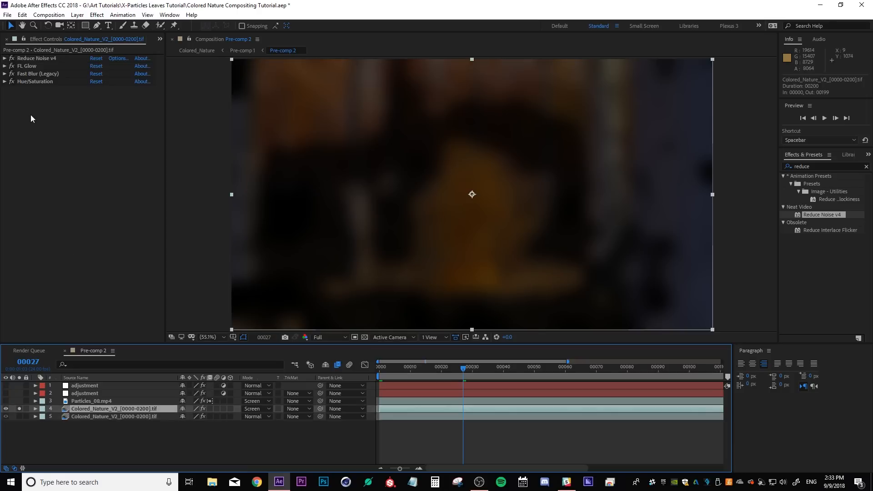
left_click(5, 66)
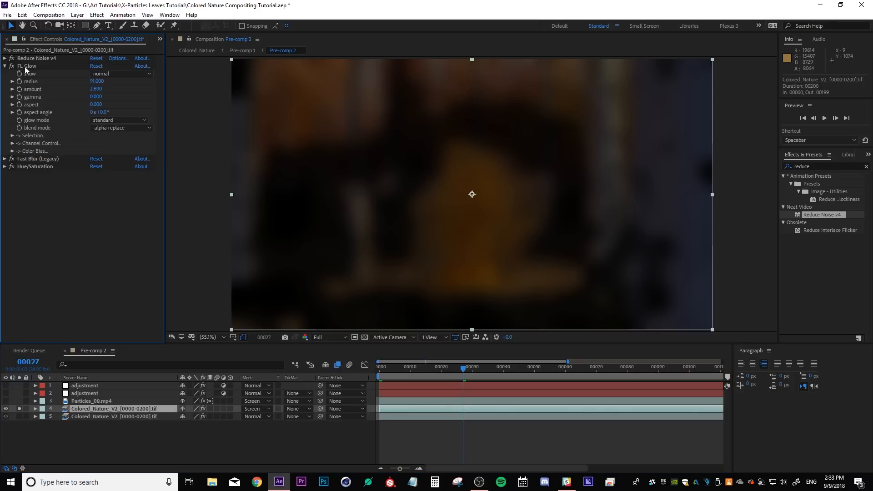
left_click(52, 66)
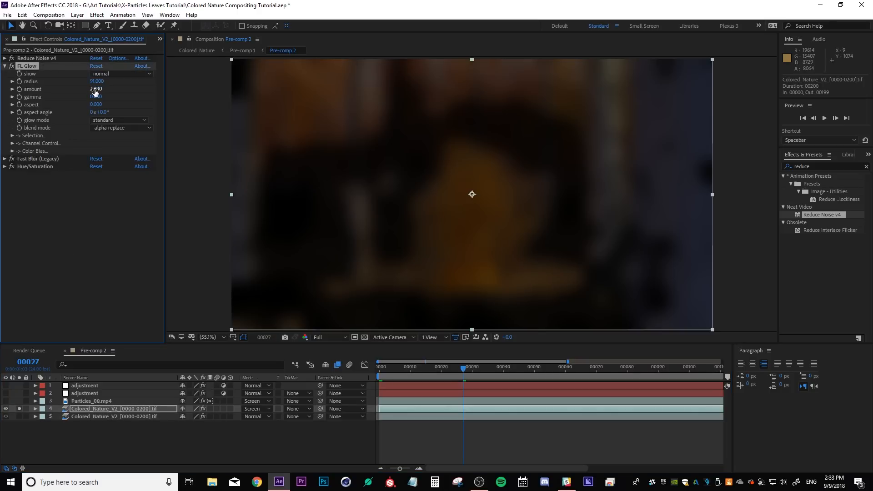
left_click_drag(95, 91, 148, 108)
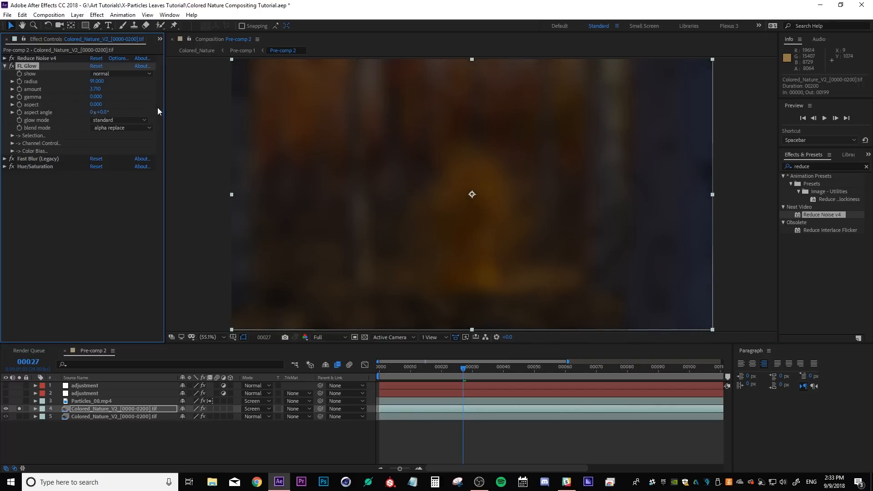
left_click(19, 409)
Solo the Particles_08.mp4 layer around frame 44 and toggle its Levels effect to compare the particles
left_click(75, 402)
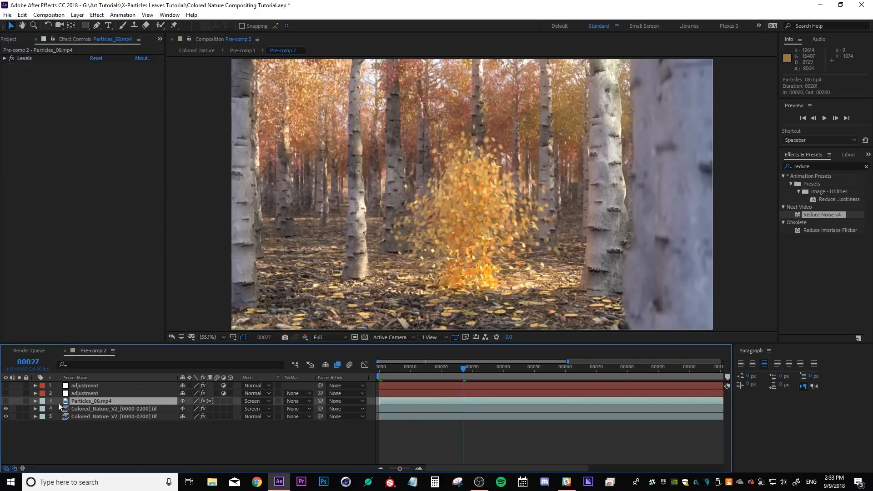
left_click(19, 401)
left_click_drag(474, 371, 516, 377)
left_click(21, 59)
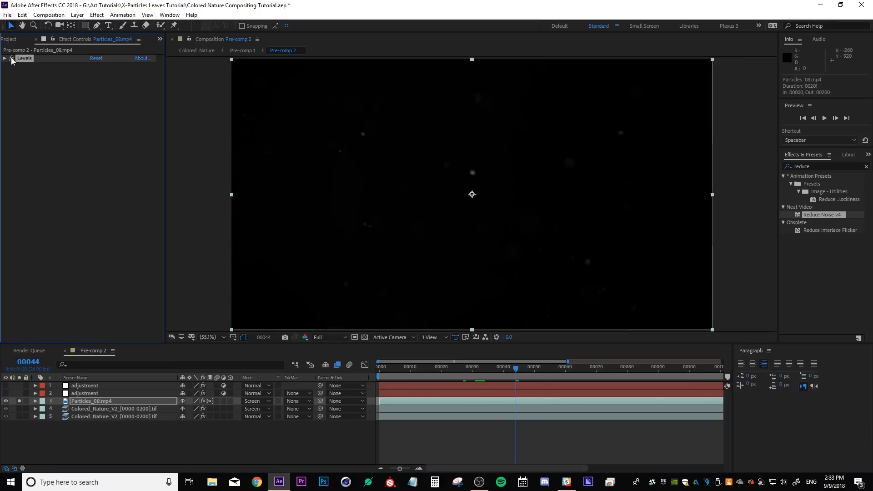
left_click(12, 59)
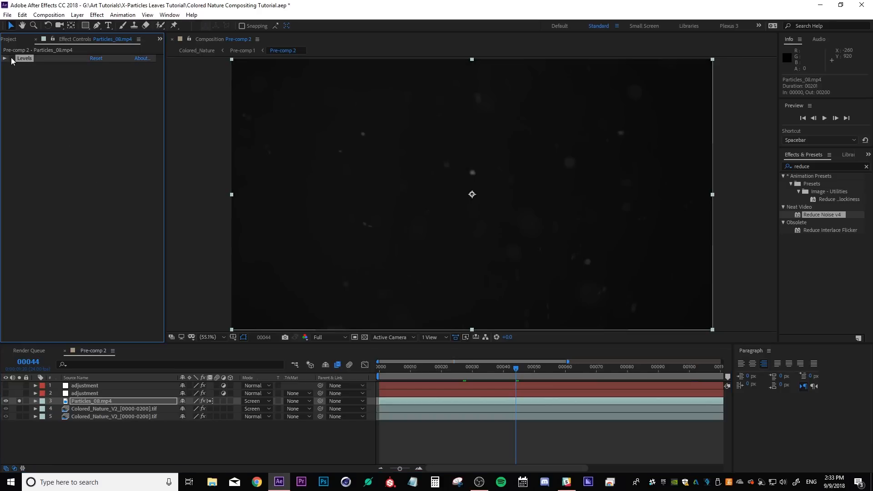
left_click(12, 59)
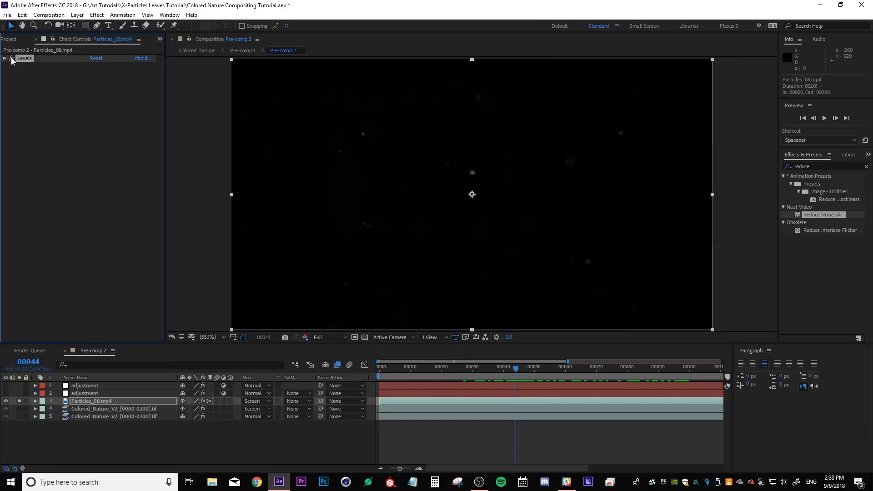
left_click(12, 58)
left_click(12, 59)
left_click(11, 59)
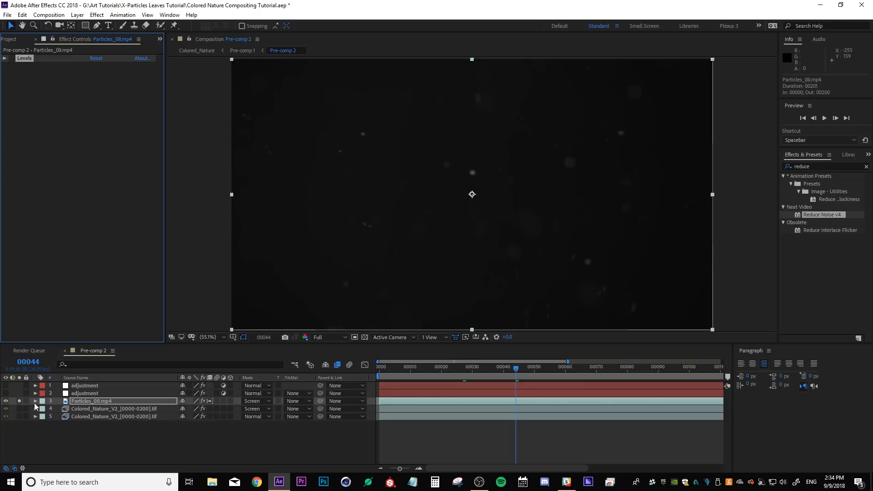
left_click(18, 401)
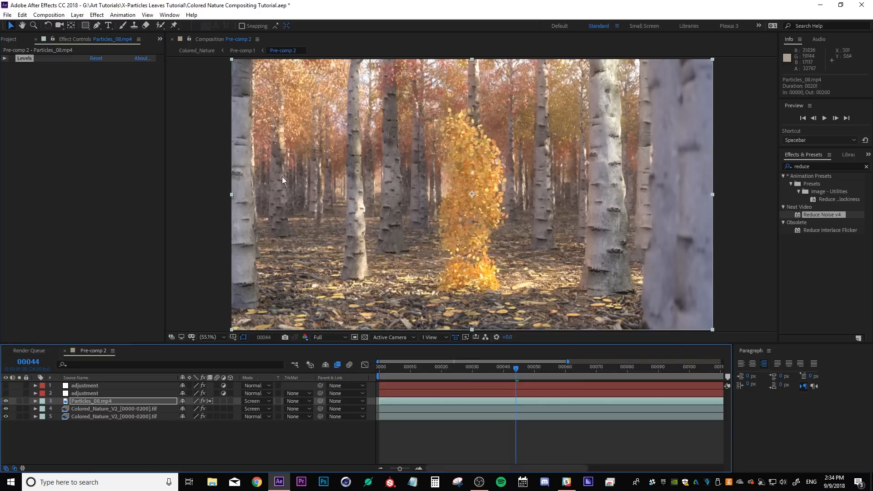
left_click(12, 58)
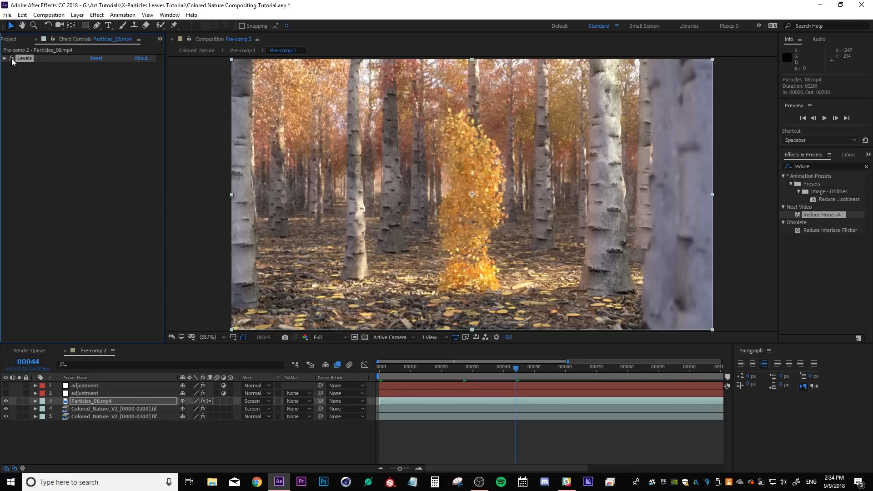
Turn on the second adjustment layer and compare with the glow Colored_Nature_V2 layer toggled on and off
left_click(104, 393)
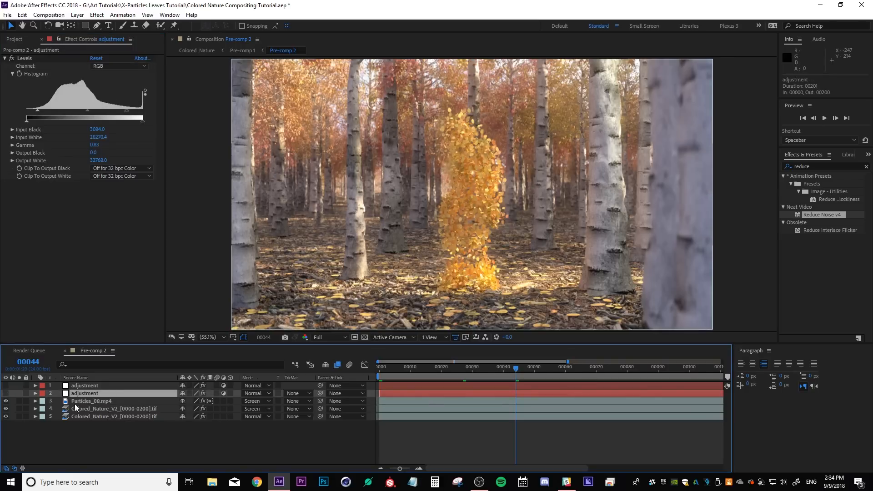
left_click(5, 393)
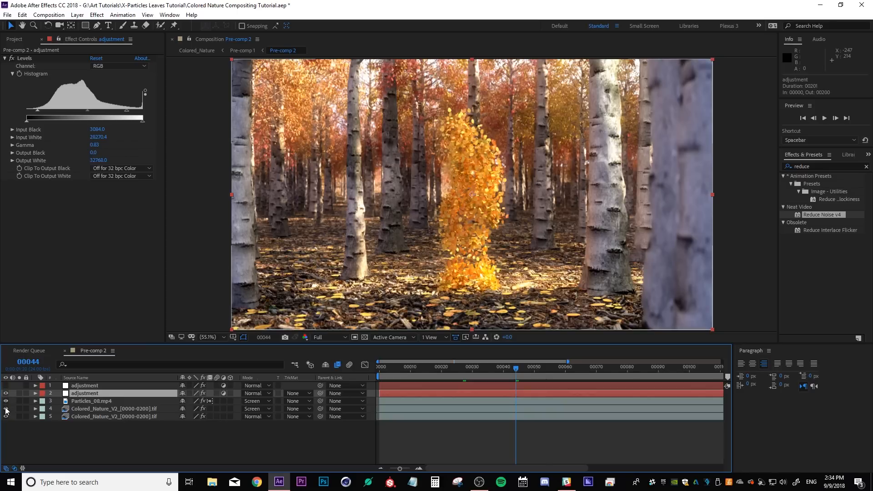
left_click(6, 408)
left_click(6, 408)
left_click(5, 408)
left_click(6, 408)
left_click(5, 409)
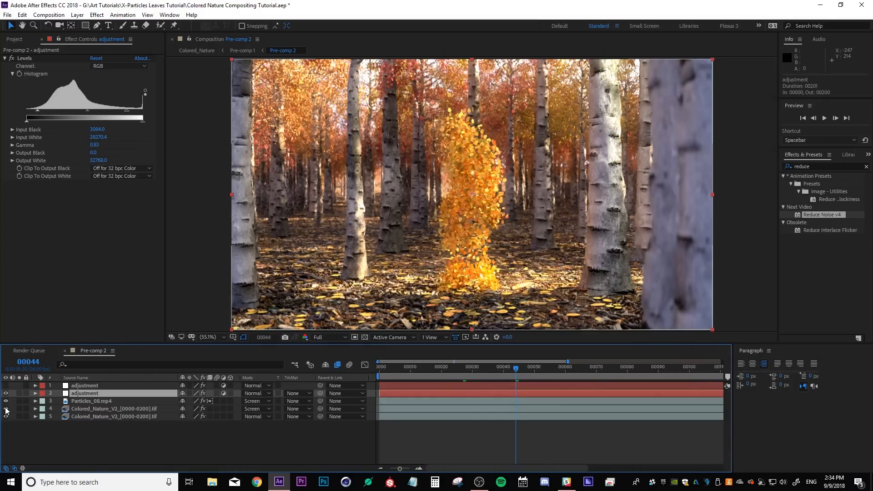
left_click(5, 408)
left_click(6, 408)
left_click(102, 421)
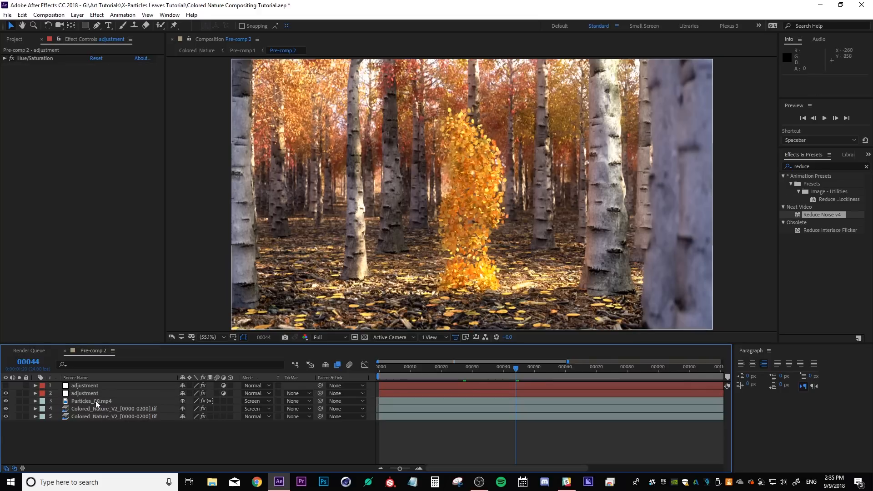
Turn on the top adjustment layer and reveal its Mask 1 properties
left_click(5, 386)
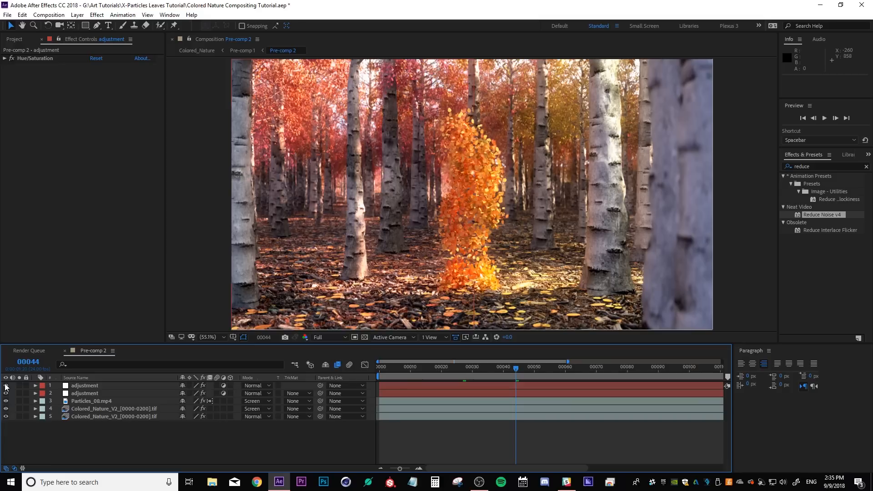
left_click(6, 385)
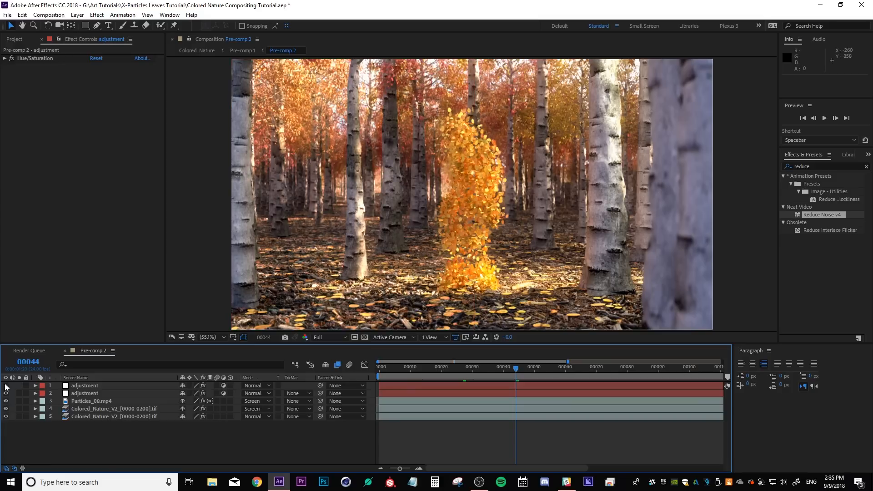
left_click(5, 385)
left_click(5, 385)
left_click(6, 386)
left_click(84, 386)
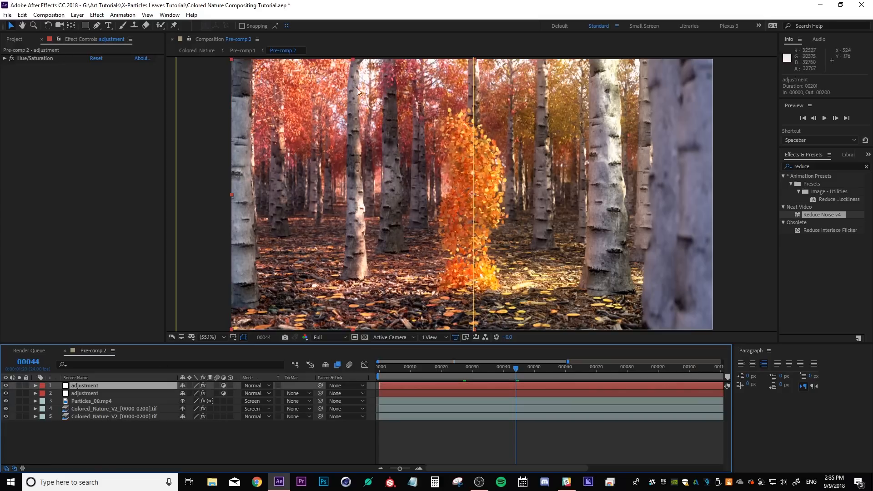
key("m")
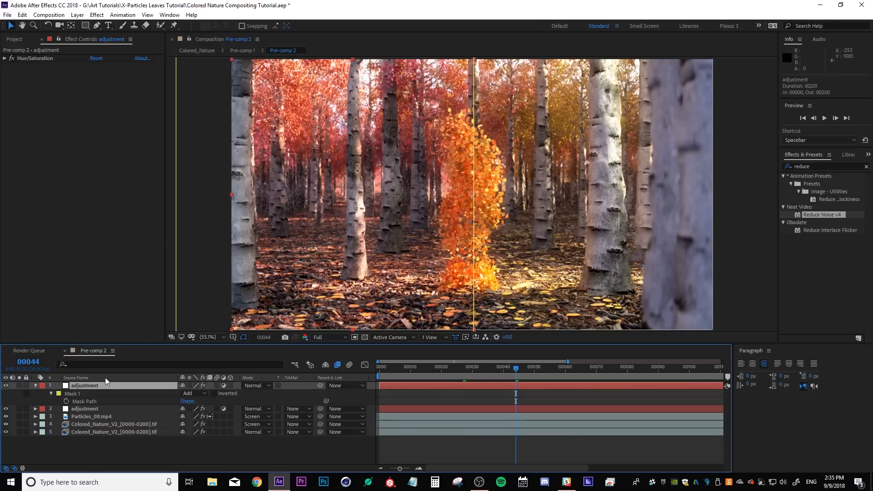
left_click(81, 394)
Try rotating the top adjustment layer's Hue/Saturation master hue to about 338° and undo the change
left_click(5, 58)
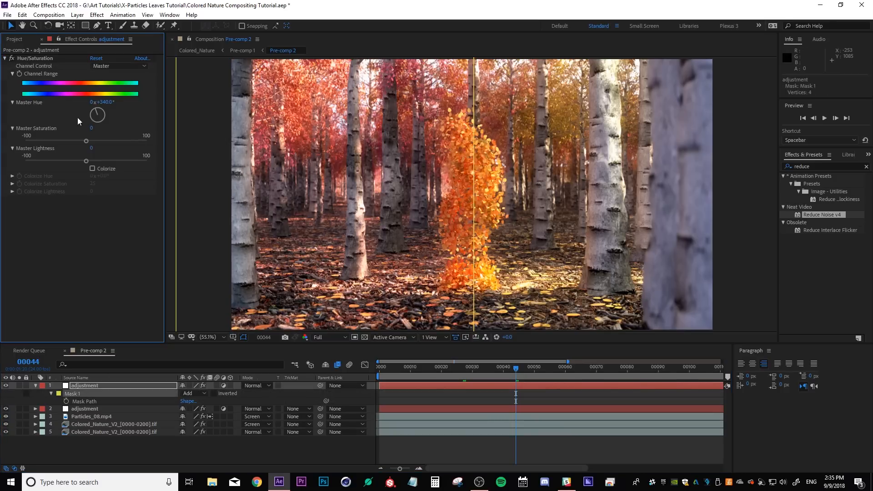
mouse_move(108, 102)
left_mouse_down()
mouse_move(194, 108)
mouse_move(117, 112)
left_mouse_up()
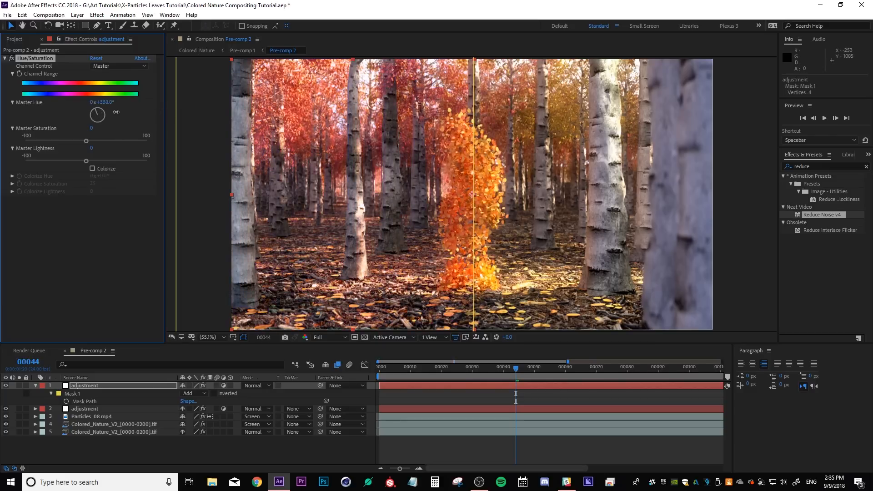
key("ctrl+z")
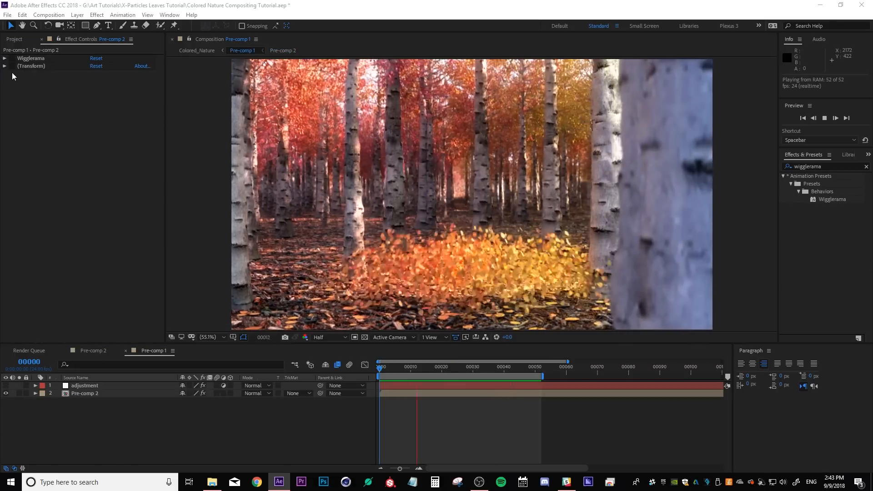
Enable the Wigglerama and Transform effects on the Pre-comp 2 layer in Pre-comp 1, comparing during playback
left_click(13, 76)
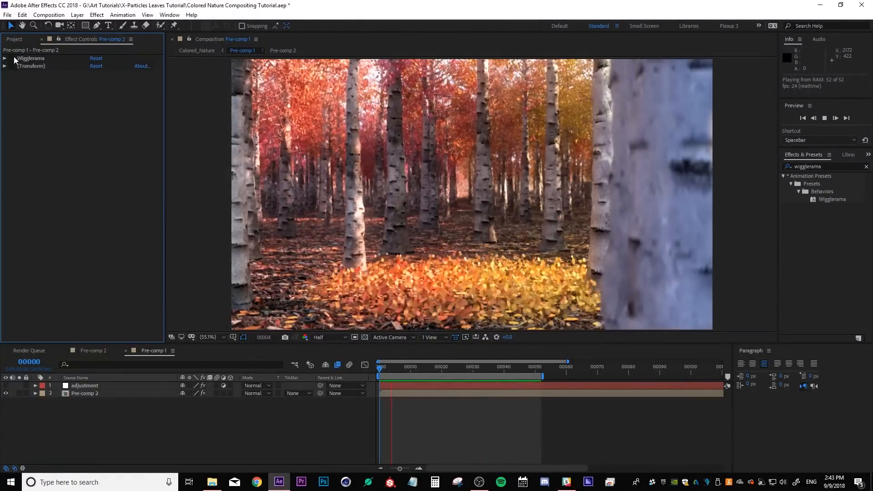
left_click(14, 58)
left_click(13, 66)
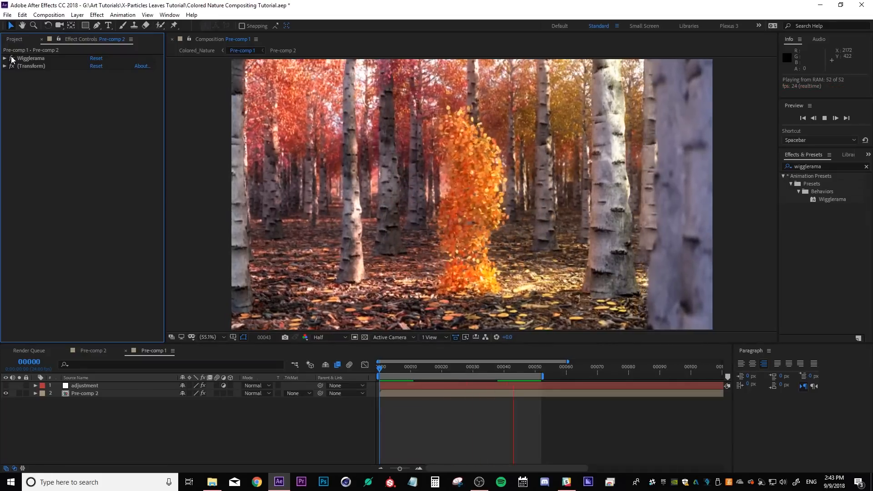
left_click(12, 58)
left_click(12, 66)
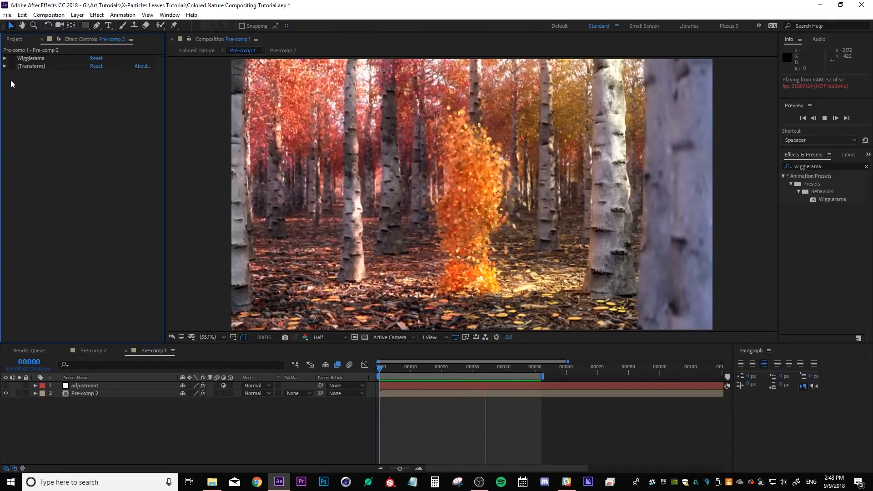
left_click(12, 58)
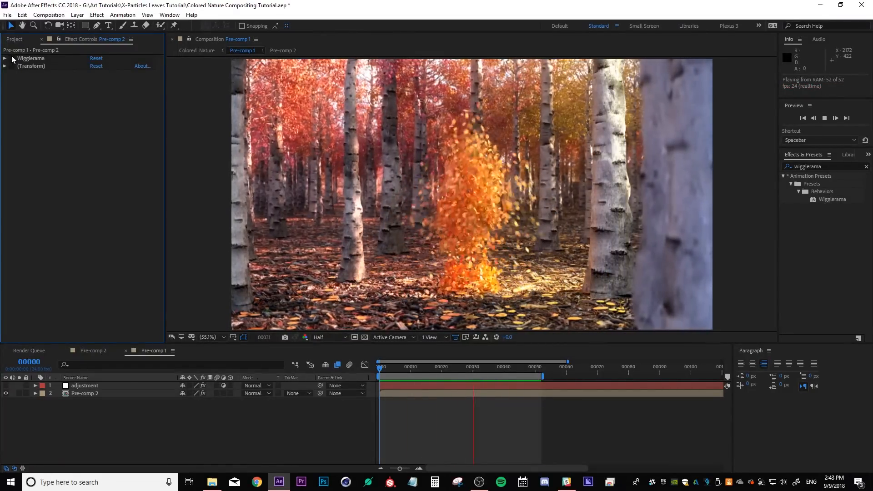
left_click(12, 66)
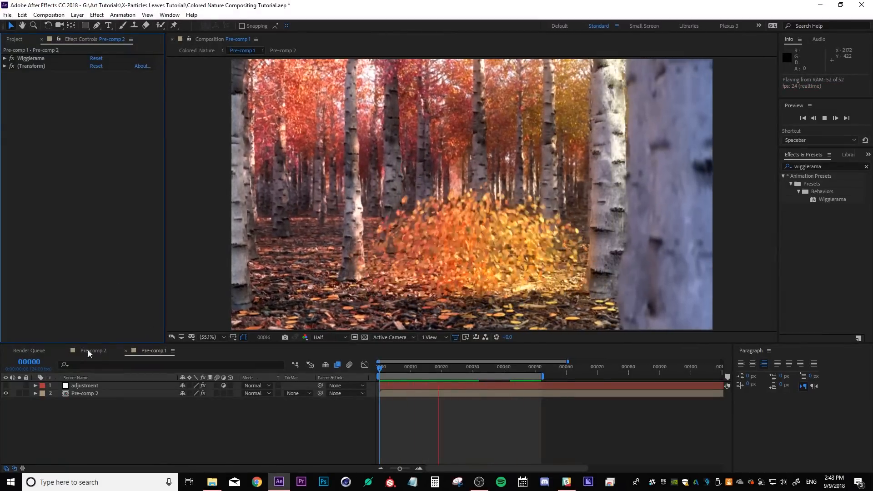
Select the adjustment layer in Pre-comp 1 to open its CC Vignette settings
left_click(68, 386)
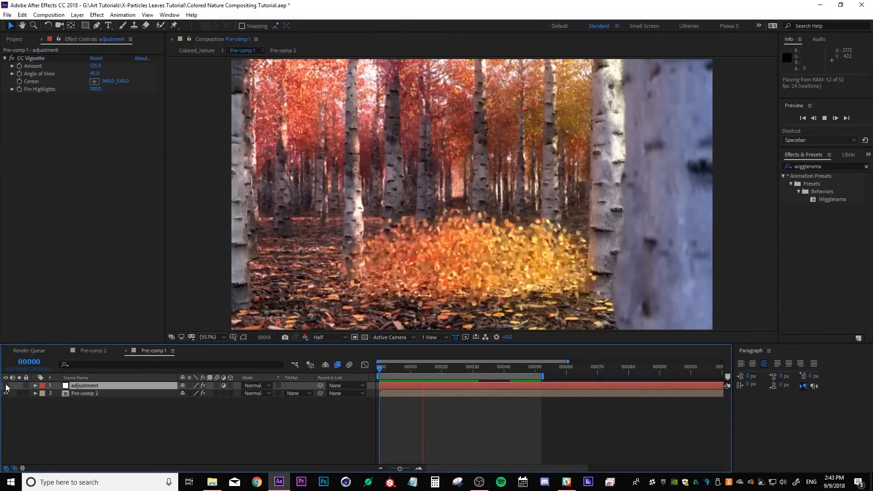